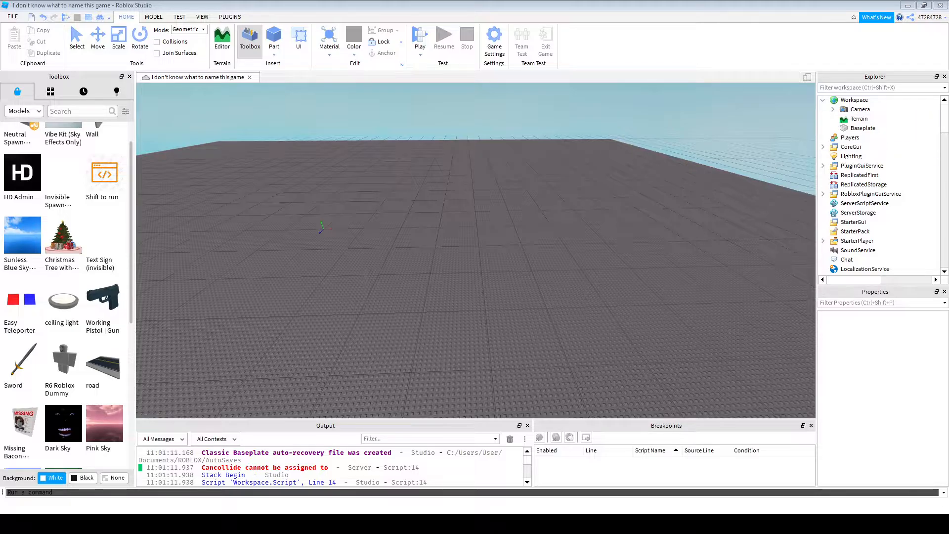
{"action": "right_click_drag", "start_coordinate": [476, 251], "coordinate": [445, 247]}
{"action": "key", "text": "s"}
{"action": "key", "text": "d"}
{"action": "key", "text": "s"}
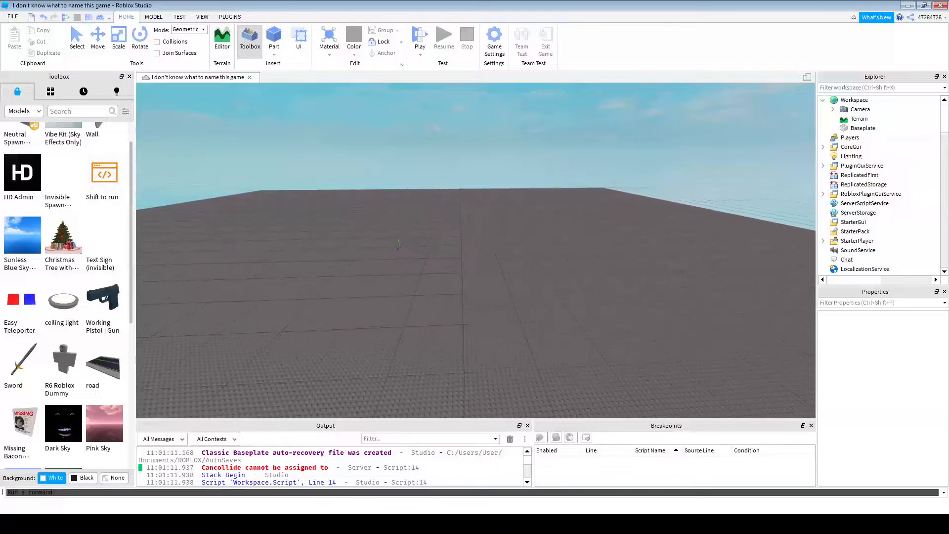
{"action": "key", "text": "w"}
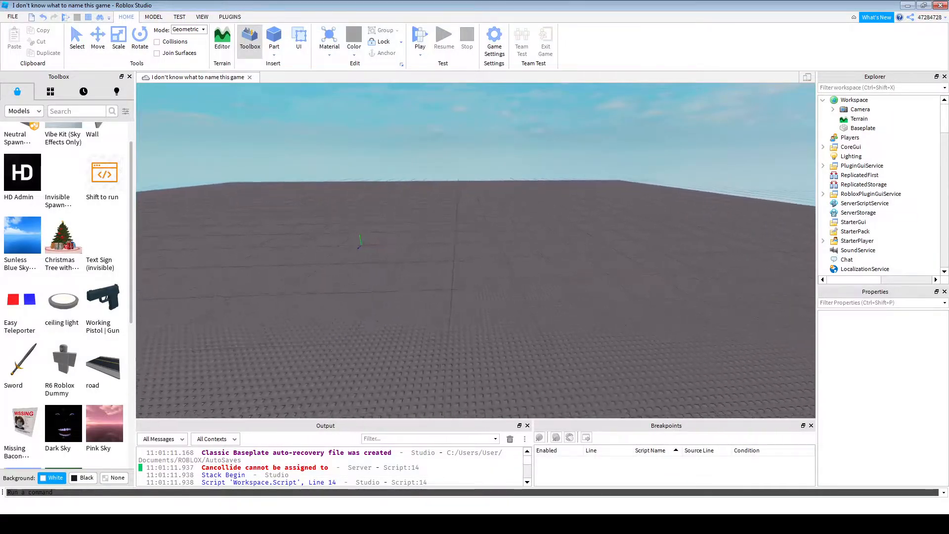
{"action": "key", "text": "w"}
{"action": "right_click_drag", "start_coordinate": [476, 251], "coordinate": [386, 292]}
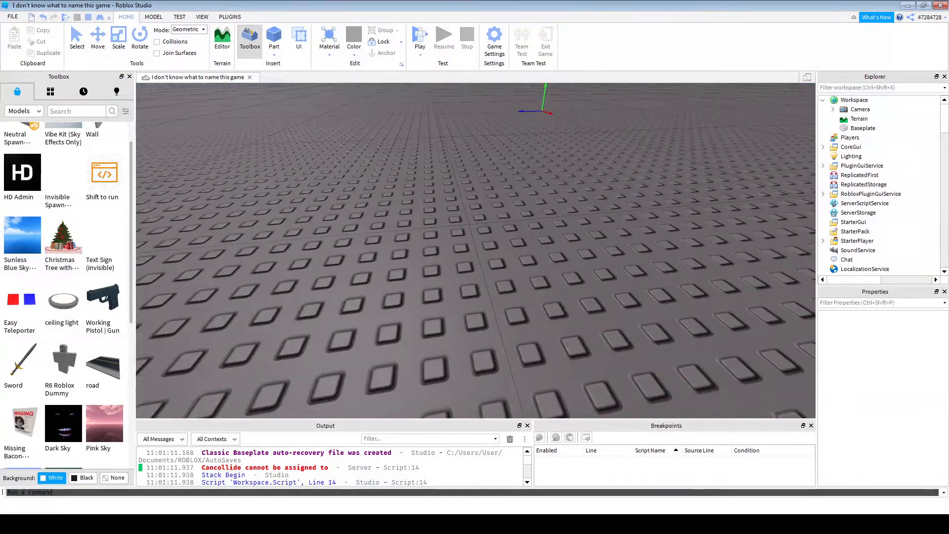
{"action": "key", "text": "s"}
{"action": "key", "text": "s"}
{"action": "right_click_drag", "start_coordinate": [475, 251], "coordinate": [603, 205]}
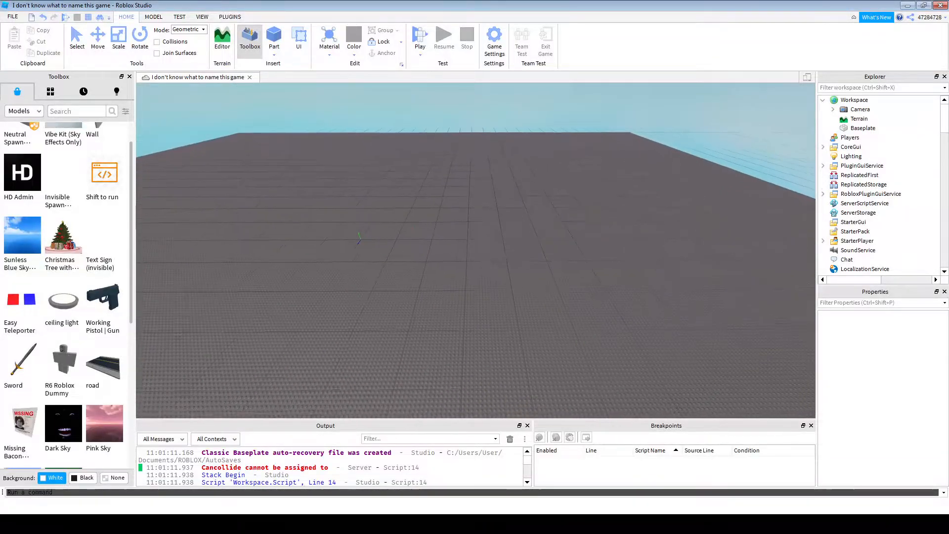
- Insert a block part on the baseplate and scale it into a flat slab of 32 × 1 × 32 studs
{"action": "left_click", "coordinate": [274, 40]}
{"action": "key", "text": "w"}
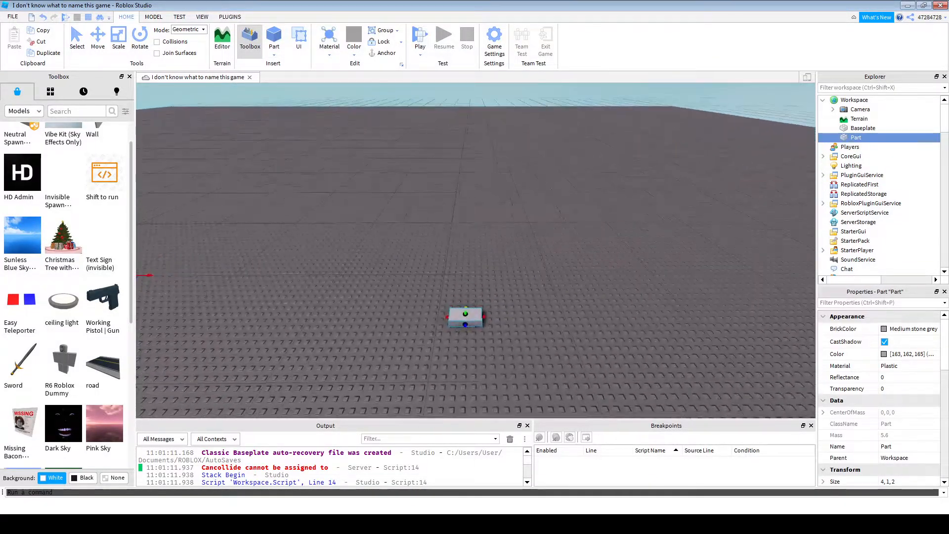
{"action": "left_click", "coordinate": [153, 16]}
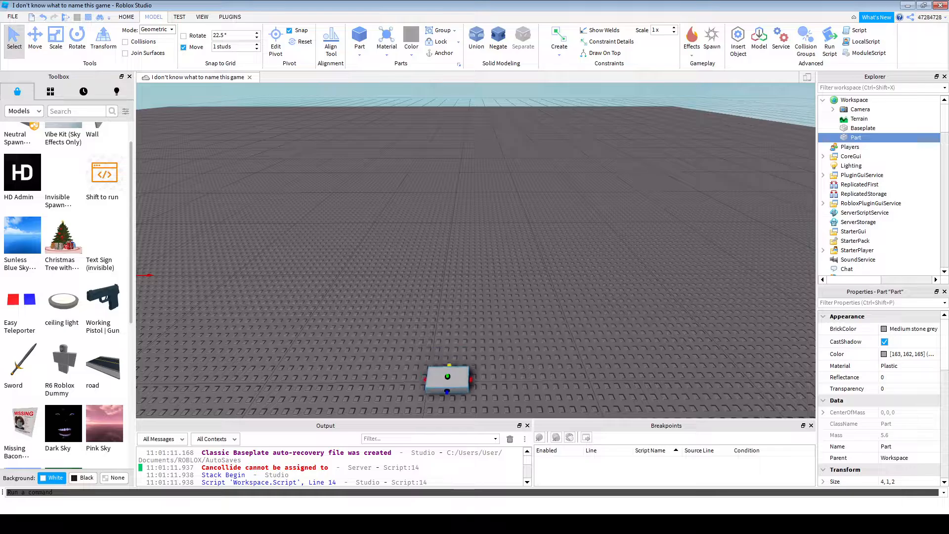
{"action": "left_click", "coordinate": [55, 39]}
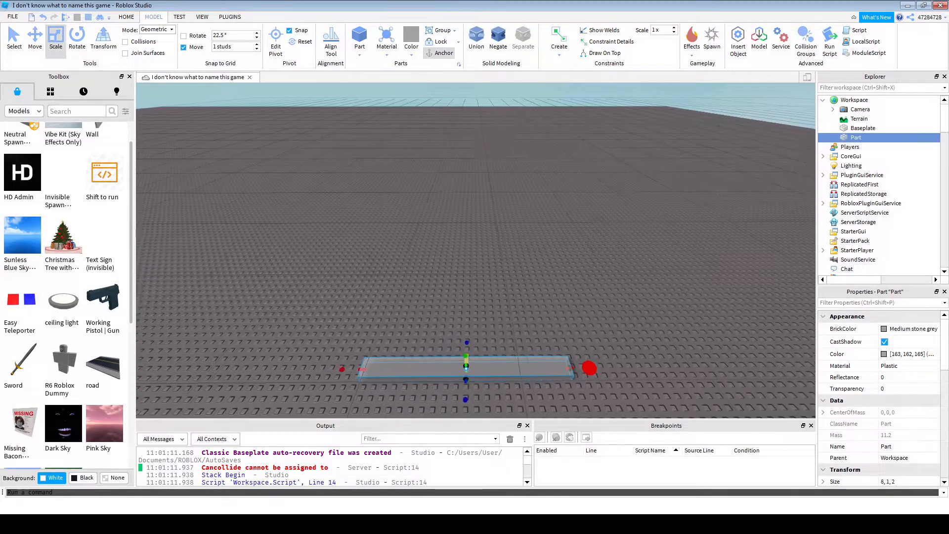
{"action": "left_click_drag", "start_coordinate": [343, 369], "coordinate": [241, 370]}
{"action": "key", "text": "d"}
{"action": "left_click_drag", "start_coordinate": [429, 342], "coordinate": [347, 204]}
{"action": "right_click_drag", "start_coordinate": [347, 204], "coordinate": [269, 205]}
{"action": "left_click_drag", "start_coordinate": [461, 254], "coordinate": [461, 255]}
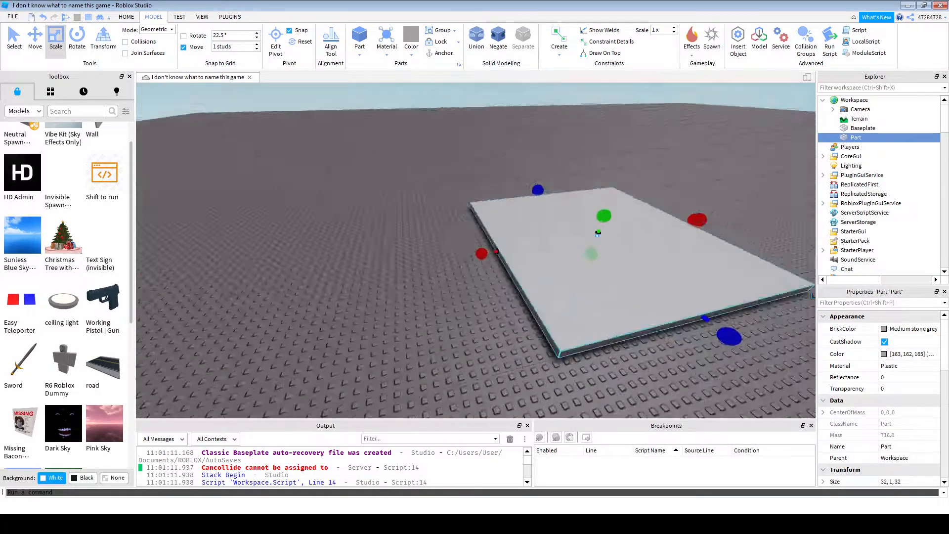
- Lengthen the slab to 64 × 1 × 32 studs
{"action": "right_click_drag", "start_coordinate": [475, 238], "coordinate": [499, 269]}
{"action": "left_click_drag", "start_coordinate": [505, 300], "coordinate": [562, 300]}
{"action": "right_click_drag", "start_coordinate": [563, 299], "coordinate": [534, 292]}
{"action": "key", "text": "ctrl+2"}
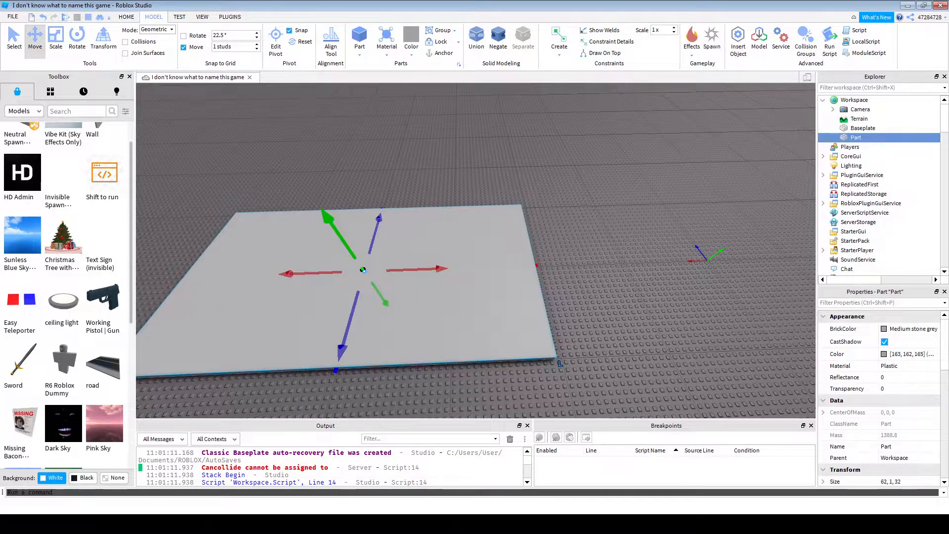
{"action": "key", "text": "ctrl+1"}
{"action": "key", "text": "ctrl+3"}
{"action": "left_click_drag", "start_coordinate": [552, 265], "coordinate": [557, 264], "text": "ctrl"}
- Set the slab's material to Granite
{"action": "left_click", "coordinate": [909, 329]}
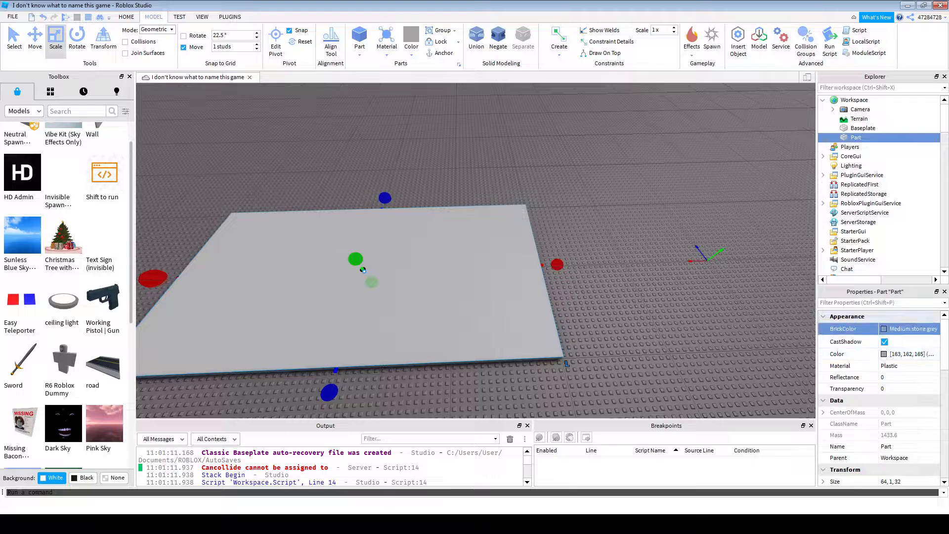
{"action": "left_click", "coordinate": [810, 502]}
{"action": "left_click", "coordinate": [909, 366]}
{"action": "left_click", "coordinate": [909, 366]}
{"action": "scroll", "coordinate": [894, 427], "scroll_direction": "down", "scroll_amount": 1}
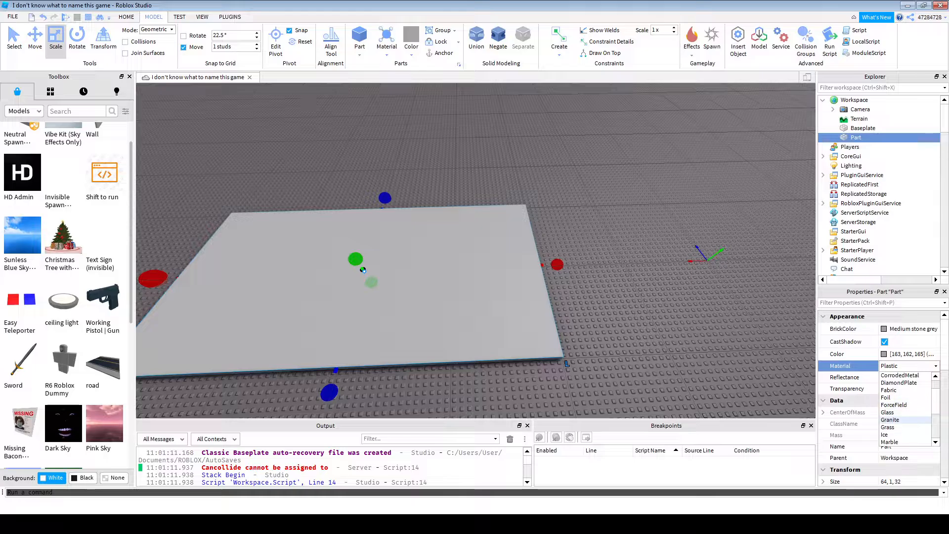
{"action": "left_click", "coordinate": [895, 420]}
{"action": "key", "text": "a"}
{"action": "right_click_drag", "start_coordinate": [643, 306], "coordinate": [711, 289]}
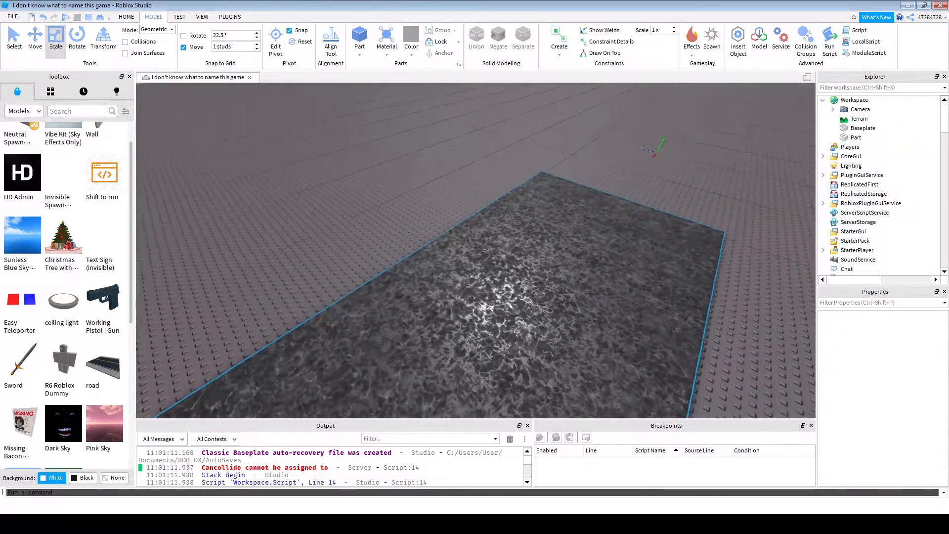
- Set the slab's colour to Institutional white and its material to Concrete
{"action": "left_click", "coordinate": [909, 330]}
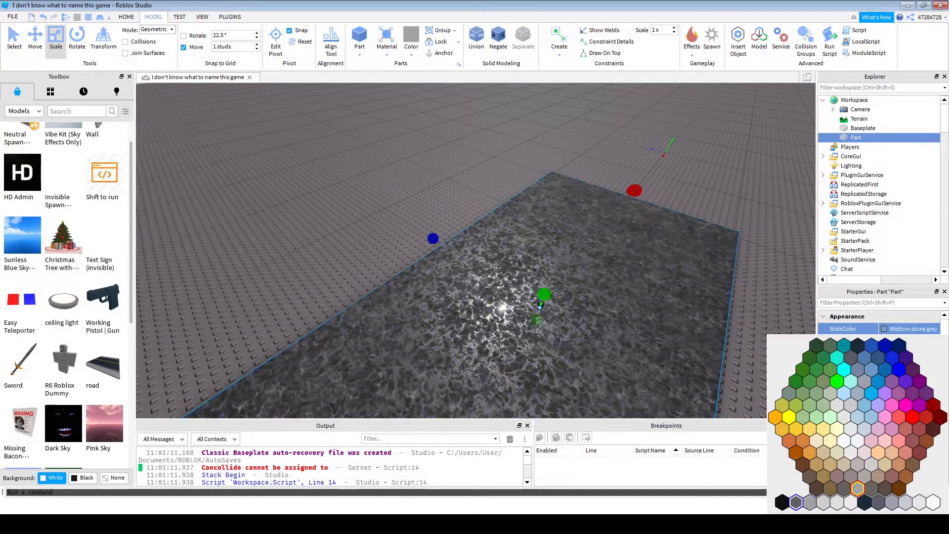
{"action": "left_click", "coordinate": [843, 441]}
{"action": "left_click", "coordinate": [905, 366]}
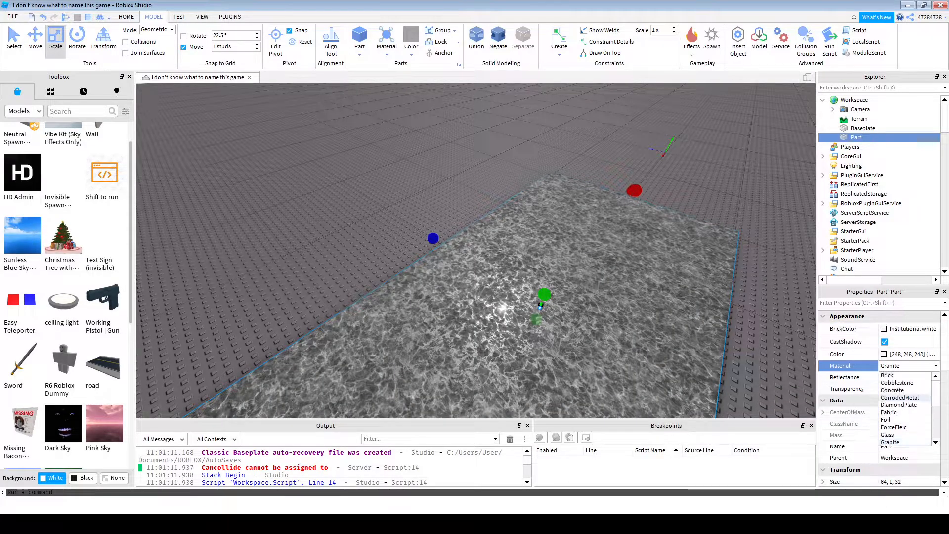
{"action": "left_click", "coordinate": [892, 390]}
{"action": "left_click", "coordinate": [771, 336]}
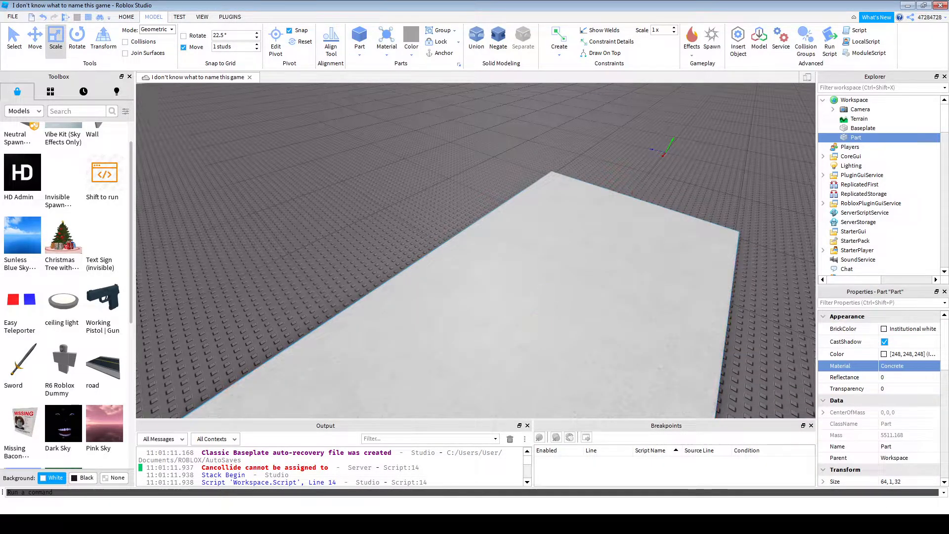
- Set the concrete slab's colour to Medium stone grey
{"action": "key", "text": "a"}
{"action": "left_click", "coordinate": [647, 316]}
{"action": "right_click_drag", "start_coordinate": [642, 307], "coordinate": [781, 312]}
{"action": "left_click", "coordinate": [909, 329]}
{"action": "left_click", "coordinate": [812, 503]}
{"action": "left_click", "coordinate": [771, 341]}
- Widen the concrete slab to 64 × 1 × 48 studs
{"action": "key", "text": "a"}
{"action": "right_click_drag", "start_coordinate": [445, 248], "coordinate": [375, 168]}
{"action": "left_click", "coordinate": [376, 168]}
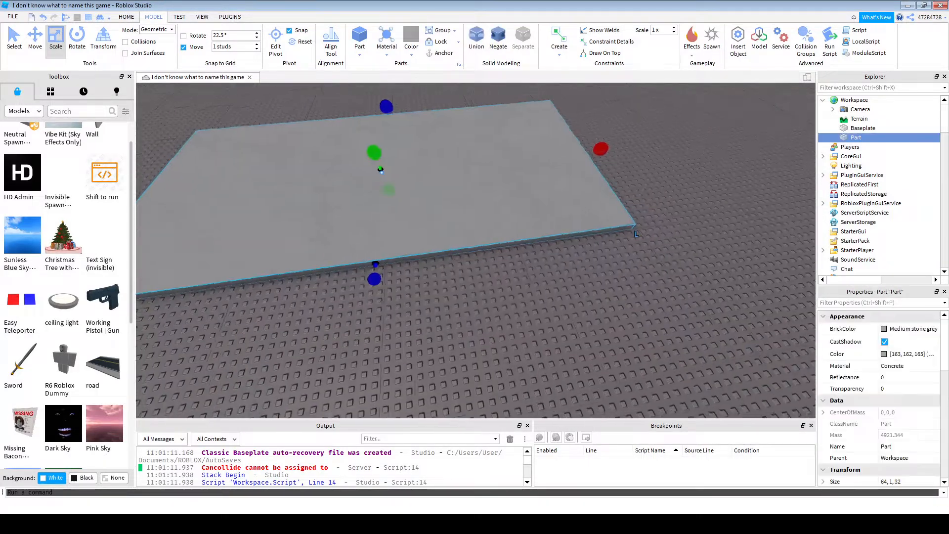
{"action": "scroll", "coordinate": [362, 159], "scroll_direction": "up", "scroll_amount": 3}
{"action": "scroll", "coordinate": [361, 160], "scroll_direction": "up", "scroll_amount": 3}
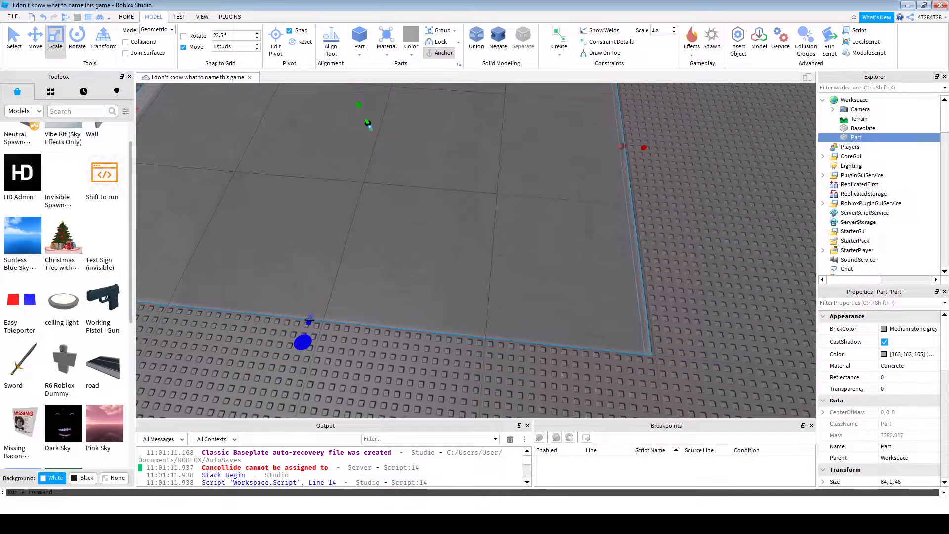
{"action": "left_click_drag", "start_coordinate": [322, 291], "coordinate": [474, 359]}
- Trim the concrete slab by one stud in each horizontal direction to 63 × 1 × 47 studs
{"action": "right_click_drag", "start_coordinate": [473, 359], "coordinate": [331, 282]}
{"action": "scroll", "coordinate": [420, 277], "scroll_direction": "down", "scroll_amount": 3}
{"action": "scroll", "coordinate": [331, 281], "scroll_direction": "up", "scroll_amount": 5}
{"action": "scroll", "coordinate": [535, 256], "scroll_direction": "down", "scroll_amount": 6}
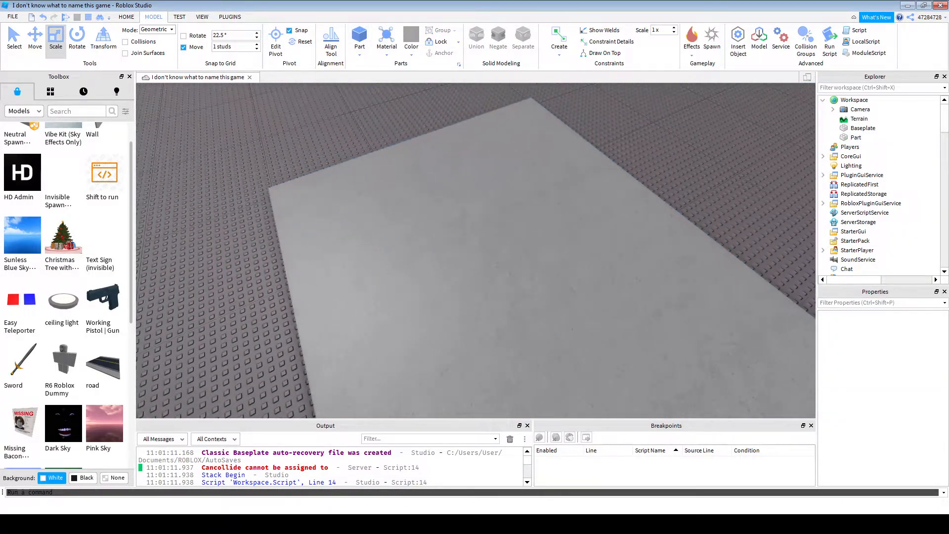
{"action": "left_click", "coordinate": [534, 255]}
{"action": "left_click_drag", "start_coordinate": [535, 255], "coordinate": [540, 252]}
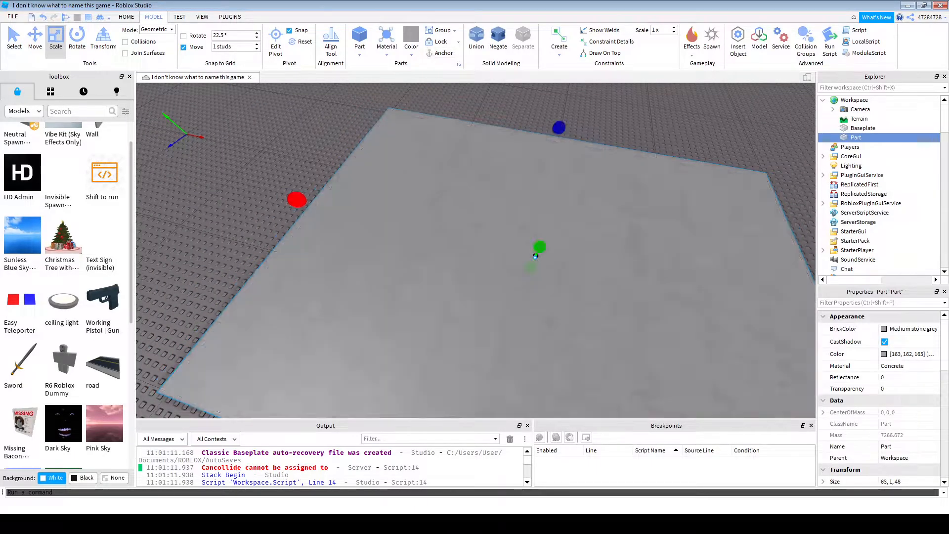
{"action": "scroll", "coordinate": [668, 199], "scroll_direction": "up", "scroll_amount": 4}
{"action": "left_click_drag", "start_coordinate": [567, 413], "coordinate": [570, 407]}
{"action": "right_click_drag", "start_coordinate": [570, 376], "coordinate": [659, 356]}
- Duplicate the slab and shrink the copy into a strip 1 stud wide along the slab's long edge
{"action": "key", "text": "ctrl+d"}
{"action": "left_click_drag", "start_coordinate": [618, 200], "coordinate": [623, 206]}
{"action": "right_click_drag", "start_coordinate": [623, 205], "coordinate": [593, 163]}
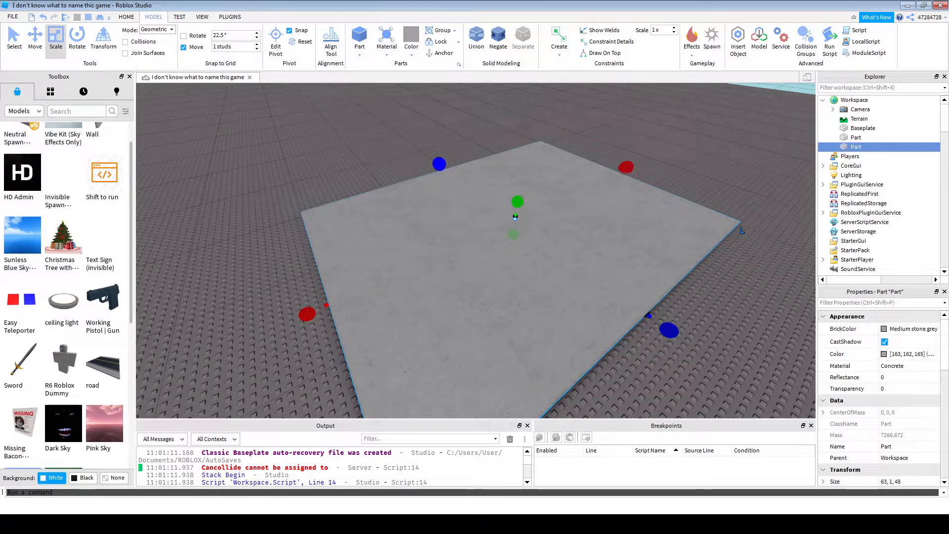
{"action": "left_click_drag", "start_coordinate": [439, 163], "coordinate": [618, 295]}
{"action": "right_click_drag", "start_coordinate": [619, 295], "coordinate": [574, 330]}
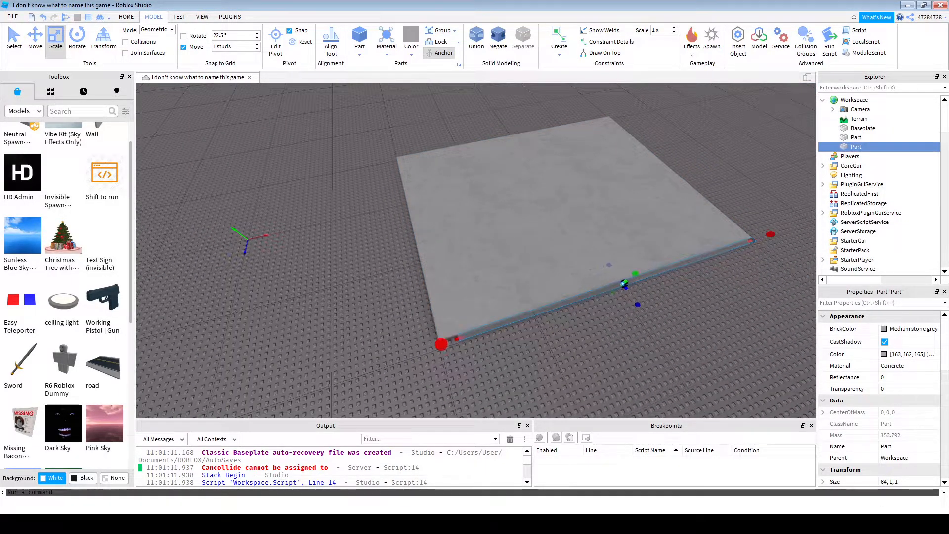
- Extend the strip on the long edge past the slab's corner to a length of 64 studs
{"action": "left_click", "coordinate": [551, 192]}
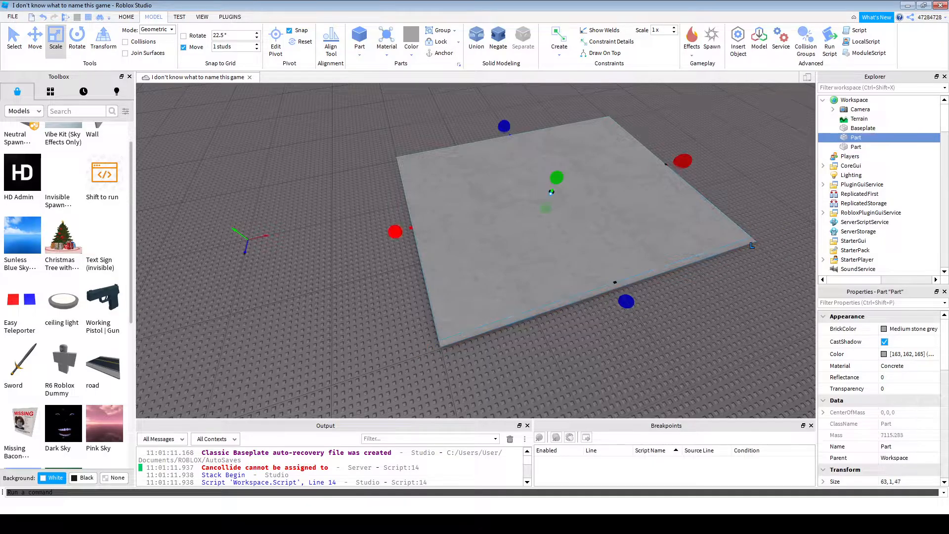
{"action": "key", "text": "w"}
{"action": "left_click", "coordinate": [346, 277]}
{"action": "right_click_drag", "start_coordinate": [346, 277], "coordinate": [386, 279]}
{"action": "key", "text": "s"}
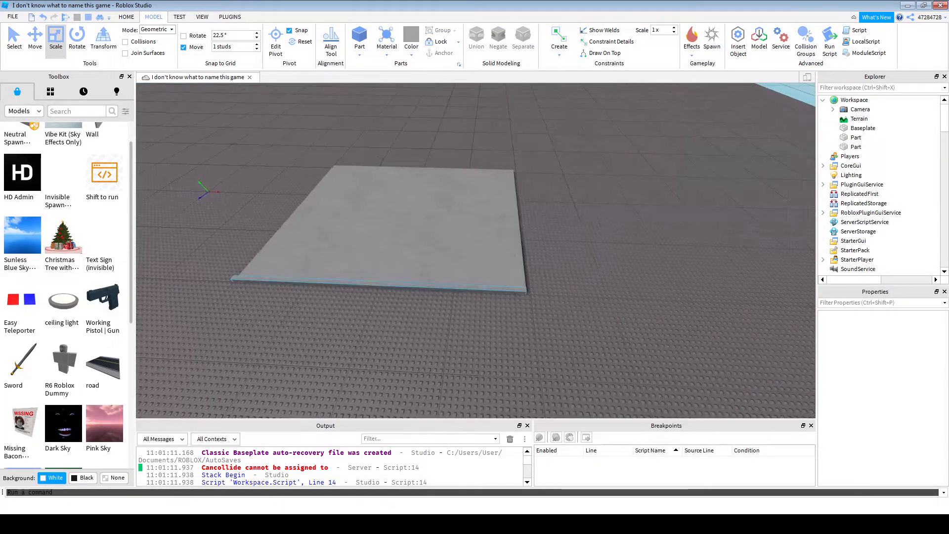
{"action": "left_click", "coordinate": [376, 285]}
{"action": "left_click_drag", "start_coordinate": [544, 291], "coordinate": [548, 292]}
{"action": "key", "text": "a"}
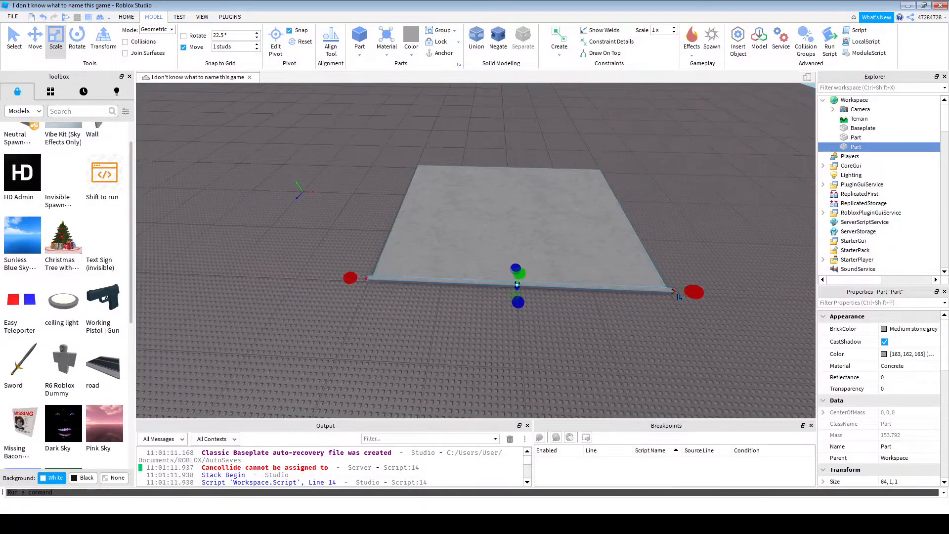
- Try to duplicate the long edge strip and shorten the copy toward the slab's corner
{"action": "key", "text": "d"}
{"action": "key", "text": "ctrl+d"}
{"action": "left_click_drag", "start_coordinate": [330, 277], "coordinate": [588, 290]}
{"action": "key", "text": "d"}
{"action": "key", "text": "ctrl+z"}
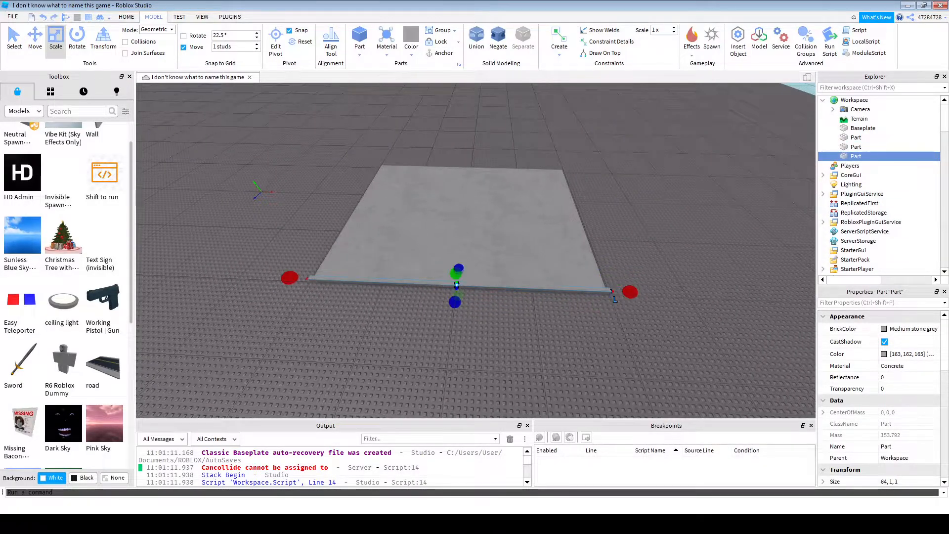
{"action": "key", "text": "ctrl+z"}
- Adjust the slab's short side by one stud for a slab size of 63 × 1 × 47 studs
{"action": "left_click", "coordinate": [375, 217]}
{"action": "left_click_drag", "start_coordinate": [338, 209], "coordinate": [332, 208]}
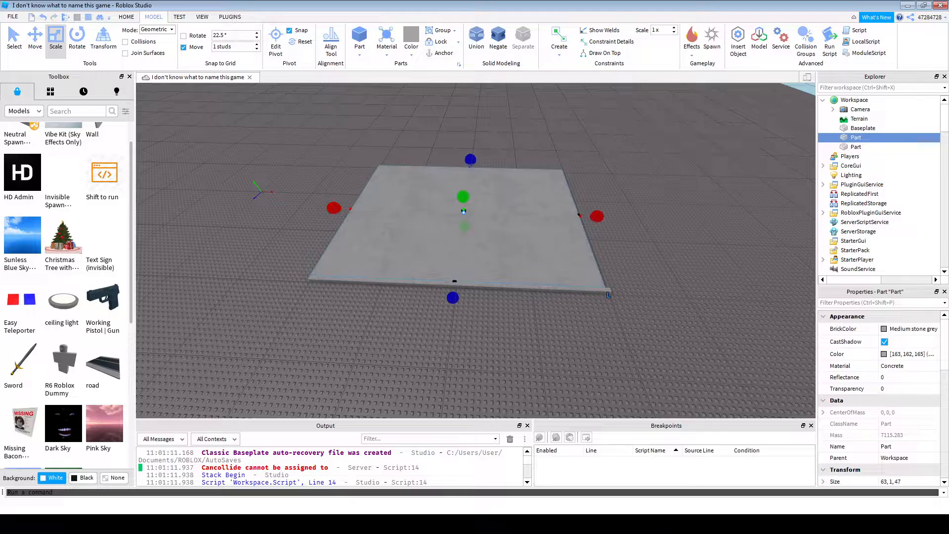
{"action": "left_click", "coordinate": [301, 212]}
{"action": "key", "text": "d"}
- Duplicate the long edge strip and reshape the copy into a 1 × 1 × 48 stud strip along the slab's adjoining side
{"action": "left_click", "coordinate": [316, 281]}
{"action": "key", "text": "ctrl+d"}
{"action": "left_click_drag", "start_coordinate": [260, 278], "coordinate": [301, 216]}
{"action": "key", "text": "w"}
{"action": "key", "text": "d"}
{"action": "key", "text": "w"}
{"action": "key", "text": "d"}
{"action": "left_click", "coordinate": [321, 210]}
{"action": "key", "text": "a"}
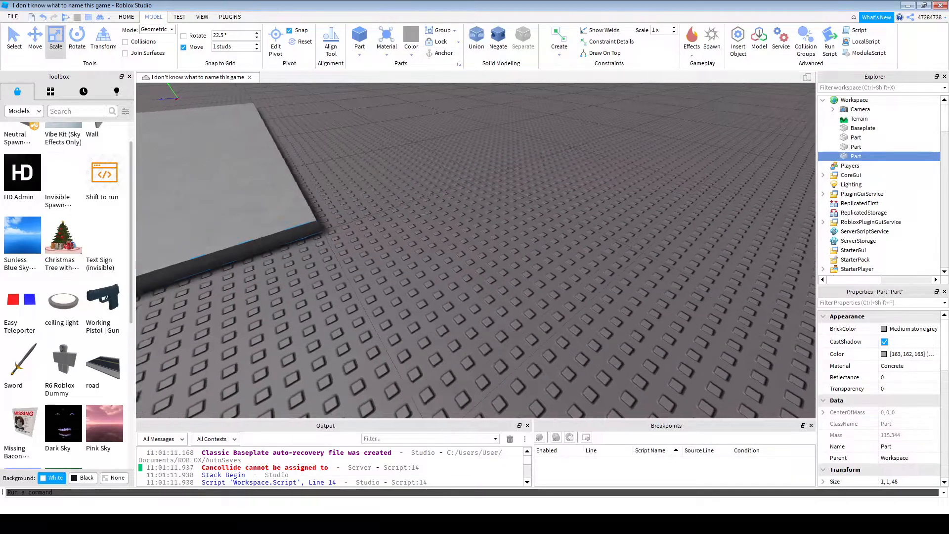
- Examine the slab and its edge strips from several angles
{"action": "key", "text": "s"}
{"action": "right_click_drag", "start_coordinate": [460, 227], "coordinate": [445, 200]}
{"action": "key", "text": "w"}
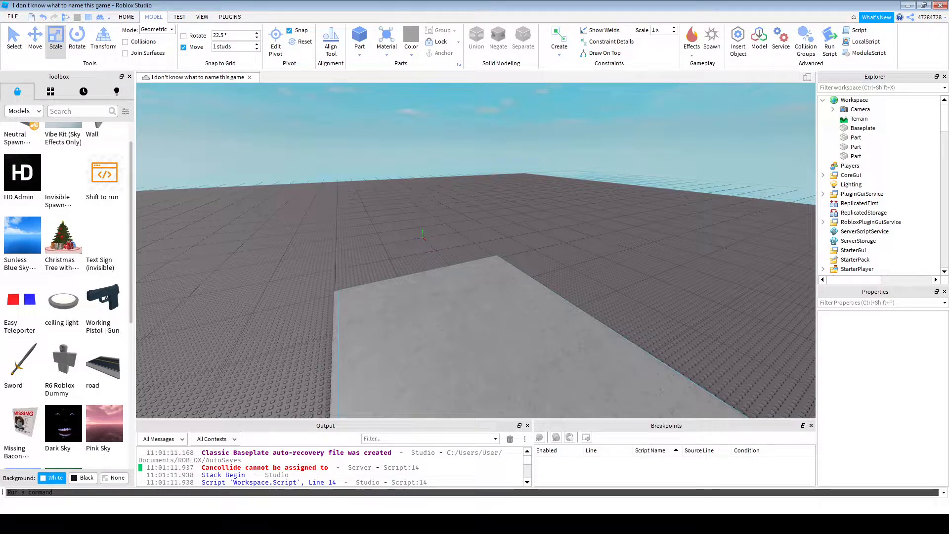
{"action": "key", "text": "a"}
{"action": "right_click_drag", "start_coordinate": [445, 200], "coordinate": [512, 217]}
{"action": "key", "text": "s"}
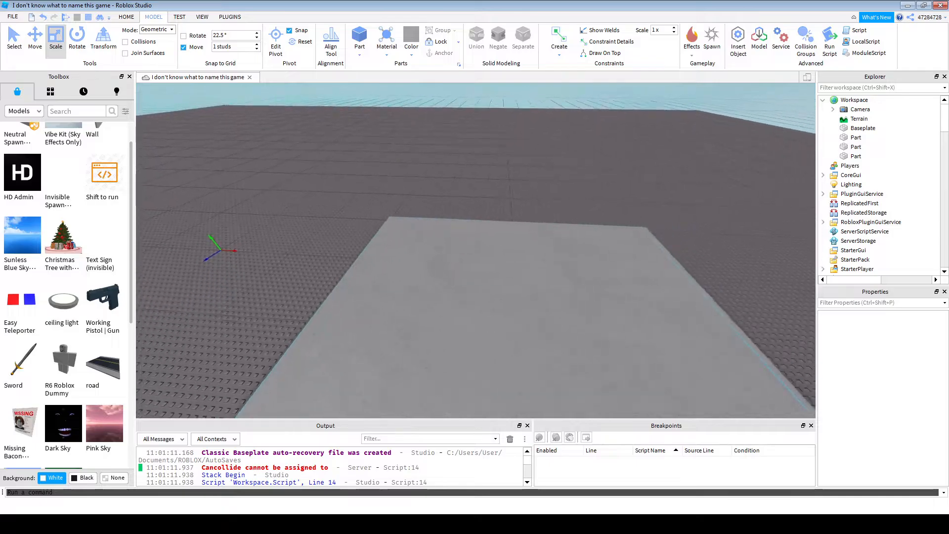
{"action": "key", "text": "a"}
{"action": "left_click", "coordinate": [625, 229]}
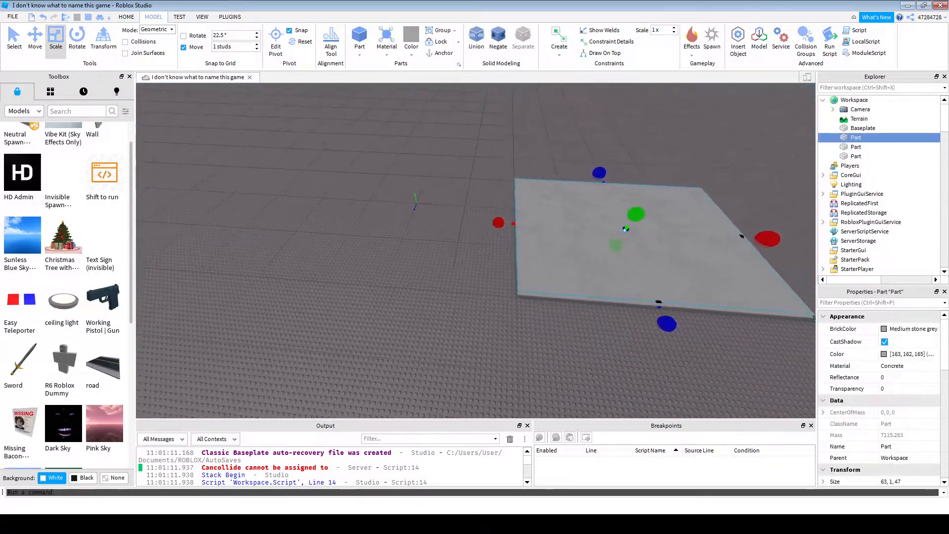
{"action": "key", "text": "f"}
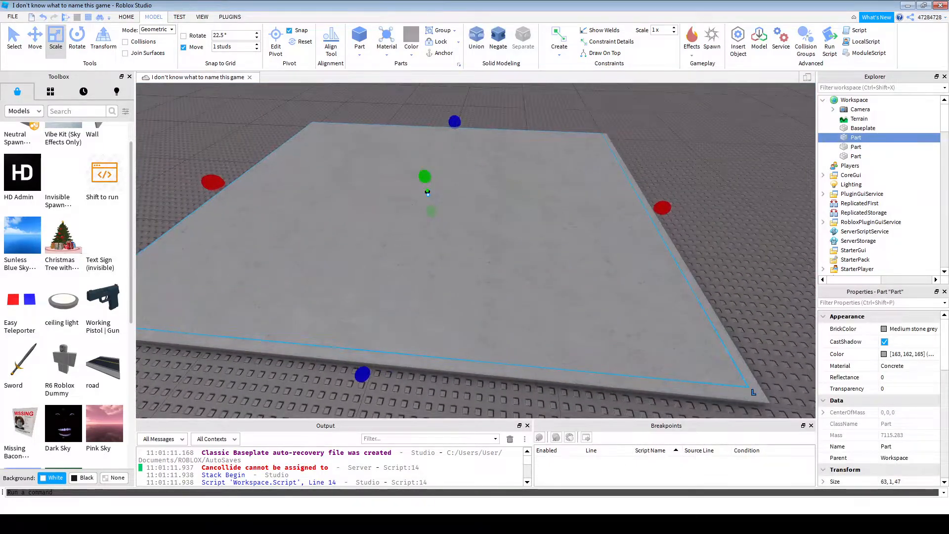
{"action": "key", "text": "a"}
{"action": "right_click_drag", "start_coordinate": [346, 228], "coordinate": [415, 225]}
{"action": "left_click", "coordinate": [366, 228]}
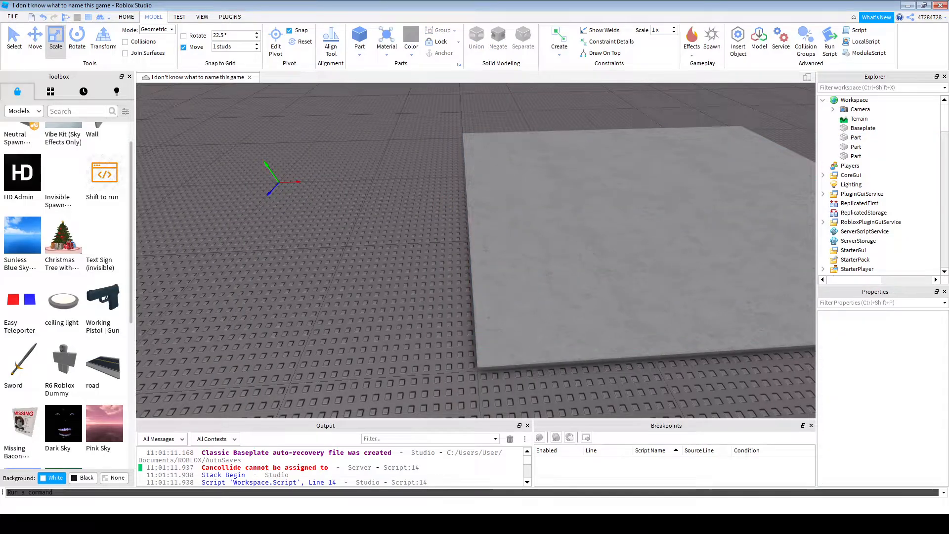
{"action": "key", "text": "d"}
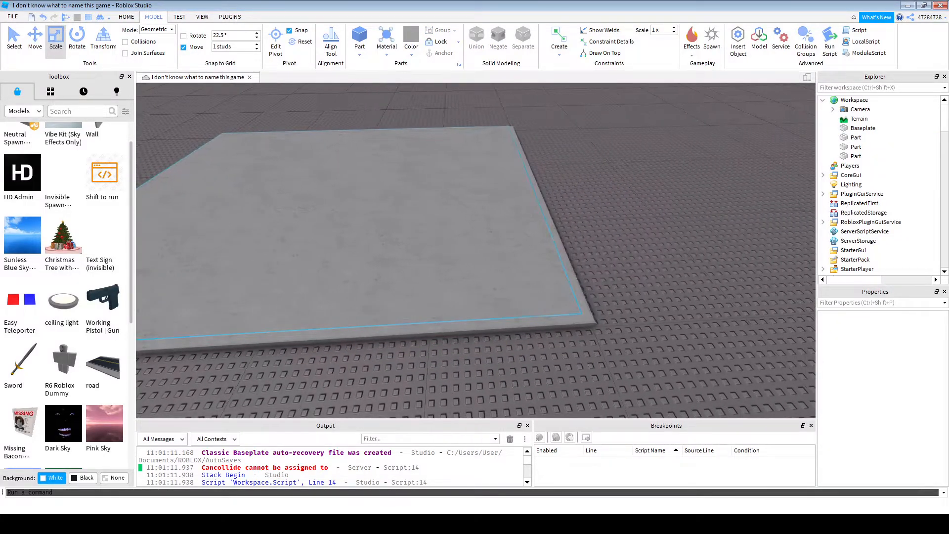
{"action": "key", "text": "a"}
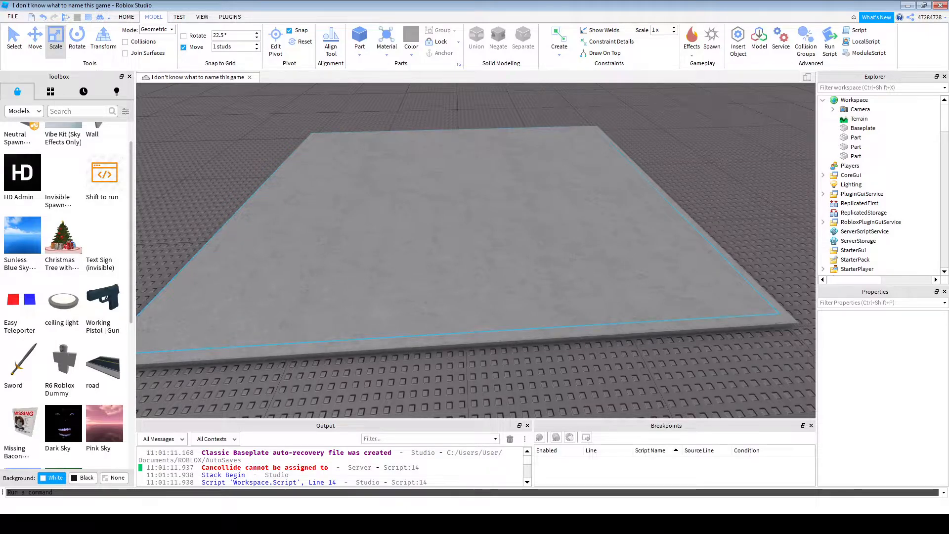
{"action": "key", "text": "w"}
{"action": "right_click_drag", "start_coordinate": [445, 257], "coordinate": [465, 218]}
{"action": "key", "text": "s"}
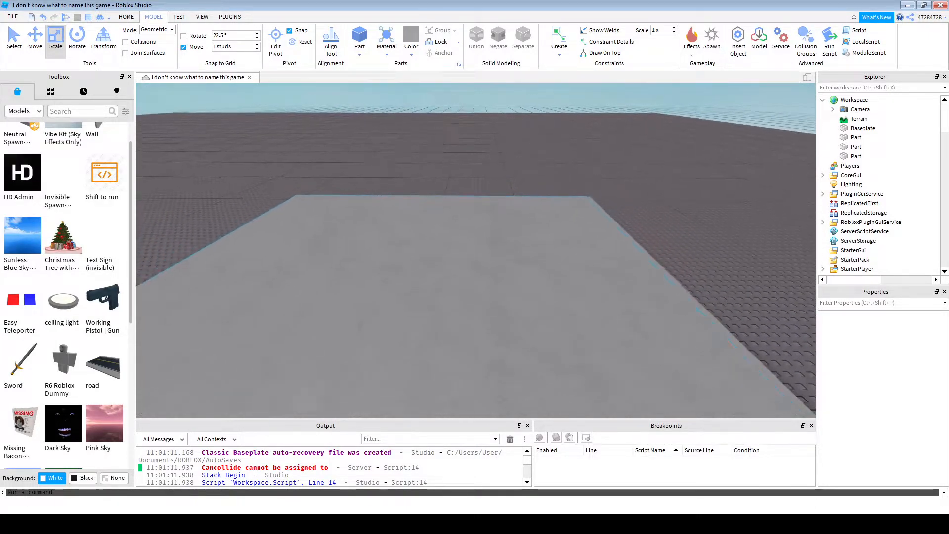
- Set the movement snap to 32 studs and try to lengthen the concrete slab by that increment
{"action": "key", "text": "s"}
{"action": "key", "text": "a"}
{"action": "key", "text": "s"}
{"action": "left_click", "coordinate": [593, 296]}
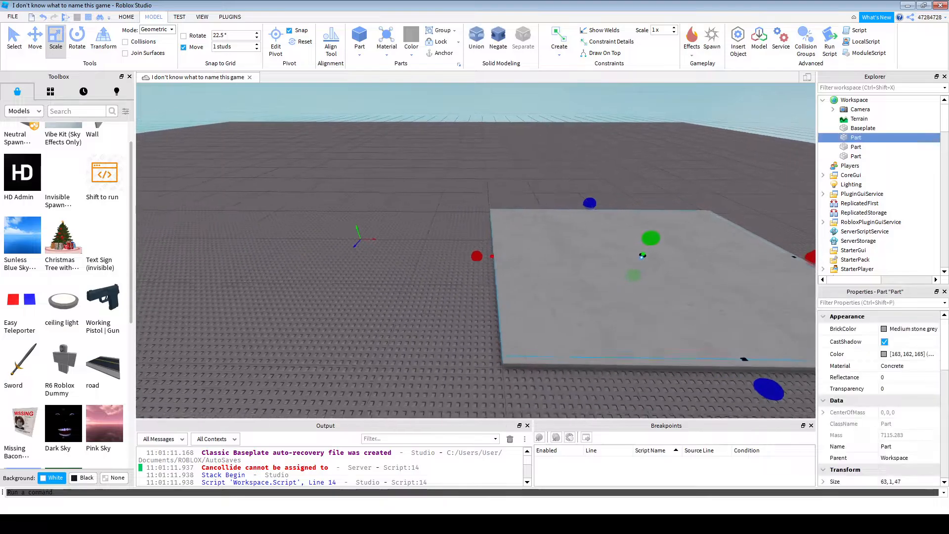
{"action": "key", "text": "s"}
{"action": "left_click", "coordinate": [228, 47]}
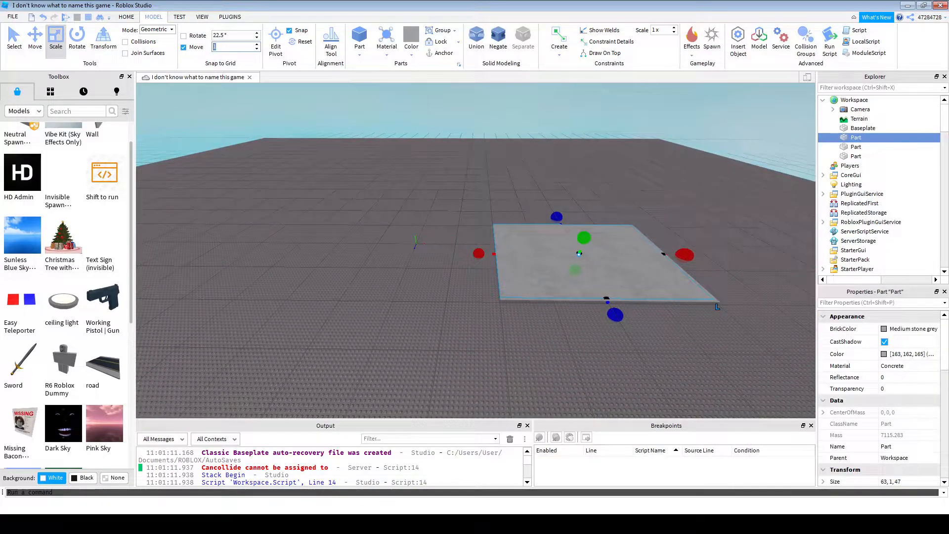
{"action": "type", "text": "32 studs"}
{"action": "key", "text": "Return"}
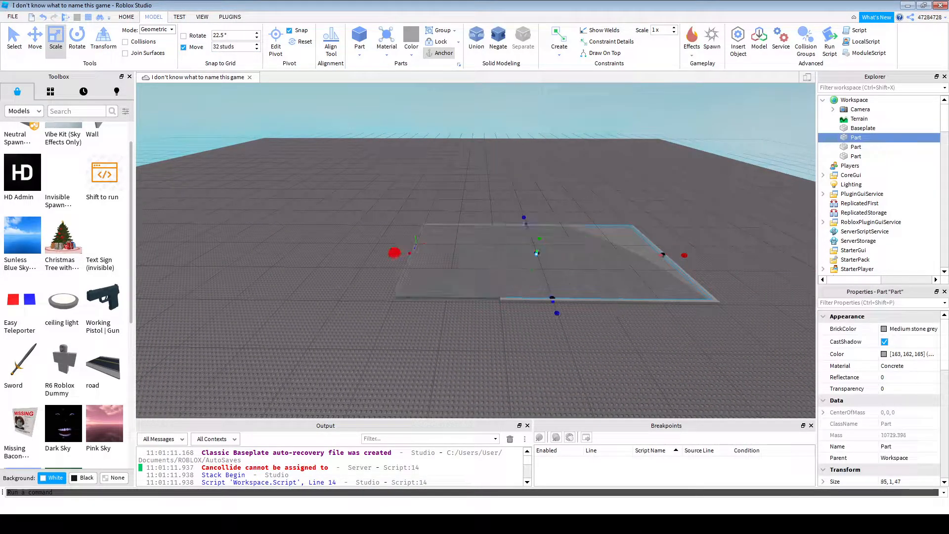
{"action": "left_click_drag", "start_coordinate": [394, 252], "coordinate": [478, 254]}
{"action": "key", "text": "s"}
{"action": "key", "text": "a"}
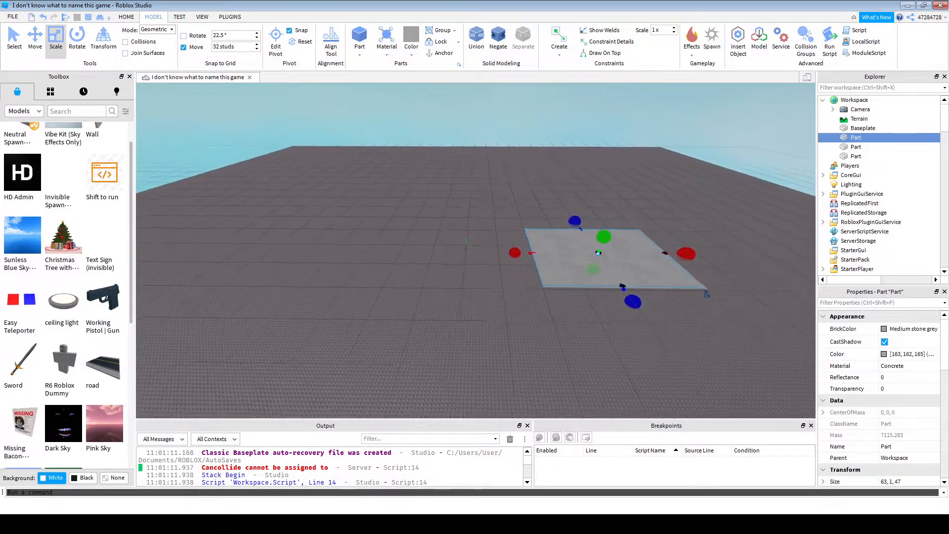
- Try to extend the slab much farther along the baseplate, and undo the resize
{"action": "key", "text": "s"}
{"action": "left_click", "coordinate": [655, 257]}
{"action": "left_click", "coordinate": [544, 254]}
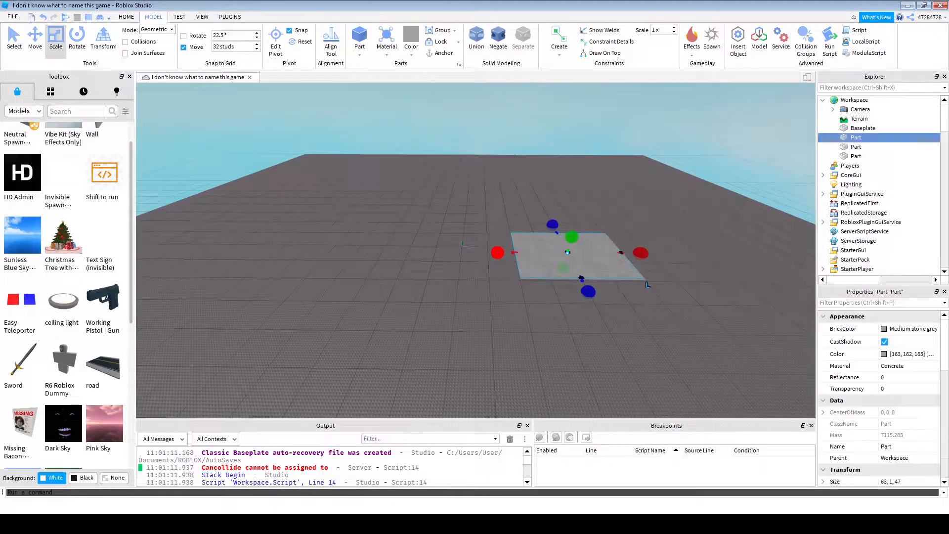
{"action": "left_click_drag", "start_coordinate": [498, 252], "coordinate": [206, 248]}
{"action": "key", "text": "a"}
{"action": "key", "text": "ctrl+z"}
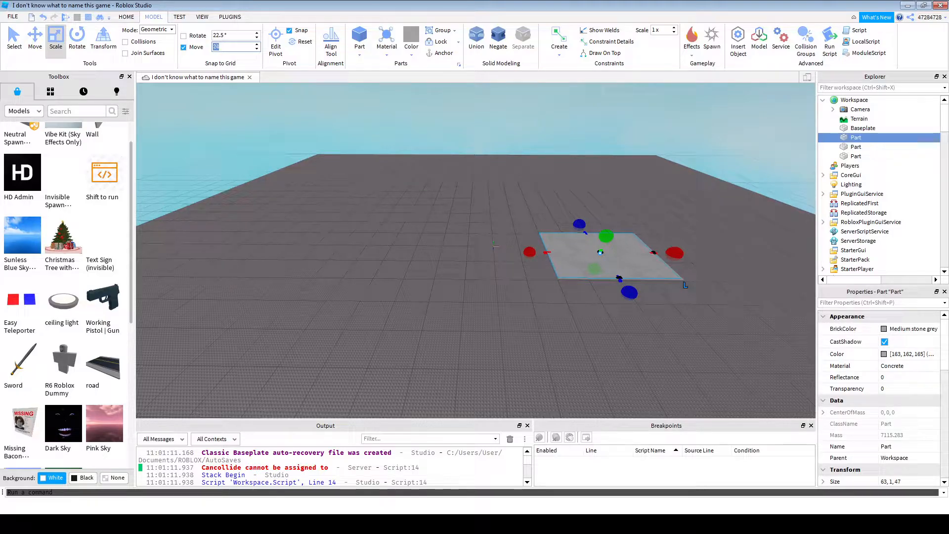
- Shorten the slab with a 24-stud snap and adjust it with an 8-stud snap for a size of 23 × 1 × 47 studs
{"action": "left_click_drag", "start_coordinate": [530, 252], "coordinate": [586, 250]}
{"action": "scroll", "coordinate": [684, 258], "scroll_direction": "up", "scroll_amount": 4}
{"action": "scroll", "coordinate": [678, 258], "scroll_direction": "up", "scroll_amount": 4}
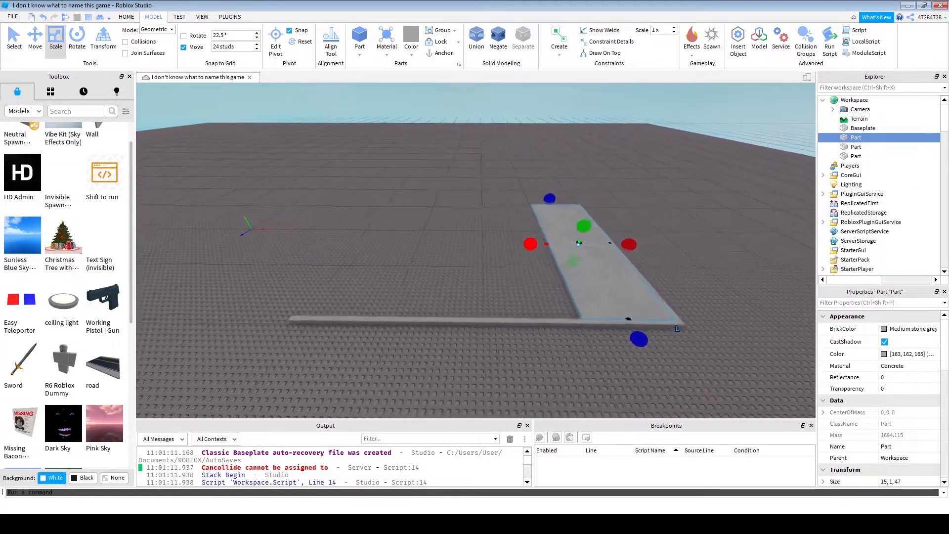
{"action": "key", "text": "w"}
{"action": "key", "text": "d"}
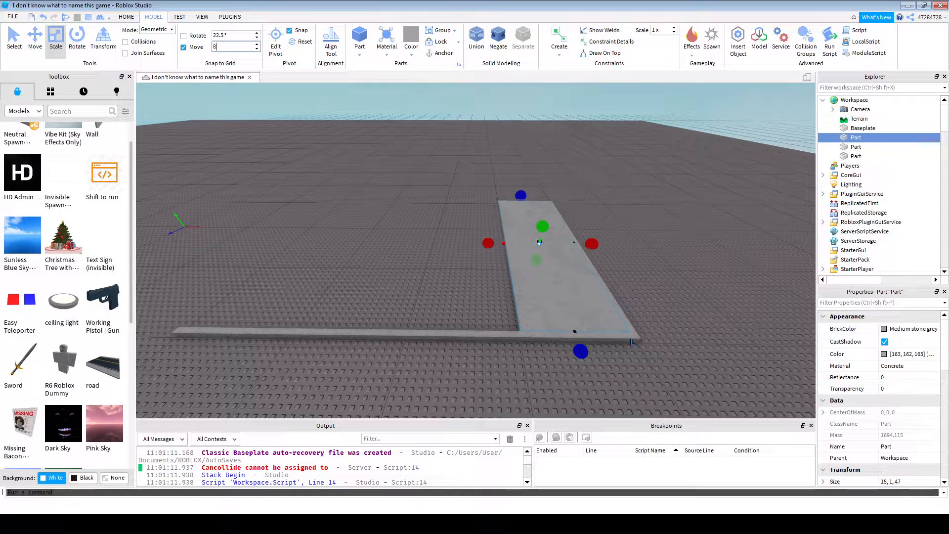
{"action": "left_click_drag", "start_coordinate": [488, 243], "coordinate": [449, 243]}
{"action": "left_click", "coordinate": [430, 247]}
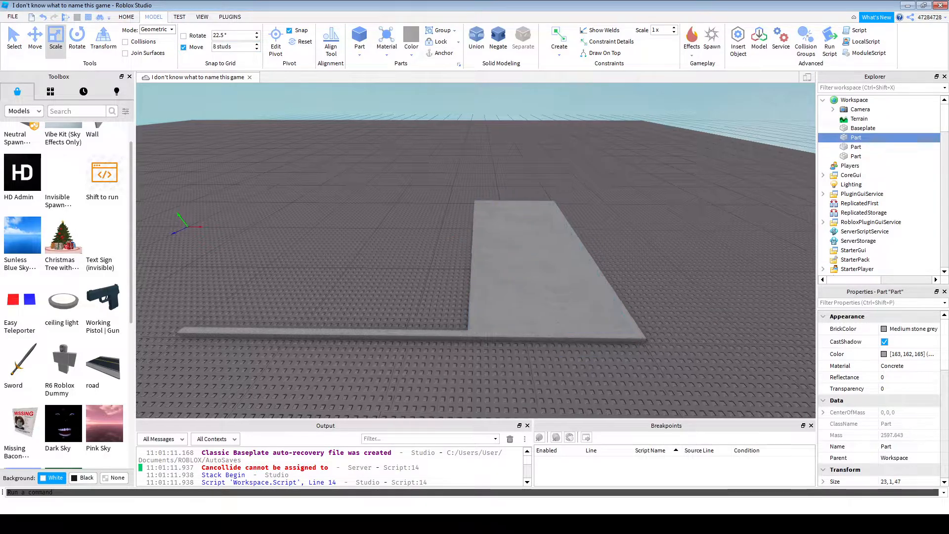
{"action": "key", "text": "s"}
{"action": "key", "text": "a"}
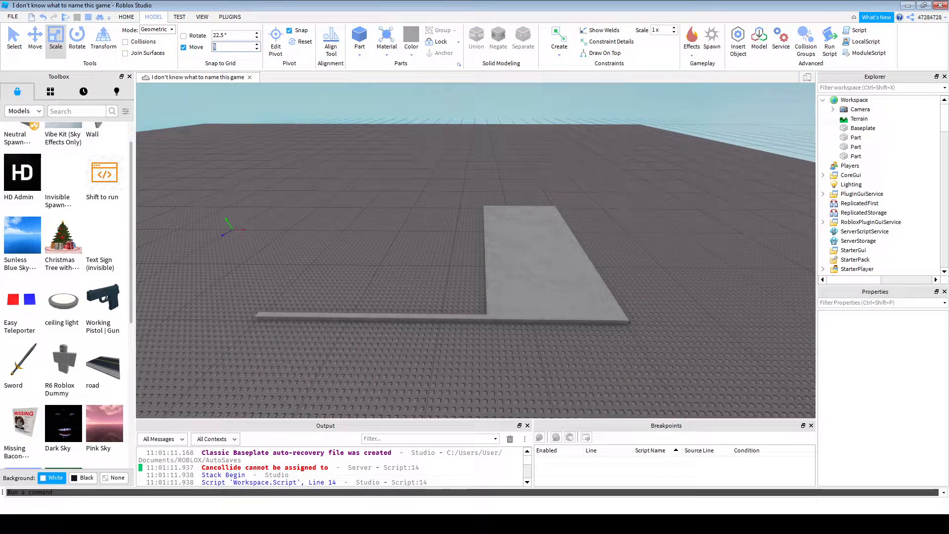
- Lengthen the slab in 24-stud increments to 239 × 1 × 47 studs
{"action": "left_click", "coordinate": [509, 244]}
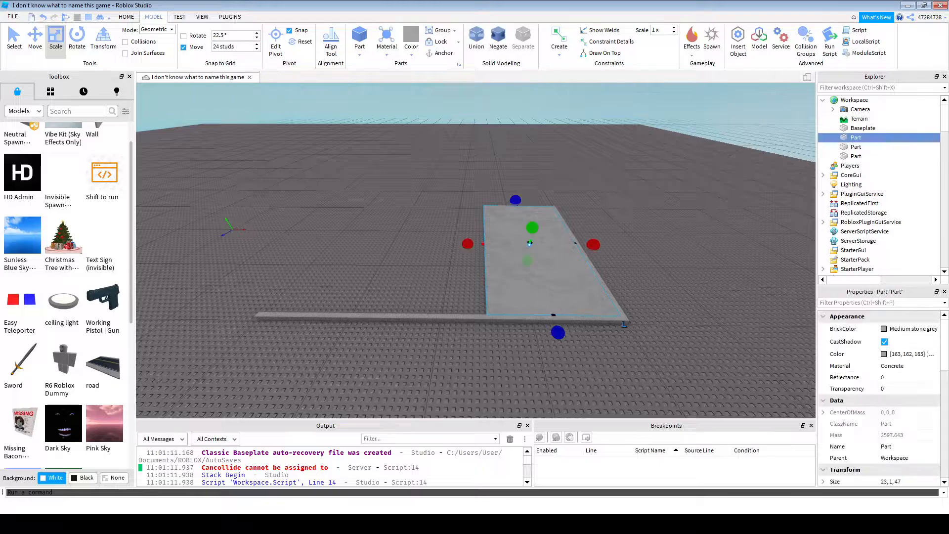
{"action": "left_click_drag", "start_coordinate": [468, 244], "coordinate": [374, 243]}
{"action": "key", "text": "s"}
{"action": "key", "text": "a"}
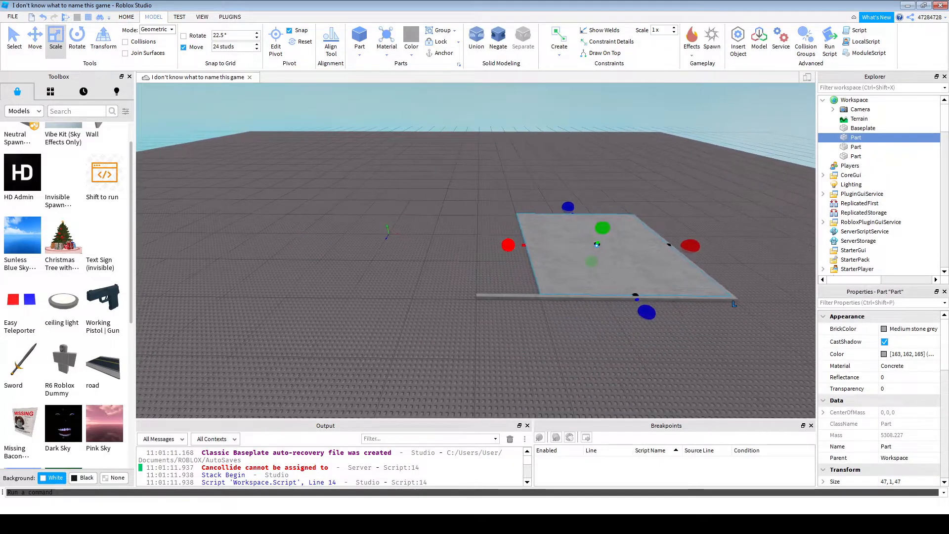
{"action": "left_click_drag", "start_coordinate": [512, 244], "coordinate": [375, 242]}
{"action": "key", "text": "a"}
{"action": "key", "text": "s"}
{"action": "key", "text": "d"}
{"action": "left_click", "coordinate": [376, 241]}
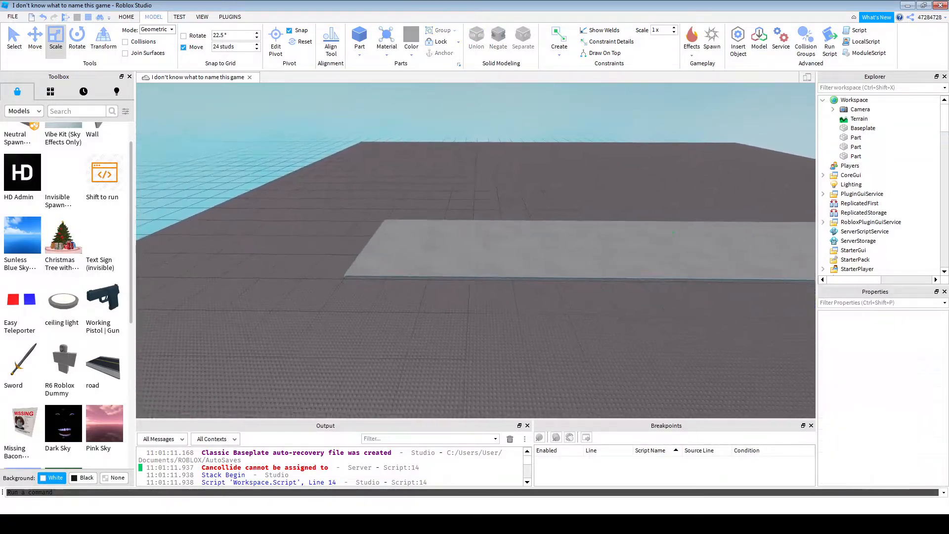
- Lengthen the long edge strip along the full side of the extended slab
{"action": "left_click", "coordinate": [748, 276]}
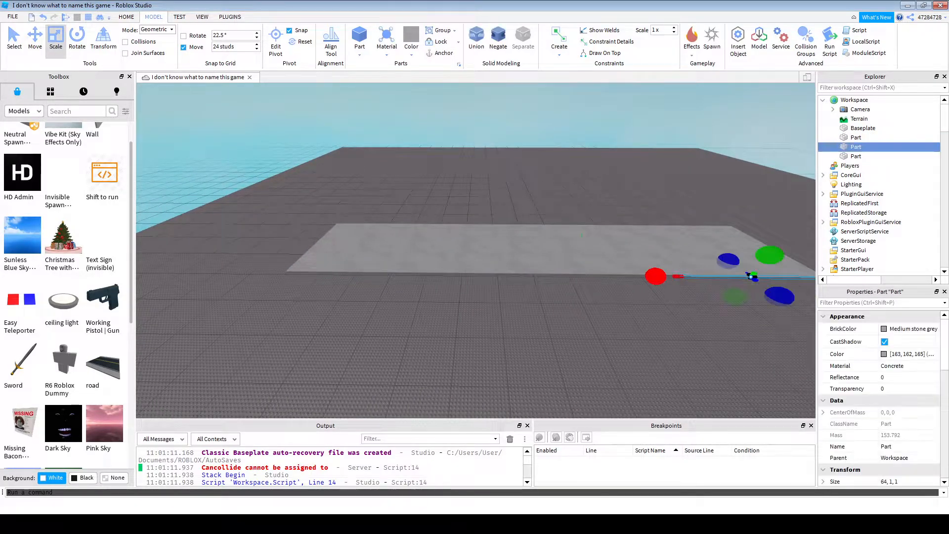
{"action": "key", "text": "Escape"}
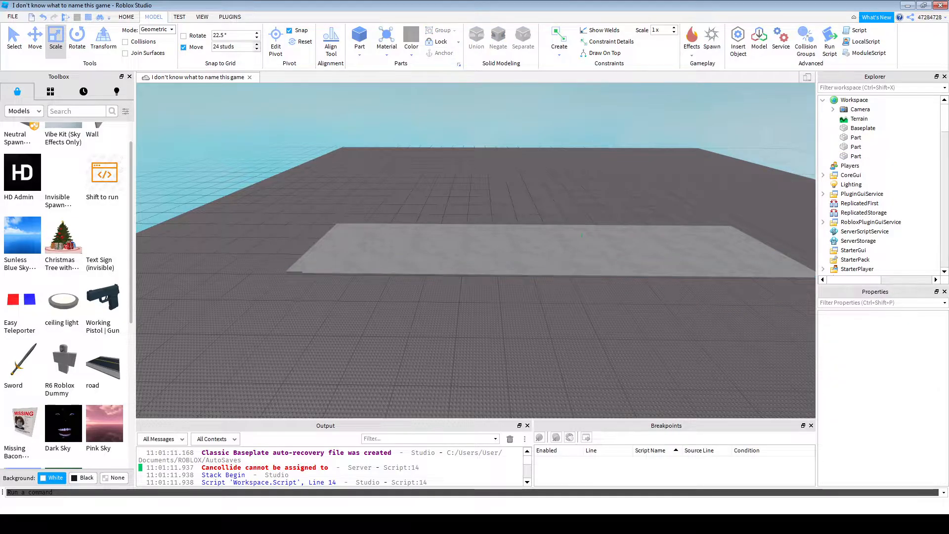
{"action": "left_click", "coordinate": [712, 267]}
{"action": "left_click", "coordinate": [712, 289]}
{"action": "left_click", "coordinate": [711, 277]}
{"action": "key", "text": "Escape"}
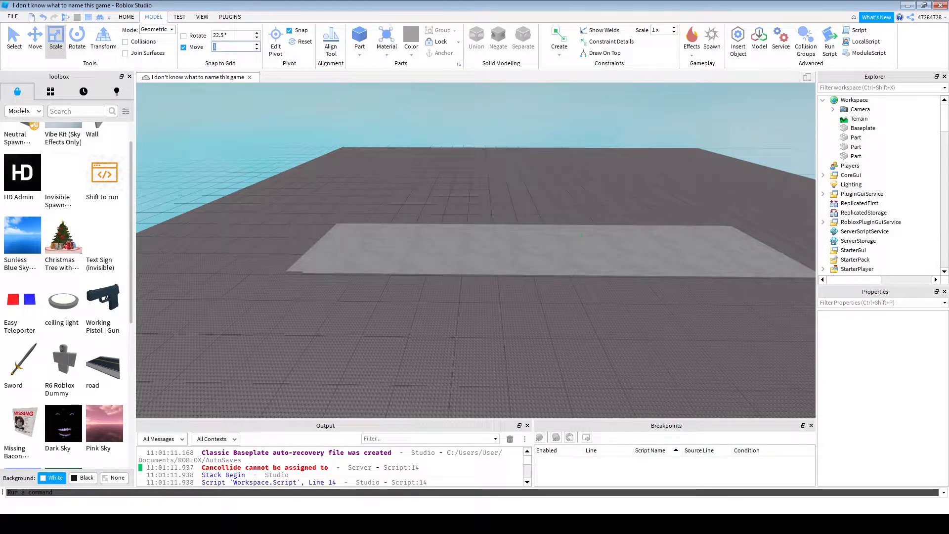
- Shorten the slab to 119 × 1 × 47 studs
{"action": "left_click", "coordinate": [341, 251]}
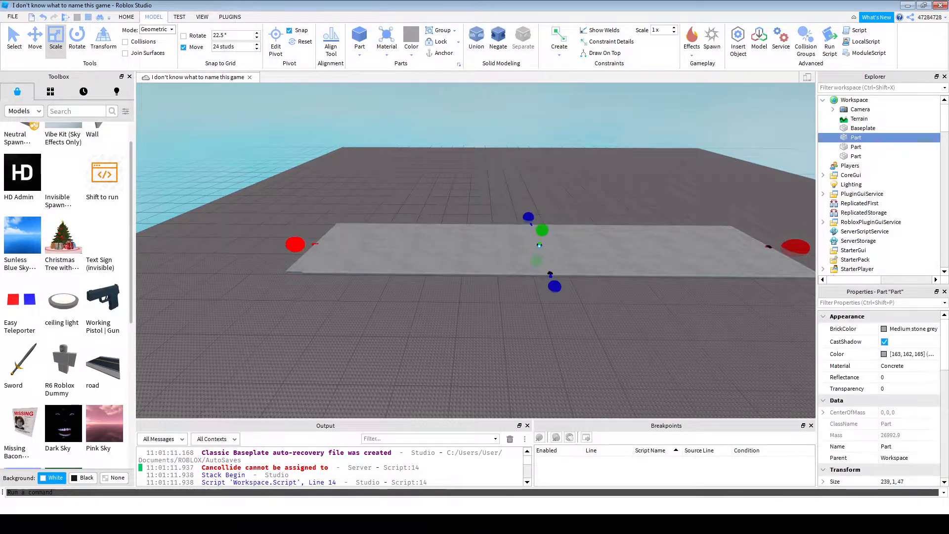
{"action": "left_click_drag", "start_coordinate": [295, 245], "coordinate": [682, 245]}
{"action": "left_click_drag", "start_coordinate": [683, 246], "coordinate": [506, 246]}
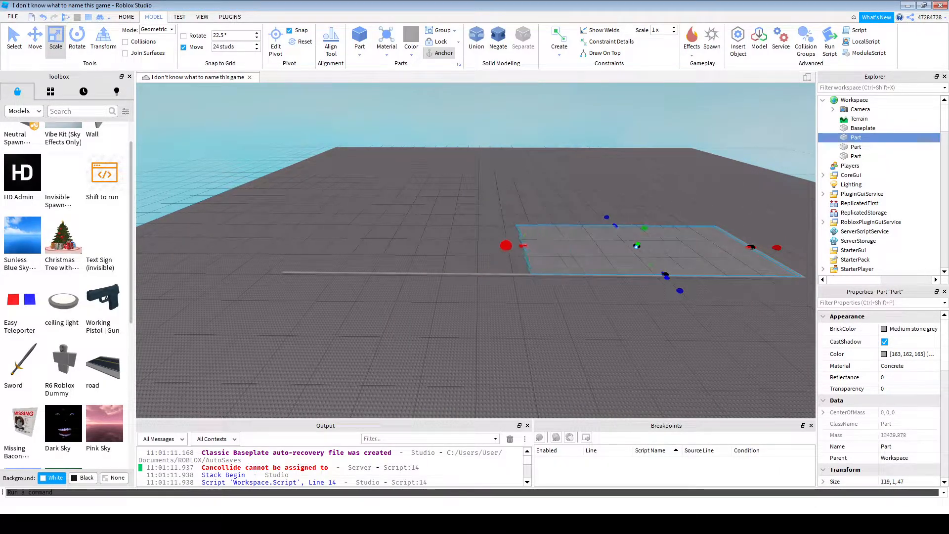
{"action": "left_click", "coordinate": [487, 222]}
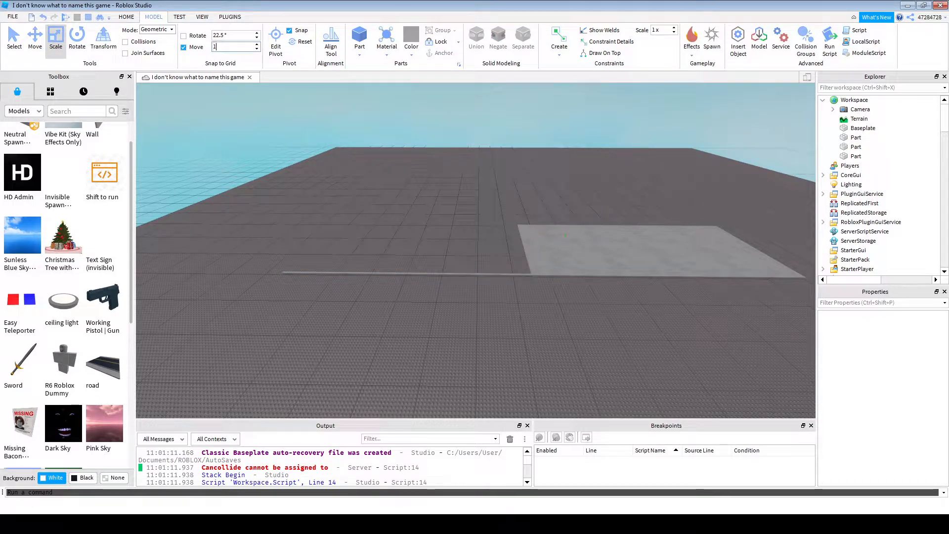
- Set the movement snap to 1 stud and trim the long edge strip to 121 × 1 × 1 studs
{"action": "left_click", "coordinate": [487, 274]}
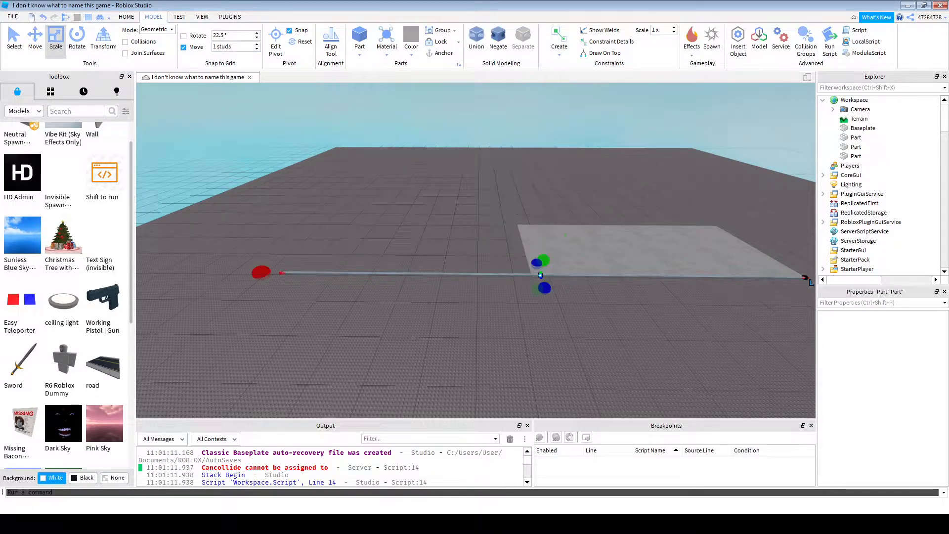
{"action": "scroll", "coordinate": [452, 276], "scroll_direction": "up", "scroll_amount": 3}
{"action": "left_click_drag", "start_coordinate": [261, 271], "coordinate": [589, 289]}
{"action": "scroll", "coordinate": [503, 279], "scroll_direction": "up", "scroll_amount": 3}
{"action": "scroll", "coordinate": [588, 289], "scroll_direction": "down", "scroll_amount": 6}
{"action": "key", "text": "d"}
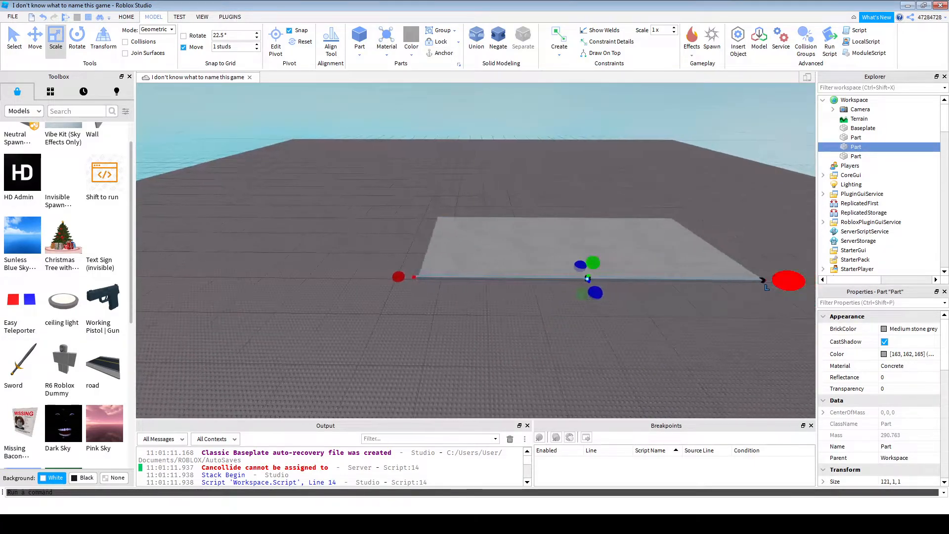
- Duplicate an edge strip and reshape the copy into a 1 × 1 × 48 stud strip along the slab's uncovered short end
{"action": "key", "text": "ctrl+v"}
{"action": "key", "text": "w"}
{"action": "left_click_drag", "start_coordinate": [380, 283], "coordinate": [402, 195]}
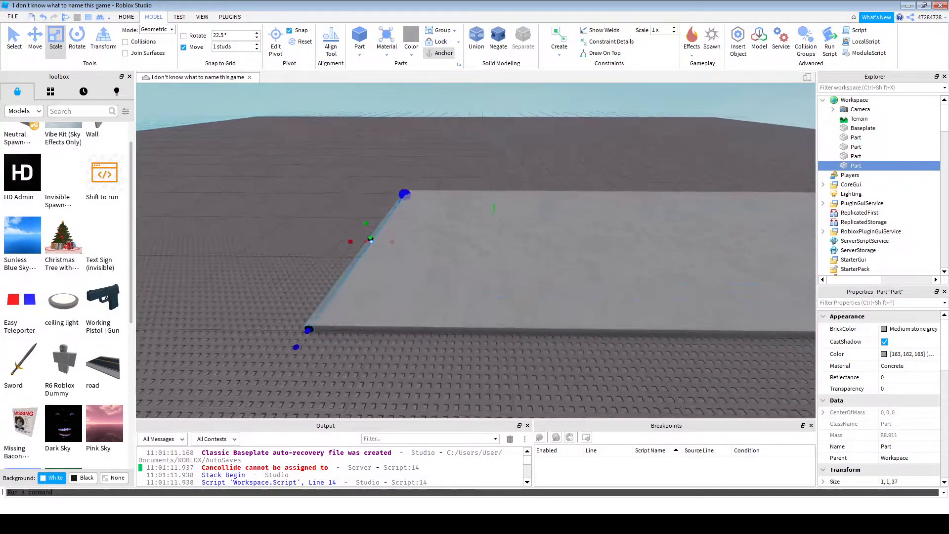
{"action": "right_click_drag", "start_coordinate": [402, 194], "coordinate": [460, 218]}
{"action": "left_click_drag", "start_coordinate": [296, 280], "coordinate": [409, 284]}
{"action": "key", "text": "a"}
{"action": "key", "text": "w"}
{"action": "right_click_drag", "start_coordinate": [408, 283], "coordinate": [548, 296]}
- Recolor all three edge strips Institutional white and change their material to Plastic
{"action": "left_click", "coordinate": [425, 246]}
{"action": "right_click_drag", "start_coordinate": [425, 245], "coordinate": [516, 225]}
{"action": "left_click", "coordinate": [425, 218], "text": "ctrl"}
{"action": "key", "text": "w"}
{"action": "key", "text": "d"}
{"action": "left_click", "coordinate": [405, 223], "text": "ctrl"}
{"action": "left_click", "coordinate": [911, 329]}
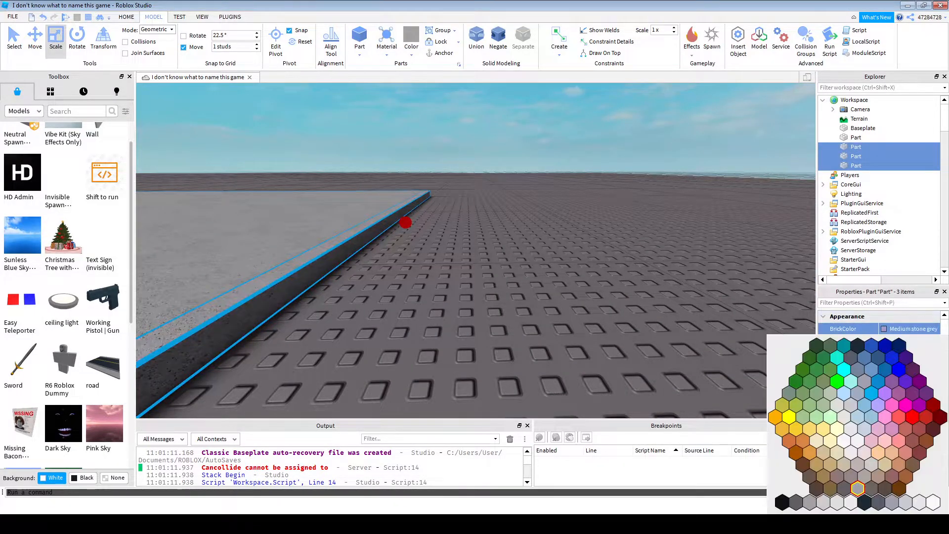
{"action": "left_click", "coordinate": [919, 503]}
{"action": "left_click", "coordinate": [907, 366]}
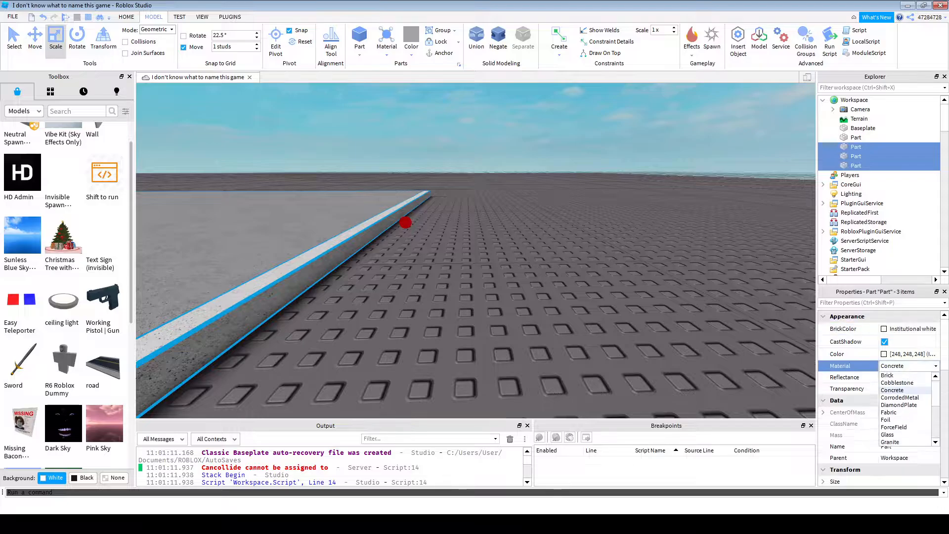
{"action": "scroll", "coordinate": [906, 381], "scroll_direction": "down", "scroll_amount": 4}
{"action": "left_click", "coordinate": [890, 405]}
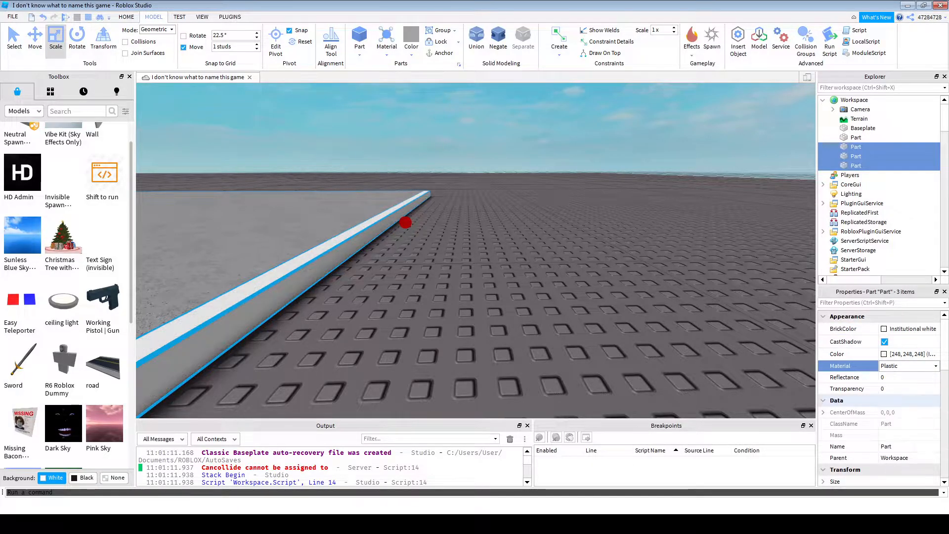
{"action": "left_click", "coordinate": [687, 307]}
- Set the height of one 48-stud end strip to 8 studs
{"action": "key", "text": "w"}
{"action": "right_click_drag", "start_coordinate": [687, 307], "coordinate": [346, 322]}
{"action": "key", "text": "w"}
{"action": "left_click", "coordinate": [630, 263]}
{"action": "key", "text": "s"}
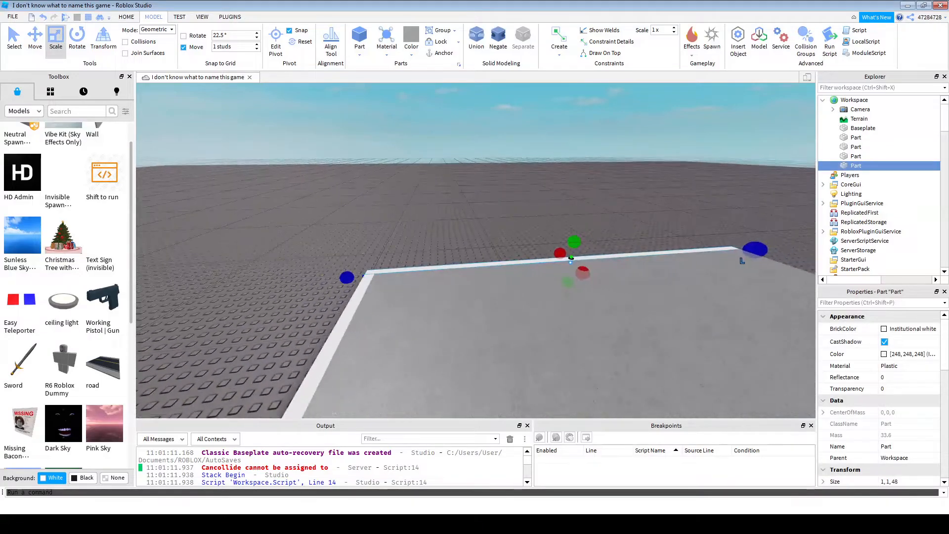
{"action": "scroll", "coordinate": [880, 397], "scroll_direction": "down", "scroll_amount": 1}
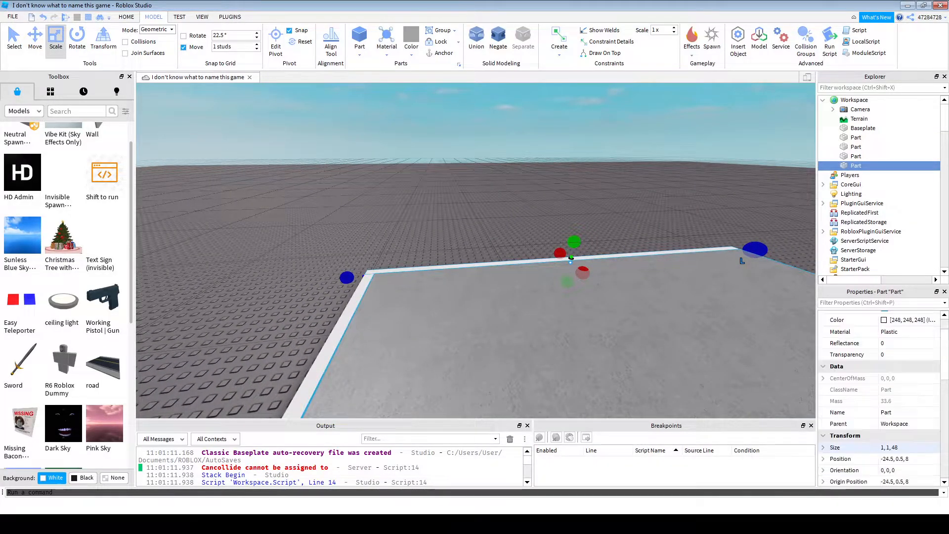
{"action": "left_click", "coordinate": [823, 447]}
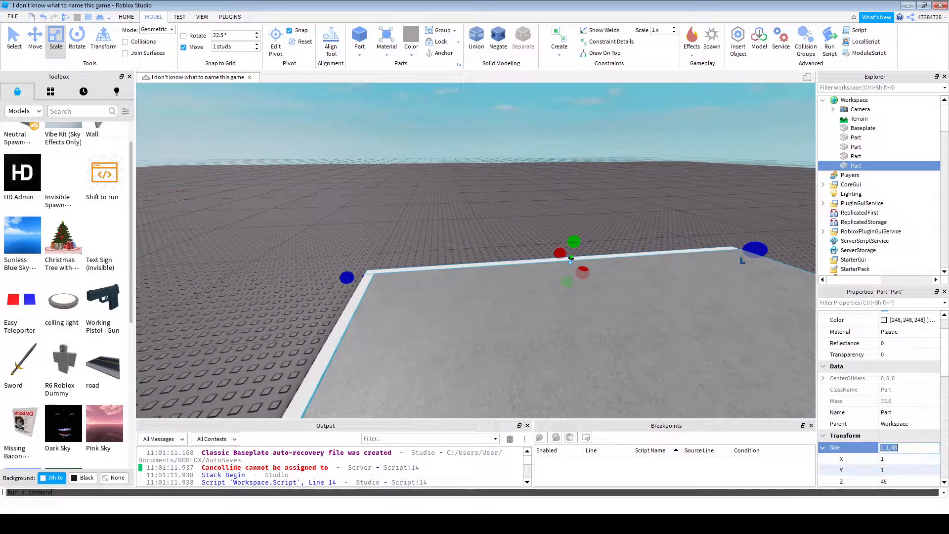
{"action": "left_click", "coordinate": [885, 470]}
{"action": "key", "text": "Return"}
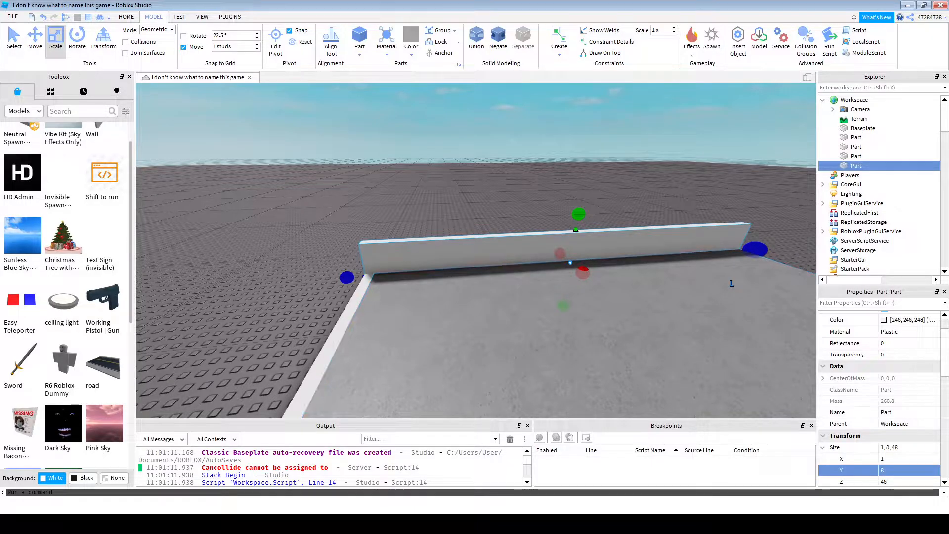
- Raise the 8-stud-high end wall so that it stands on the baseplate at the slab's edge
{"action": "mouse_move", "coordinate": [569, 250]}
{"action": "left_mouse_down"}
{"action": "mouse_move", "coordinate": [573, 242]}
{"action": "mouse_move", "coordinate": [568, 253]}
{"action": "left_mouse_up"}
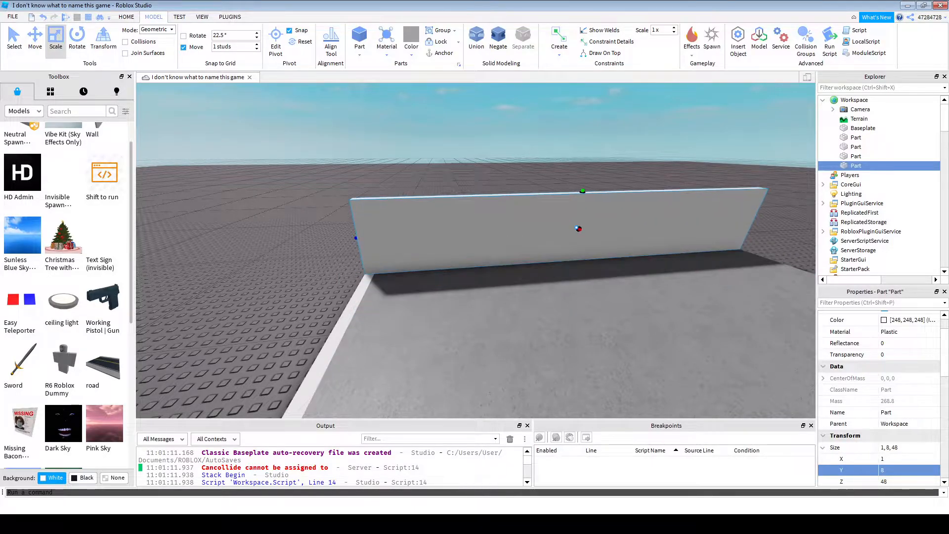
{"action": "key", "text": "w"}
{"action": "right_click_drag", "start_coordinate": [569, 252], "coordinate": [717, 297]}
{"action": "key", "text": "s"}
{"action": "right_click_drag", "start_coordinate": [494, 266], "coordinate": [465, 267]}
{"action": "mouse_move", "coordinate": [465, 269]}
{"action": "left_mouse_down"}
{"action": "mouse_move", "coordinate": [454, 267]}
{"action": "mouse_move", "coordinate": [470, 261]}
{"action": "left_mouse_up"}
- Turn the 121-stud edge strip into a long wall matching the end wall's height
{"action": "left_click", "coordinate": [587, 166]}
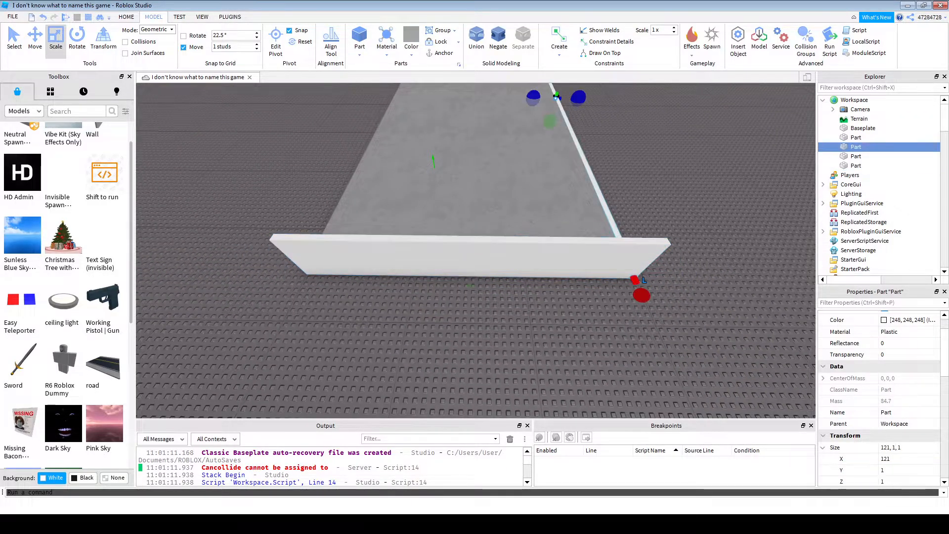
{"action": "right_click_drag", "start_coordinate": [588, 166], "coordinate": [596, 123]}
{"action": "left_click_drag", "start_coordinate": [533, 160], "coordinate": [535, 135]}
- Turn the opposite end strip into a 1 × 8 × 48 stud wall standing on the baseplate
{"action": "left_click", "coordinate": [460, 119]}
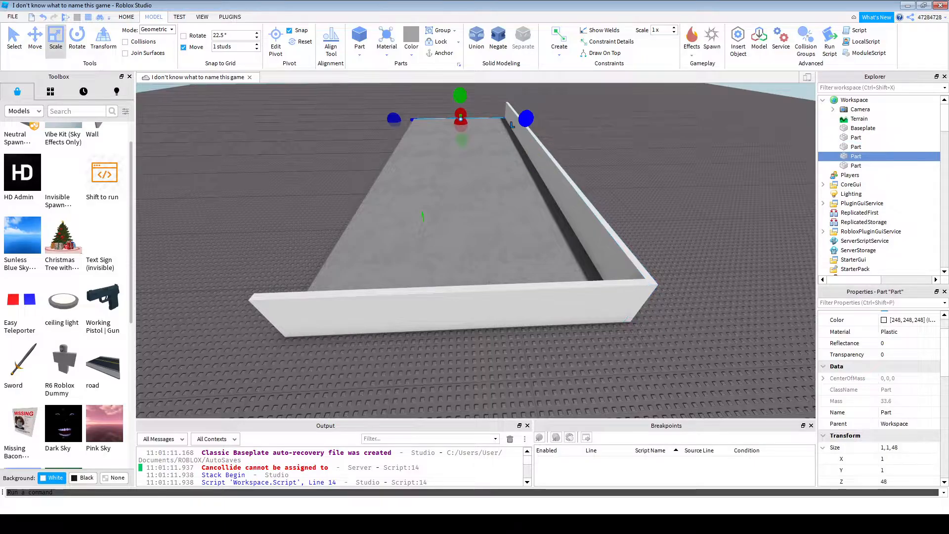
{"action": "right_click_drag", "start_coordinate": [460, 95], "coordinate": [460, 87]}
{"action": "left_click_drag", "start_coordinate": [459, 111], "coordinate": [458, 100]}
{"action": "right_click_drag", "start_coordinate": [458, 100], "coordinate": [482, 153]}
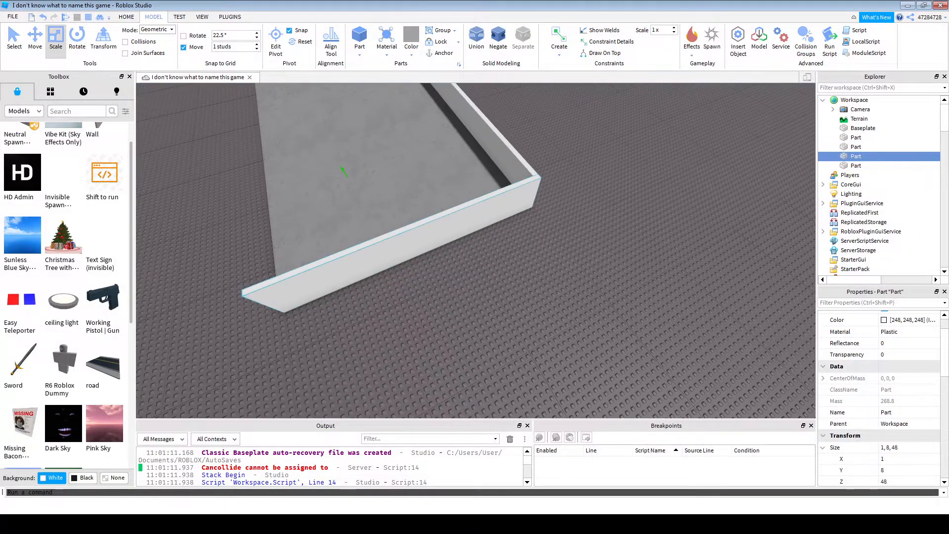
- Duplicate the 48-stud end wall and shrink the copy to a 1 × 8 × 4 stud block within the wall
{"action": "left_click", "coordinate": [459, 221]}
{"action": "key", "text": "ctrl+d"}
{"action": "left_click_drag", "start_coordinate": [549, 185], "coordinate": [523, 197], "text": "ctrl"}
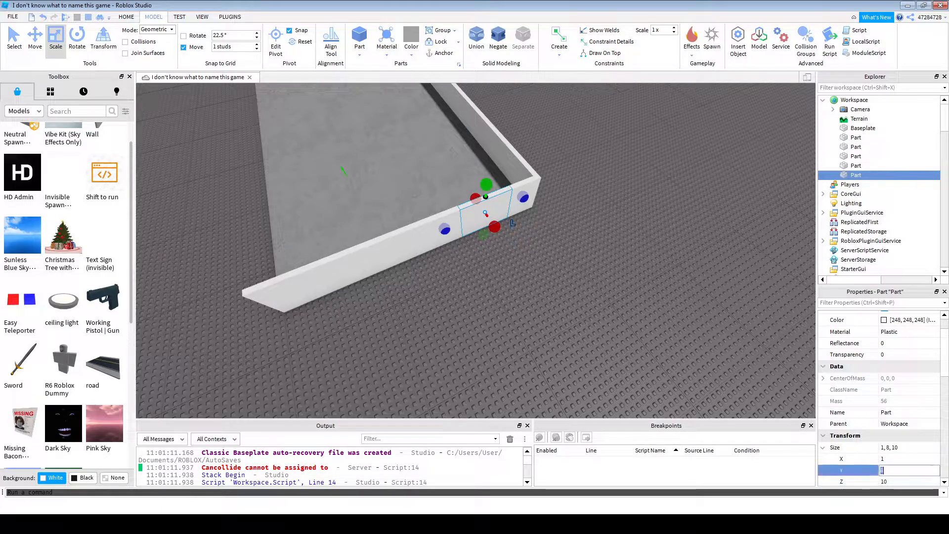
{"action": "left_click", "coordinate": [900, 470]}
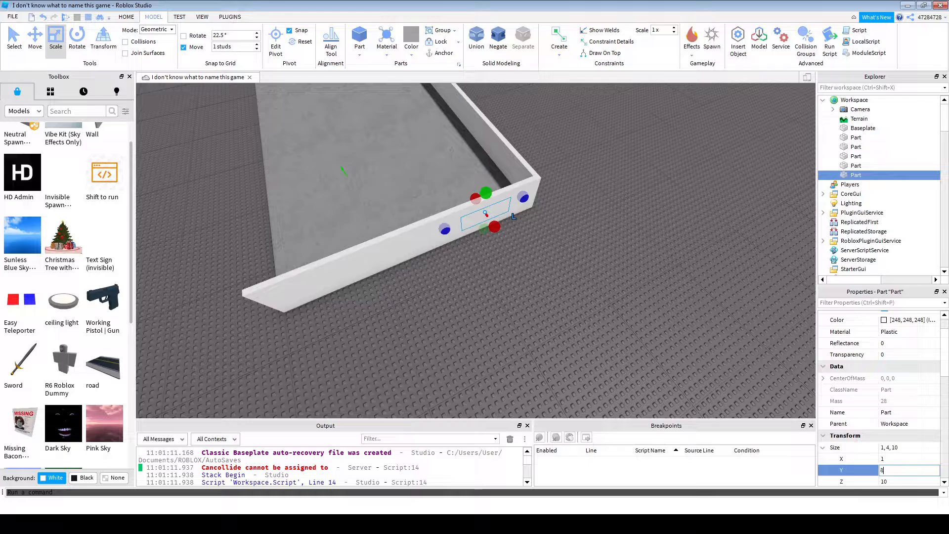
{"action": "left_click", "coordinate": [900, 481]}
{"action": "type", "text": "4"}
{"action": "key", "text": "Return"}
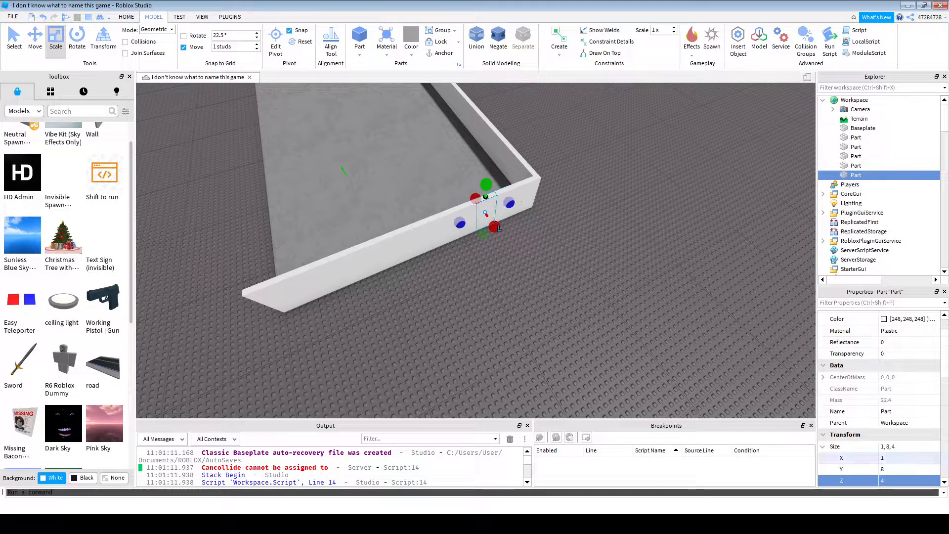
- Lower the block's top and raise its base to make it 6 studs high, and thicken it to 5 studs through the wall
{"action": "key", "text": "w"}
{"action": "right_click_drag", "start_coordinate": [519, 306], "coordinate": [514, 263]}
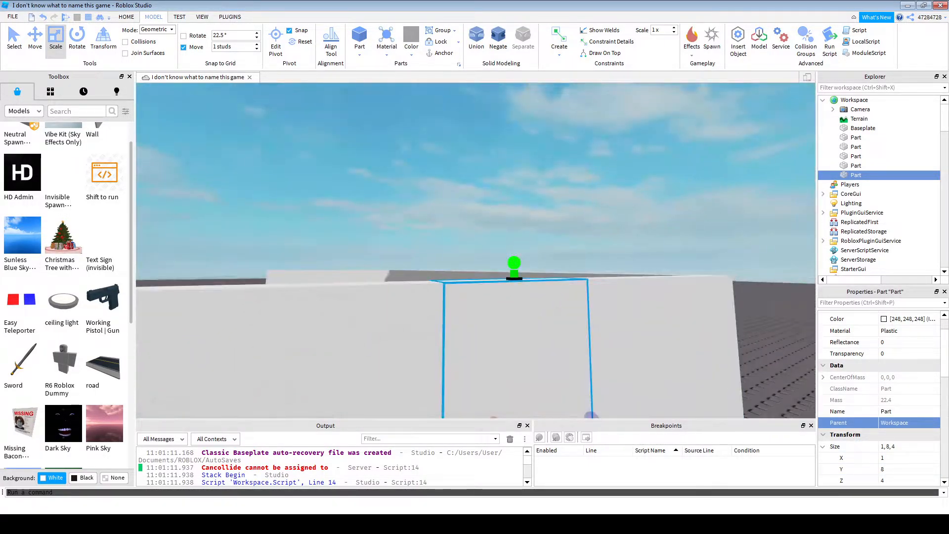
{"action": "left_click_drag", "start_coordinate": [514, 263], "coordinate": [515, 308]}
{"action": "key", "text": "a"}
{"action": "right_click_drag", "start_coordinate": [515, 309], "coordinate": [638, 336]}
{"action": "key", "text": "ctrl+2"}
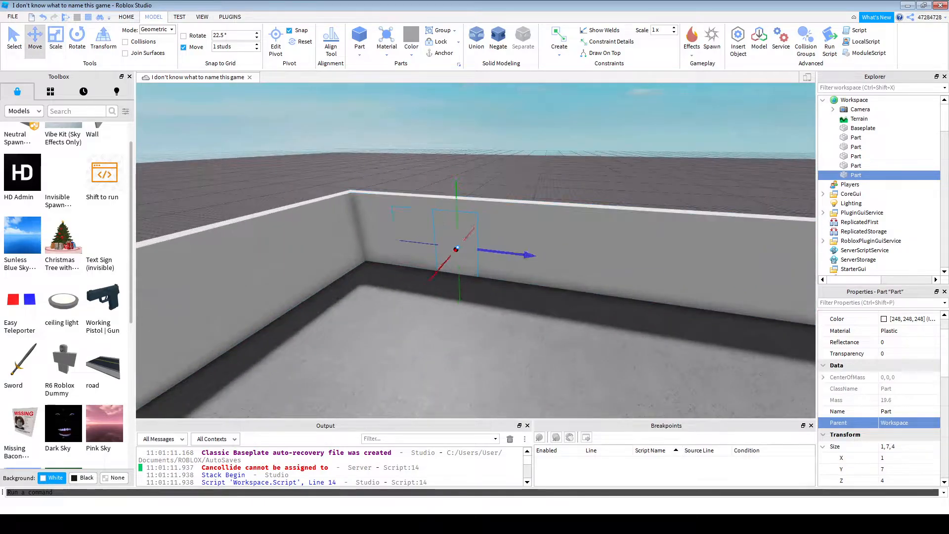
{"action": "key", "text": "f"}
{"action": "key", "text": "ctrl+3"}
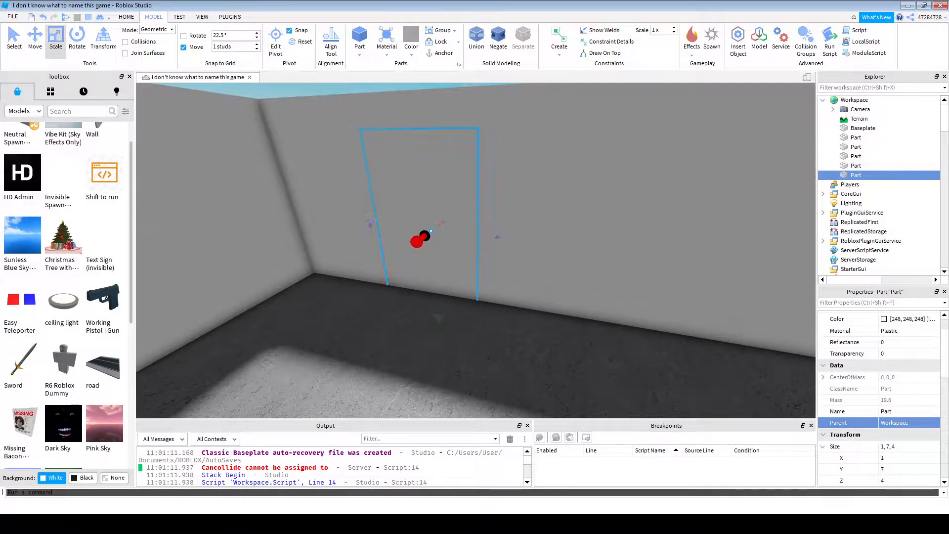
{"action": "left_click_drag", "start_coordinate": [417, 242], "coordinate": [383, 264], "text": "ctrl"}
{"action": "left_click_drag", "start_coordinate": [438, 321], "coordinate": [437, 301]}
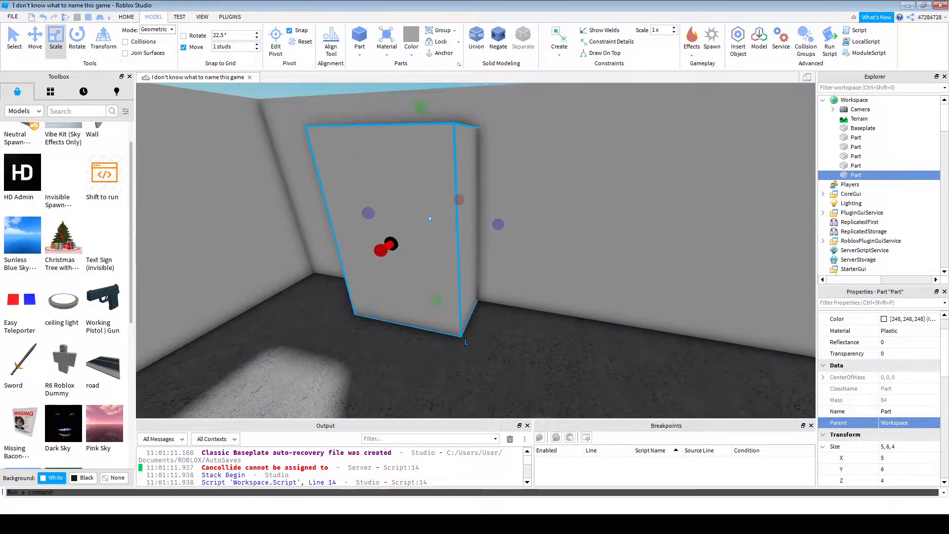
- Try to cut the doorway by negating the block and uniting it with the end wall
{"action": "scroll", "coordinate": [476, 251], "scroll_direction": "down", "scroll_amount": 3}
{"action": "left_click", "coordinate": [498, 40]}
{"action": "left_click", "coordinate": [539, 213], "text": "ctrl"}
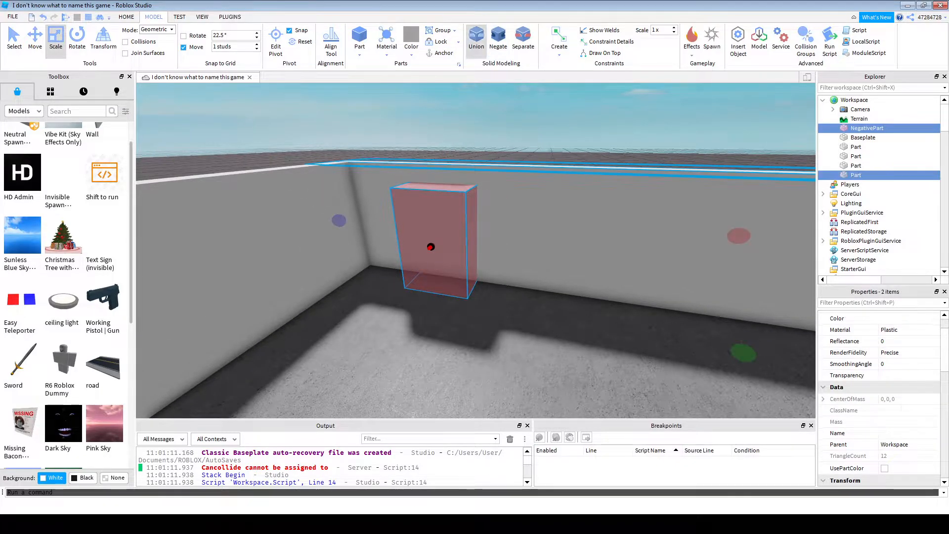
{"action": "left_click", "coordinate": [476, 40]}
{"action": "left_click", "coordinate": [484, 119]}
{"action": "key", "text": "ctrl+z"}
{"action": "key", "text": "ctrl+z"}
{"action": "key", "text": "ctrl+z"}
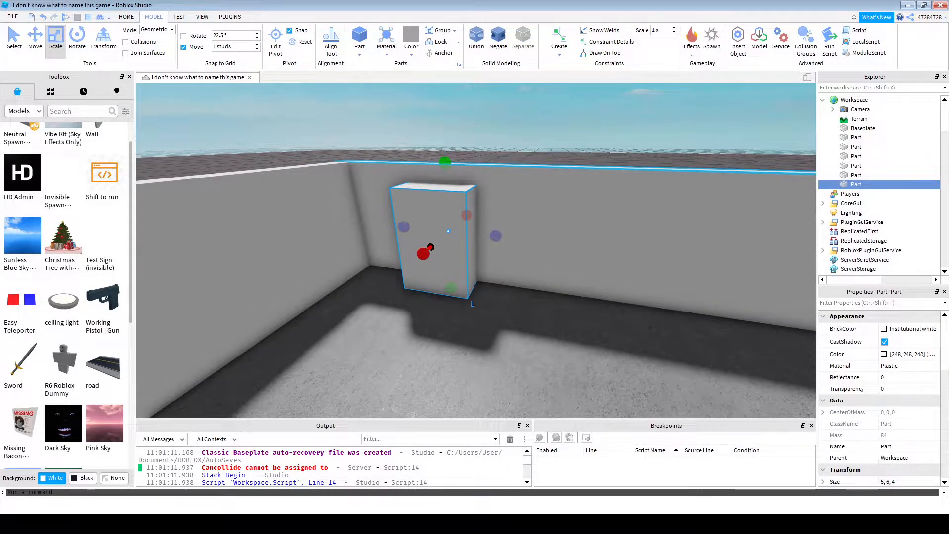
- Cut the doorway out of the end wall with a negated copy of the block, keeping the original block
{"action": "left_click", "coordinate": [498, 39]}
{"action": "left_click_drag", "start_coordinate": [529, 208], "coordinate": [528, 173], "text": "ctrl"}
{"action": "key", "text": "ctrl+z"}
{"action": "left_click", "coordinate": [476, 39]}
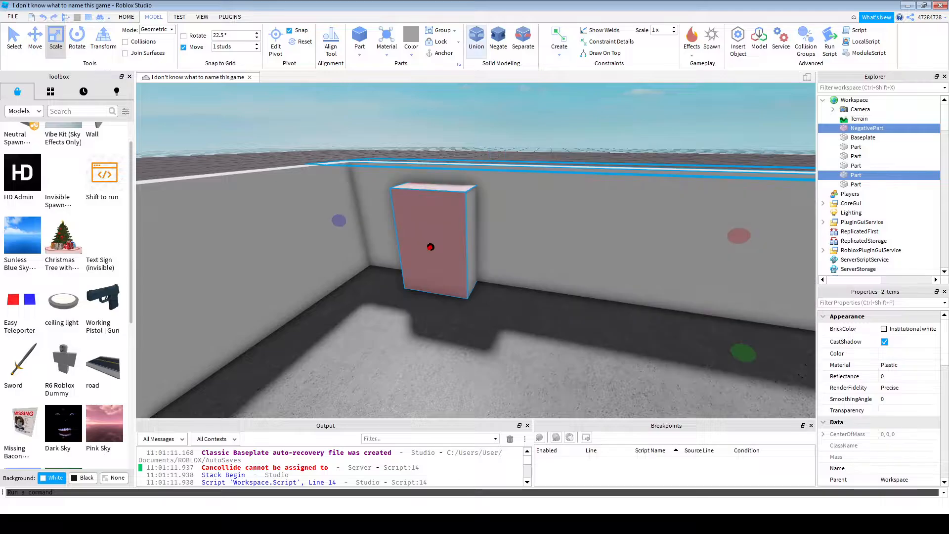
- Set move snapping to 0.5 studs and thin the remaining block to a 0.5-stud door panel in the doorway
{"action": "left_click", "coordinate": [437, 237]}
{"action": "scroll", "coordinate": [438, 238], "scroll_direction": "up", "scroll_amount": 2}
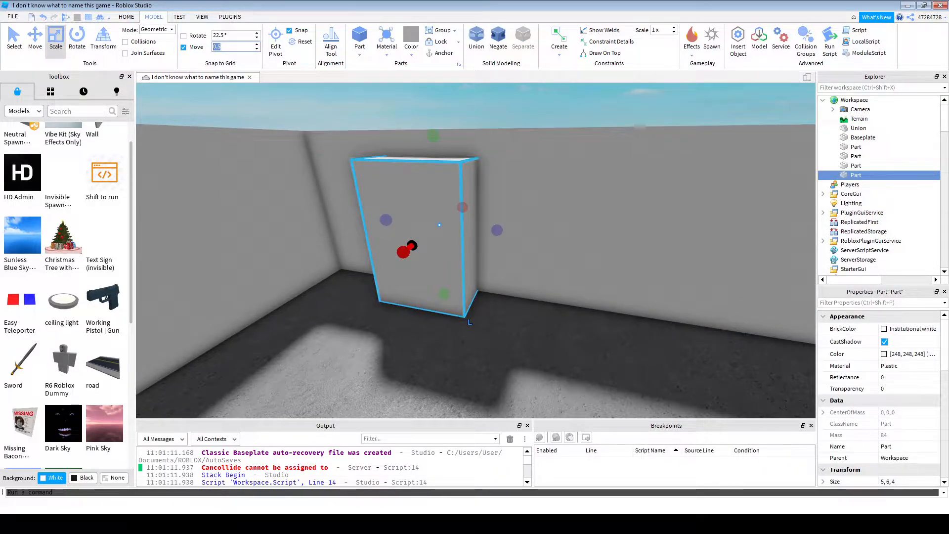
{"action": "left_click_drag", "start_coordinate": [403, 252], "coordinate": [430, 231]}
{"action": "left_click", "coordinate": [465, 322]}
{"action": "right_click_drag", "start_coordinate": [464, 322], "coordinate": [435, 326]}
{"action": "key", "text": "w"}
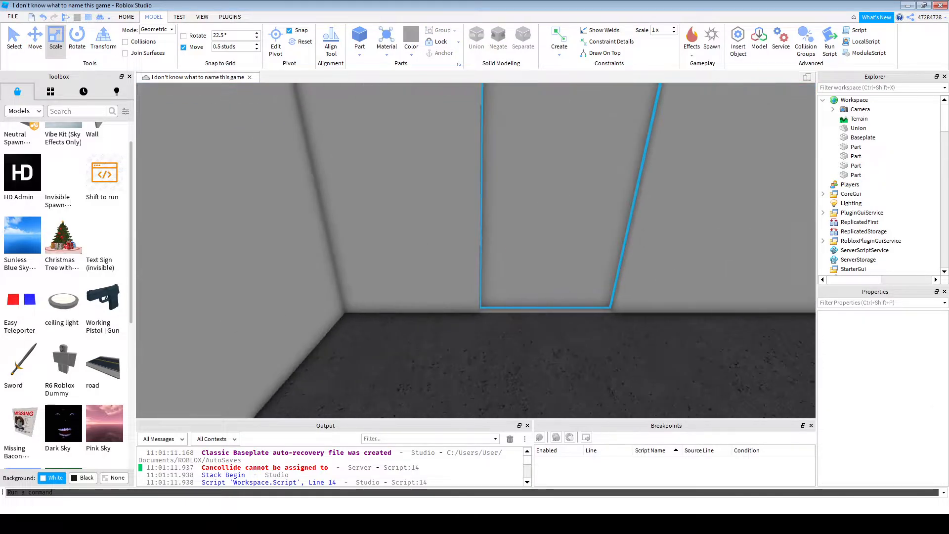
- Turn off the door panel's shadow casting and set its BrickColor to Pine Cone
{"action": "left_click", "coordinate": [549, 223]}
{"action": "left_click", "coordinate": [885, 341]}
{"action": "left_click", "coordinate": [907, 328]}
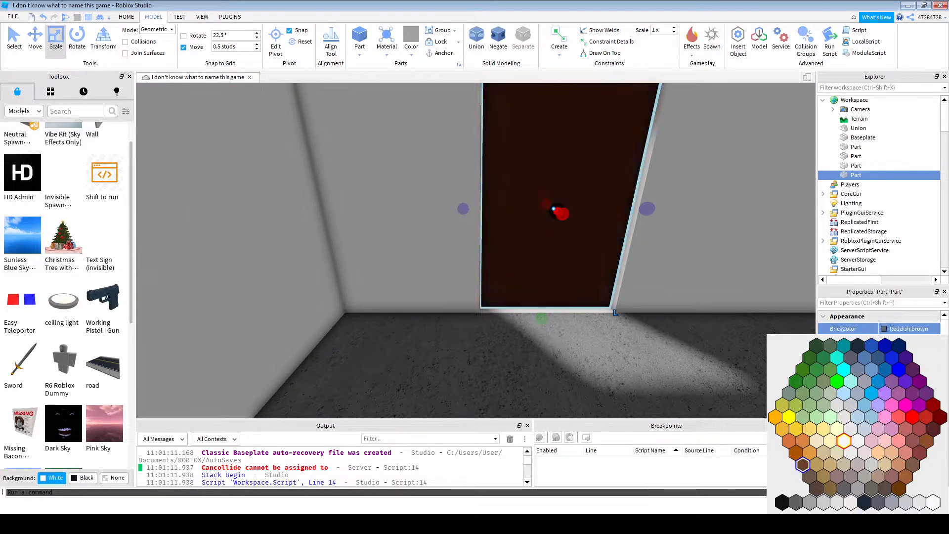
{"action": "left_click", "coordinate": [802, 465]}
{"action": "left_click", "coordinate": [907, 328]}
{"action": "left_click", "coordinate": [810, 476]}
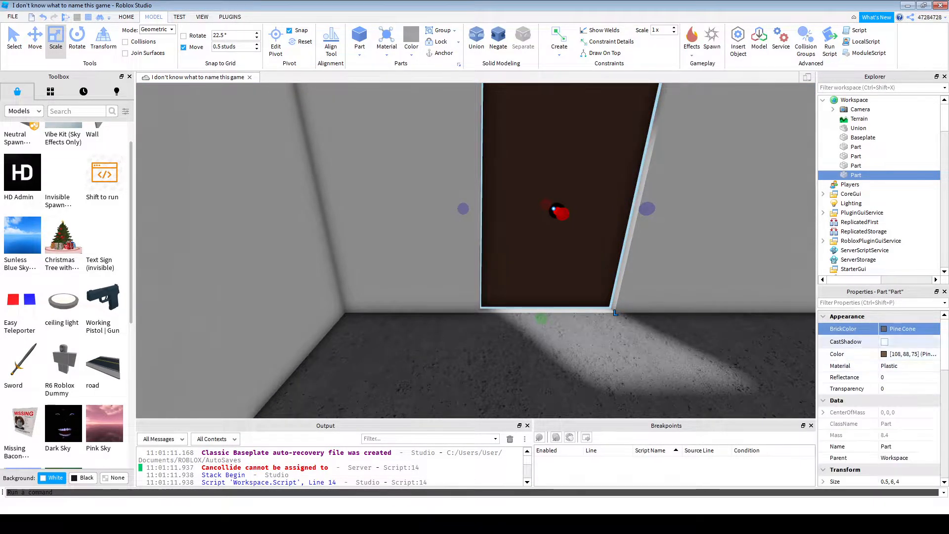
- Turn the door panel's shadow casting back on and set its material to WoodPlanks
{"action": "left_click", "coordinate": [884, 341]}
{"action": "left_click", "coordinate": [910, 366]}
{"action": "left_click", "coordinate": [935, 366]}
{"action": "left_click", "coordinate": [905, 435]}
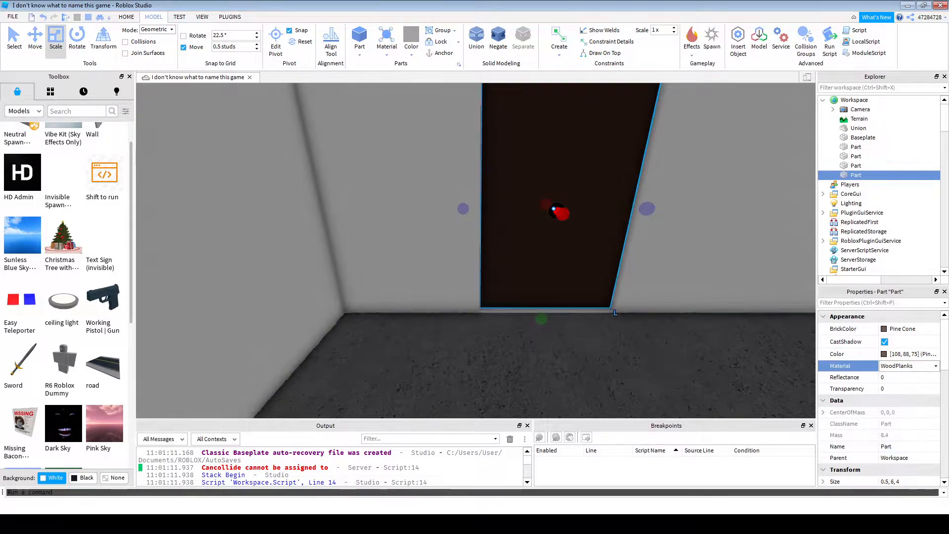
{"action": "scroll", "coordinate": [476, 250], "scroll_direction": "down", "scroll_amount": 5}
{"action": "key", "text": "f"}
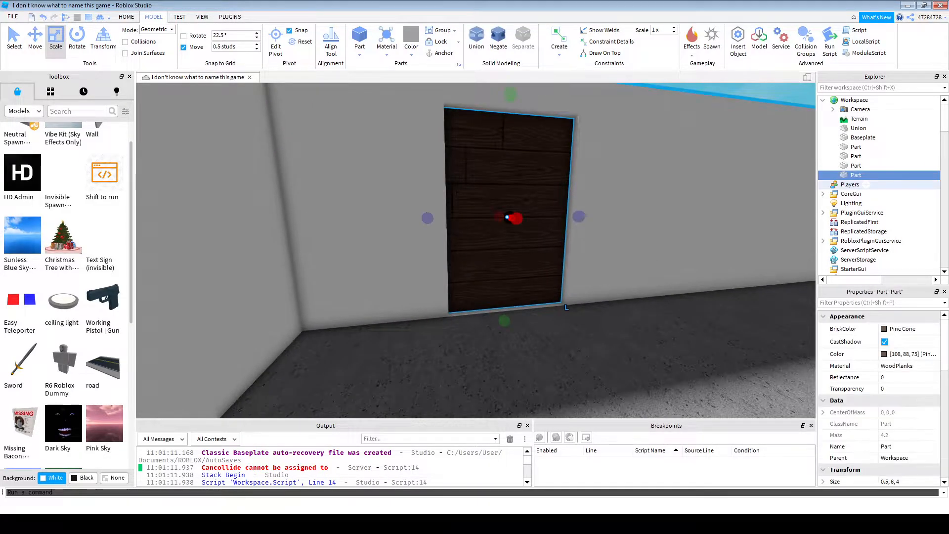
- Add a SurfaceGui to the door panel and set its face to Right
{"action": "right_click_drag", "start_coordinate": [507, 217], "coordinate": [150, 112]}
{"action": "key", "text": "a"}
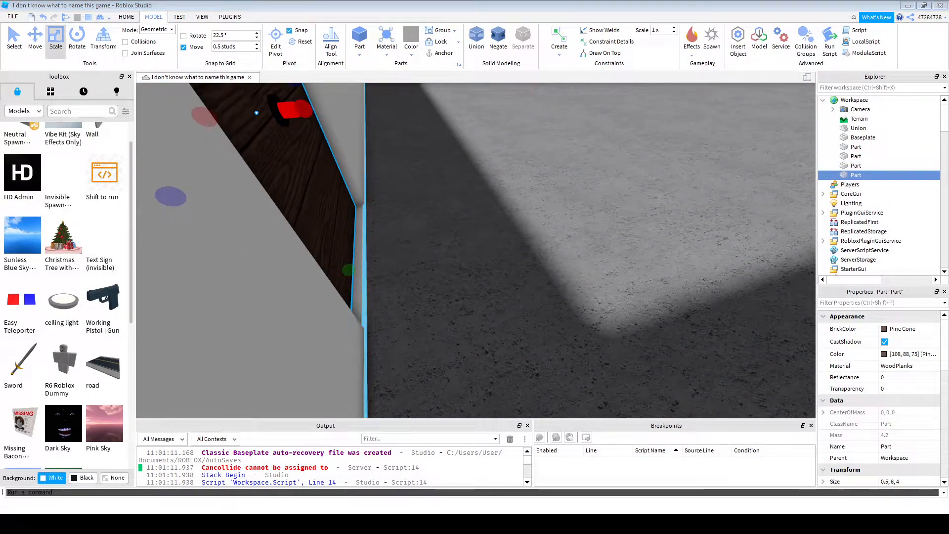
{"action": "left_click", "coordinate": [874, 203]}
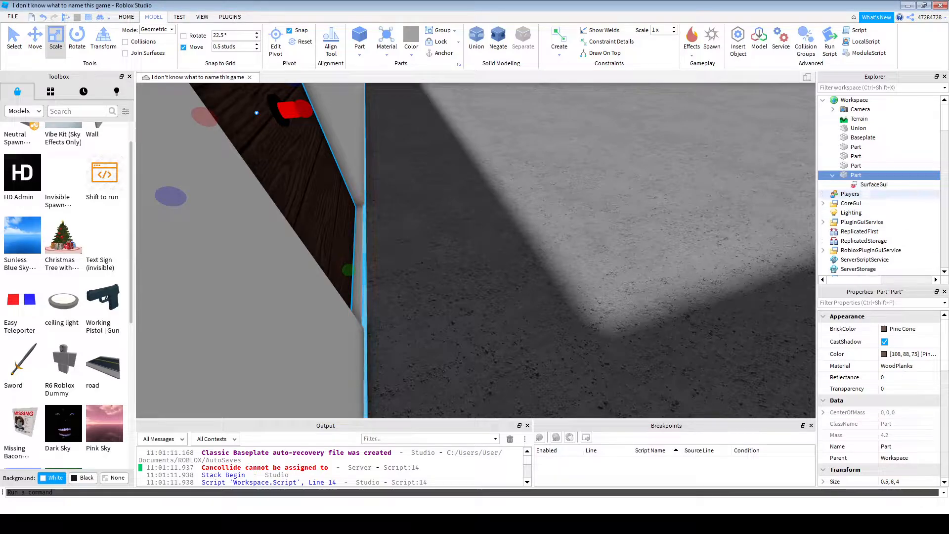
{"action": "left_click", "coordinate": [874, 184]}
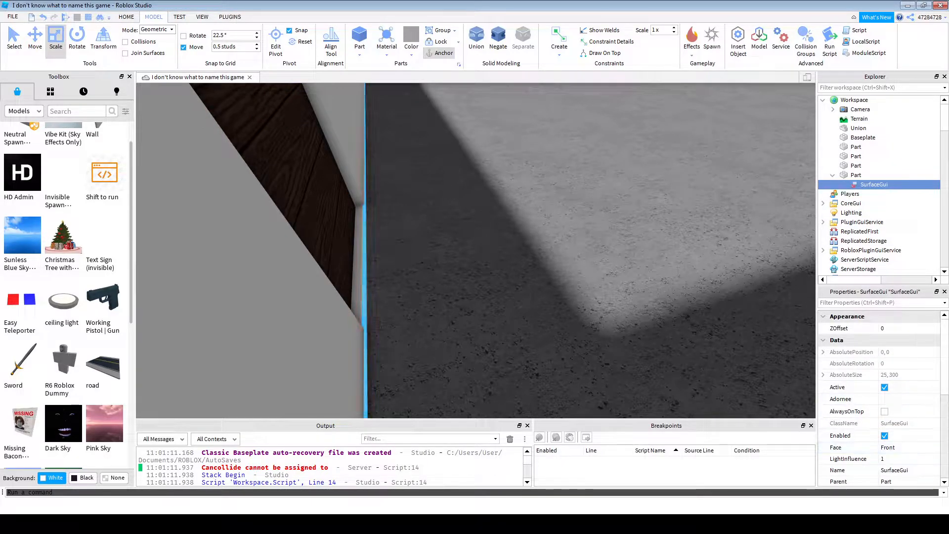
{"action": "left_click", "coordinate": [309, 183]}
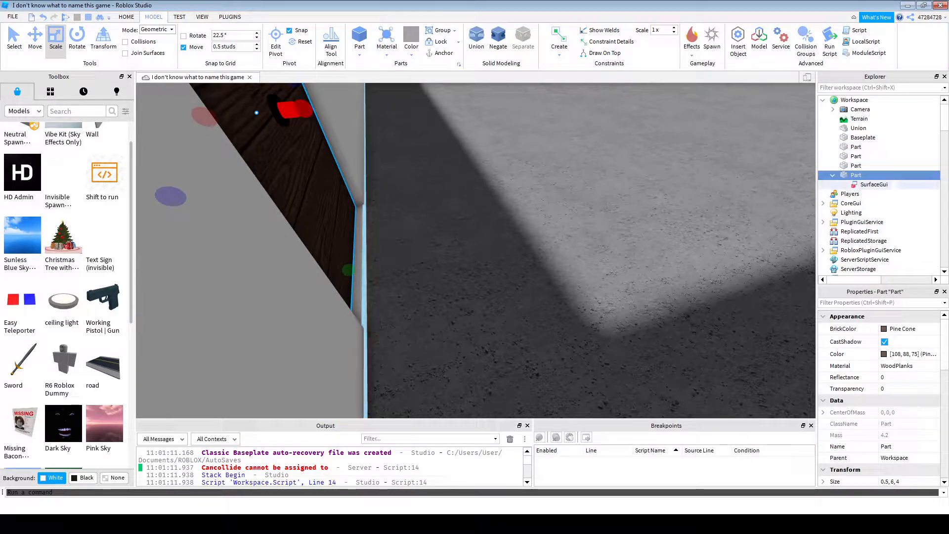
{"action": "left_click", "coordinate": [874, 184]}
{"action": "left_click", "coordinate": [848, 448]}
{"action": "left_click", "coordinate": [908, 447]}
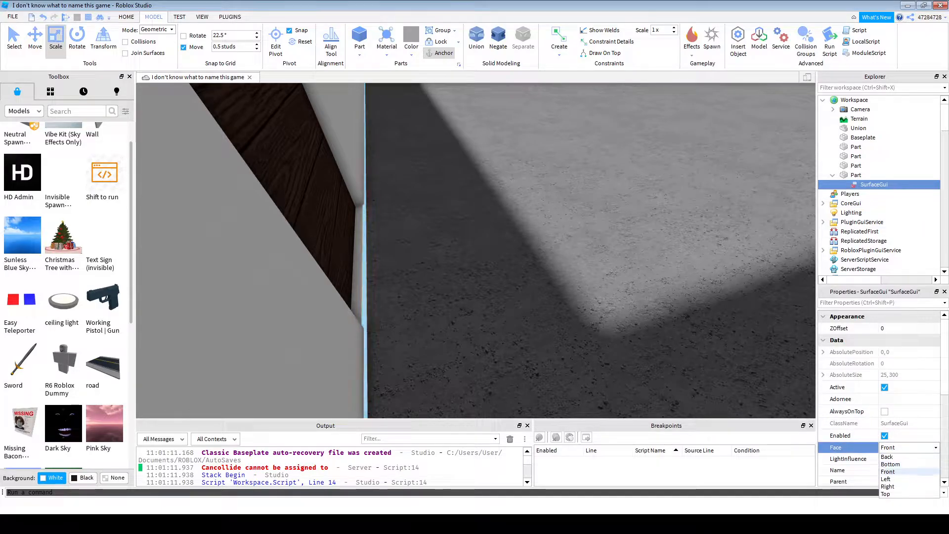
{"action": "left_click", "coordinate": [887, 487]}
{"action": "right_click_drag", "start_coordinate": [475, 251], "coordinate": [529, 173]}
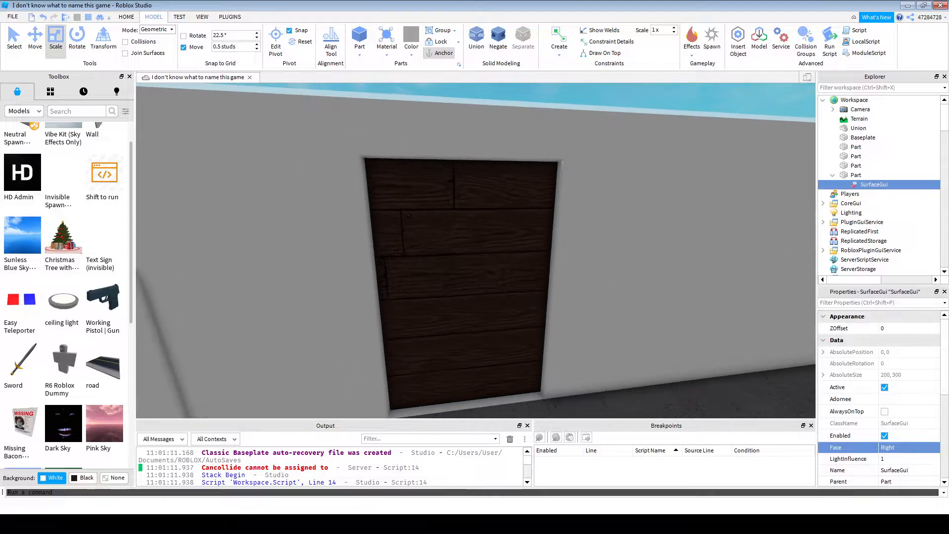
- Add a TextLabel to the door's SurfaceGui with border size 0 and background transparency 1
{"action": "left_click", "coordinate": [895, 184]}
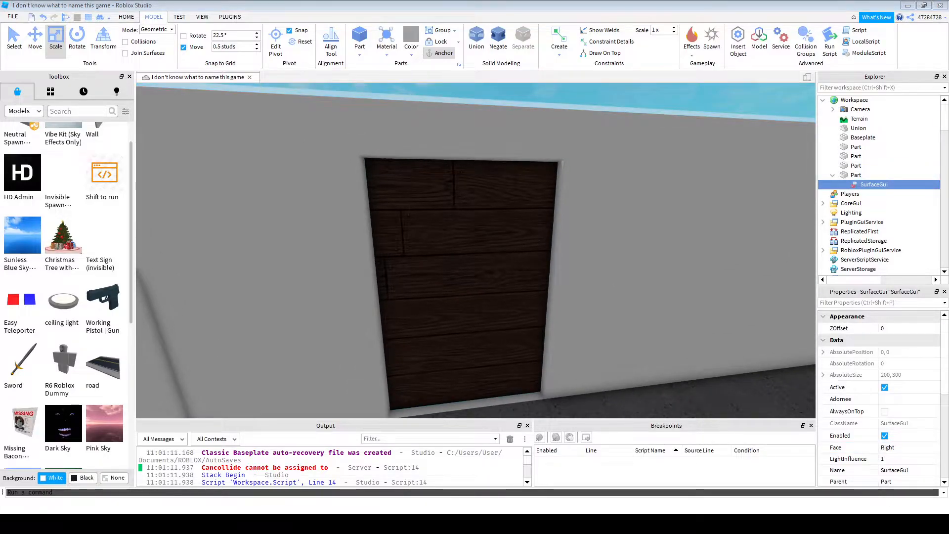
{"action": "left_click", "coordinate": [885, 228]}
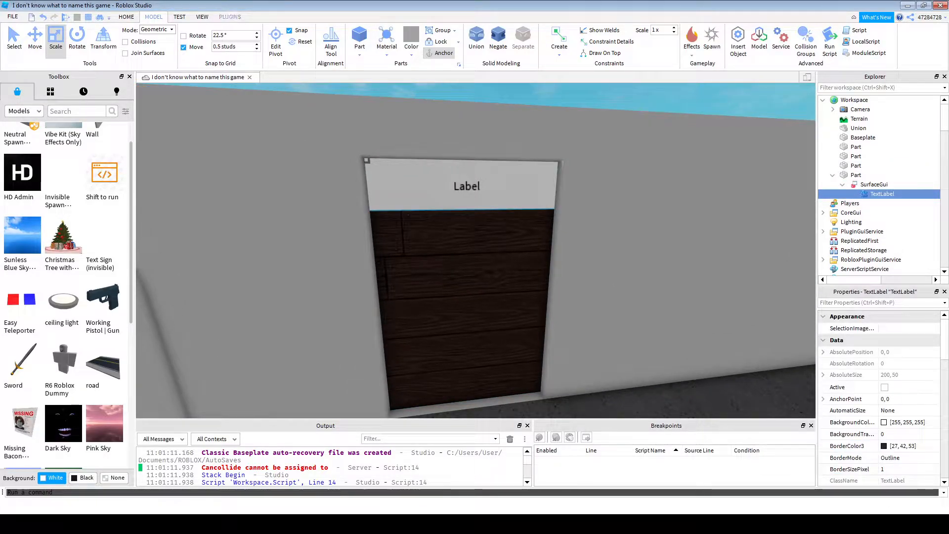
{"action": "left_click", "coordinate": [230, 17]}
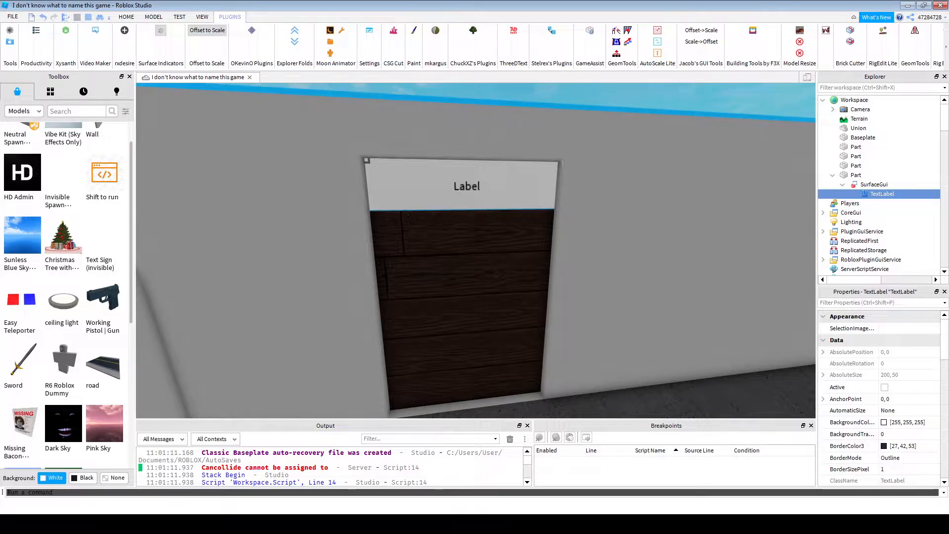
{"action": "scroll", "coordinate": [889, 434], "scroll_direction": "down", "scroll_amount": 1}
{"action": "left_click", "coordinate": [897, 435]}
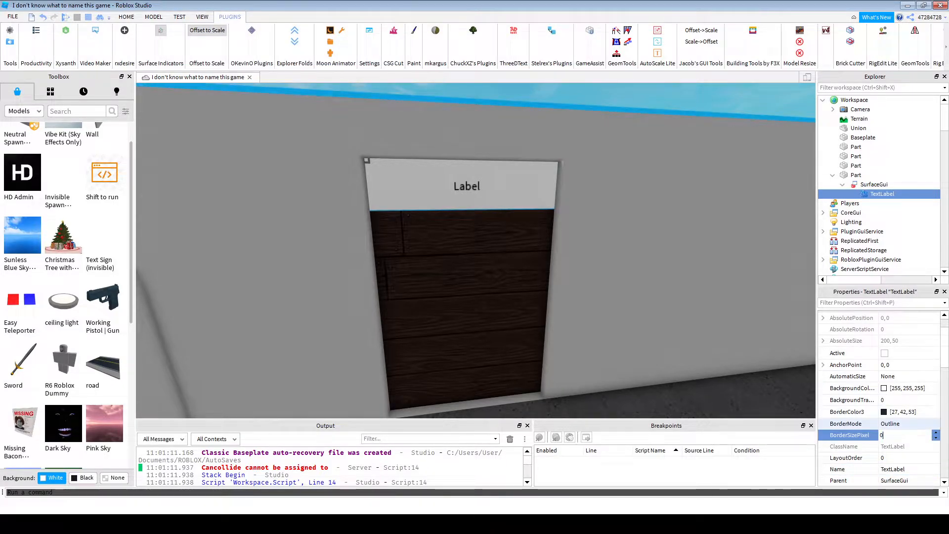
{"action": "left_click", "coordinate": [896, 400]}
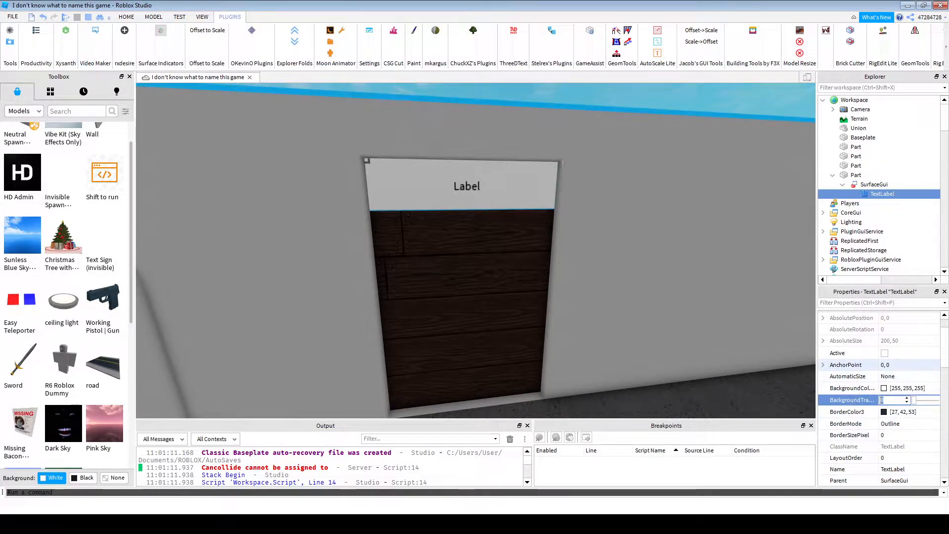
{"action": "type", "text": "1"}
- Make the door label's text white (255, 255, 255) and enable text scaling
{"action": "scroll", "coordinate": [880, 395], "scroll_direction": "down", "scroll_amount": 8}
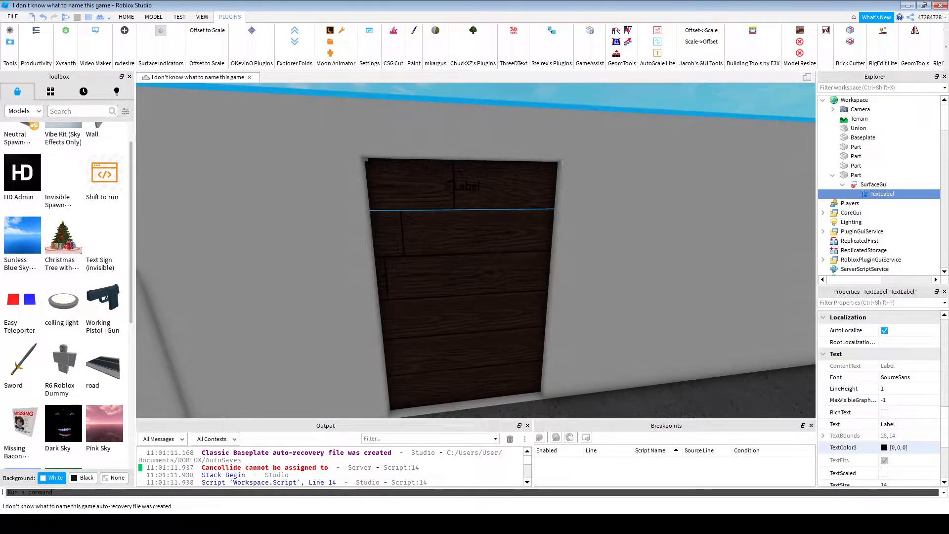
{"action": "left_click", "coordinate": [884, 448]}
{"action": "left_click_drag", "start_coordinate": [593, 274], "coordinate": [593, 177]}
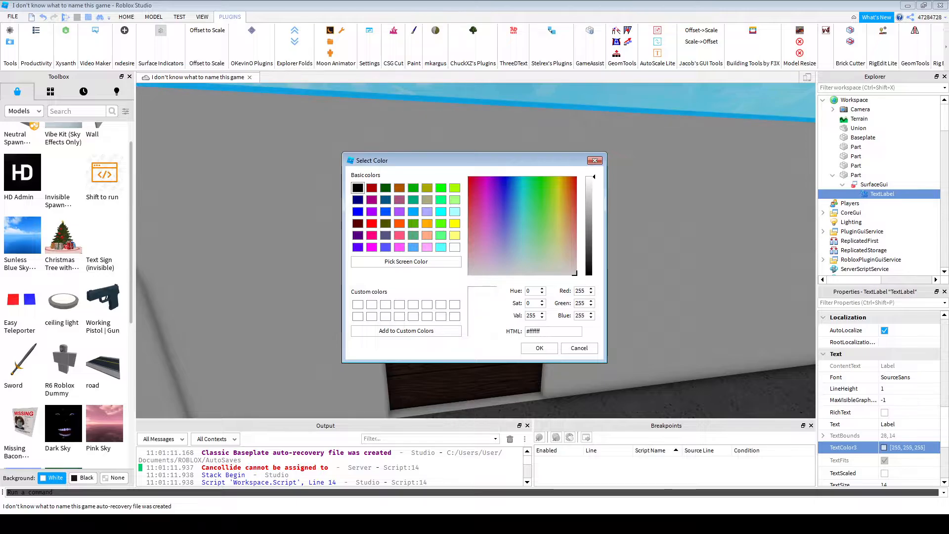
{"action": "left_click", "coordinate": [539, 348]}
{"action": "scroll", "coordinate": [885, 463], "scroll_direction": "down", "scroll_amount": 2}
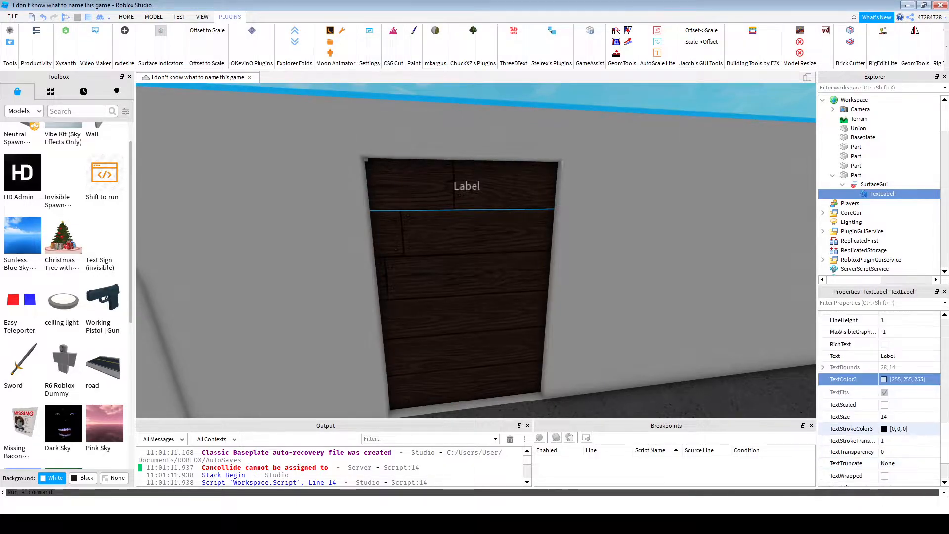
{"action": "left_click", "coordinate": [885, 405]}
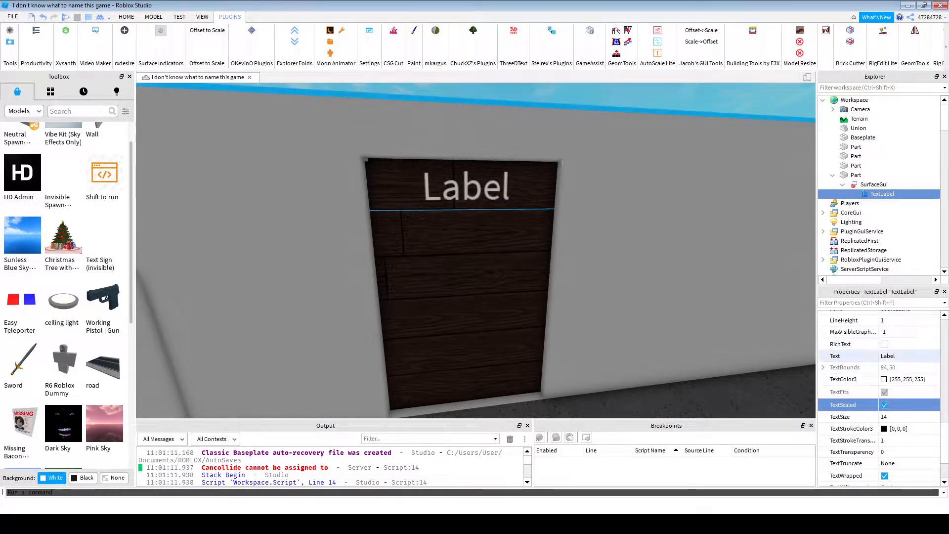
- Set the door label's font to Cartoon
{"action": "scroll", "coordinate": [885, 379], "scroll_direction": "down", "scroll_amount": 2}
{"action": "scroll", "coordinate": [885, 401], "scroll_direction": "up", "scroll_amount": 2}
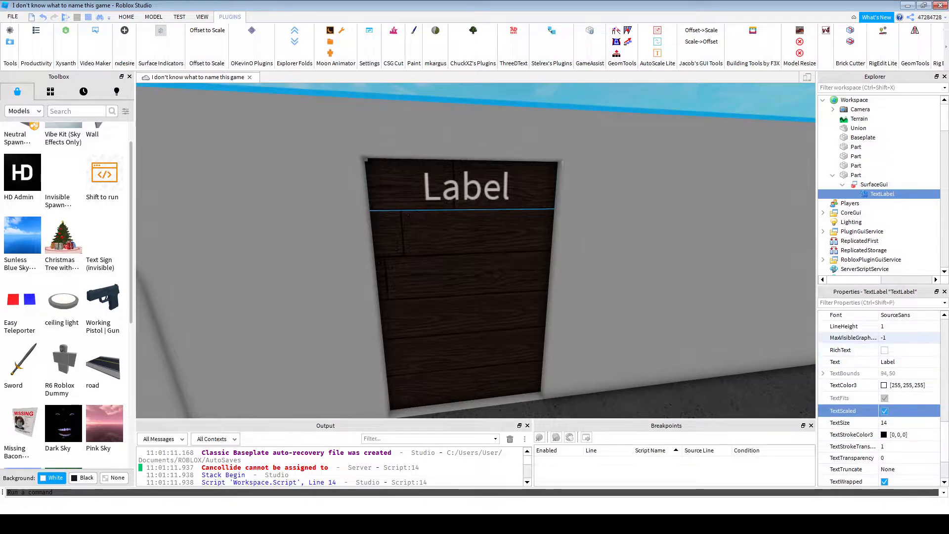
{"action": "left_click", "coordinate": [907, 315]}
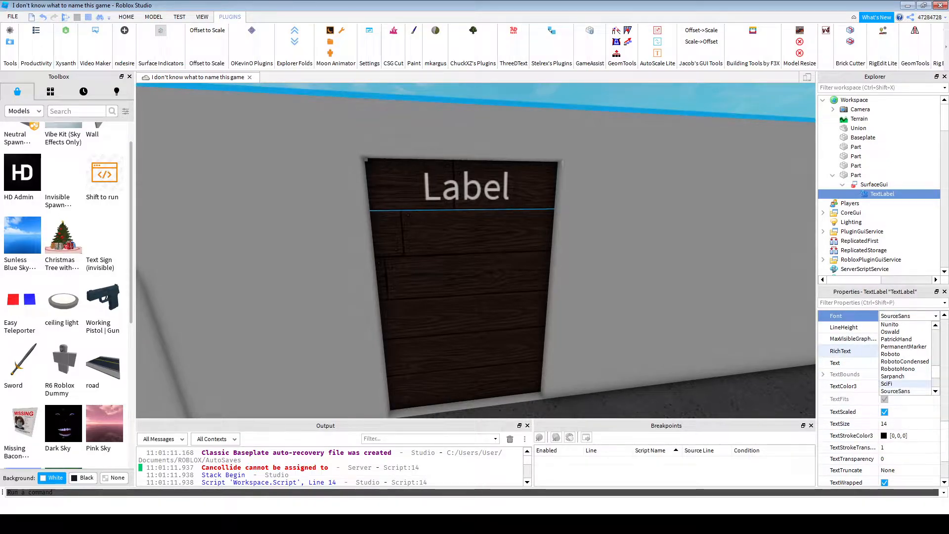
{"action": "scroll", "coordinate": [905, 358], "scroll_direction": "down", "scroll_amount": 3}
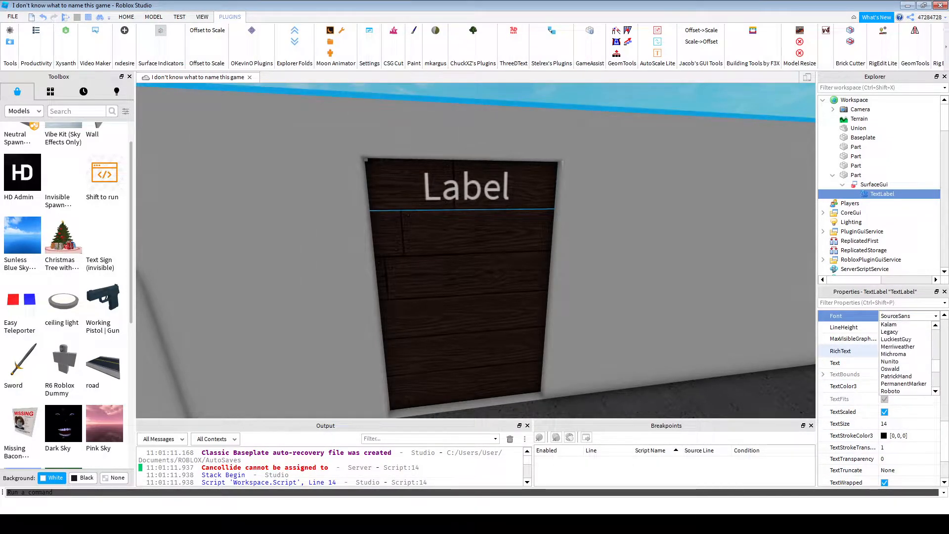
{"action": "scroll", "coordinate": [904, 368], "scroll_direction": "up", "scroll_amount": 6}
{"action": "left_click", "coordinate": [902, 325]}
{"action": "scroll", "coordinate": [902, 326], "scroll_direction": "up", "scroll_amount": 1}
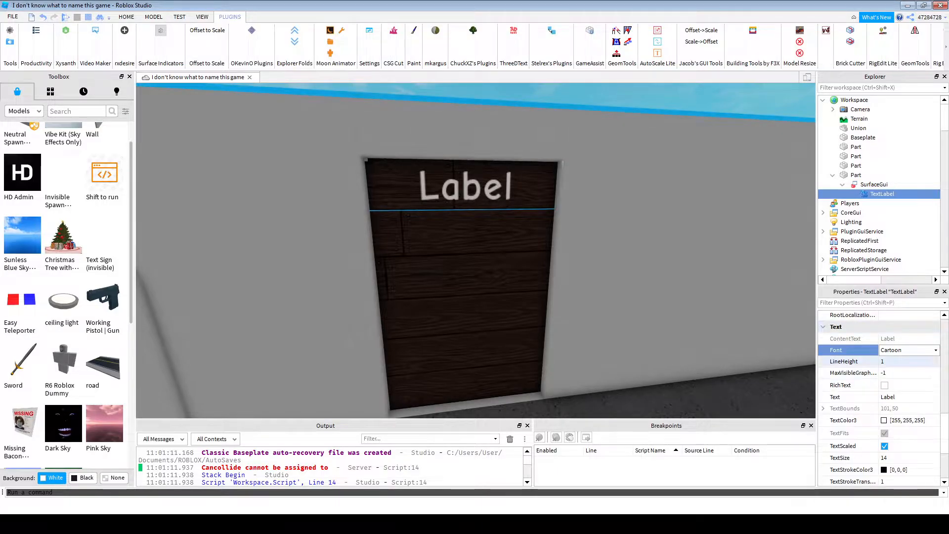
- Set the door label's vertical position scale to 0.2, trying 0.5 first
{"action": "scroll", "coordinate": [870, 392], "scroll_direction": "up", "scroll_amount": 4}
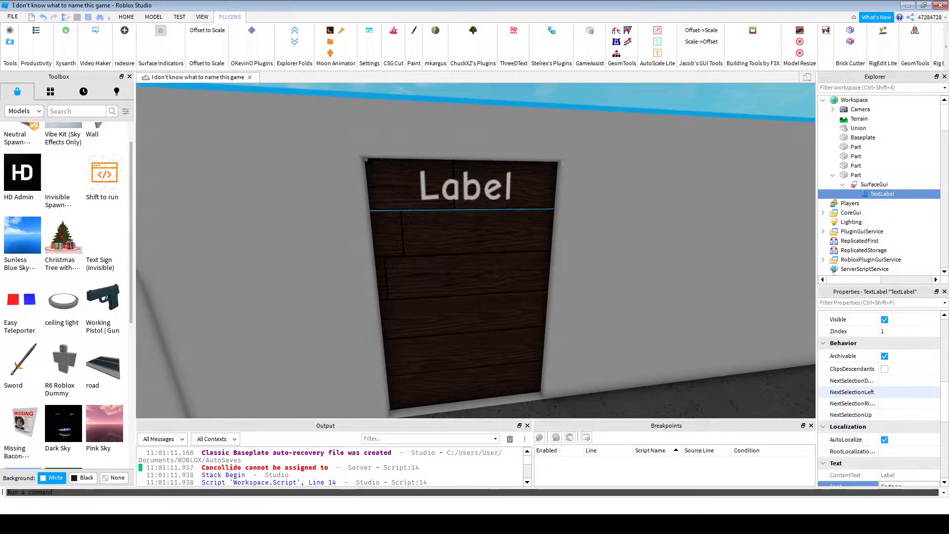
{"action": "scroll", "coordinate": [870, 391], "scroll_direction": "up", "scroll_amount": 5}
{"action": "left_click", "coordinate": [823, 431]}
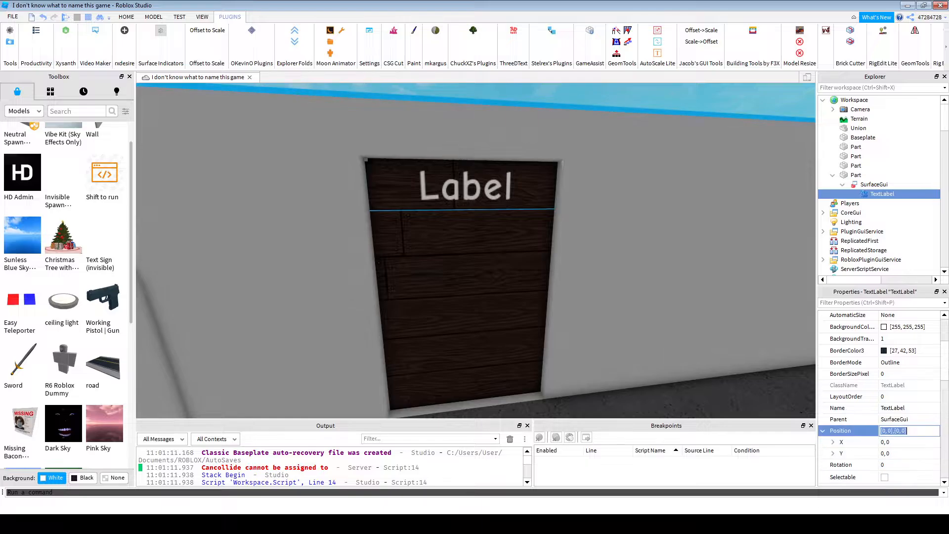
{"action": "left_click", "coordinate": [832, 442]}
{"action": "left_click", "coordinate": [832, 476]}
{"action": "scroll", "coordinate": [835, 455], "scroll_direction": "down", "scroll_amount": 2}
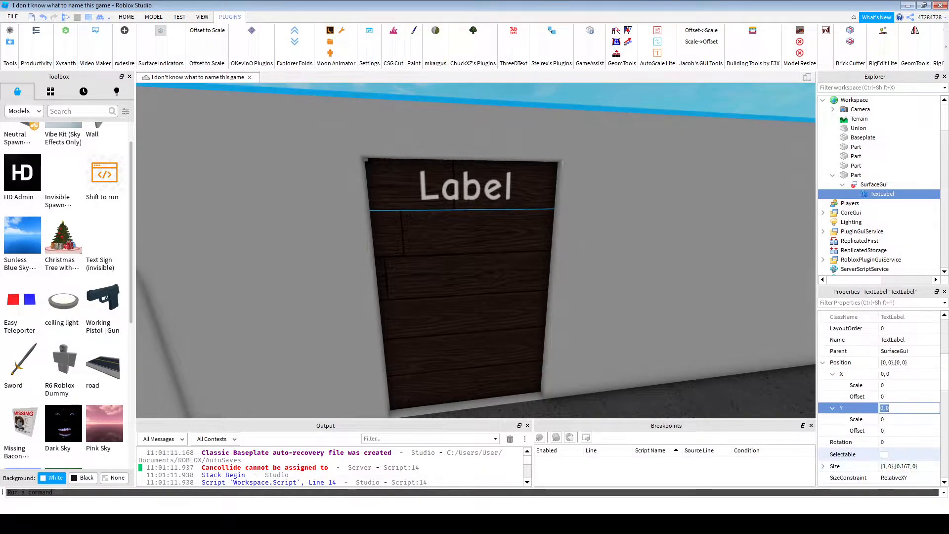
{"action": "left_click", "coordinate": [888, 419]}
{"action": "left_click", "coordinate": [888, 430]}
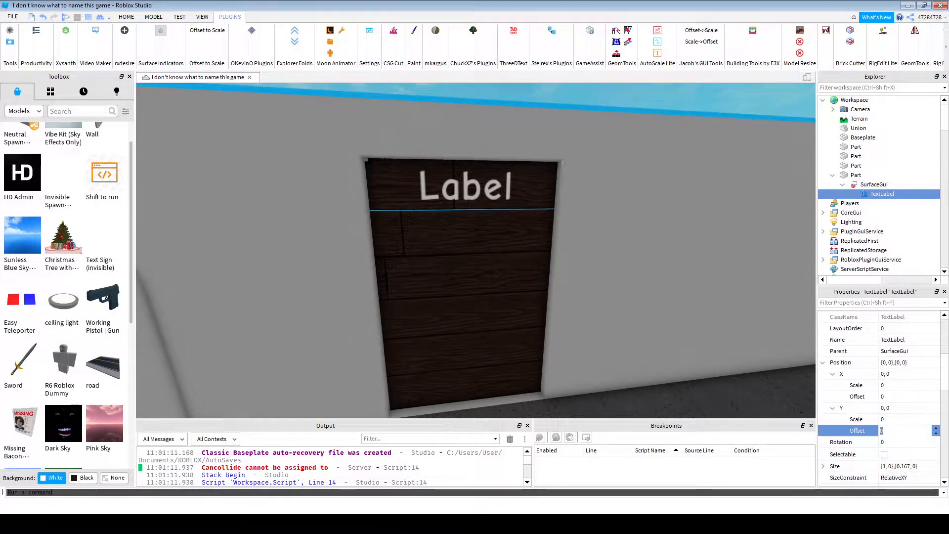
{"action": "left_click", "coordinate": [888, 420]}
{"action": "type", "text": "0.5"}
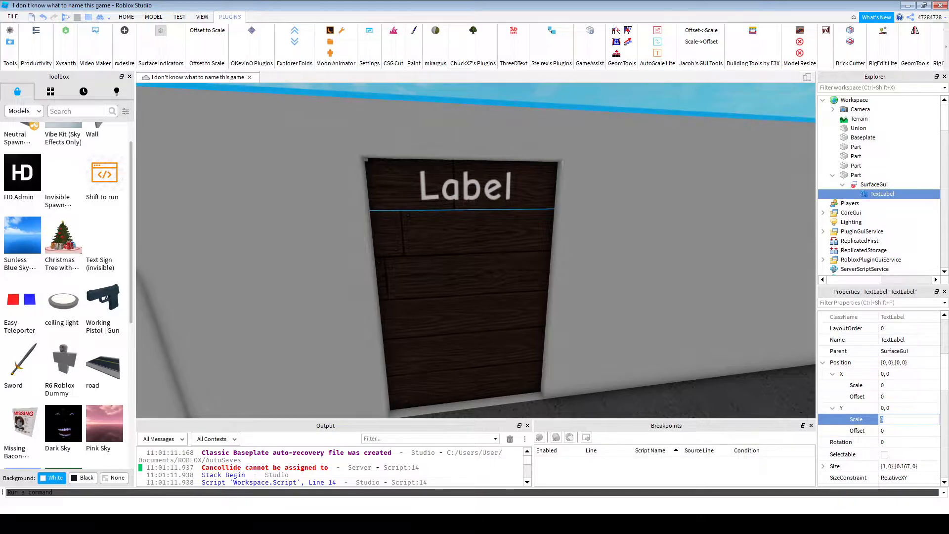
{"action": "key", "text": "Return"}
{"action": "left_click", "coordinate": [888, 419]}
{"action": "type", "text": "0.2"}
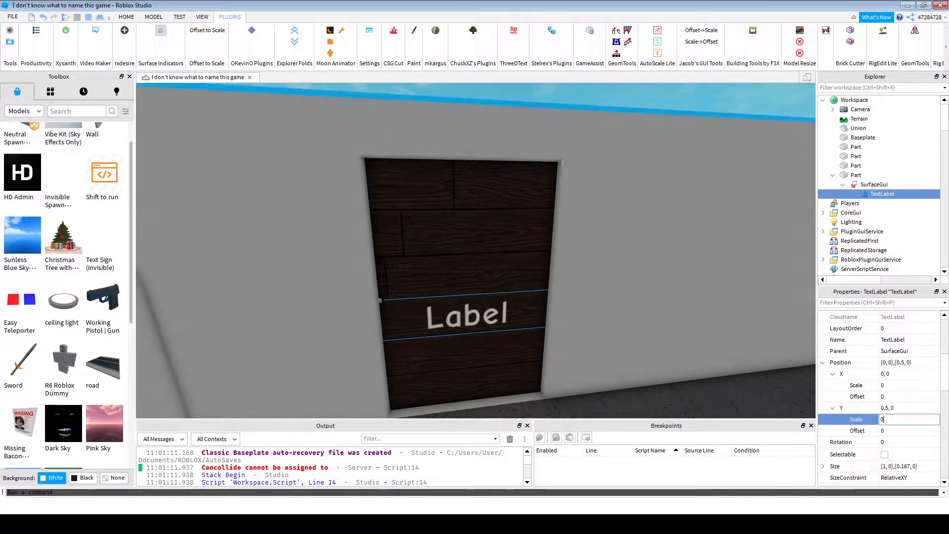
{"action": "key", "text": "Return"}
{"action": "right_click_drag", "start_coordinate": [642, 277], "coordinate": [625, 294]}
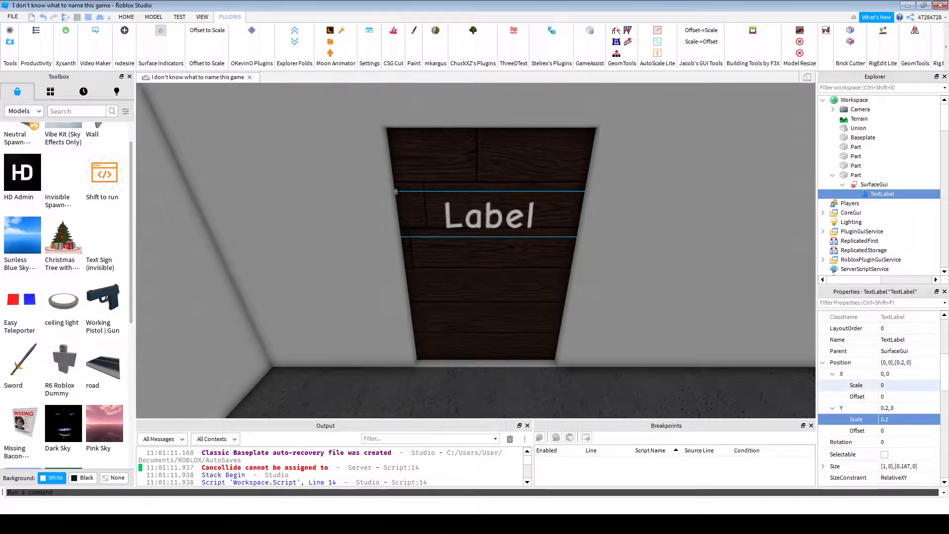
- Set the door label's horizontal size scale to 0.8
{"action": "scroll", "coordinate": [860, 398], "scroll_direction": "down", "scroll_amount": 3}
{"action": "left_click", "coordinate": [852, 376]}
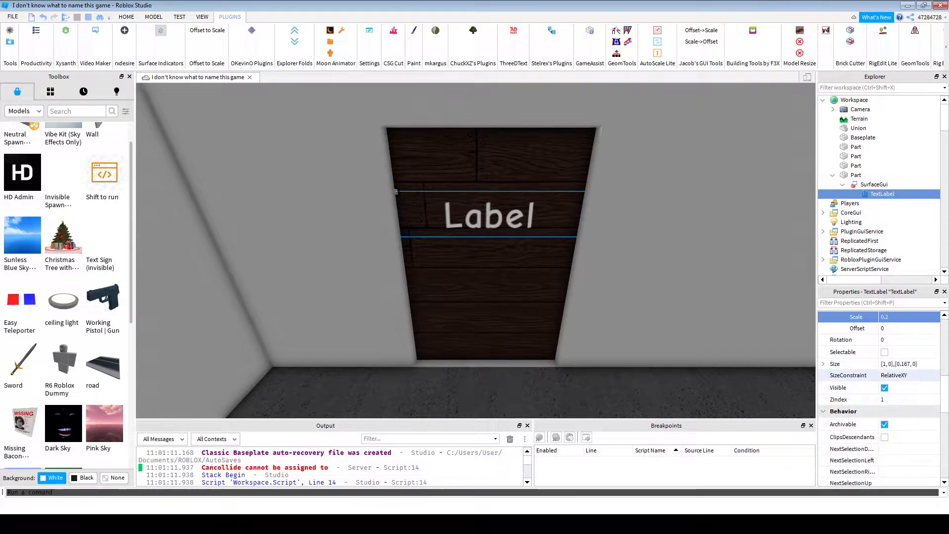
{"action": "left_click", "coordinate": [823, 364]}
{"action": "left_click", "coordinate": [833, 375]}
{"action": "left_click", "coordinate": [909, 387]}
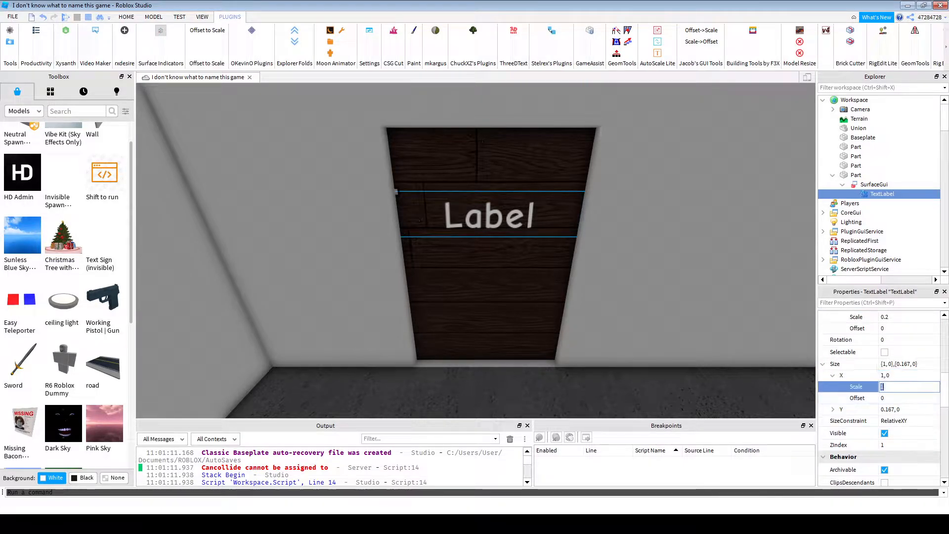
{"action": "type", "text": "0.8"}
{"action": "key", "text": "Return"}
- Set the door label's horizontal position scale to 0.1
{"action": "scroll", "coordinate": [870, 356], "scroll_direction": "up", "scroll_amount": 2}
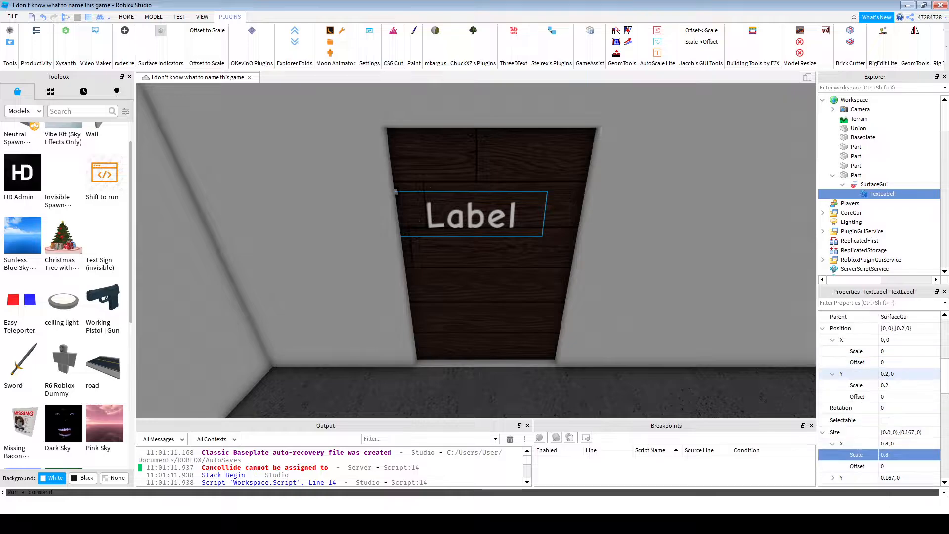
{"action": "left_click", "coordinate": [899, 351]}
{"action": "type", "text": "0.1"}
{"action": "key", "text": "Return"}
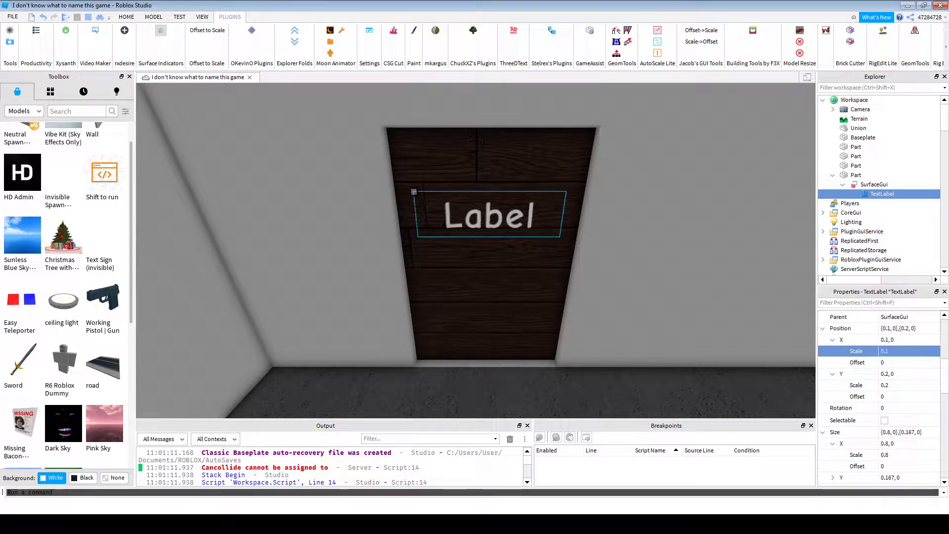
- Rename the door's TextLabel to Title and its SurfaceGui to Right
{"action": "key", "text": "a"}
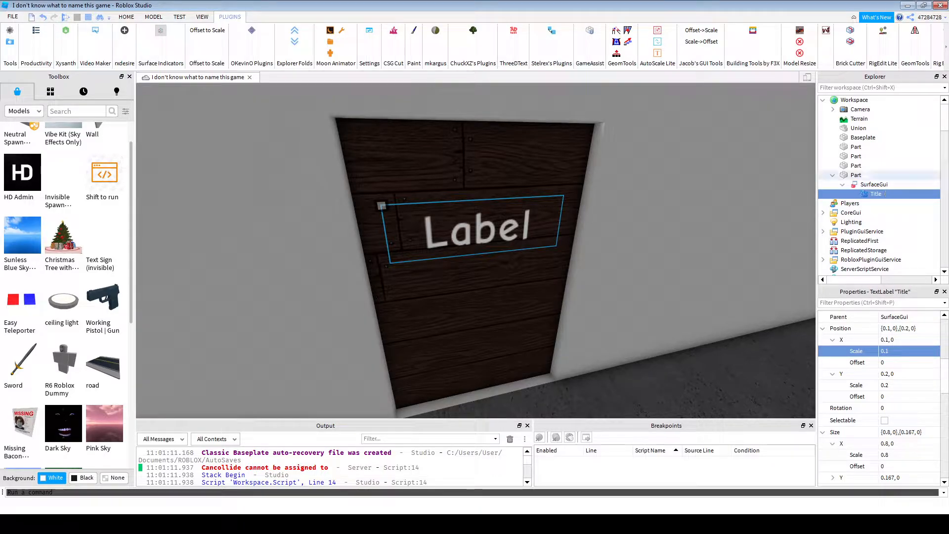
{"action": "left_click", "coordinate": [874, 184]}
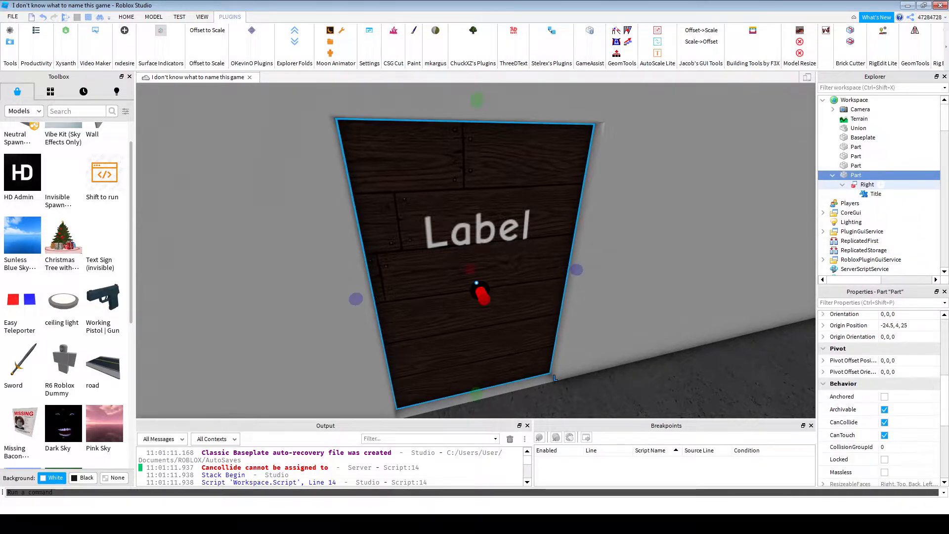
{"action": "scroll", "coordinate": [860, 346], "scroll_direction": "up", "scroll_amount": 1}
{"action": "scroll", "coordinate": [860, 346], "scroll_direction": "up", "scroll_amount": 1}
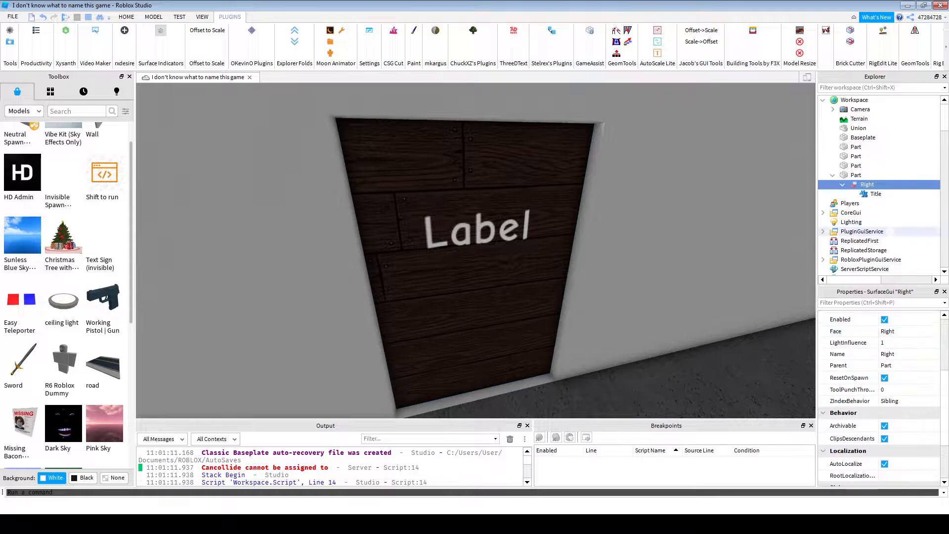
- Duplicate the Title label and nest the copy inside the original Title
{"action": "left_click", "coordinate": [876, 193]}
{"action": "key", "text": "ctrl+d"}
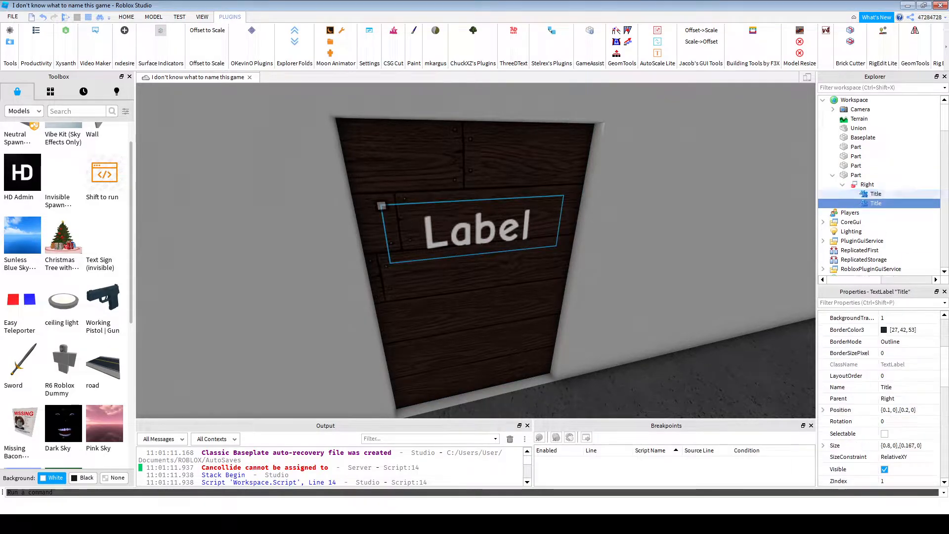
{"action": "left_click_drag", "start_coordinate": [876, 203], "coordinate": [876, 194]}
- Set the nested Title label's vertical size scale to 0.5, trying 0.9 first
{"action": "scroll", "coordinate": [860, 447], "scroll_direction": "down", "scroll_amount": 2}
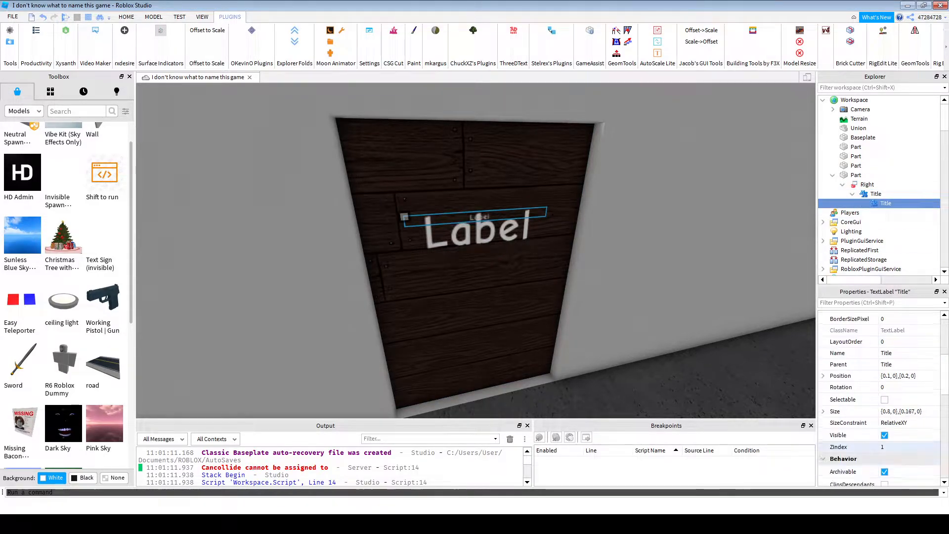
{"action": "left_click", "coordinate": [823, 377]}
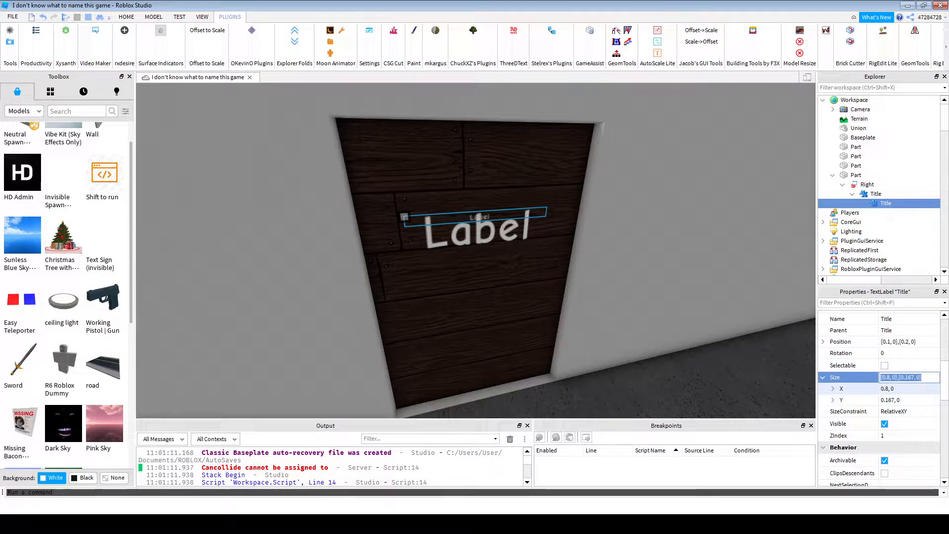
{"action": "left_click", "coordinate": [832, 400]}
{"action": "left_click", "coordinate": [909, 412]}
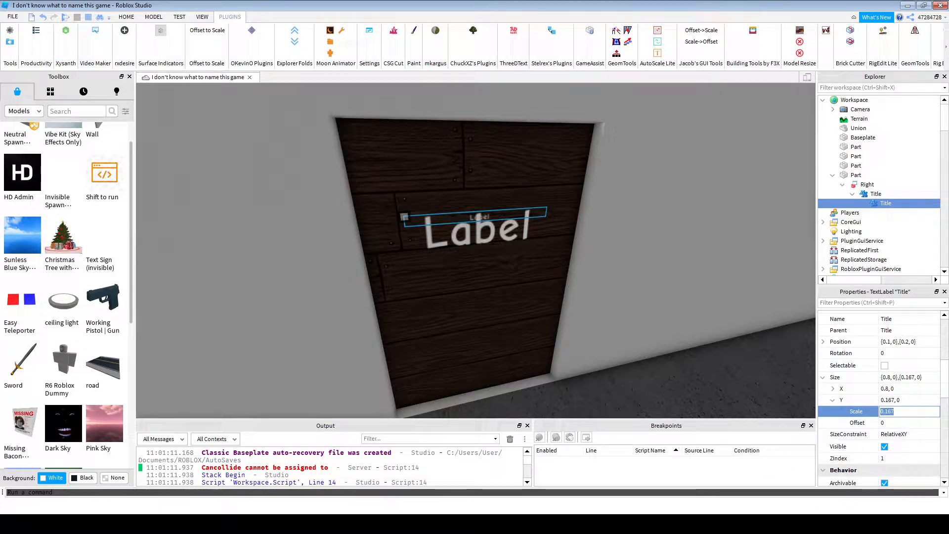
{"action": "type", "text": "0.9"}
{"action": "key", "text": "Return"}
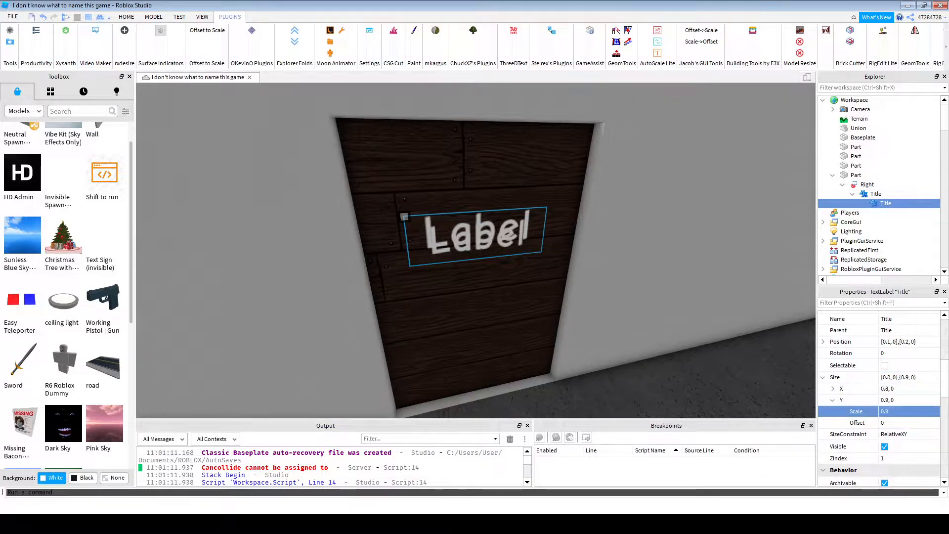
{"action": "type", "text": "0.5"}
{"action": "key", "text": "Return"}
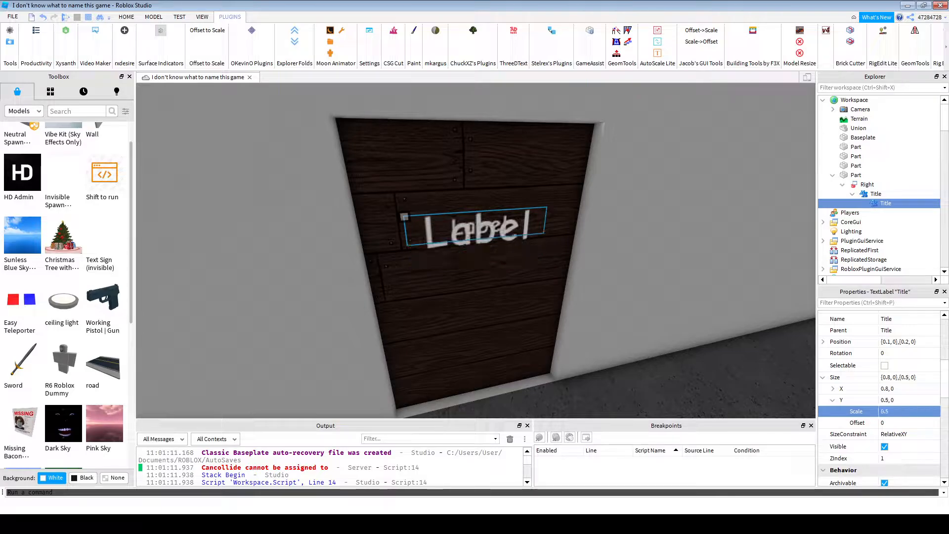
- Set the nested Title label's vertical position scale to 1
{"action": "scroll", "coordinate": [879, 377], "scroll_direction": "up", "scroll_amount": 1}
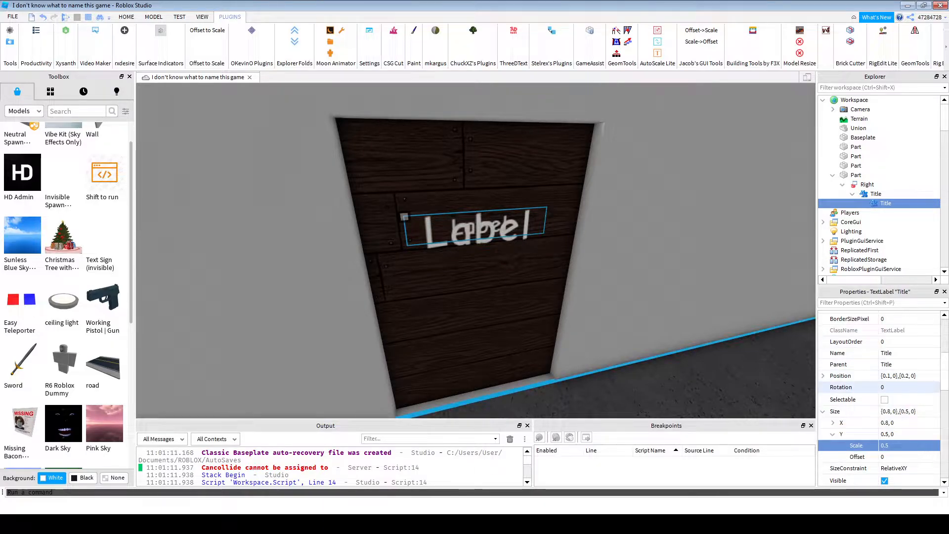
{"action": "left_click", "coordinate": [823, 375]}
{"action": "left_click", "coordinate": [833, 398]}
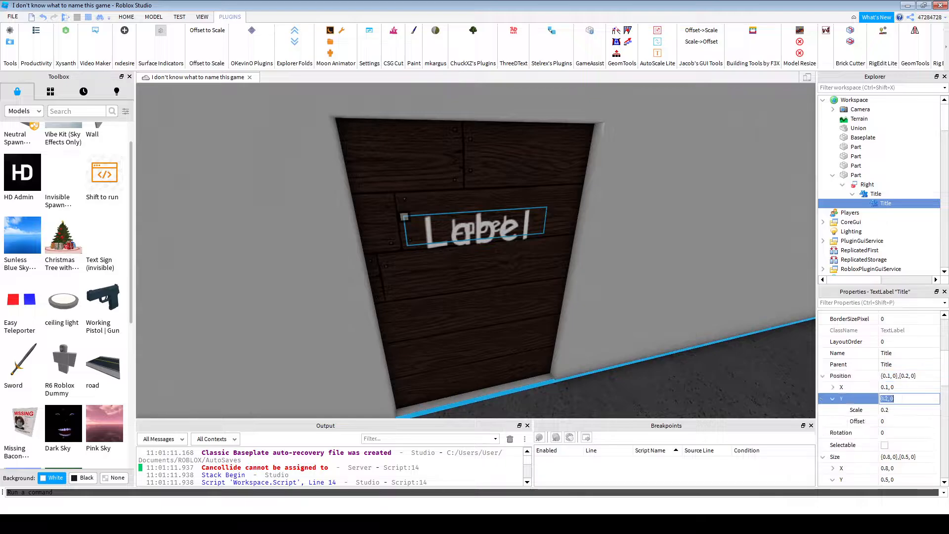
{"action": "left_click", "coordinate": [856, 410]}
{"action": "type", "text": "1"}
{"action": "key", "text": "Return"}
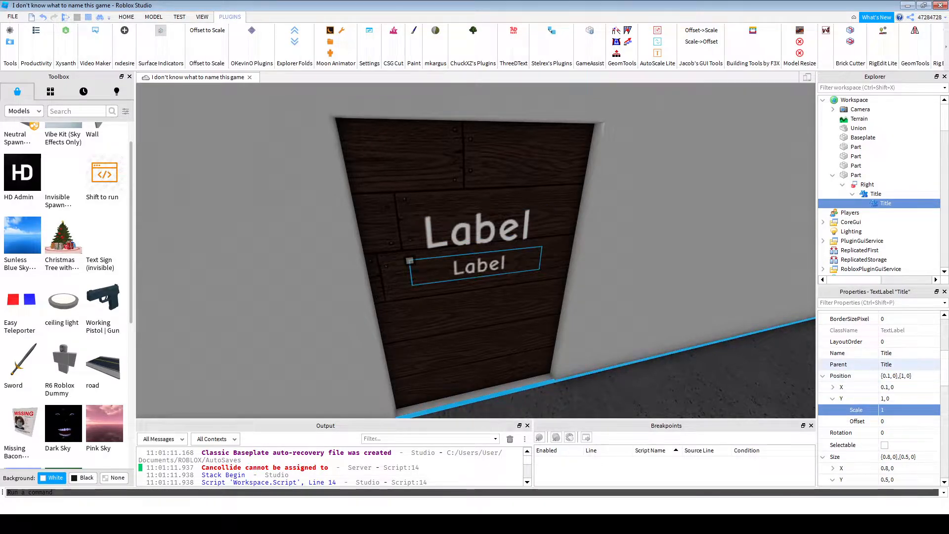
- Set the parent Title label's text to SECTION 11, entering SECTION 10 first
{"action": "scroll", "coordinate": [879, 400], "scroll_direction": "down", "scroll_amount": 4}
{"action": "left_click", "coordinate": [876, 194]}
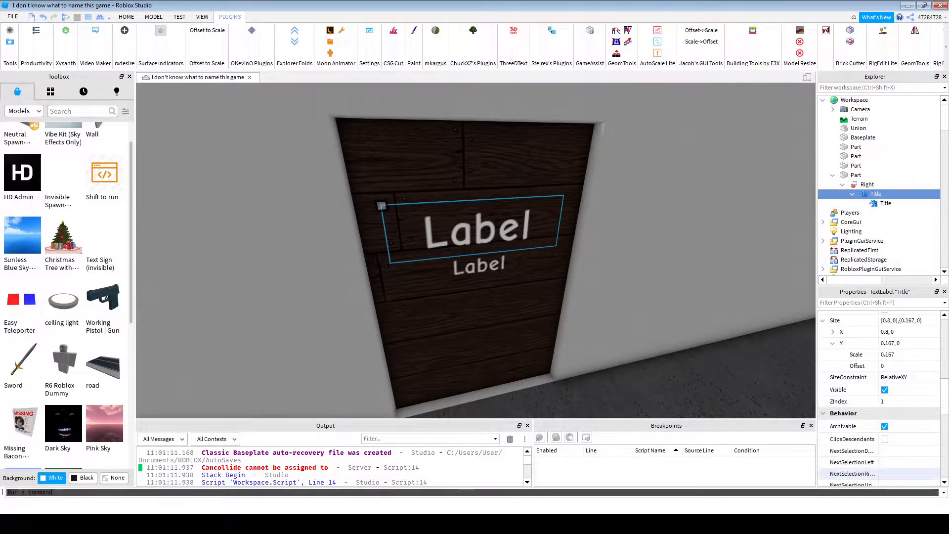
{"action": "scroll", "coordinate": [880, 395], "scroll_direction": "down", "scroll_amount": 5}
{"action": "left_click", "coordinate": [886, 399]}
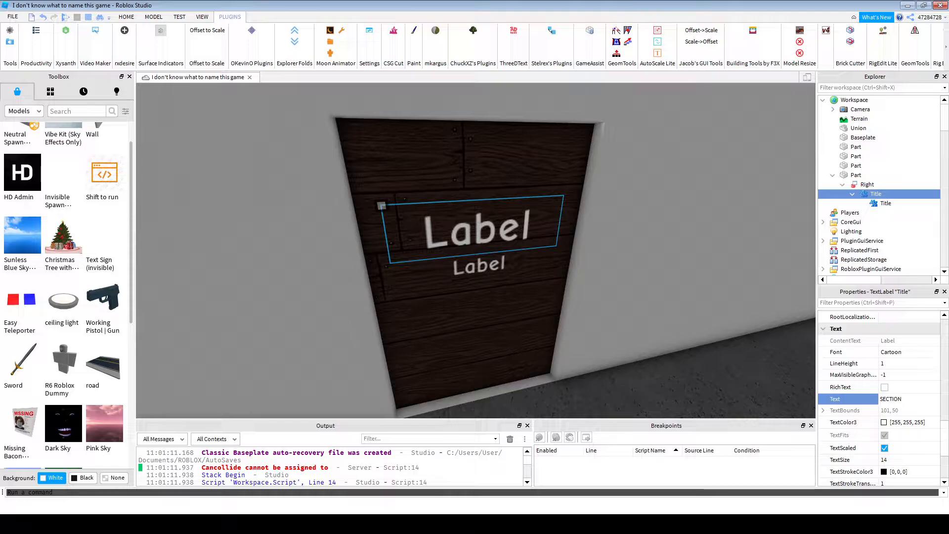
{"action": "key", "text": "Return"}
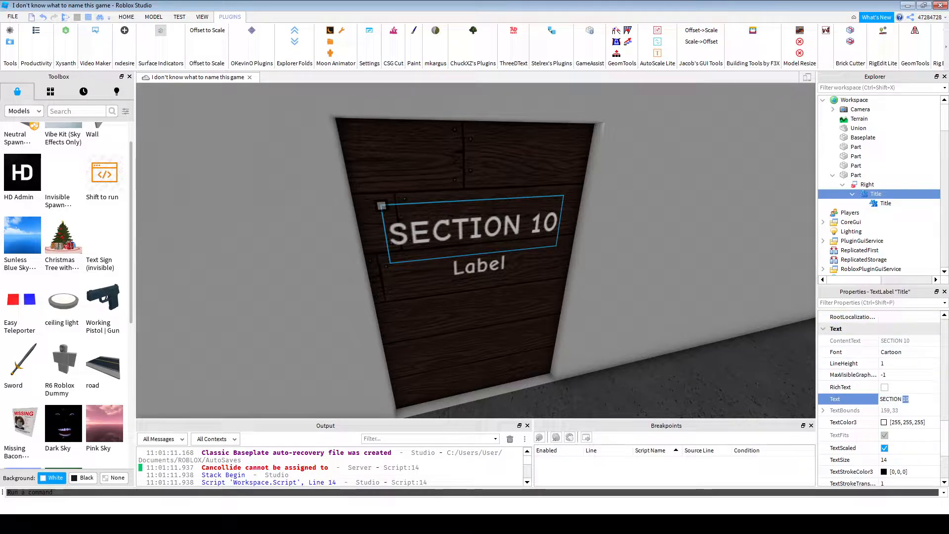
{"action": "type", "text": "1"}
{"action": "key", "text": "Return"}
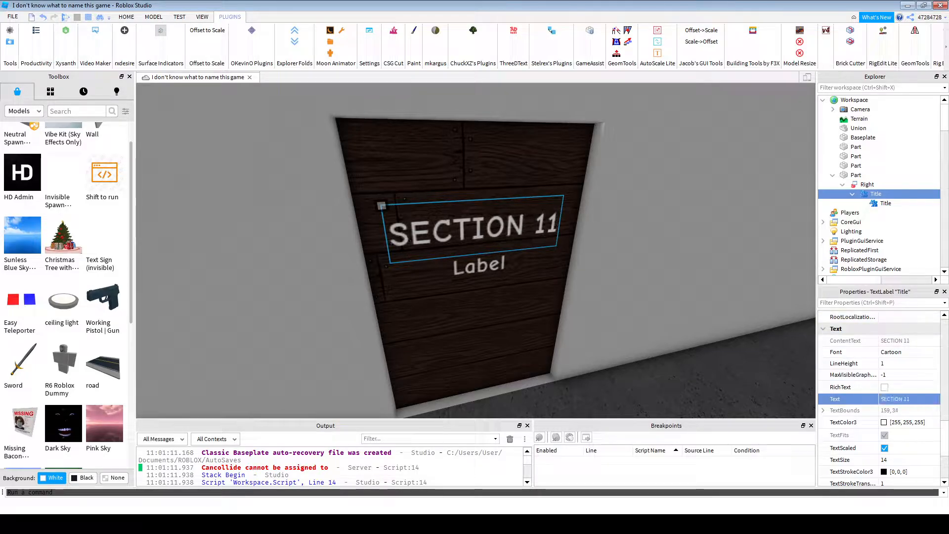
- Set the nested Title label's text to (50-54)
{"action": "left_click", "coordinate": [850, 213]}
{"action": "left_click", "coordinate": [886, 204]}
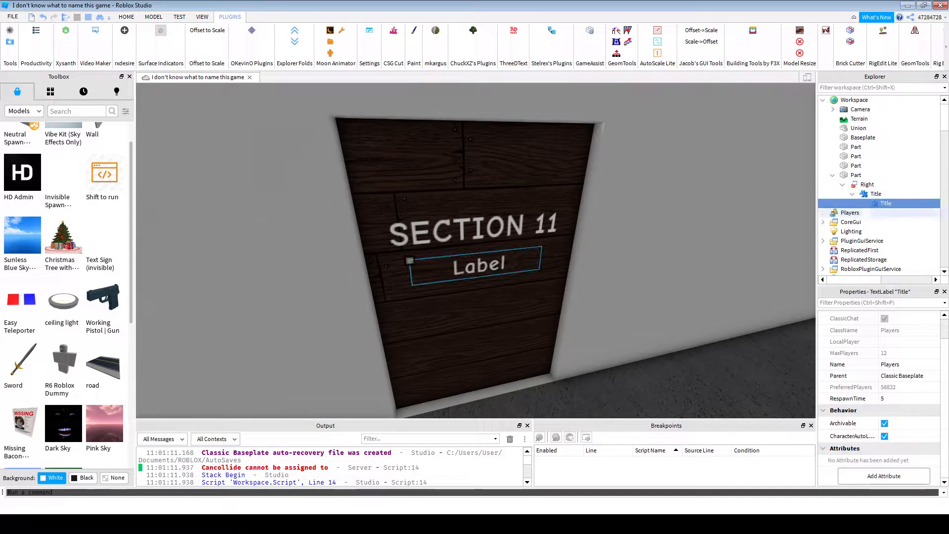
{"action": "scroll", "coordinate": [879, 396], "scroll_direction": "down", "scroll_amount": 10}
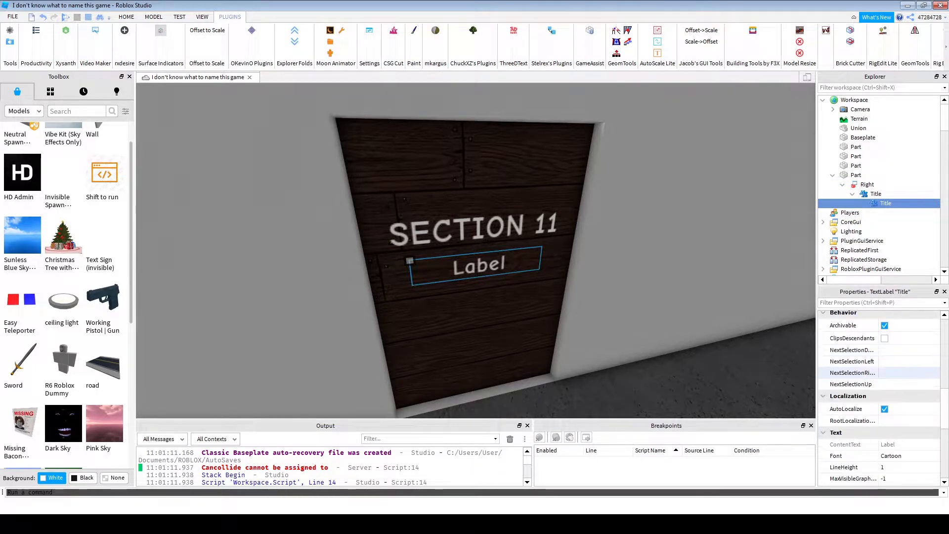
{"action": "left_click", "coordinate": [894, 435]}
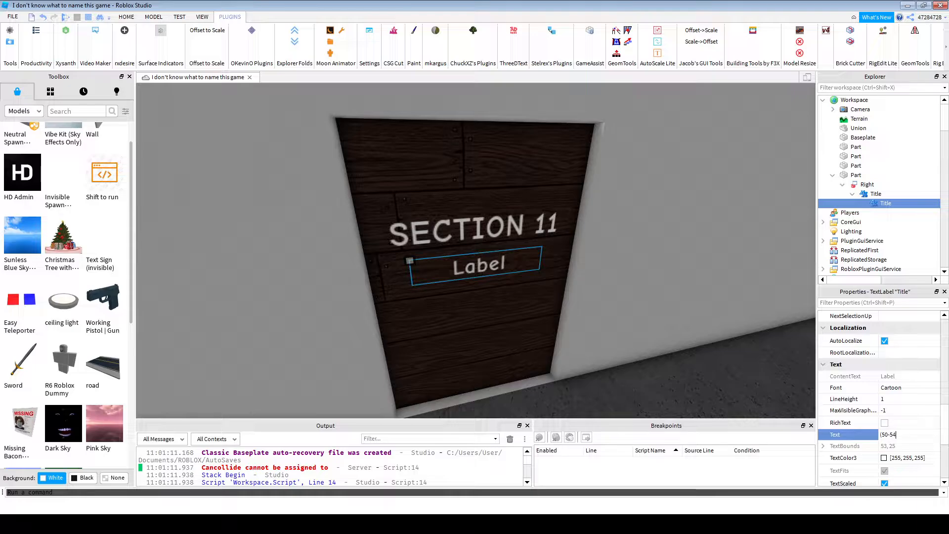
{"action": "key", "text": "Return"}
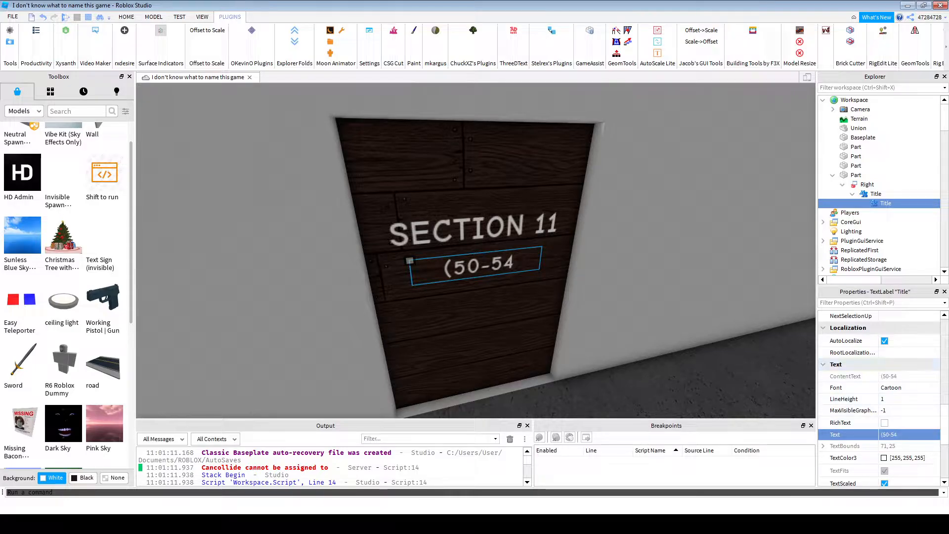
{"action": "key", "text": "Return"}
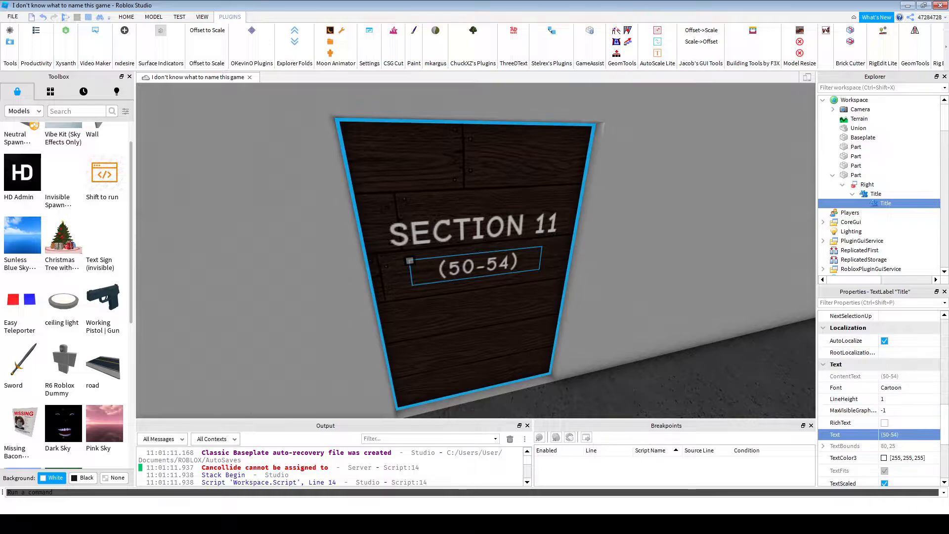
- Duplicate the door's Right SurfaceGui and rename the copy Left
{"action": "left_click", "coordinate": [482, 297]}
{"action": "right_click_drag", "start_coordinate": [482, 297], "coordinate": [420, 279]}
{"action": "left_click", "coordinate": [867, 184]}
{"action": "key", "text": "ctrl+d"}
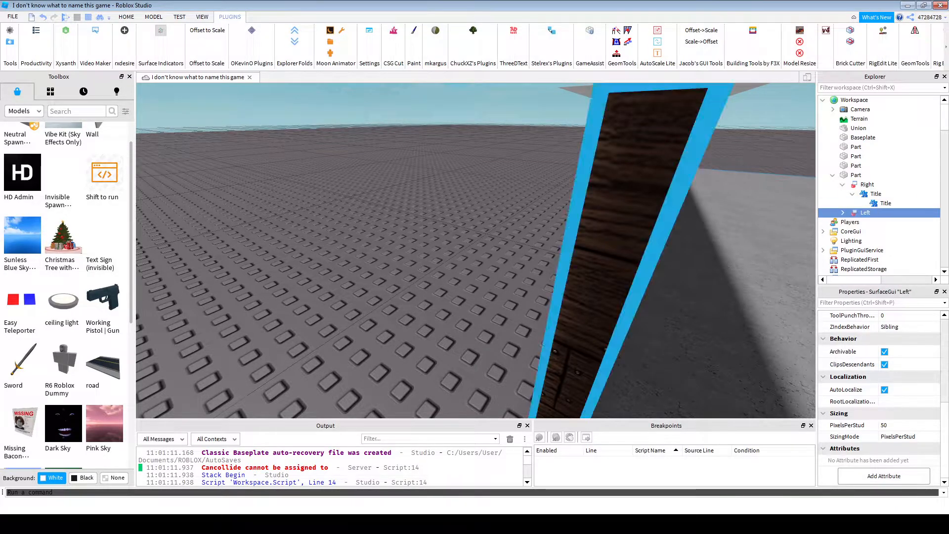
{"action": "right_click_drag", "start_coordinate": [628, 247], "coordinate": [598, 248]}
{"action": "key", "text": "ctrl+shift+v"}
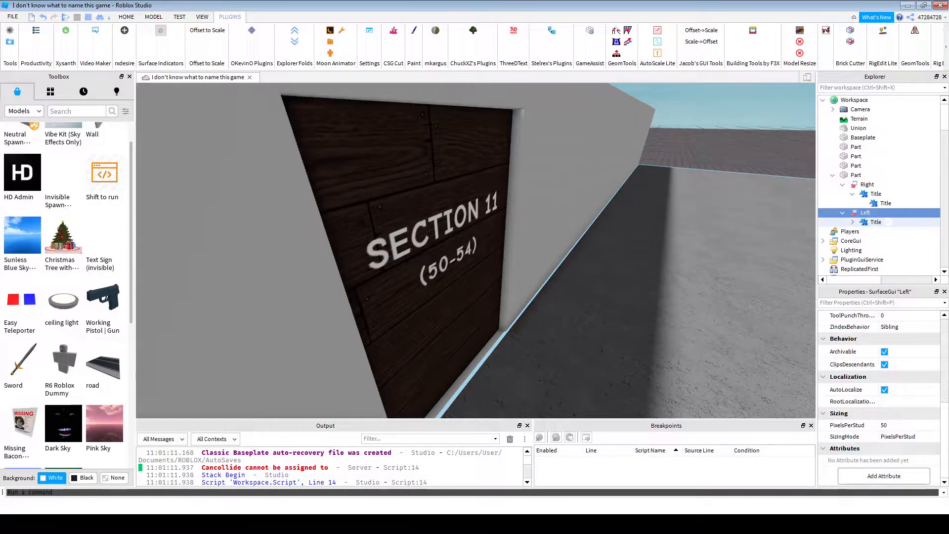
- Try to assign the duplicated Left SurfaceGui to the opposite face of the door
{"action": "left_click", "coordinate": [876, 222]}
{"action": "left_click", "coordinate": [866, 212]}
{"action": "scroll", "coordinate": [860, 368], "scroll_direction": "up", "scroll_amount": 1}
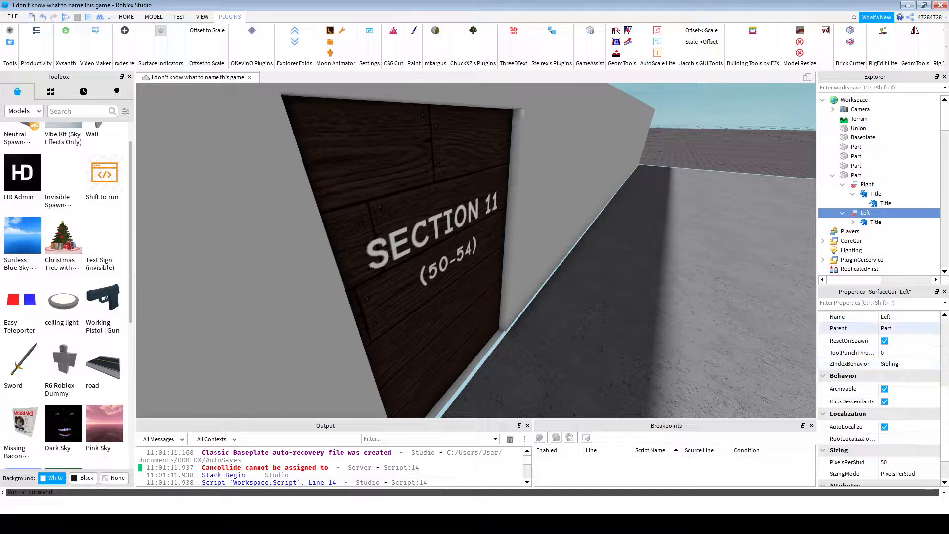
{"action": "left_click", "coordinate": [893, 317]}
{"action": "left_click", "coordinate": [894, 328]}
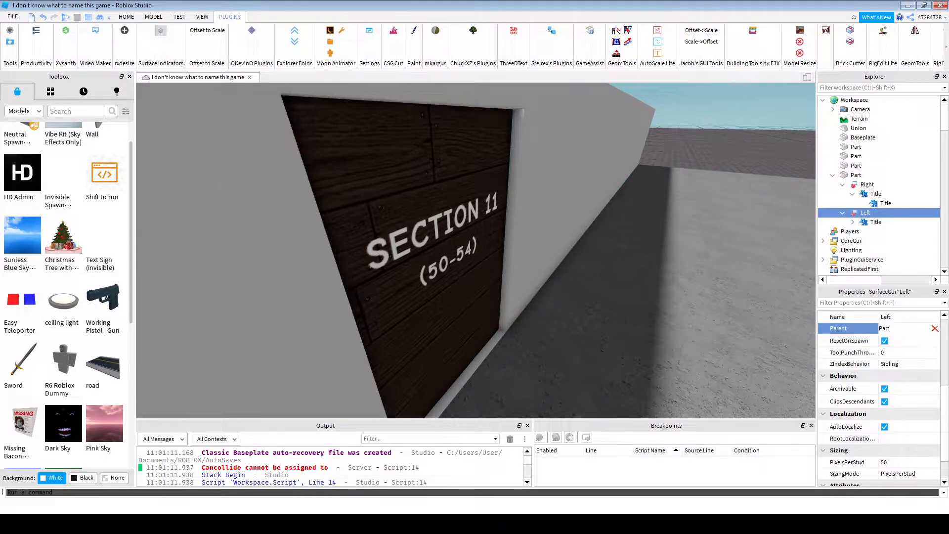
{"action": "left_click", "coordinate": [894, 328]}
{"action": "scroll", "coordinate": [893, 329], "scroll_direction": "up", "scroll_amount": 1}
{"action": "left_click", "coordinate": [893, 331]}
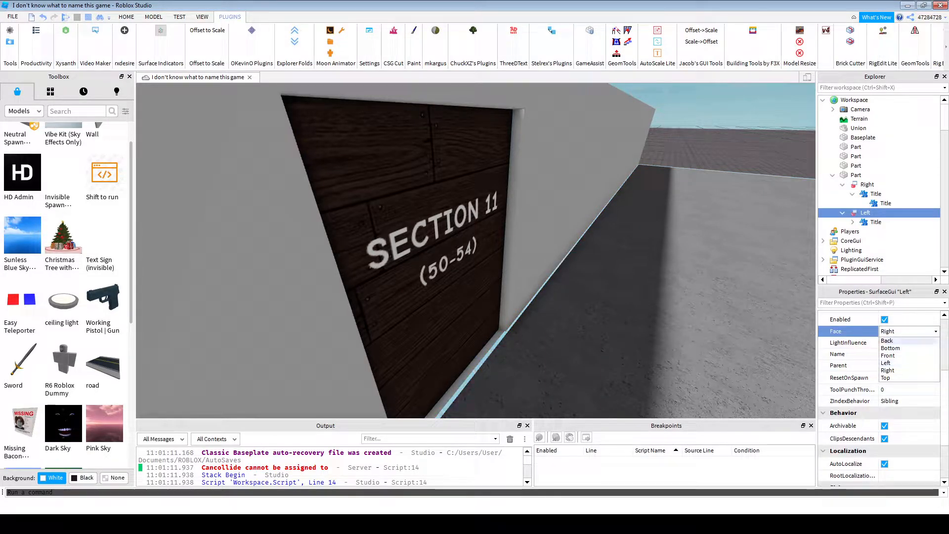
- Examine the outer side of the door to check whether the duplicated label shows there
{"action": "key", "text": "w"}
{"action": "right_click_drag", "start_coordinate": [593, 247], "coordinate": [485, 212]}
{"action": "key", "text": "d"}
{"action": "key", "text": "a"}
{"action": "key", "text": "s"}
{"action": "key", "text": "s"}
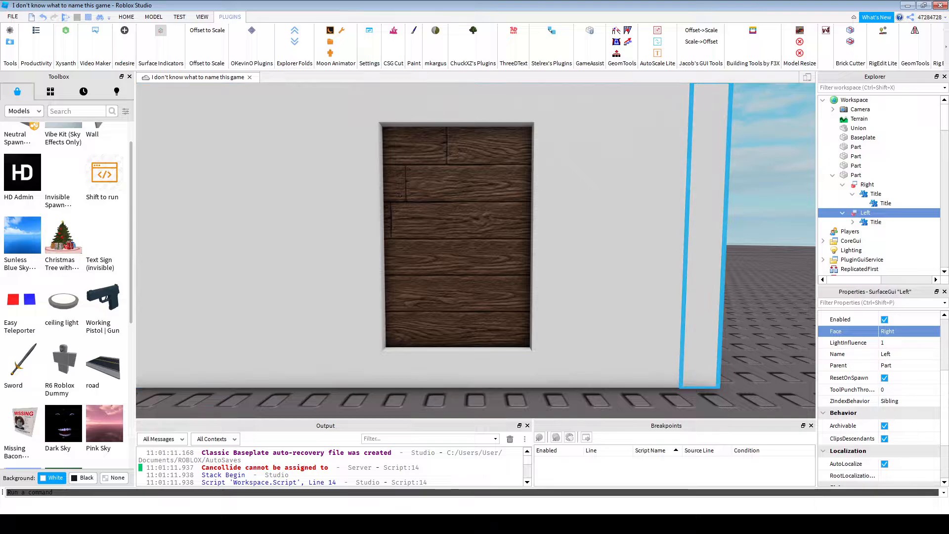
{"action": "key", "text": "w"}
{"action": "right_click_drag", "start_coordinate": [546, 223], "coordinate": [610, 232]}
{"action": "key", "text": "w"}
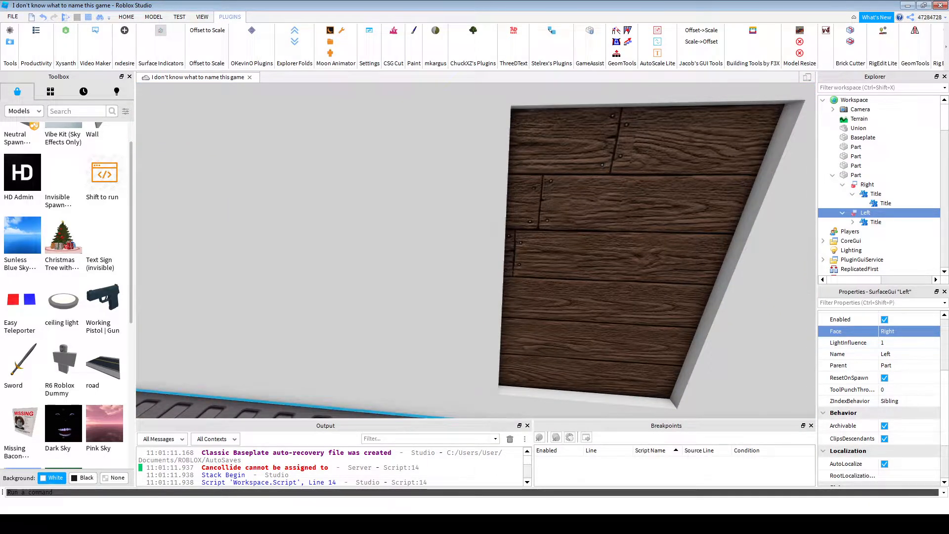
- Set the text of the Left SurfaceGui's parent Title label to SECTION 10
{"action": "left_click", "coordinate": [876, 222]}
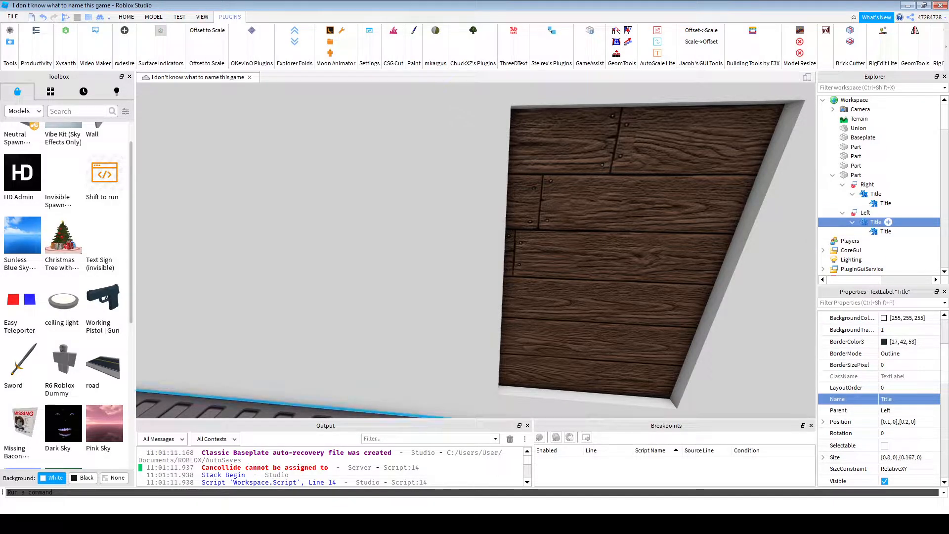
{"action": "key", "text": "f"}
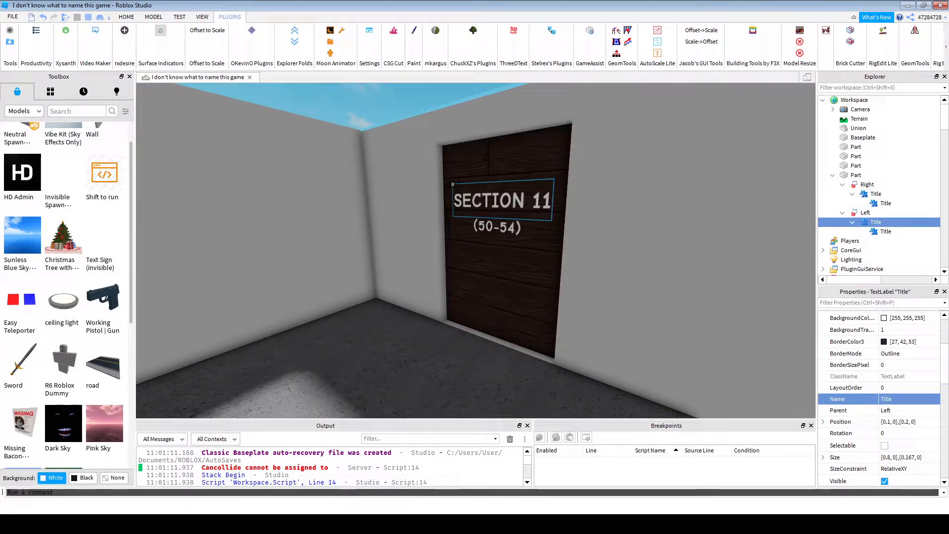
{"action": "key", "text": "w"}
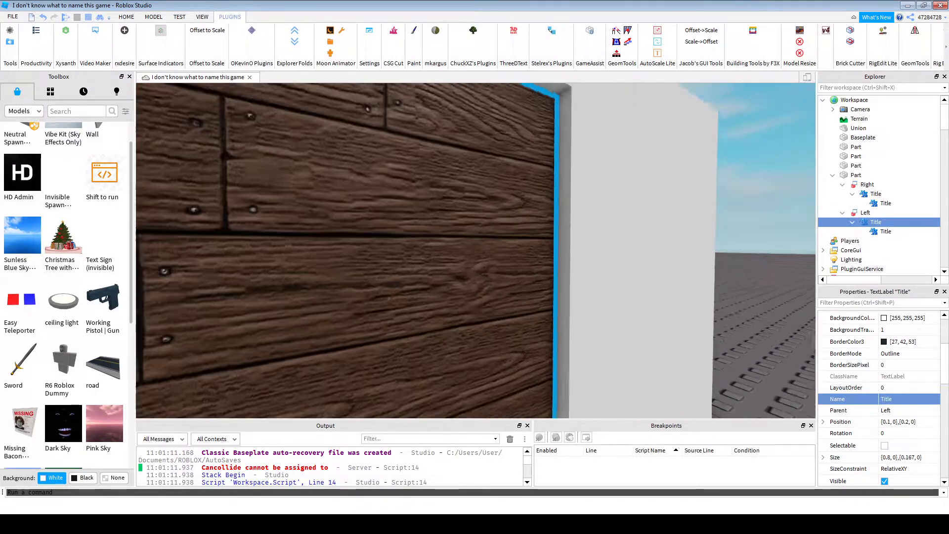
{"action": "key", "text": "w"}
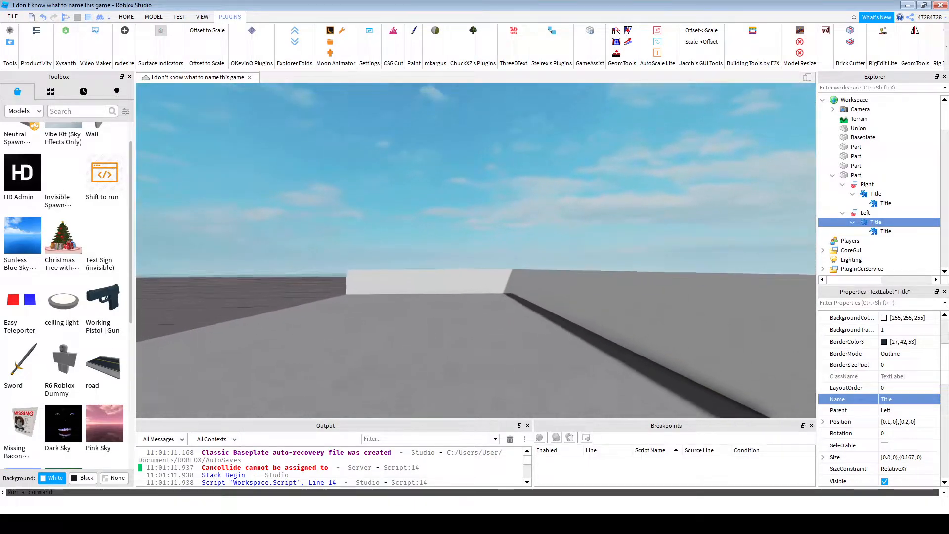
{"action": "key", "text": "f"}
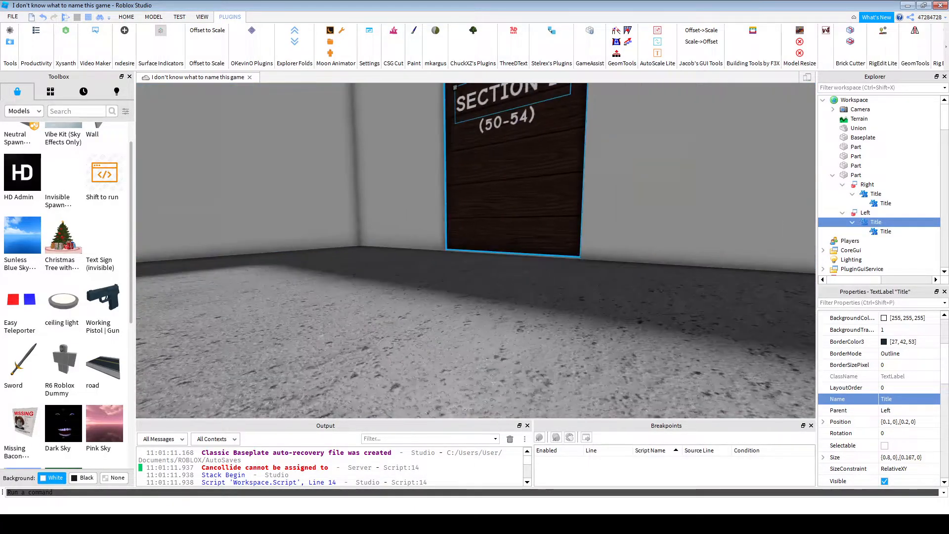
{"action": "key", "text": "s"}
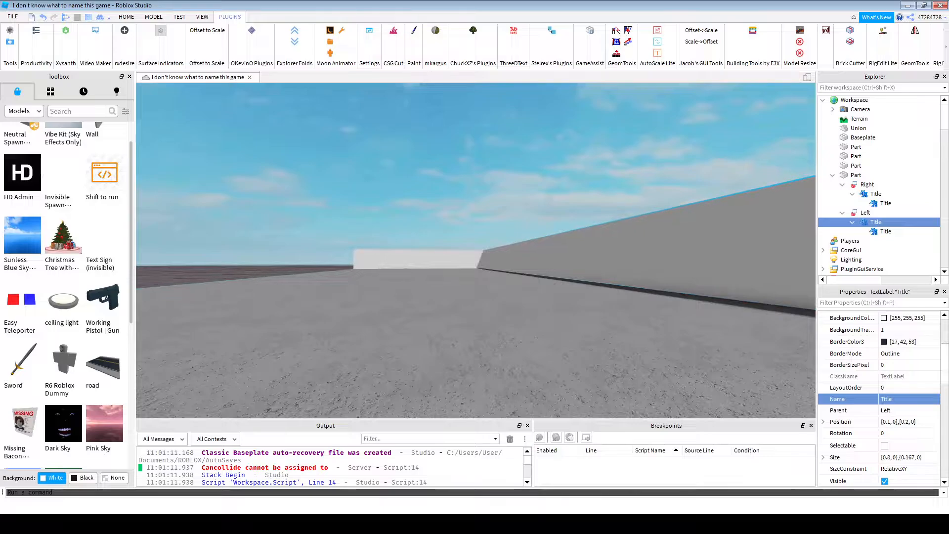
{"action": "key", "text": "w"}
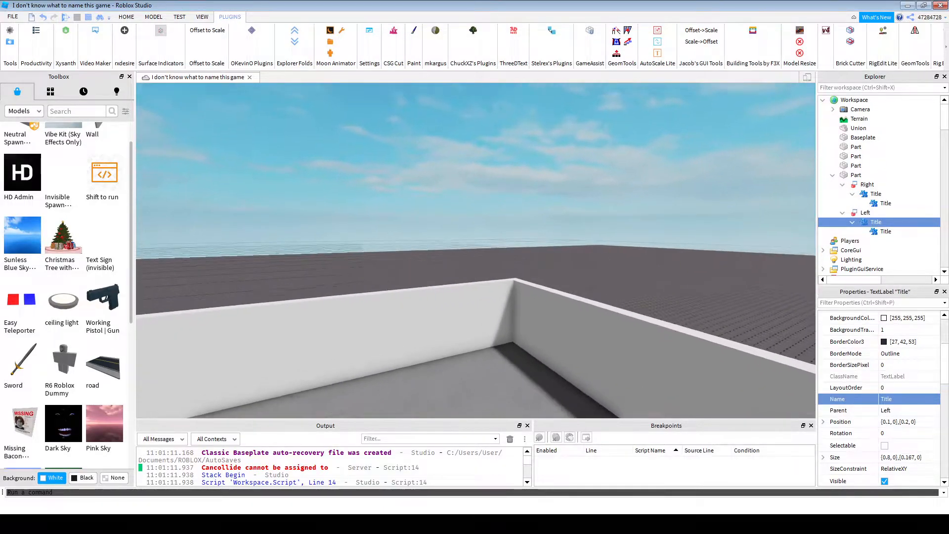
{"action": "key", "text": "q"}
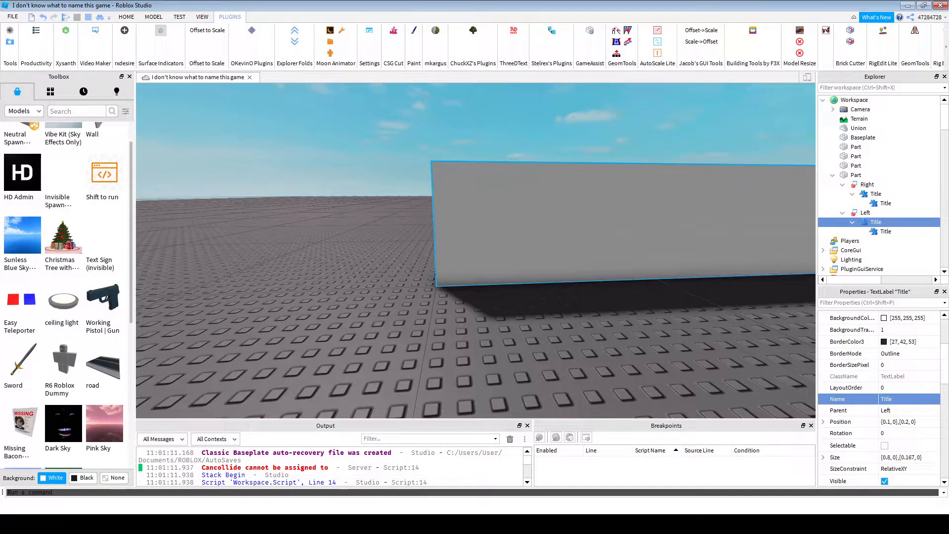
{"action": "key", "text": "w"}
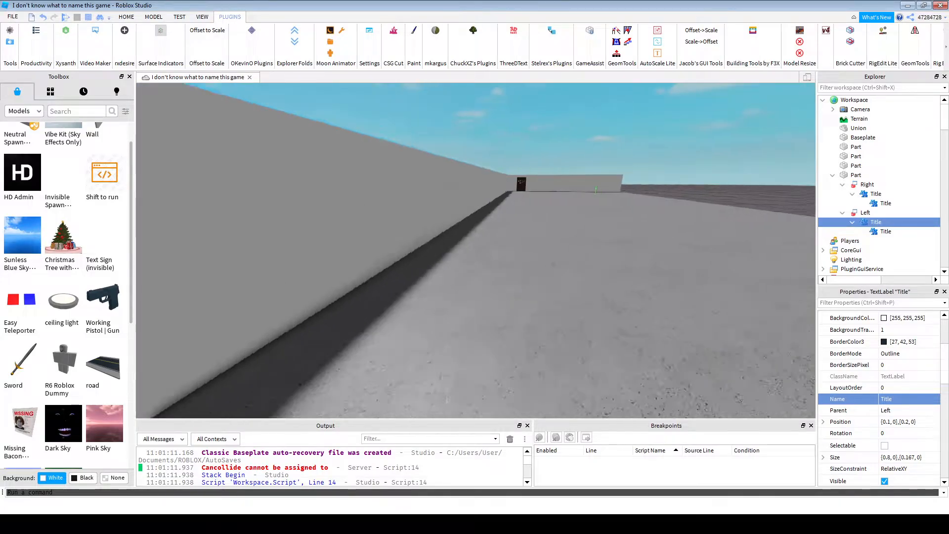
{"action": "key", "text": "w"}
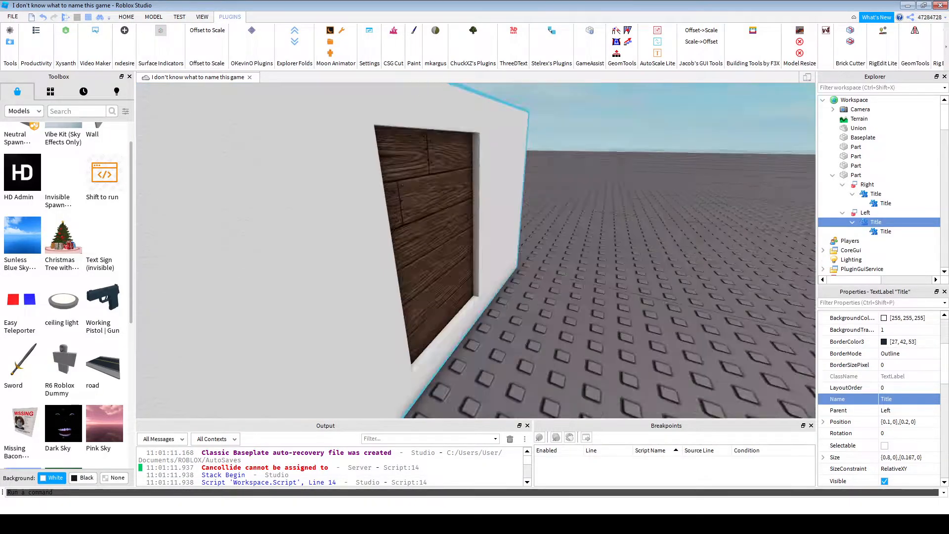
{"action": "key", "text": "a"}
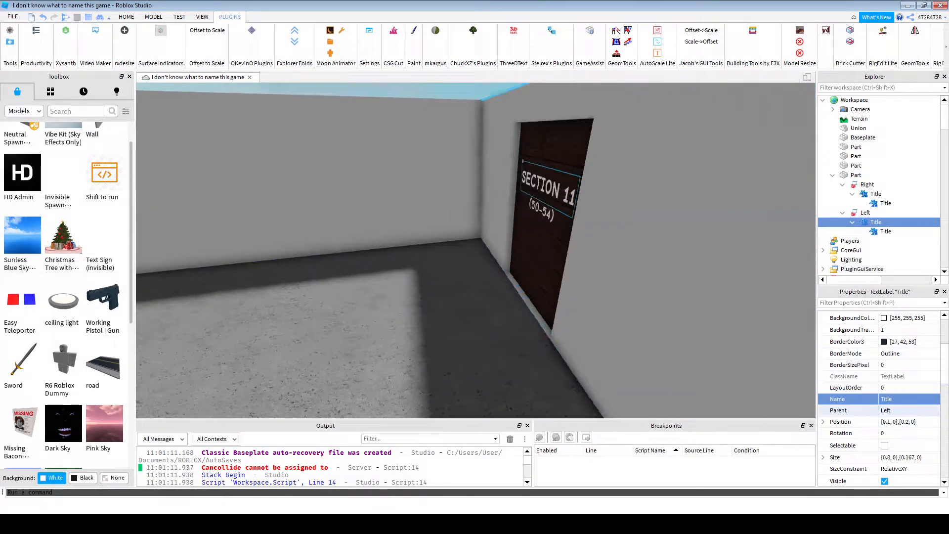
{"action": "scroll", "coordinate": [879, 396], "scroll_direction": "down", "scroll_amount": 15}
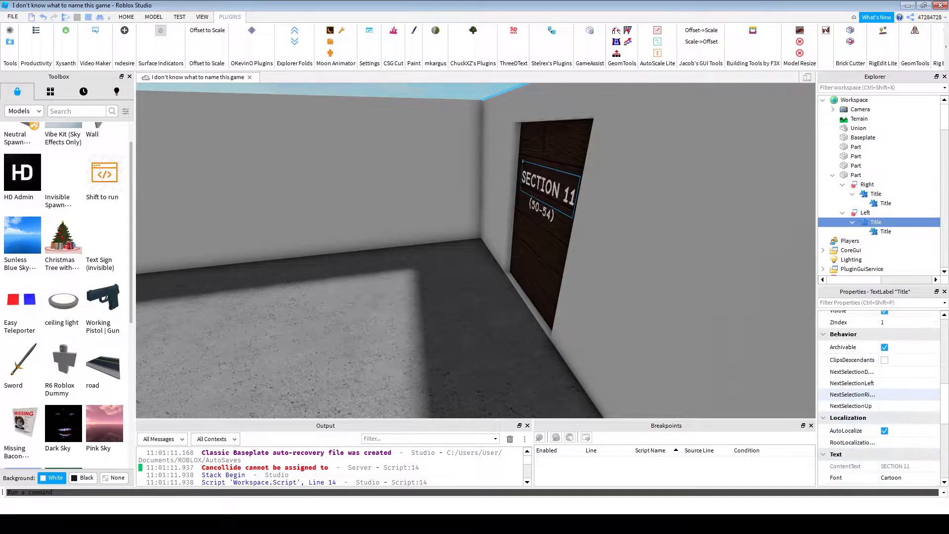
{"action": "left_click", "coordinate": [895, 388]}
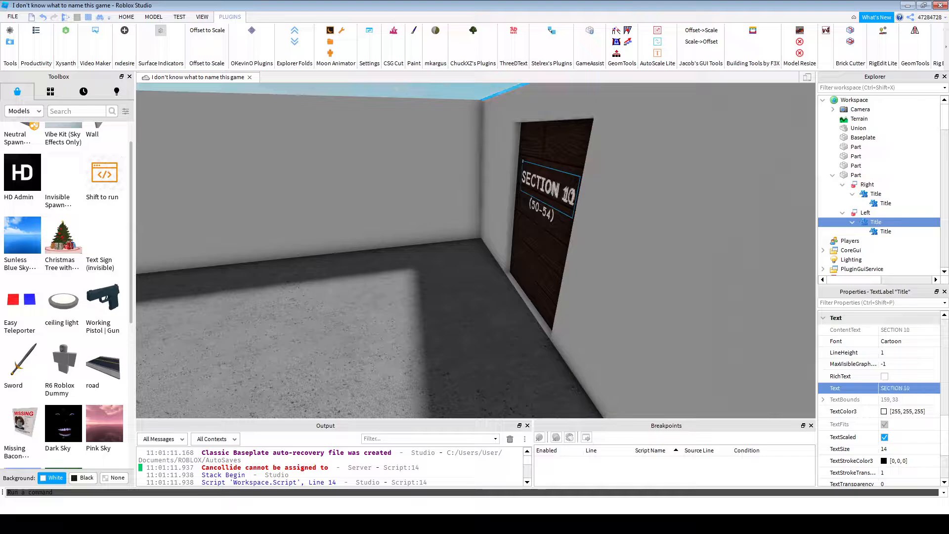
{"action": "right_click", "coordinate": [550, 198]}
- Set the Left SurfaceGui's Face property to Left so its label sits on the door's outer side
{"action": "left_click", "coordinate": [865, 212]}
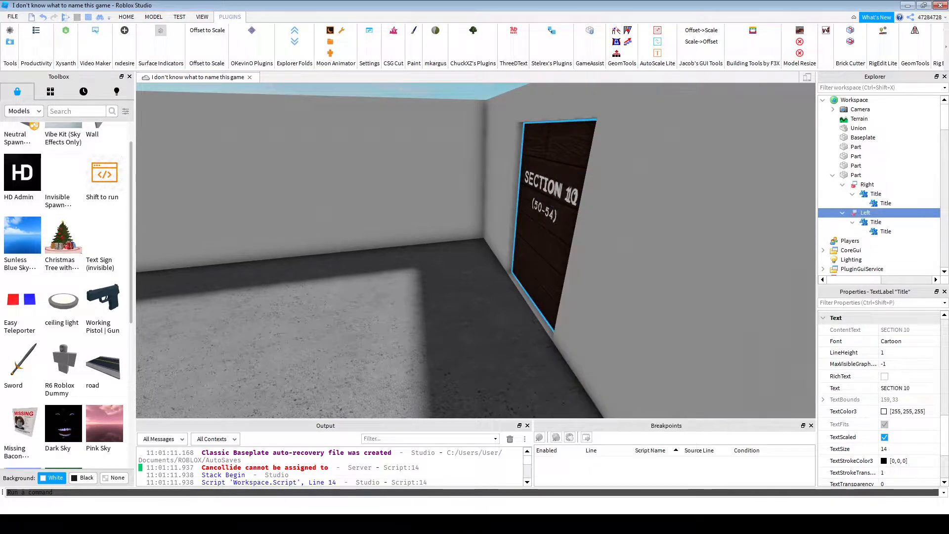
{"action": "scroll", "coordinate": [889, 376], "scroll_direction": "up", "scroll_amount": 1}
{"action": "left_click", "coordinate": [895, 318]}
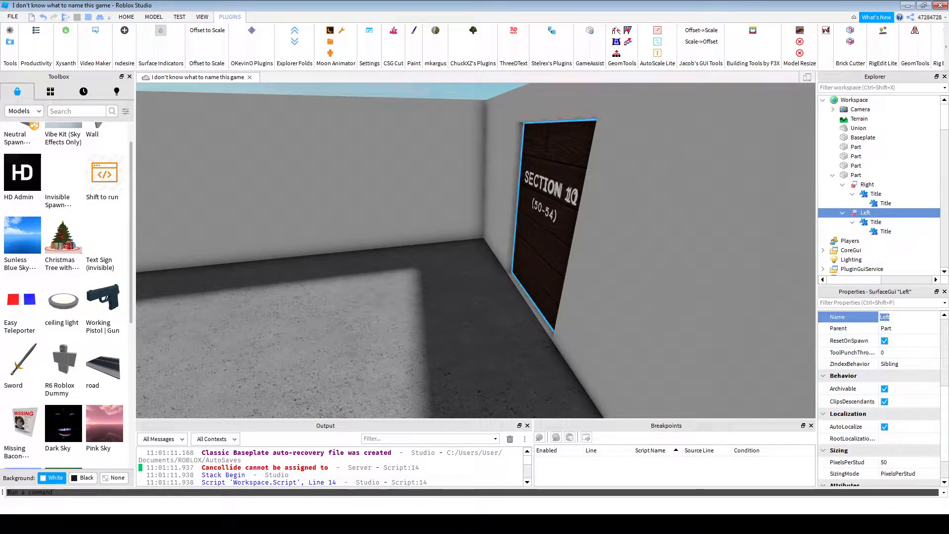
{"action": "scroll", "coordinate": [905, 365], "scroll_direction": "up", "scroll_amount": 2}
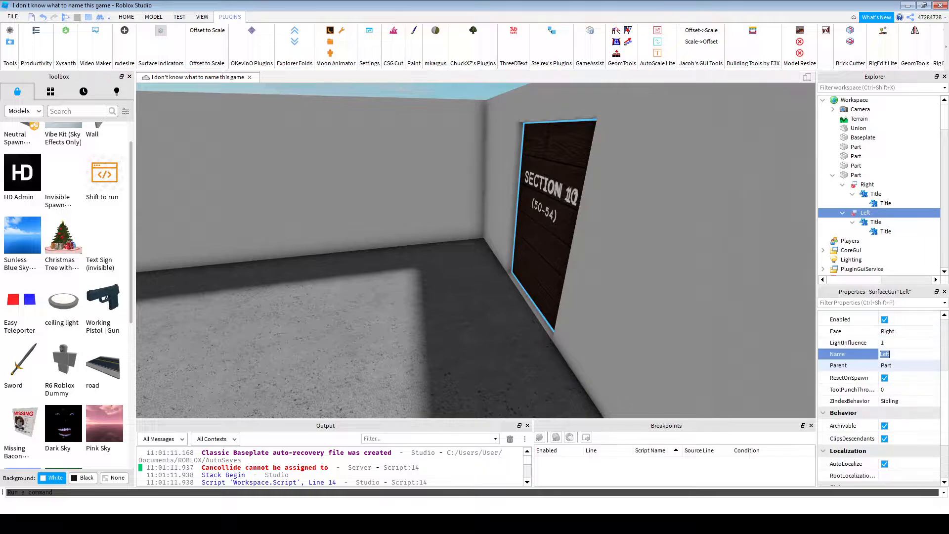
{"action": "left_click", "coordinate": [904, 368]}
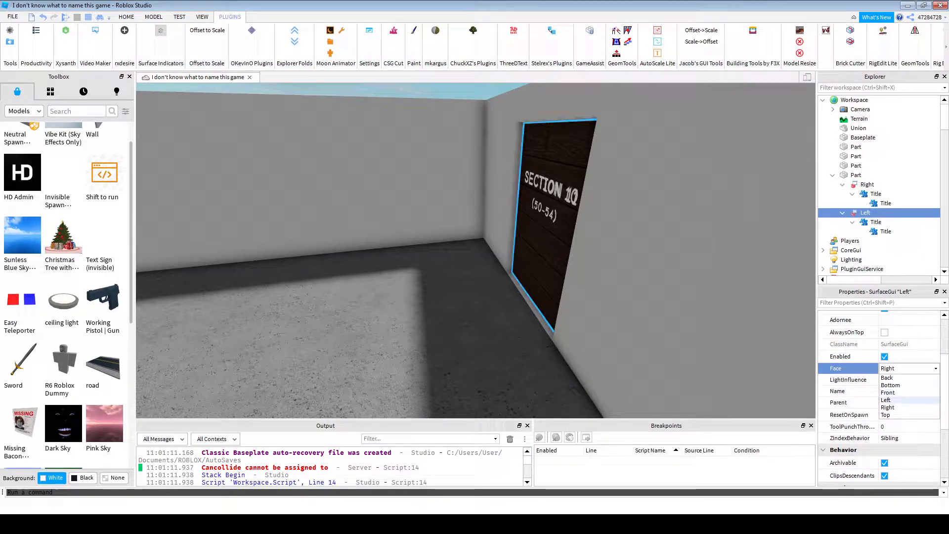
{"action": "left_click", "coordinate": [886, 400]}
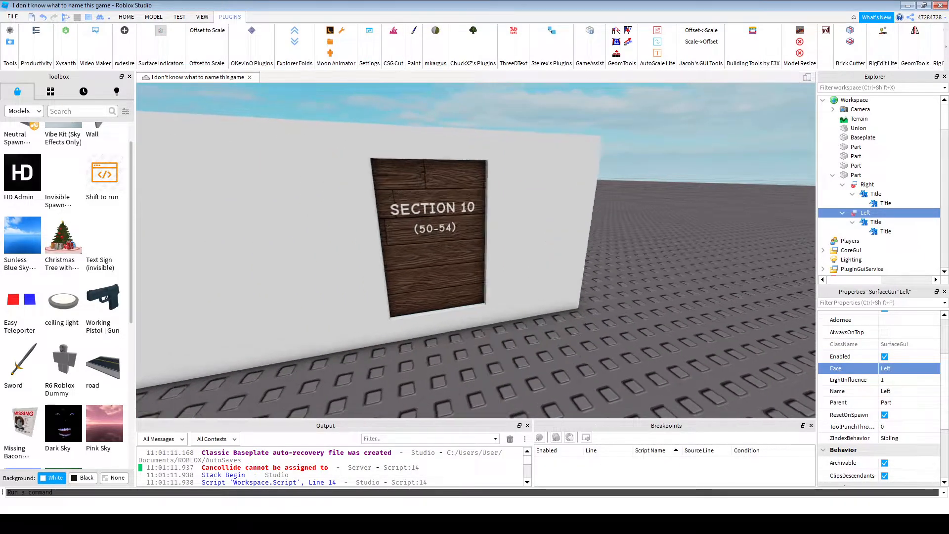
- Set the text of the nested Title label under the Left SurfaceGui to (44-49)
{"action": "left_click", "coordinate": [885, 231]}
{"action": "scroll", "coordinate": [870, 380], "scroll_direction": "up", "scroll_amount": 3}
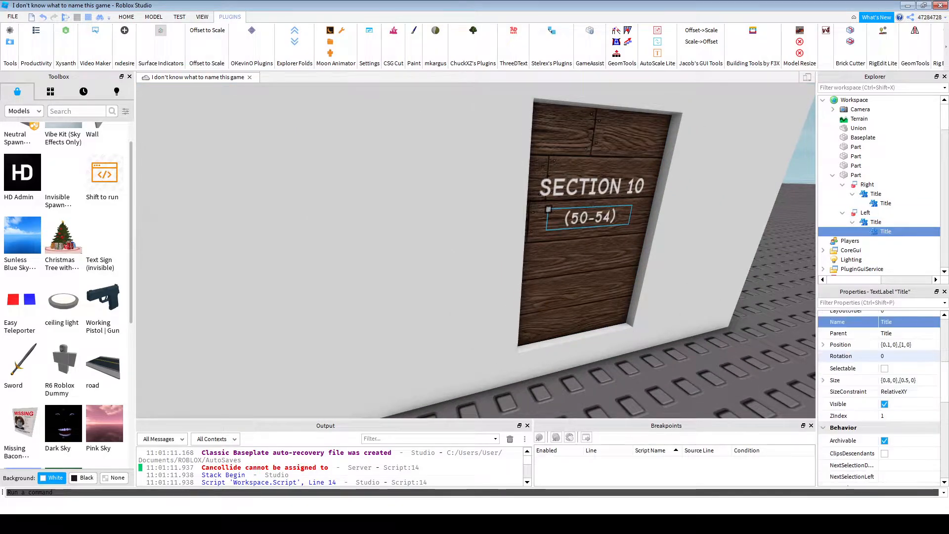
{"action": "scroll", "coordinate": [897, 379], "scroll_direction": "down", "scroll_amount": 6}
{"action": "left_click", "coordinate": [897, 379]}
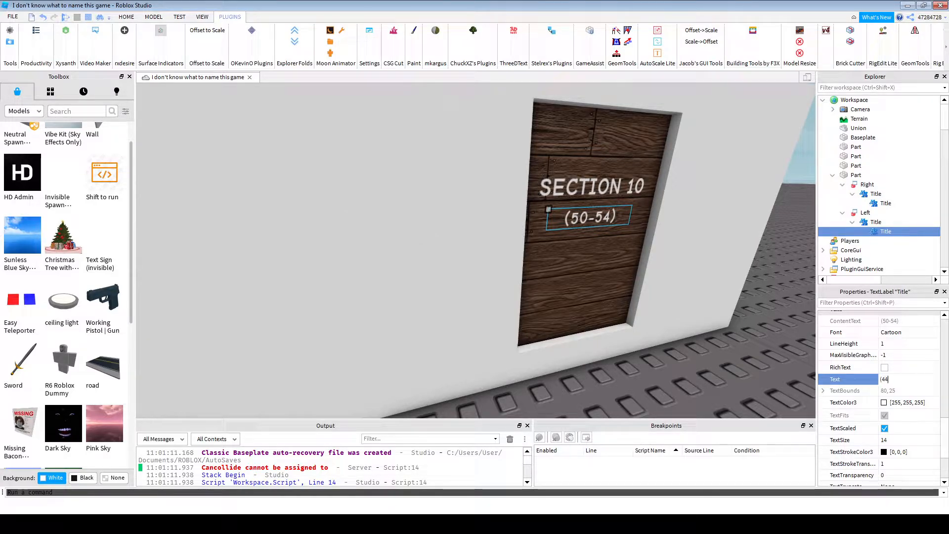
{"action": "right_click_drag", "start_coordinate": [667, 198], "coordinate": [613, 198]}
{"action": "left_click", "coordinate": [668, 198]}
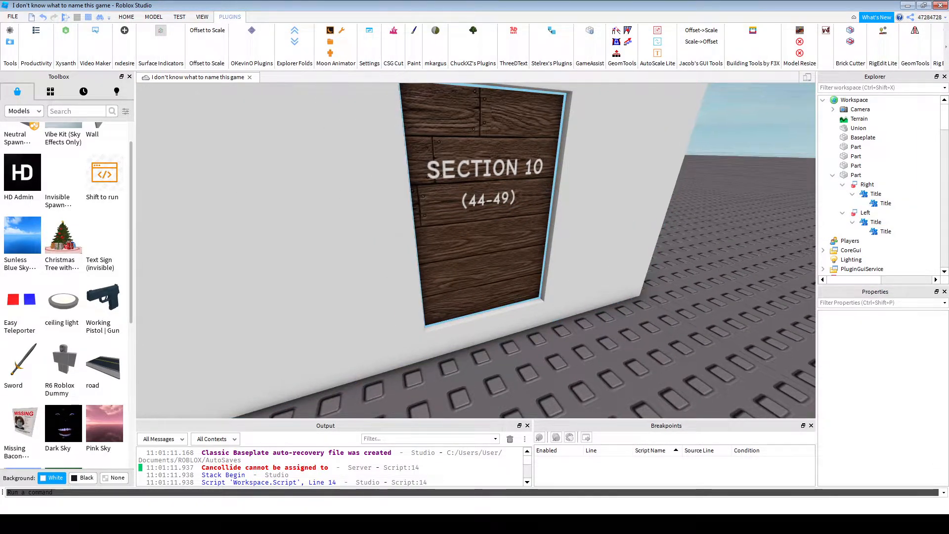
- Set StarterPlayer's maximum camera zoom distance to 4
{"action": "key", "text": "w"}
{"action": "right_click_drag", "start_coordinate": [460, 296], "coordinate": [218, 286]}
{"action": "key", "text": "s"}
{"action": "scroll", "coordinate": [885, 237], "scroll_direction": "down", "scroll_amount": 1}
{"action": "scroll", "coordinate": [889, 243], "scroll_direction": "down", "scroll_amount": 1}
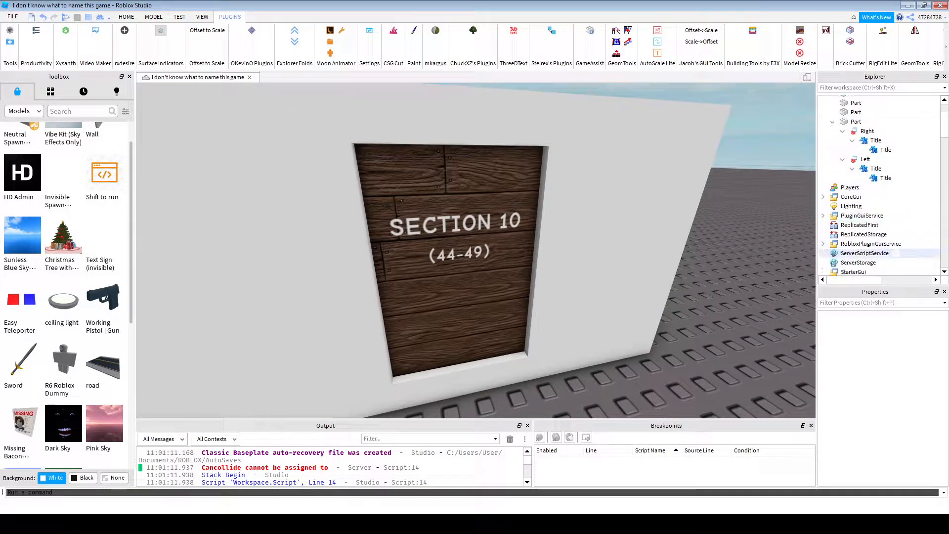
{"action": "scroll", "coordinate": [880, 243], "scroll_direction": "down", "scroll_amount": 1}
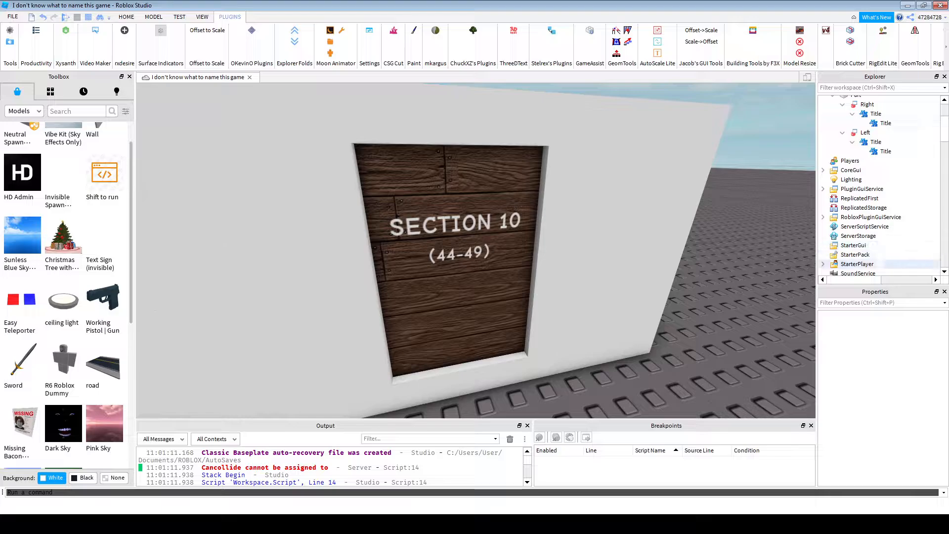
{"action": "left_click", "coordinate": [860, 264]}
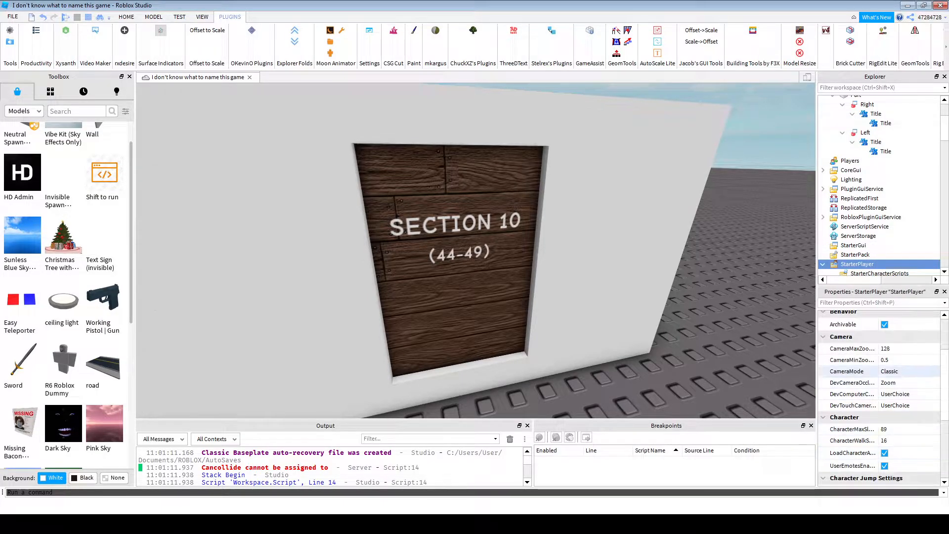
{"action": "left_click", "coordinate": [898, 348]}
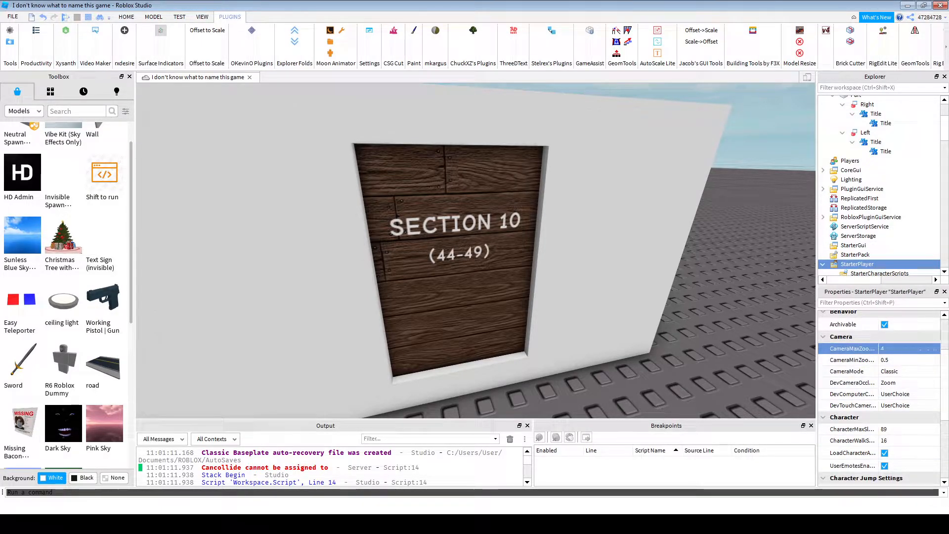
{"action": "left_click", "coordinate": [663, 276]}
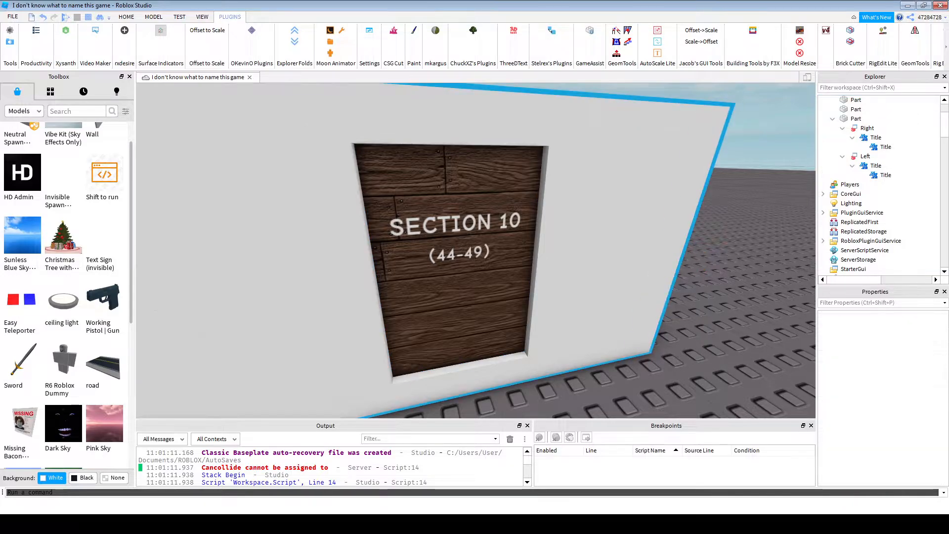
- Start a playtest and walk the character to the door to test the camera zoom limit
{"action": "key", "text": "F5"}
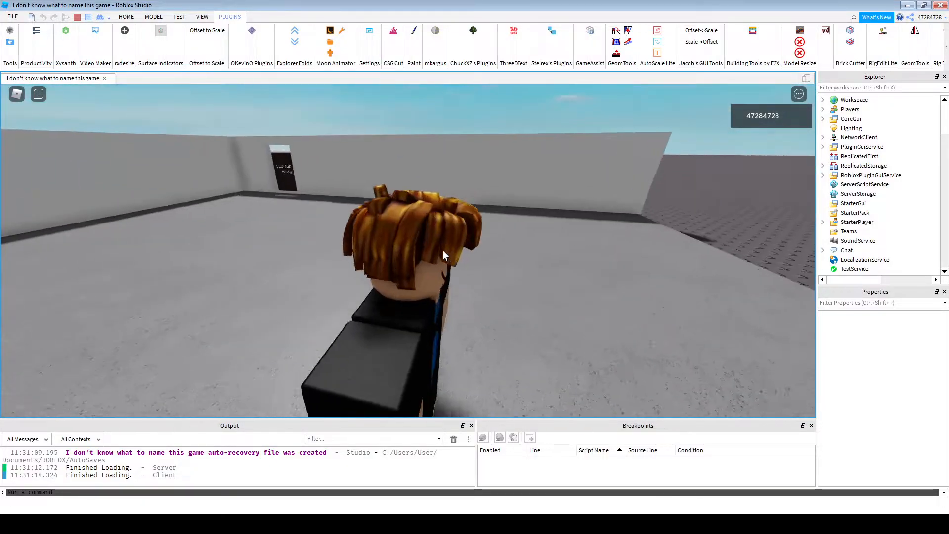
{"action": "key", "text": "d"}
{"action": "key", "text": "w"}
{"action": "right_click_drag", "start_coordinate": [443, 250], "coordinate": [443, 250]}
{"action": "key", "text": "w"}
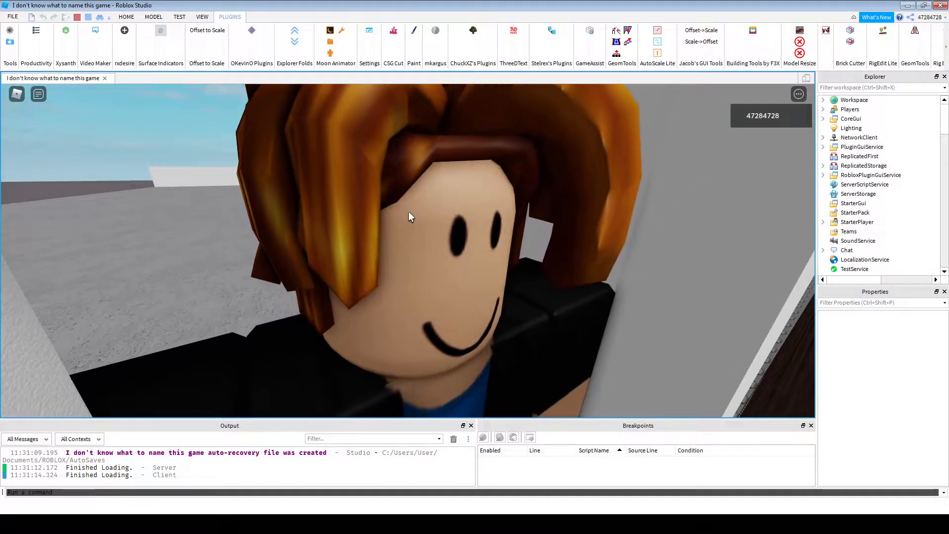
- Check the Shift Lock Switch option in the in-game settings and return to the playtest
{"action": "left_click", "coordinate": [16, 93]}
{"action": "left_click", "coordinate": [332, 133]}
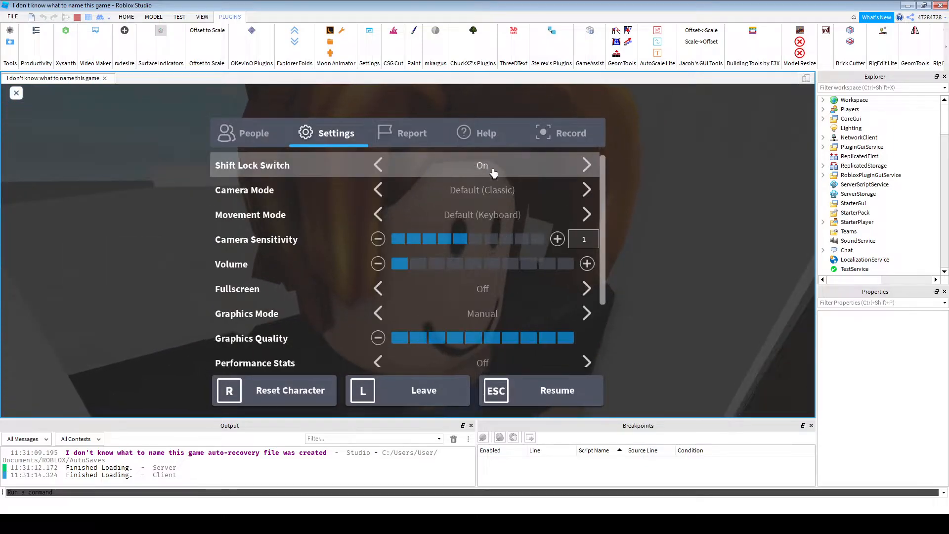
{"action": "left_click", "coordinate": [15, 96]}
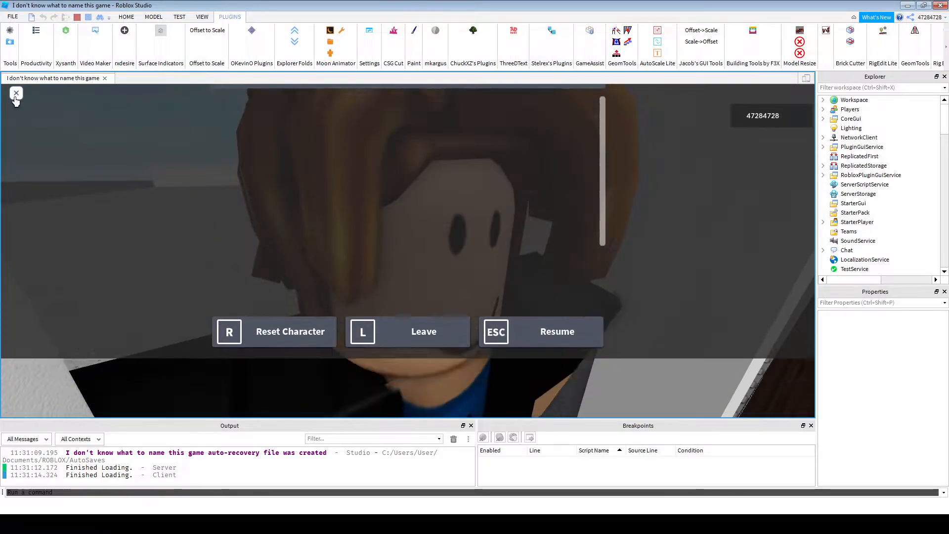
- Test the shift-lock camera beside the door and end the playtest
{"action": "key", "text": "shift"}
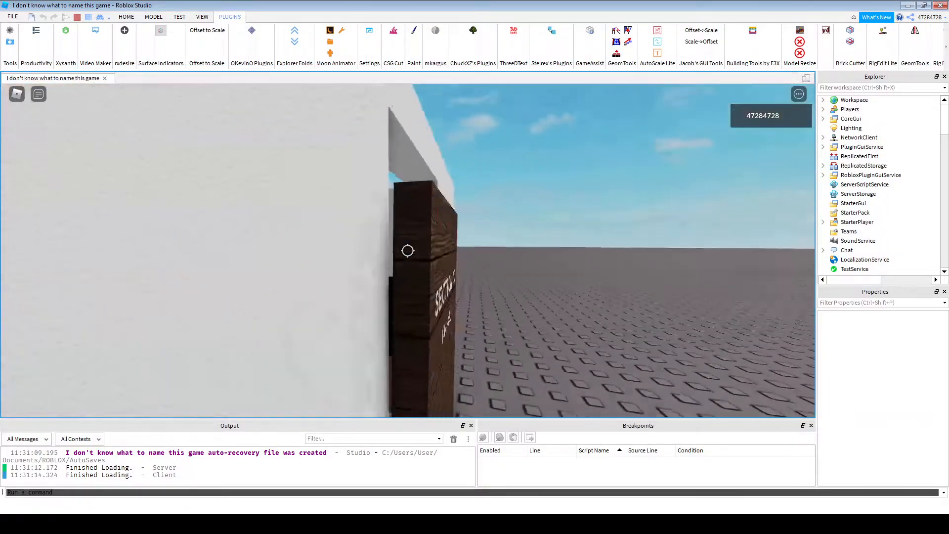
{"action": "key", "text": "shift"}
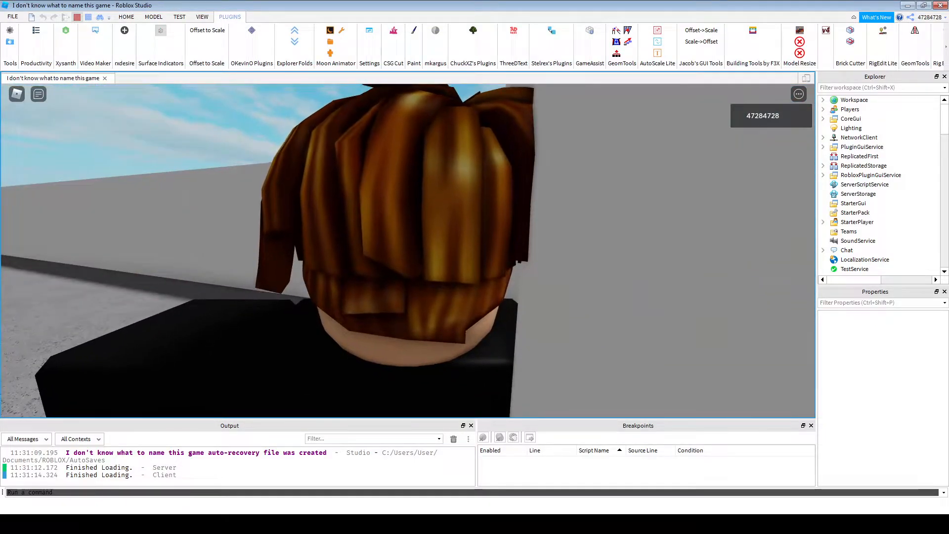
{"action": "left_click", "coordinate": [77, 17]}
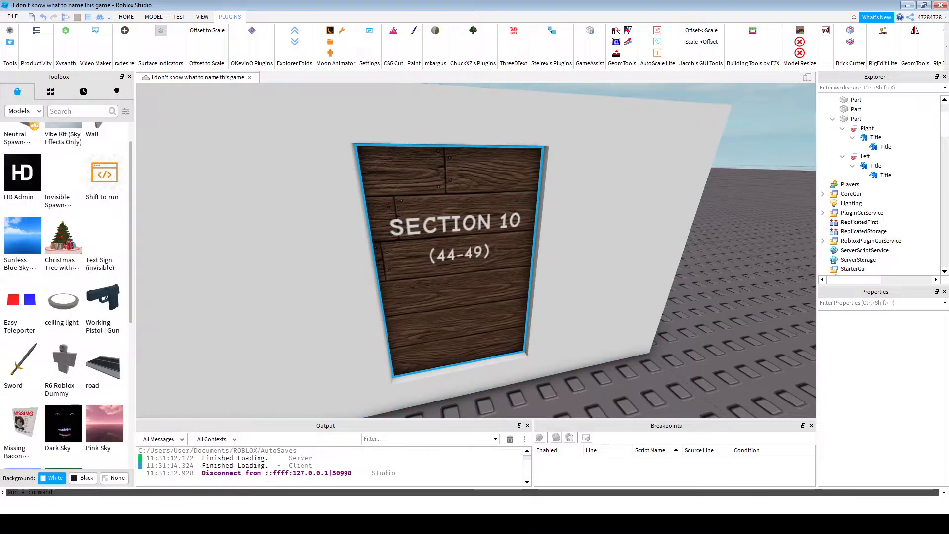
- Start a new playtest with the door selected and walk the character around both labelled door faces with shift lock on
{"action": "left_click", "coordinate": [461, 276]}
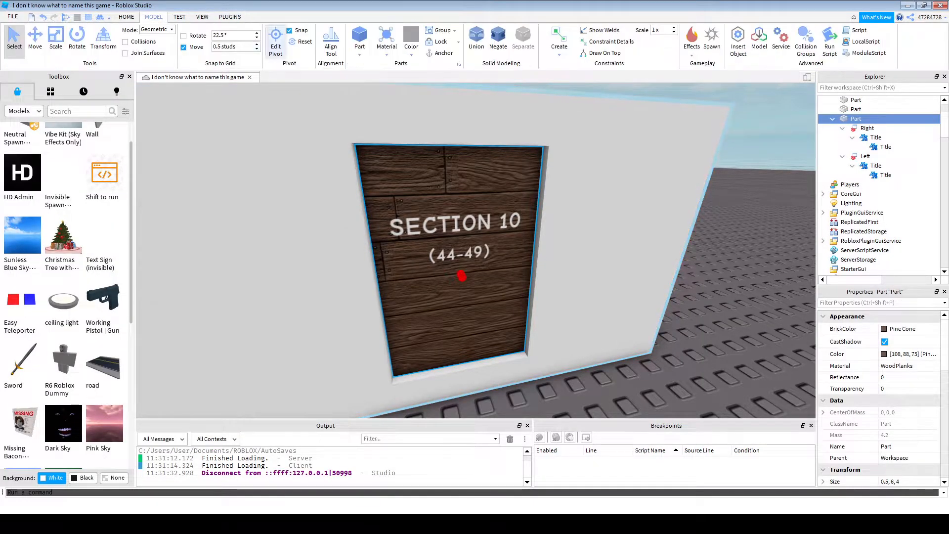
{"action": "key", "text": "F5"}
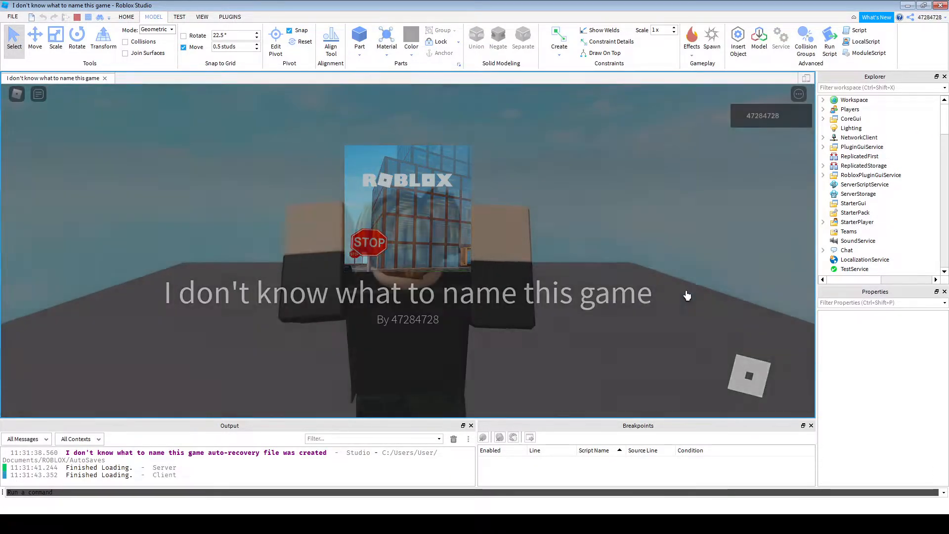
{"action": "key", "text": "shift"}
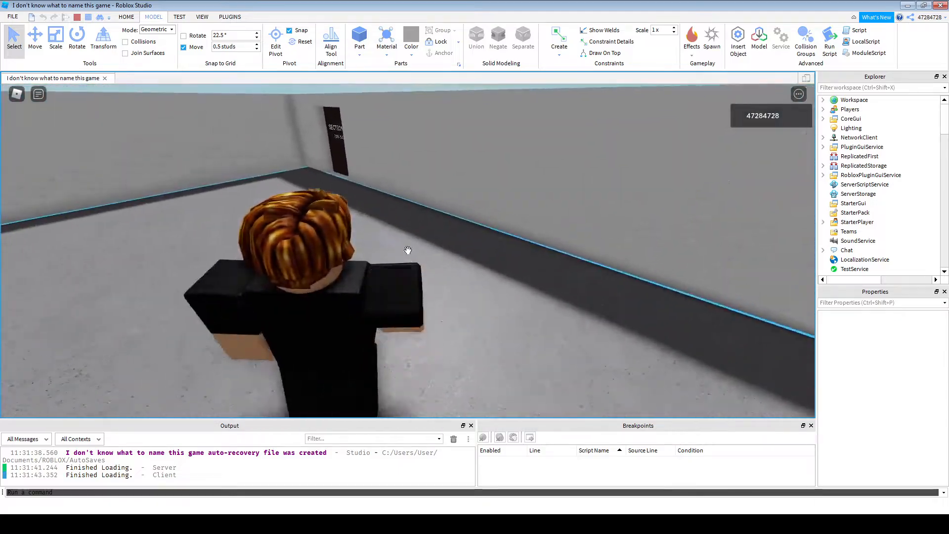
{"action": "key", "text": "w"}
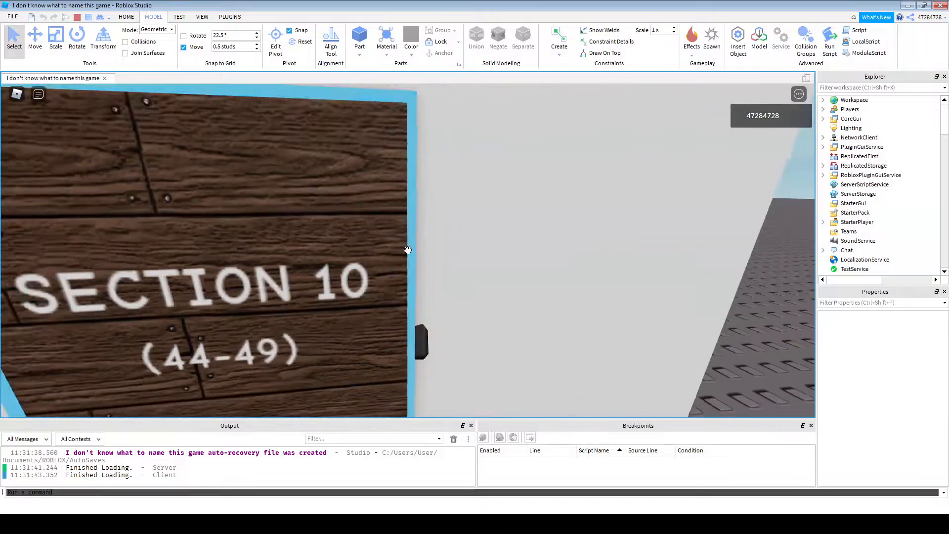
{"action": "key", "text": "space"}
{"action": "key", "text": "w"}
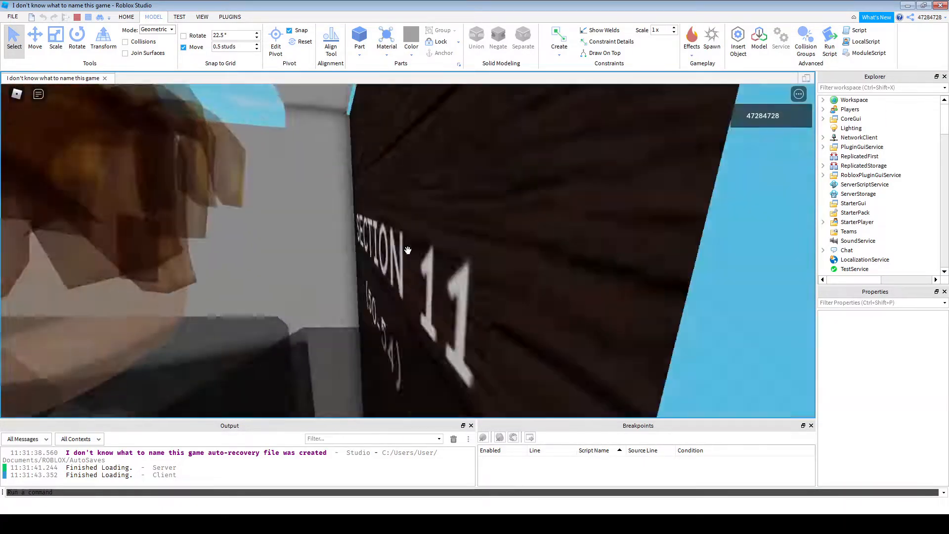
{"action": "key", "text": "w"}
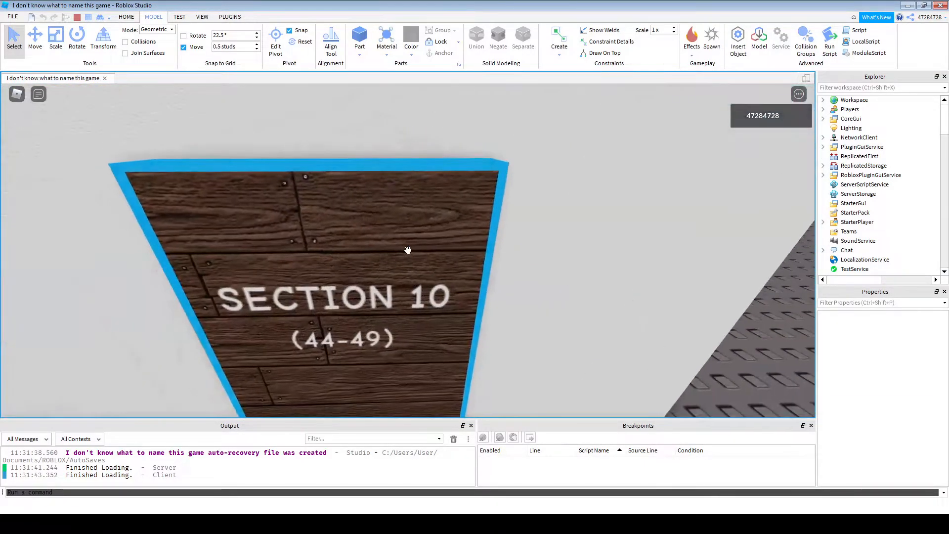
{"action": "key", "text": "w"}
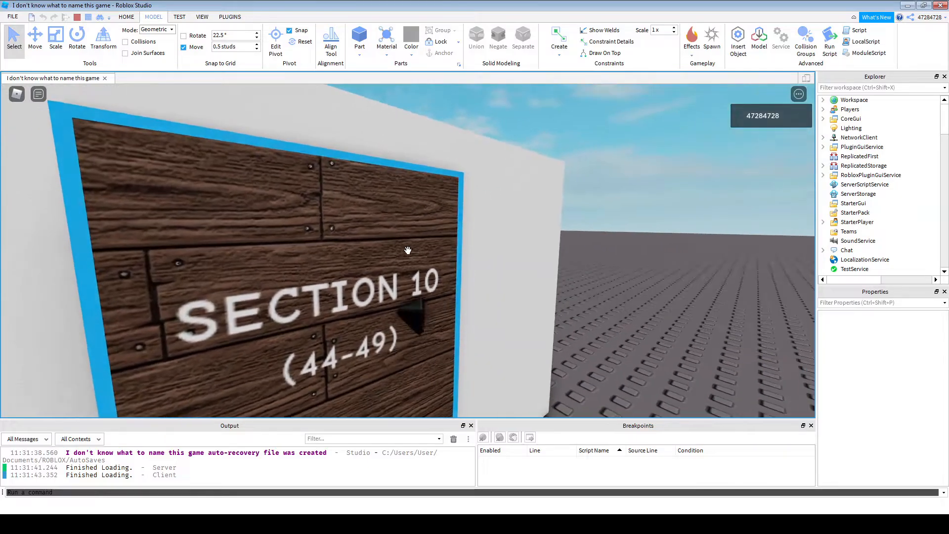
{"action": "key", "text": "w"}
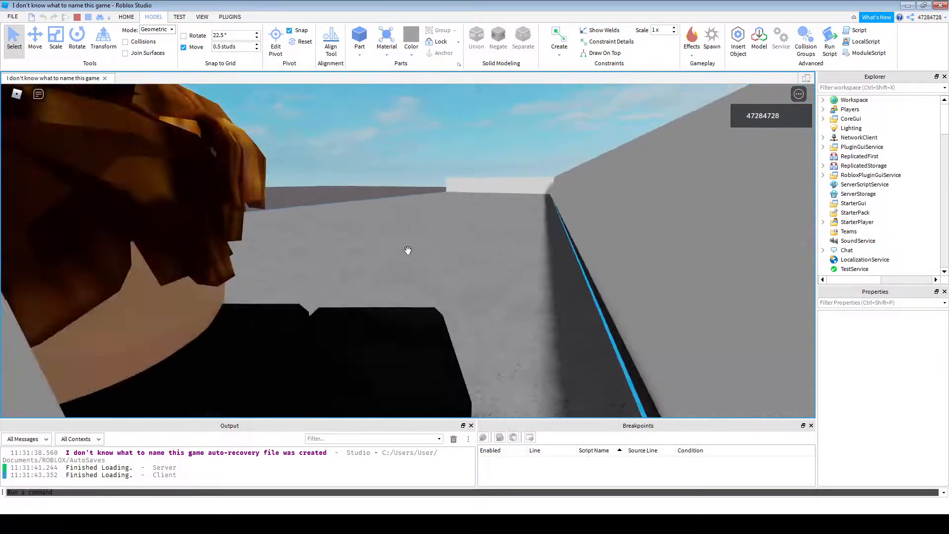
{"action": "key", "text": "w"}
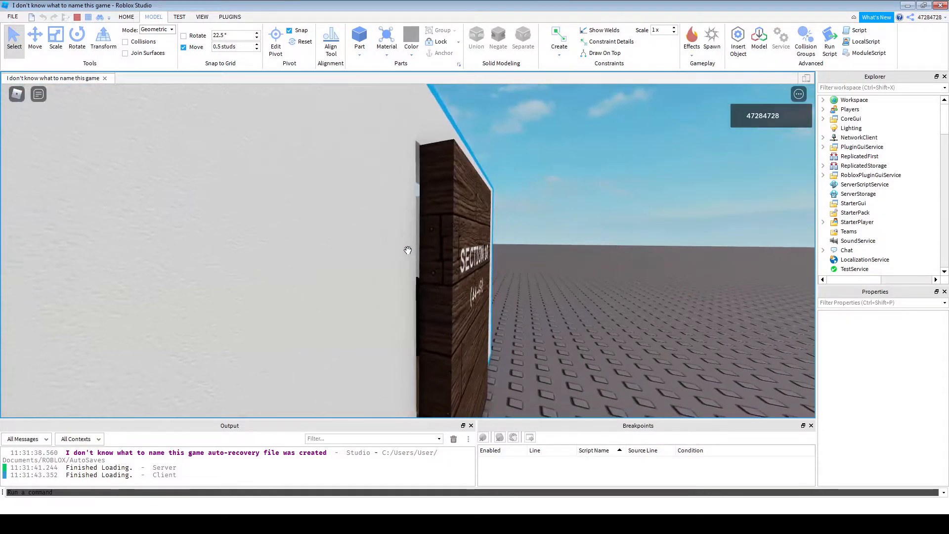
- Back the character away from the door while testing the camera zoom range, and end the playtest
{"action": "key", "text": "s"}
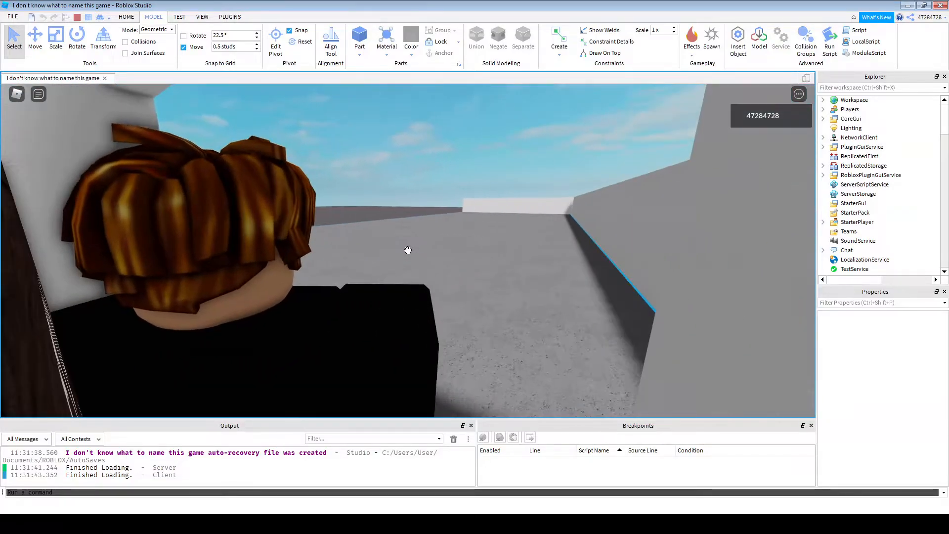
{"action": "key", "text": "s"}
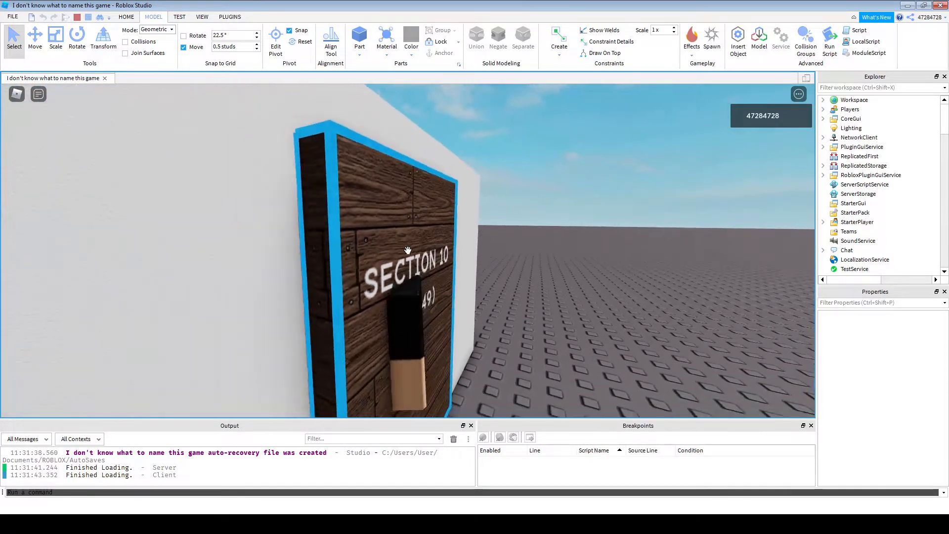
{"action": "scroll", "coordinate": [408, 250], "scroll_direction": "down", "scroll_amount": 1}
{"action": "scroll", "coordinate": [556, 238], "scroll_direction": "up", "scroll_amount": 1}
{"action": "key", "text": "s"}
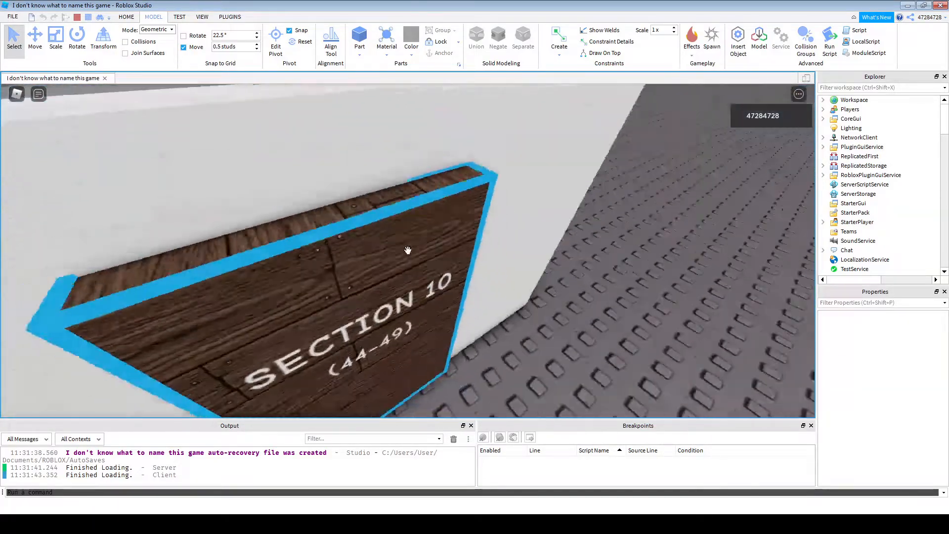
{"action": "scroll", "coordinate": [408, 251], "scroll_direction": "down", "scroll_amount": 2}
{"action": "key", "text": "s"}
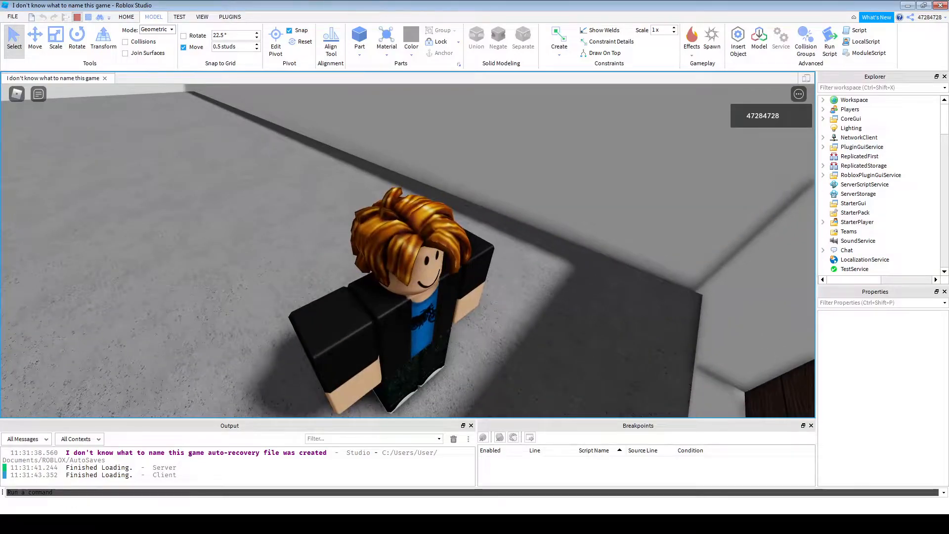
{"action": "key", "text": "shift+F5"}
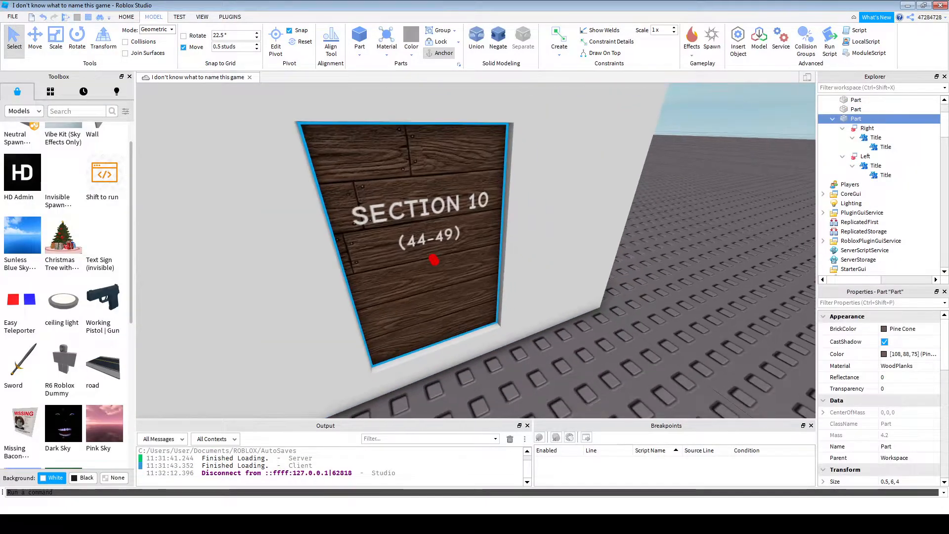
- Anchor the wall surrounding the door opening
{"action": "mouse_move", "coordinate": [569, 247]}
{"action": "right_mouse_down"}
{"action": "mouse_move", "coordinate": [553, 249]}
{"action": "mouse_move", "coordinate": [564, 250]}
{"action": "right_mouse_up"}
{"action": "left_click", "coordinate": [563, 250]}
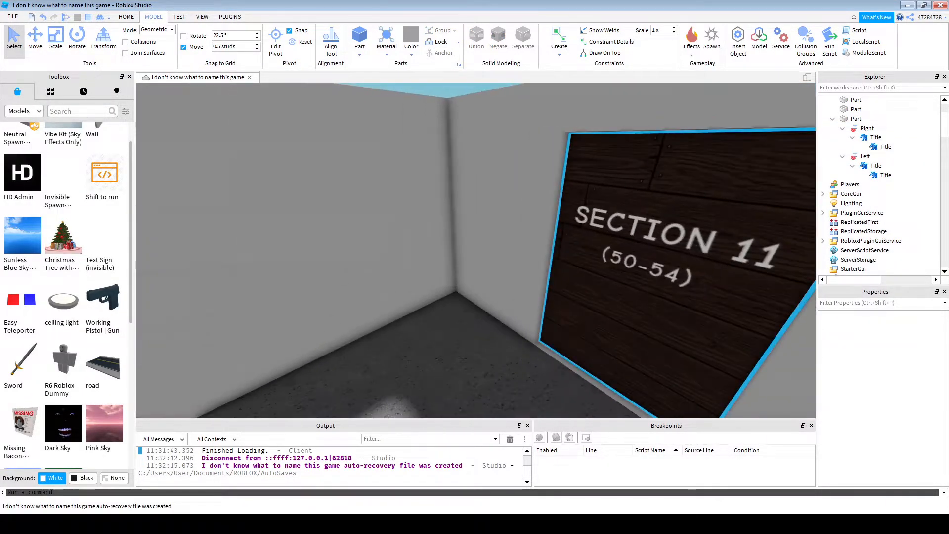
{"action": "left_click", "coordinate": [509, 208]}
{"action": "left_click", "coordinate": [439, 53]}
- Select the structure's three other plain parts together and anchor them
{"action": "right_click_drag", "start_coordinate": [475, 208], "coordinate": [326, 207]}
{"action": "left_click", "coordinate": [450, 193]}
{"action": "left_click", "coordinate": [277, 176], "text": "ctrl"}
{"action": "left_click", "coordinate": [692, 172], "text": "ctrl"}
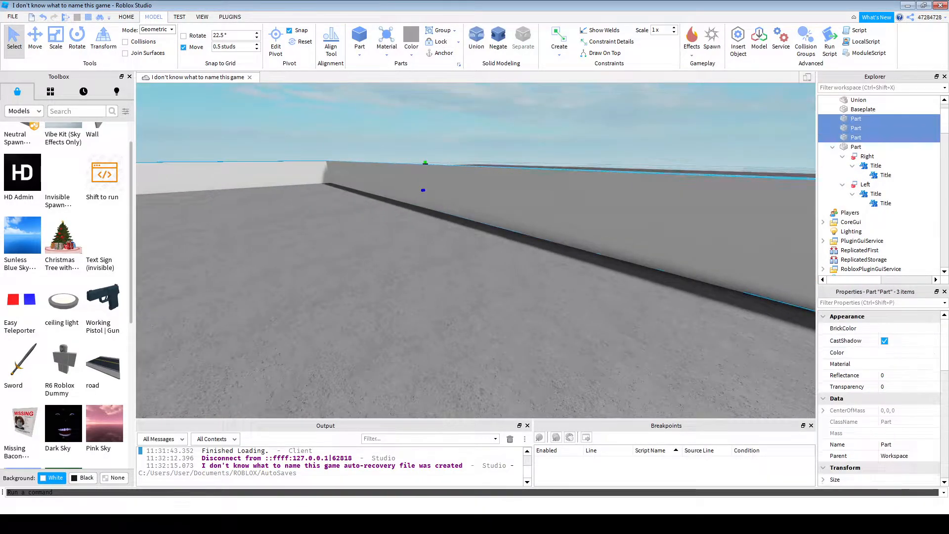
{"action": "left_click", "coordinate": [439, 53]}
{"action": "left_click", "coordinate": [445, 128]}
- Playtest the walled structure again, walking the character to the SECTION 11 side of the door, and stop the playtest
{"action": "key", "text": "s"}
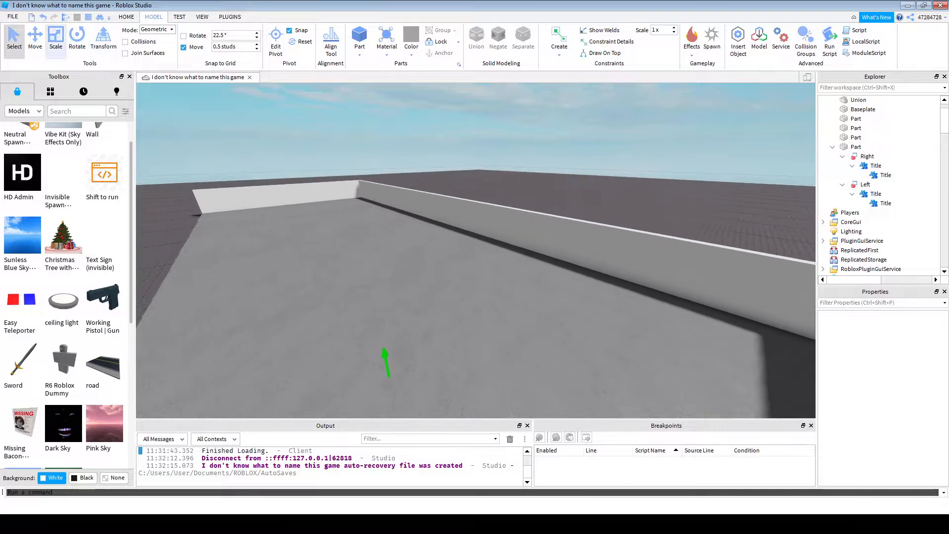
{"action": "key", "text": "d"}
{"action": "left_click", "coordinate": [66, 17]}
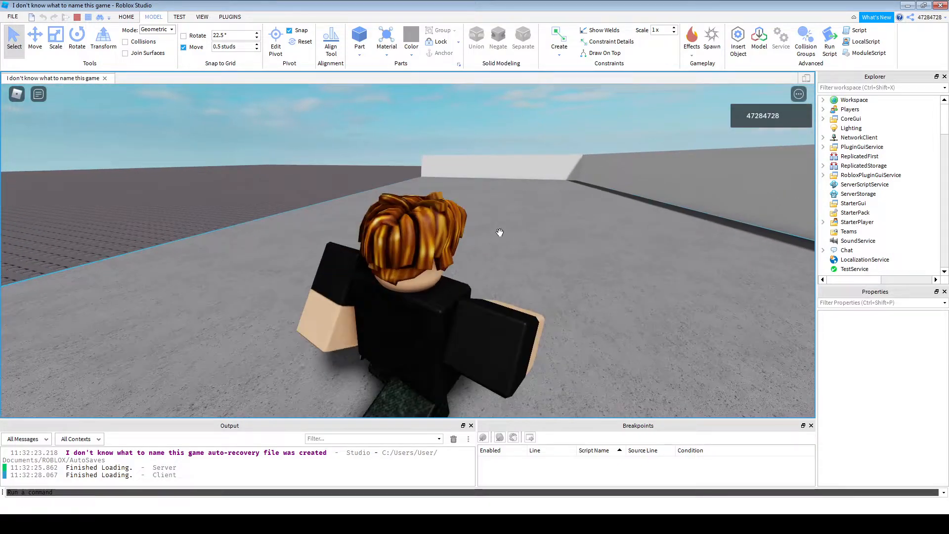
{"action": "key", "text": "w"}
{"action": "right_click_drag", "start_coordinate": [500, 233], "coordinate": [500, 232]}
{"action": "key", "text": "w"}
{"action": "right_click_drag", "start_coordinate": [359, 251], "coordinate": [360, 250]}
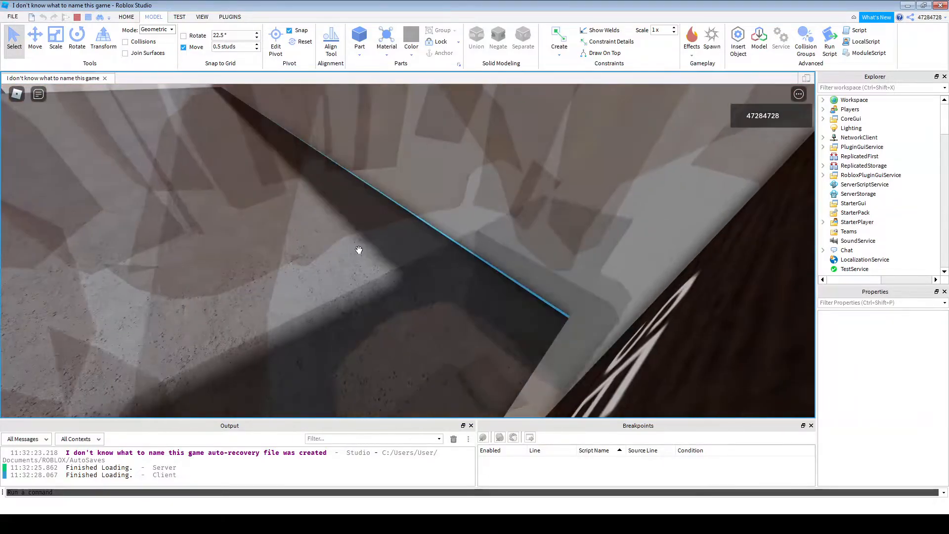
{"action": "key", "text": "w"}
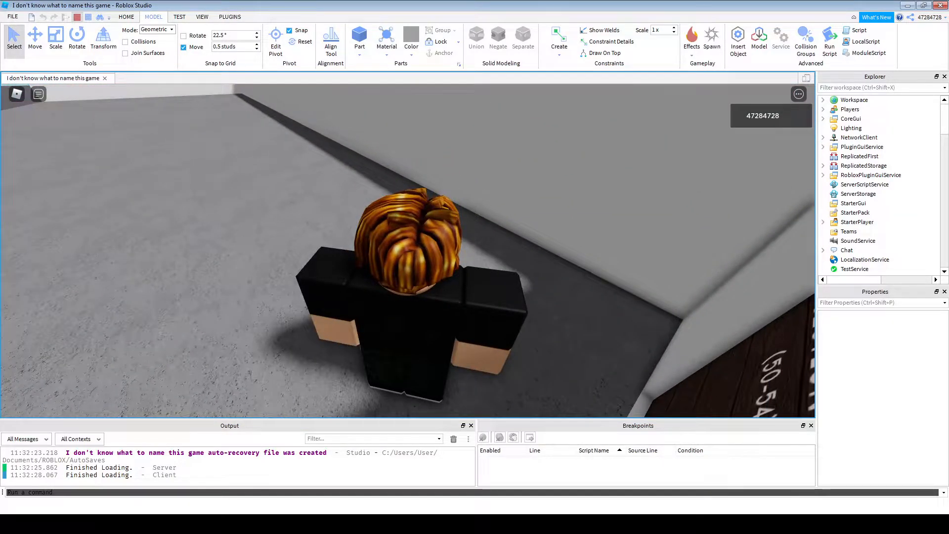
{"action": "key", "text": "shift+F5"}
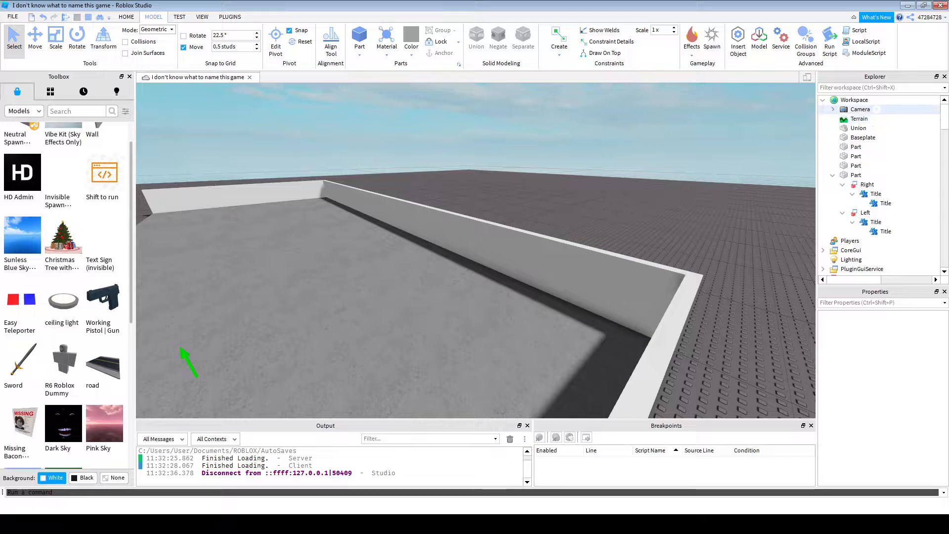
- Add a folder to the Workspace and name it HumanoidSpeed
{"action": "left_click", "coordinate": [875, 99]}
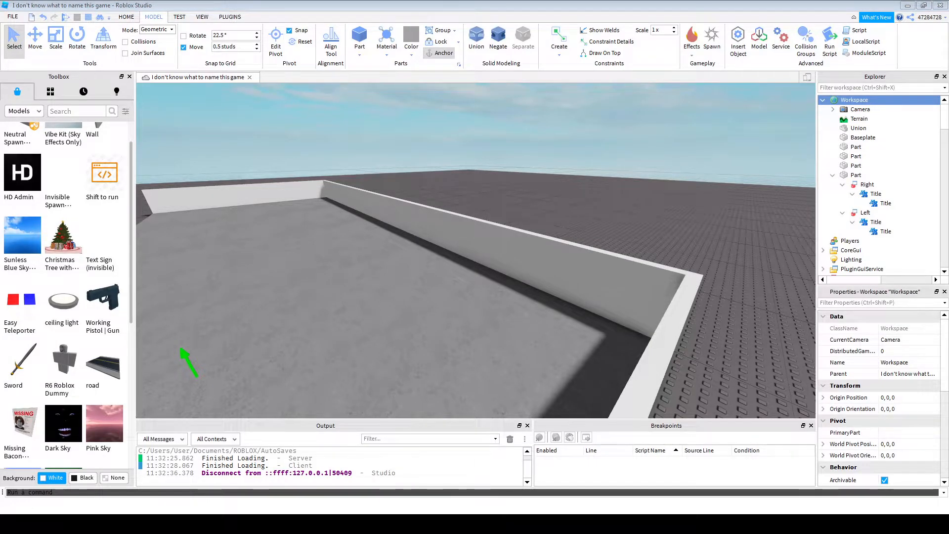
{"action": "left_click", "coordinate": [875, 138]}
{"action": "left_click", "coordinate": [861, 119]}
{"action": "left_click", "coordinate": [861, 129]}
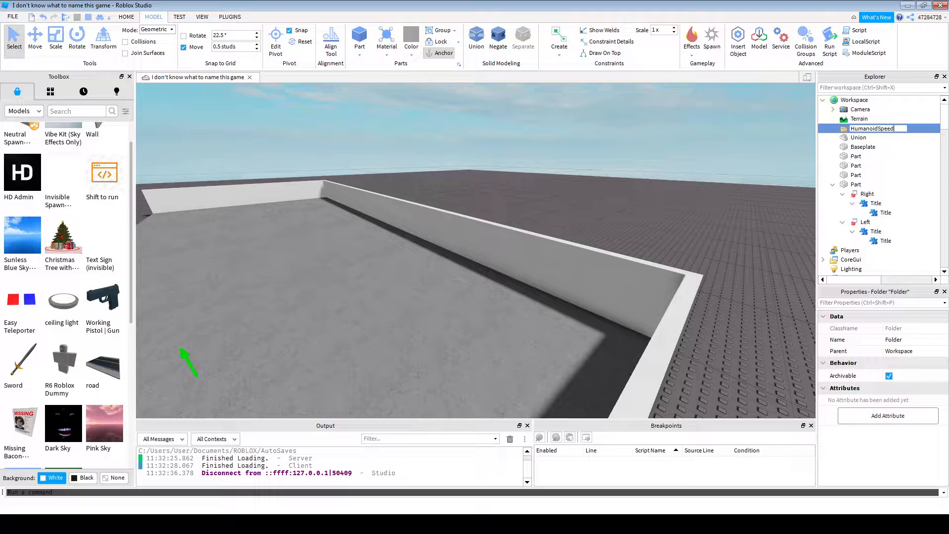
{"action": "key", "text": "Return"}
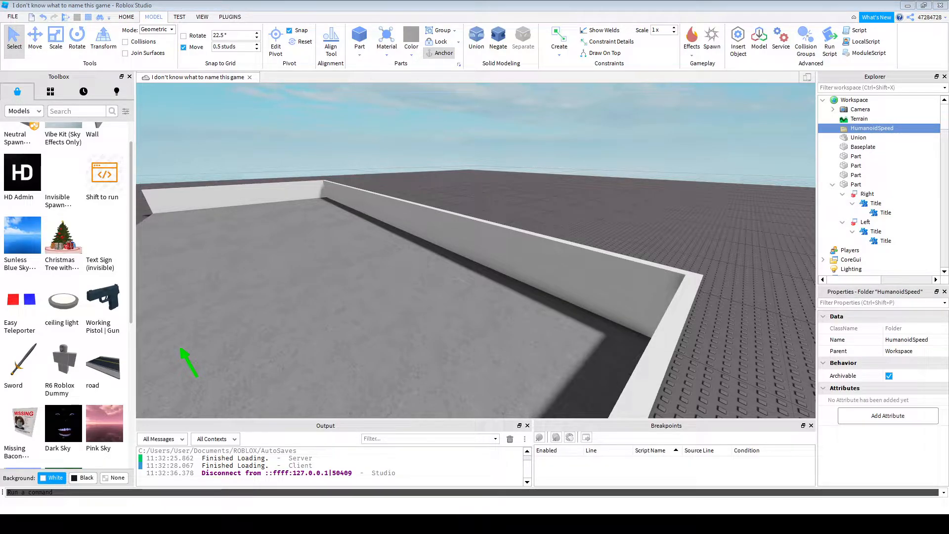
- Add a NumberValue named WalkSpeed to the HumanoidSpeed folder and duplicate it as JumpPower
{"action": "key", "text": "Return"}
{"action": "double_click", "coordinate": [867, 138]}
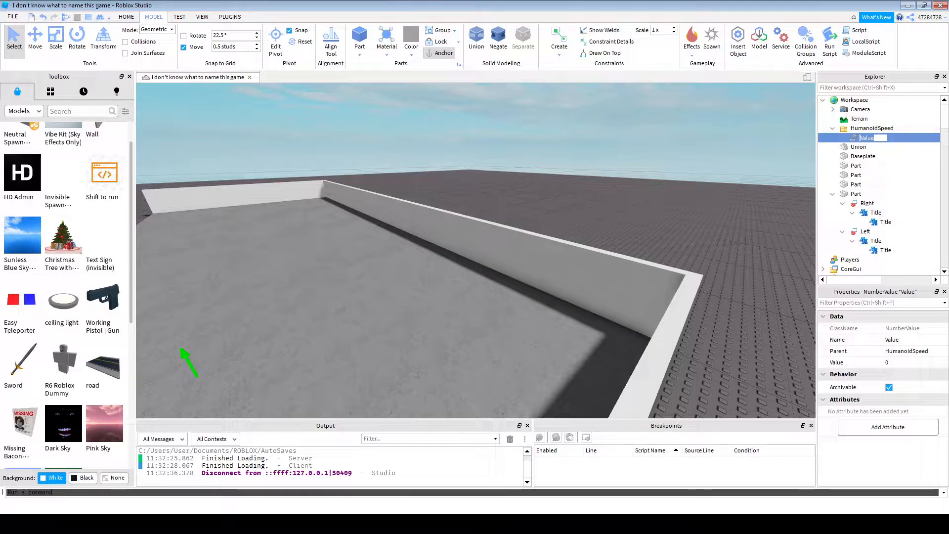
{"action": "key", "text": "ctrl+d"}
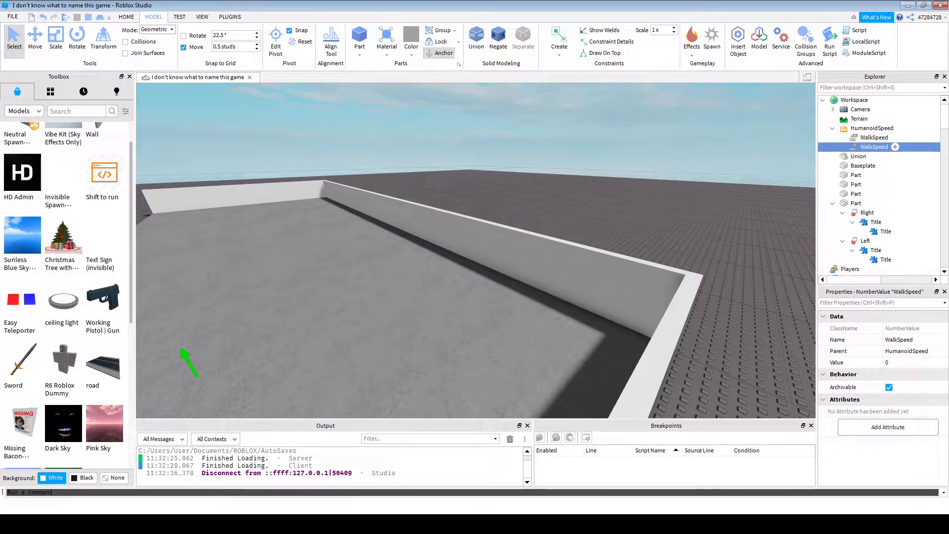
{"action": "type", "text": "JumpP"}
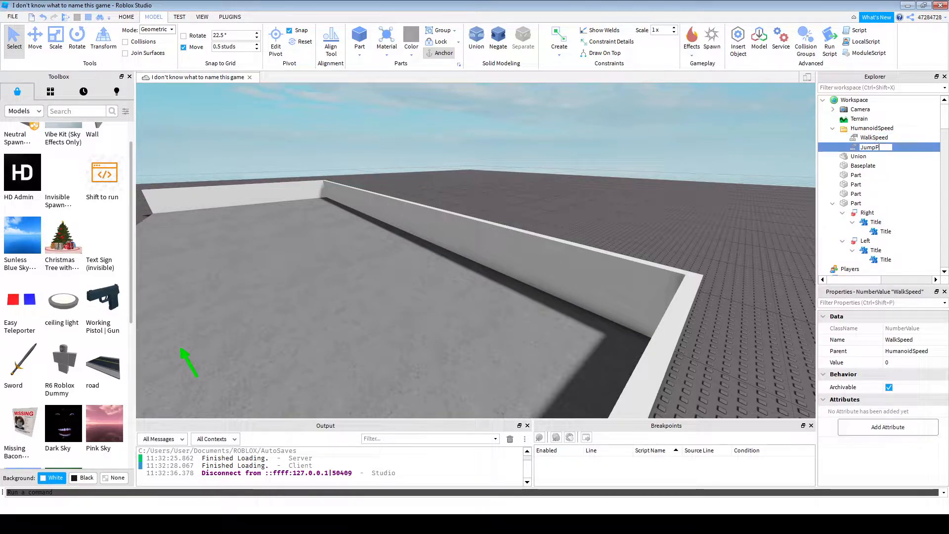
{"action": "type", "text": "ower"}
{"action": "key", "text": "Return"}
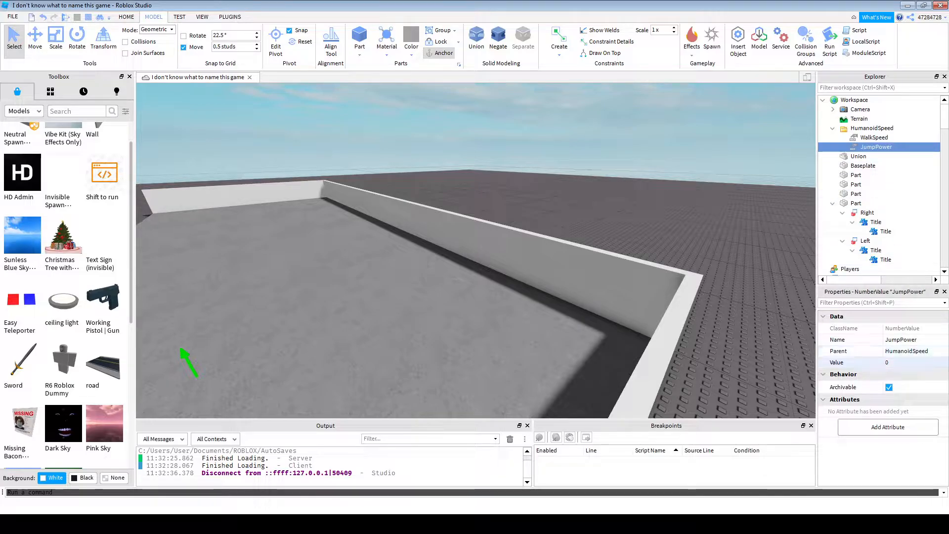
- Open the Value properties of JumpPower and WalkSpeed for editing
{"action": "left_click", "coordinate": [909, 363]}
{"action": "left_click", "coordinate": [895, 138]}
{"action": "left_click", "coordinate": [899, 362]}
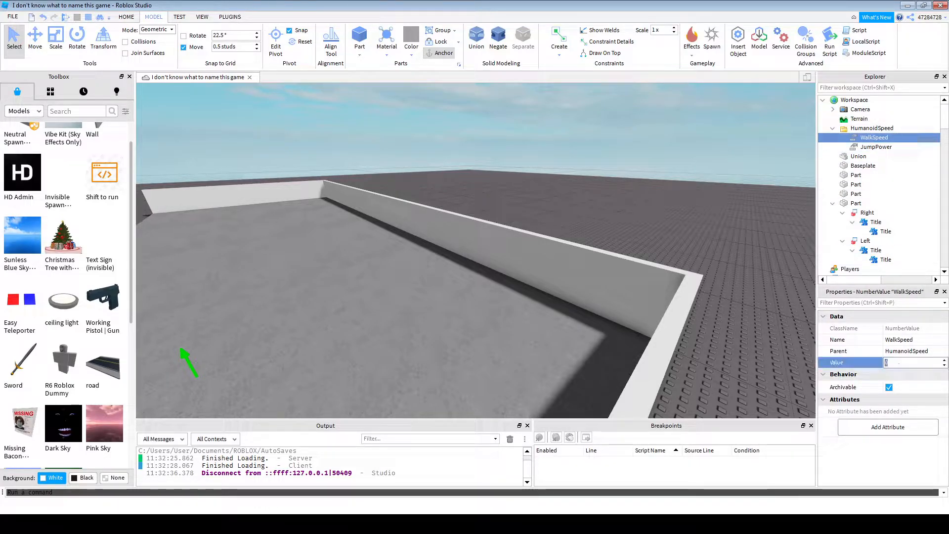
{"action": "left_click", "coordinate": [638, 143]}
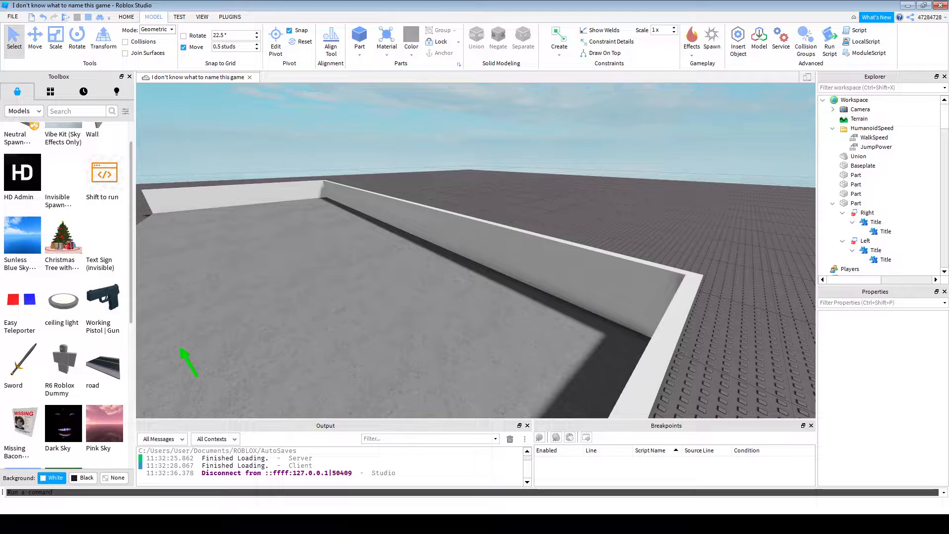
- Add a script to the HumanoidSpeed folder and clear out its default code
{"action": "left_click", "coordinate": [884, 128]}
{"action": "key", "text": "Return"}
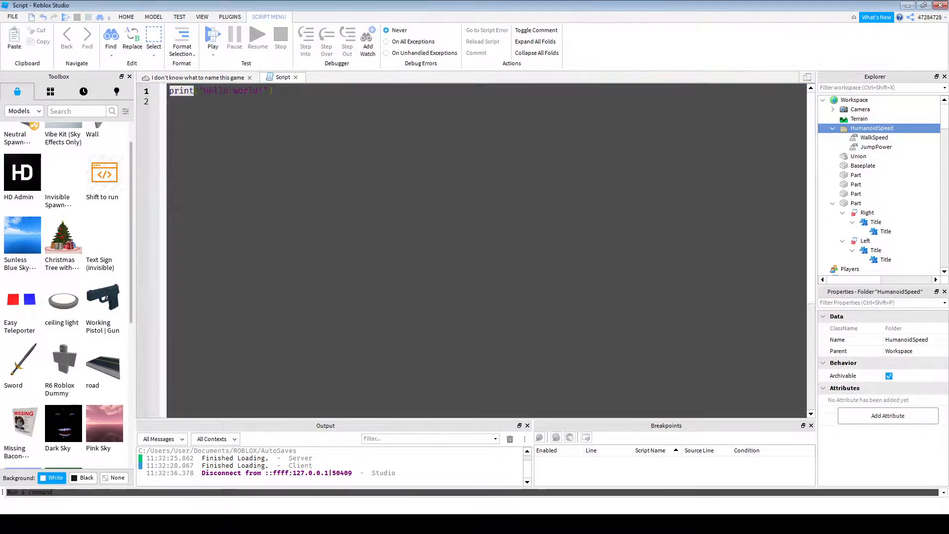
{"action": "key", "text": "ctrl+a"}
{"action": "type", "text": "game.Players."}
{"action": "key", "text": "BackSpace"}
{"action": "key", "text": "BackSpace"}
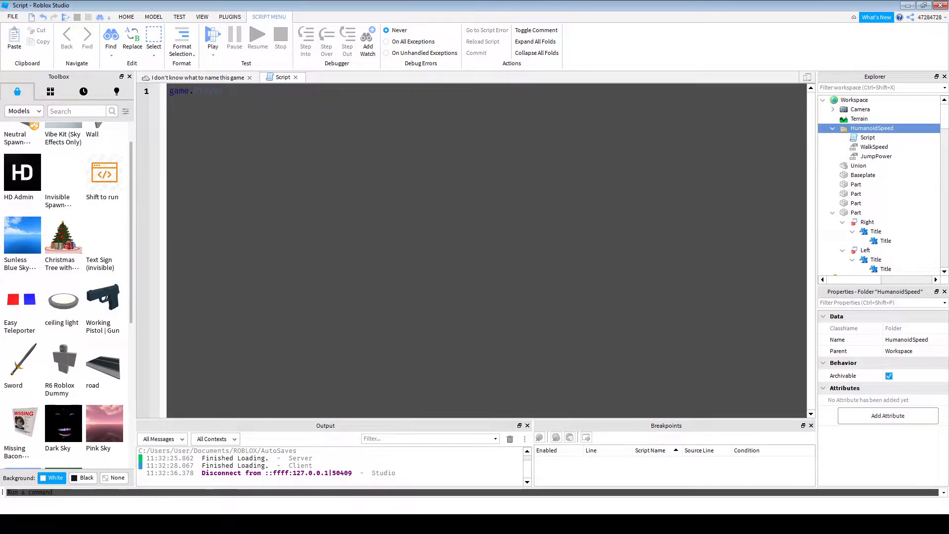
{"action": "type", "text": "local function ad"}
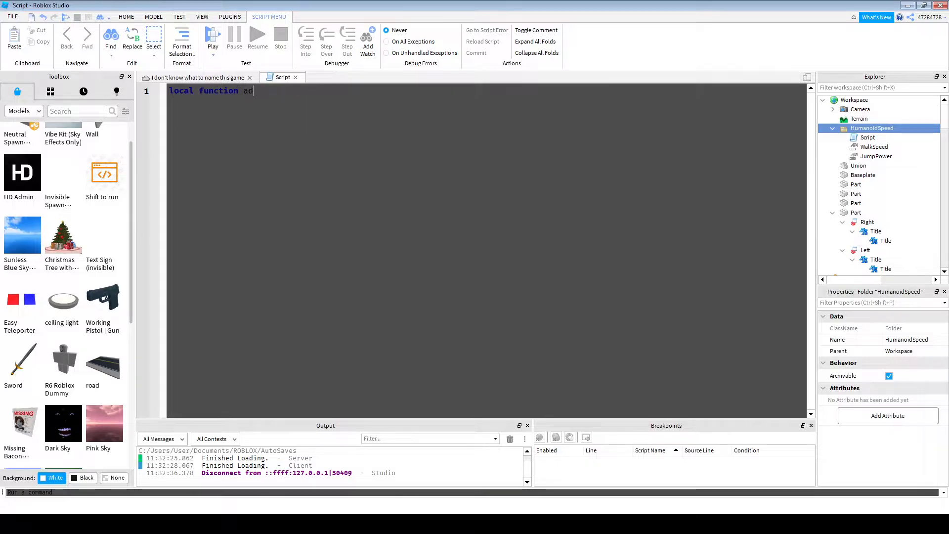
{"action": "type", "text": "ded()"}
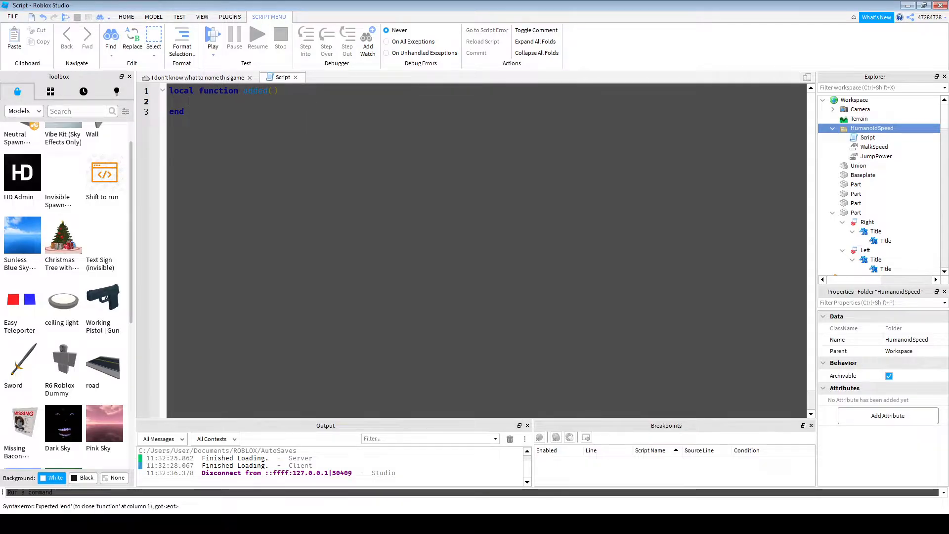
{"action": "type", "text": "game."}
{"action": "key", "text": "BackSpace"}
{"action": "key", "text": "BackSpace"}
{"action": "key", "text": "BackSpace"}
{"action": "key", "text": "BackSpace"}
{"action": "key", "text": "BackSpace"}
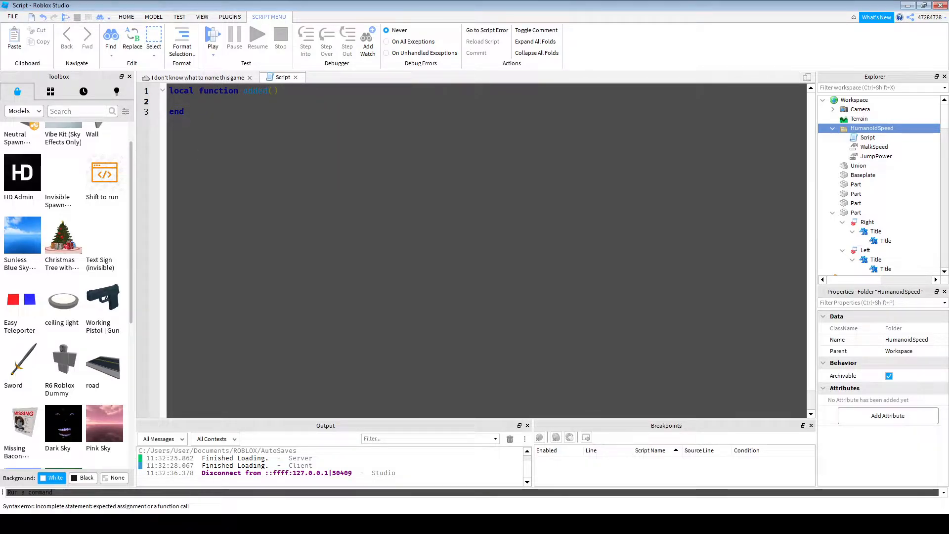
{"action": "key", "text": "Up"}
{"action": "key", "text": "Delete"}
{"action": "key", "text": "Delete"}
{"action": "key", "text": "Delete"}
{"action": "key", "text": "Delete"}
{"action": "key", "text": "Delete"}
{"action": "key", "text": "Delete"}
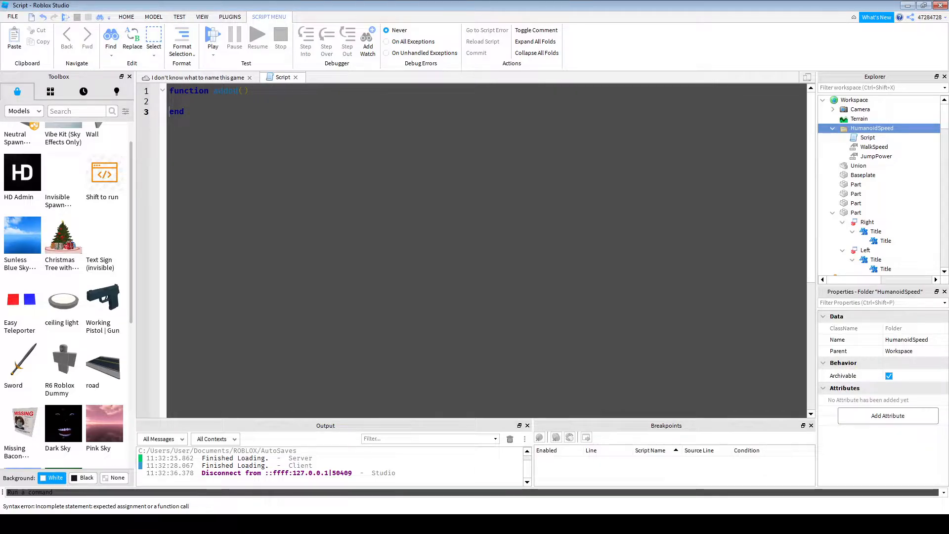
{"action": "left_click", "coordinate": [170, 100]}
{"action": "type", "text": "game.Players.PlayerAdded:Connect(fn"}
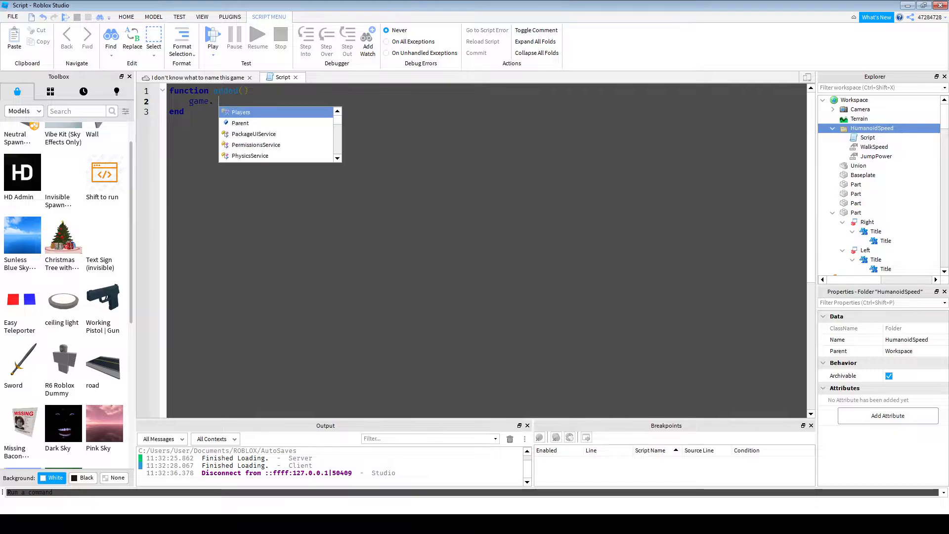
{"action": "key", "text": "BackSpace"}
{"action": "key", "text": "BackSpace"}
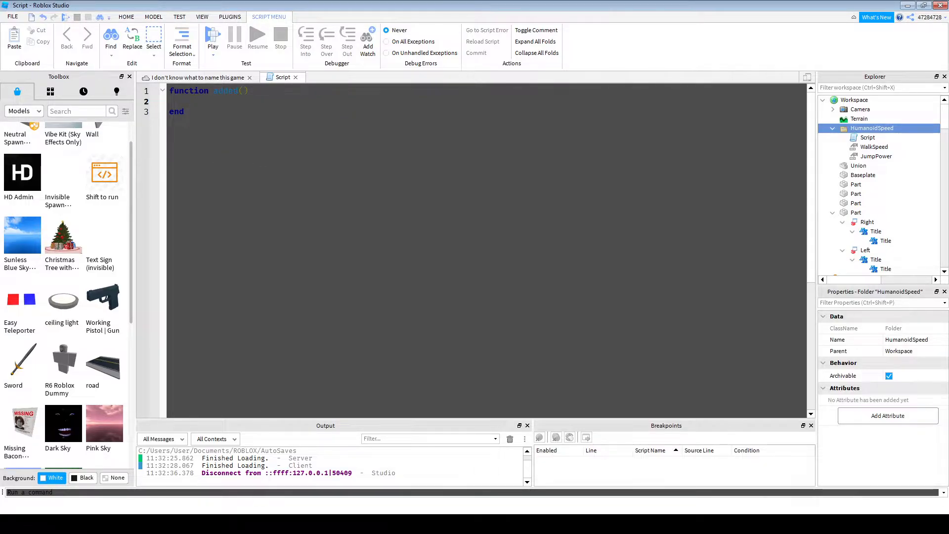
{"action": "left_click", "coordinate": [242, 90]}
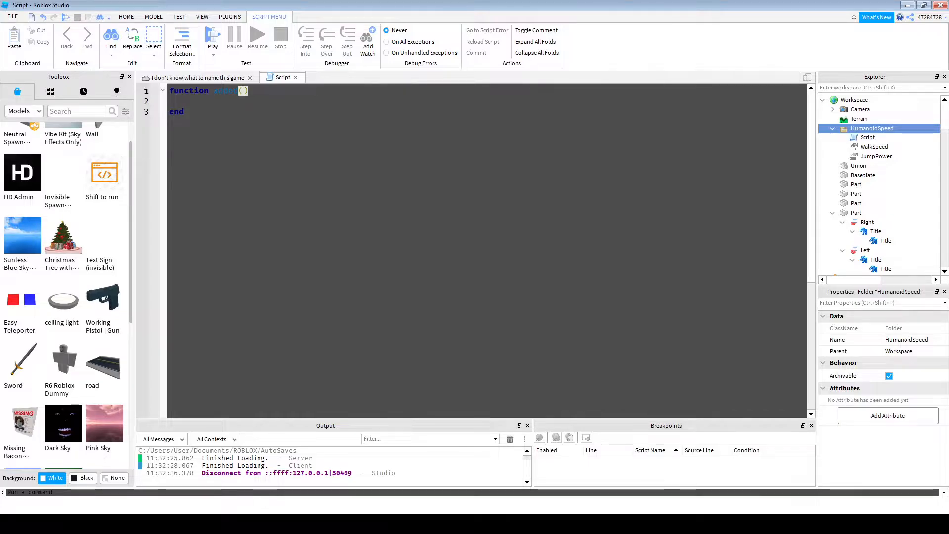
{"action": "type", "text": "plr"}
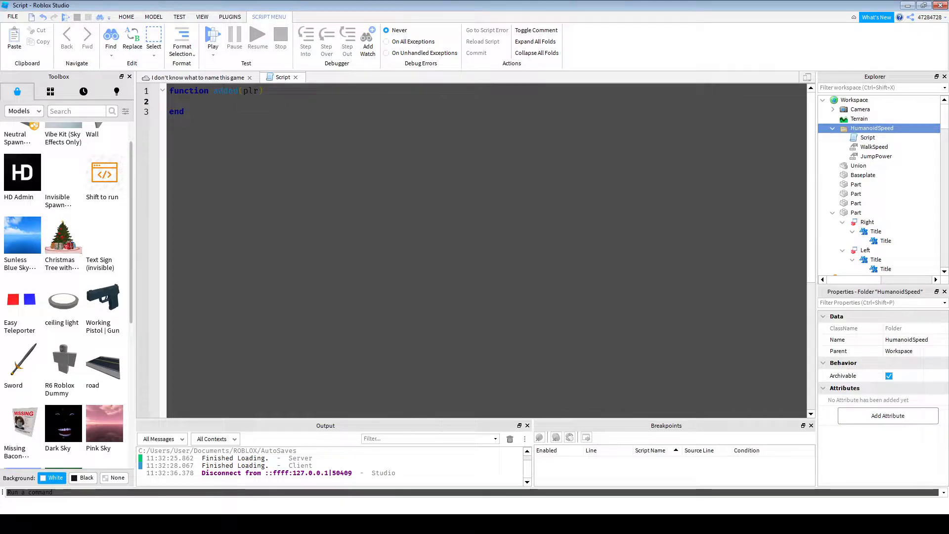
{"action": "type", "text": "script."}
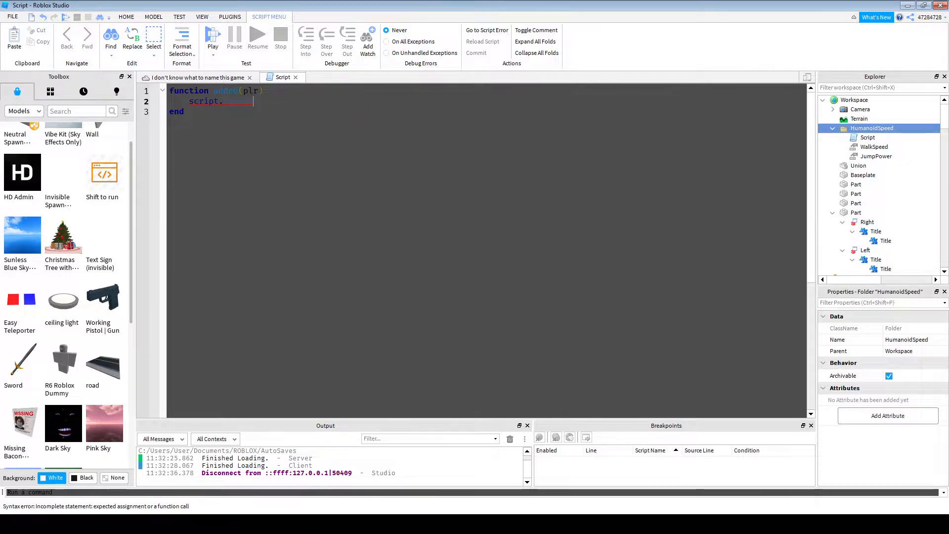
{"action": "type", "text": "lo"}
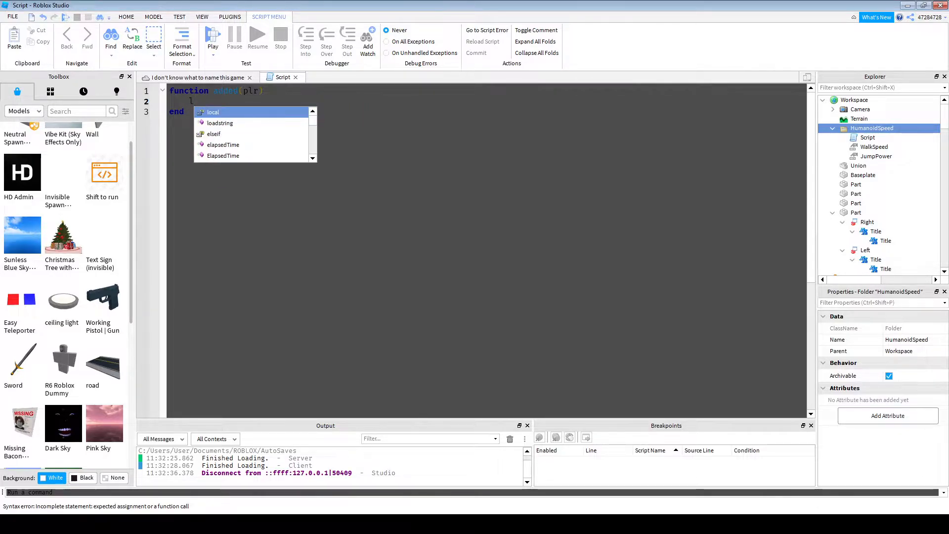
{"action": "key", "text": "BackSpace"}
{"action": "key", "text": "BackSpace"}
{"action": "type", "text": "function"}
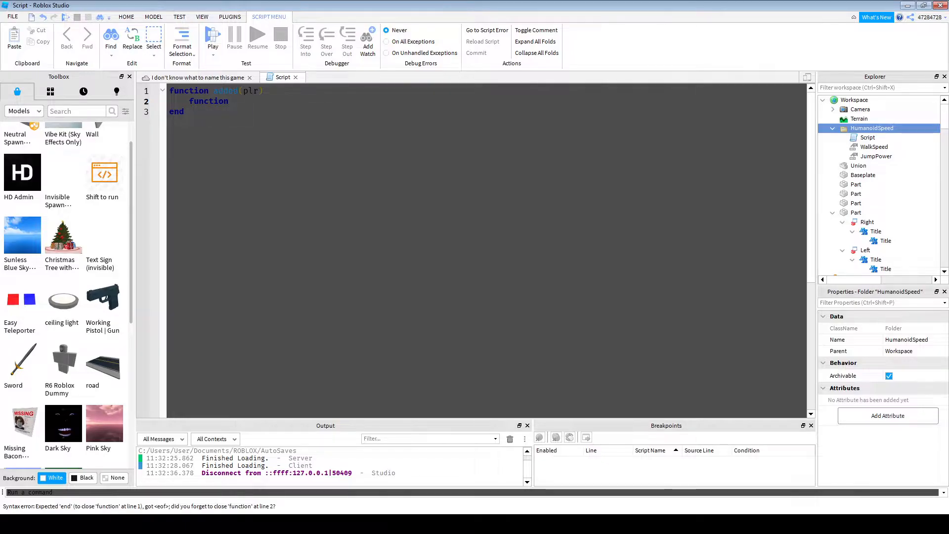
{"action": "key", "text": "ctrl+a"}
{"action": "key", "text": "BackSpace"}
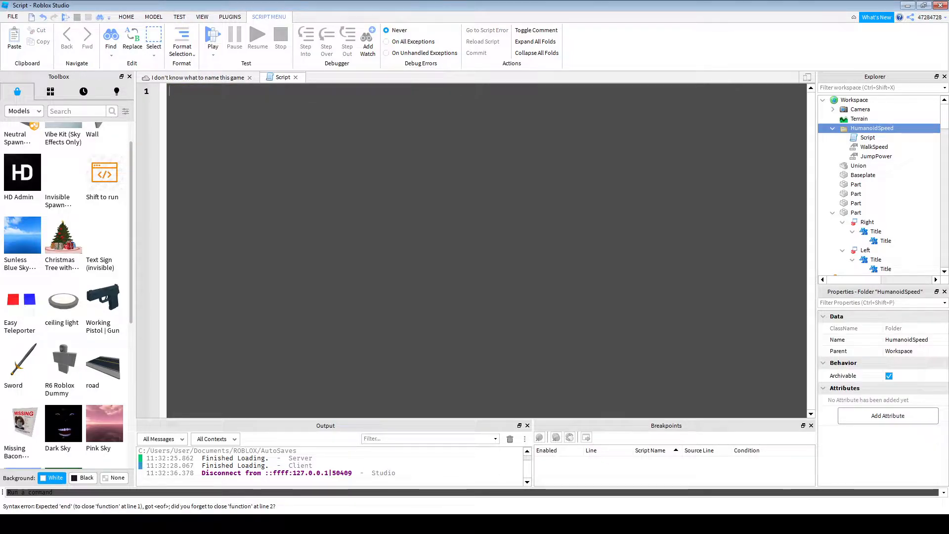
- Connect game.Players.PlayerAdded to a function(plr) and nest inside it a plr event connected to a function(char)
{"action": "type", "text": "game.Players.PlayerAdded:"}
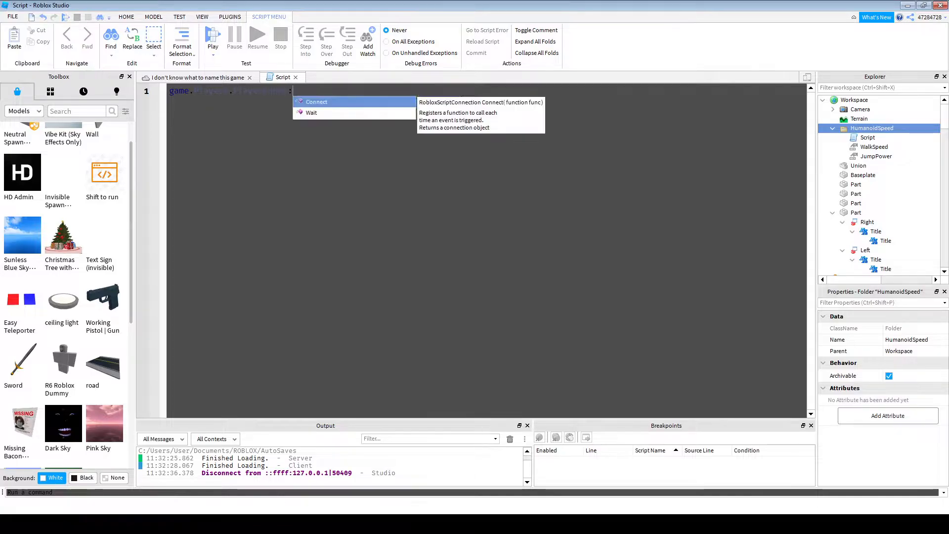
{"action": "type", "text": "Connect(function(plr))"}
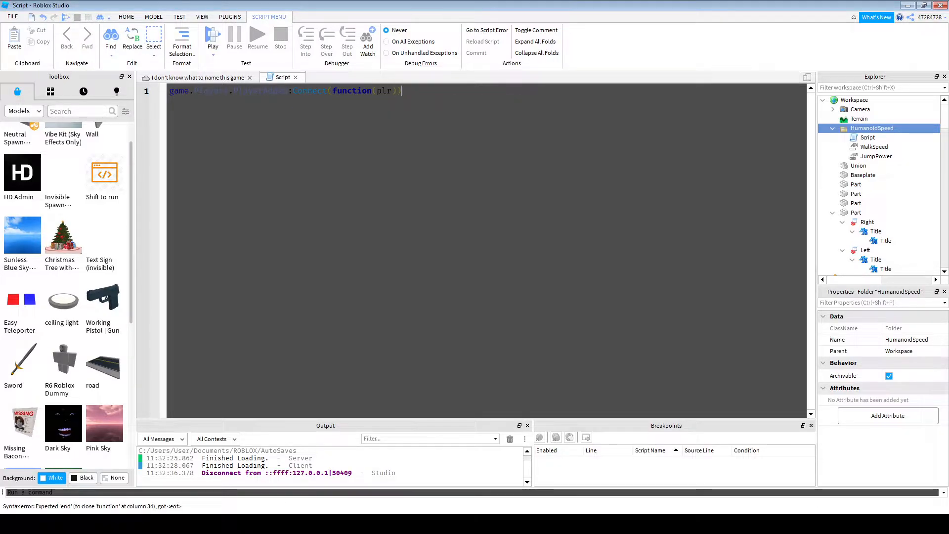
{"action": "type", "text": "plr.  "}
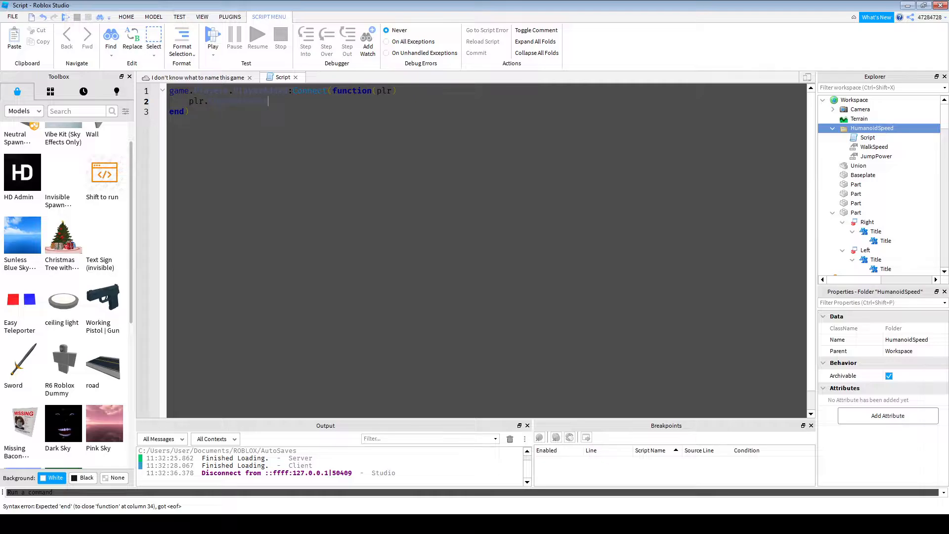
{"action": "type", "text": ":Connect"}
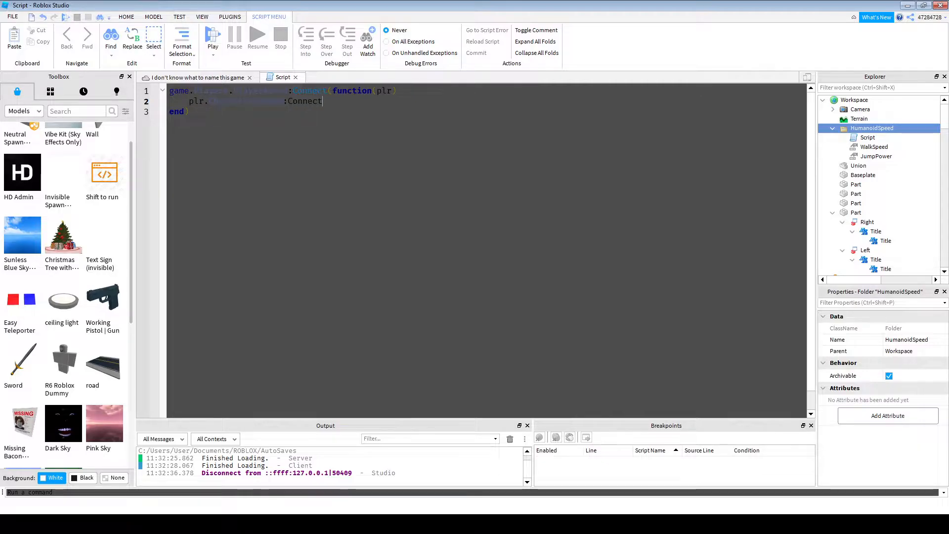
{"action": "type", "text": "(function("}
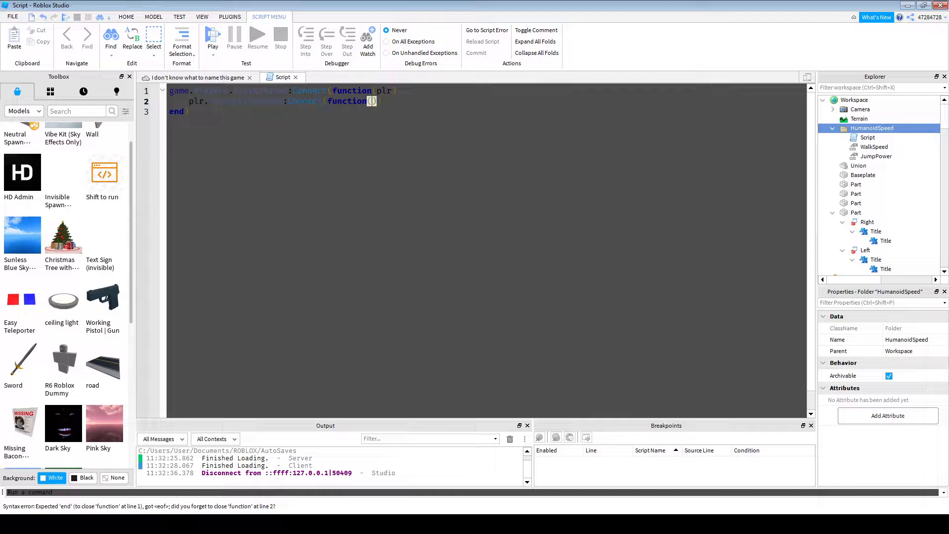
{"action": "type", "text": "char"}
{"action": "key", "text": "Return"}
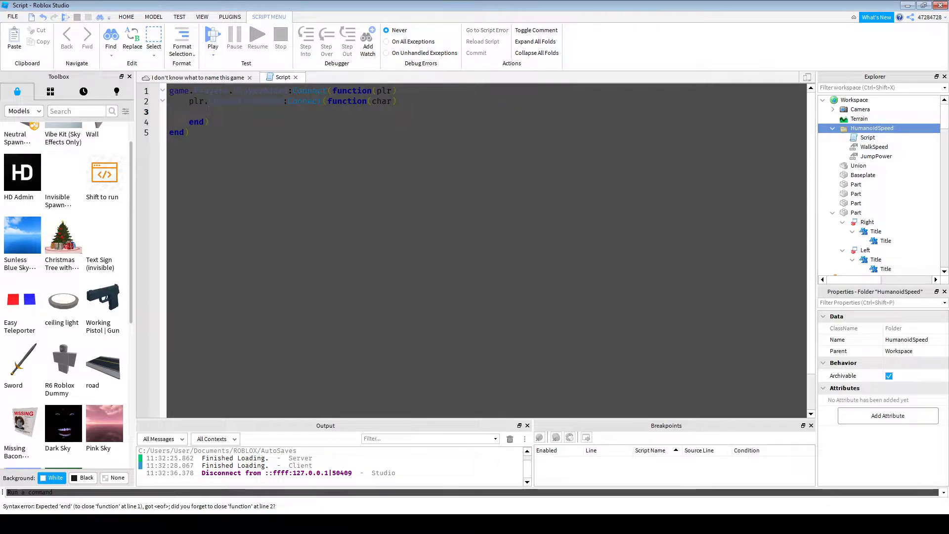
{"action": "type", "text": "plr."}
{"action": "key", "text": "BackSpace"}
{"action": "key", "text": "BackSpace"}
{"action": "key", "text": "BackSpace"}
{"action": "key", "text": "BackSpace"}
{"action": "type", "text": "char"}
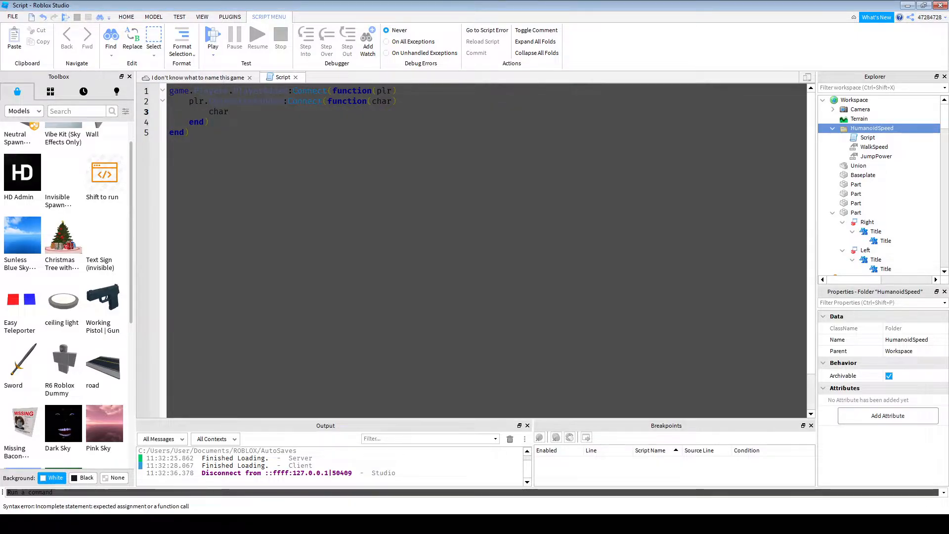
{"action": "key", "text": "BackSpace"}
{"action": "key", "text": "BackSpace"}
{"action": "key", "text": "BackSpace"}
{"action": "key", "text": "BackSpace"}
- Declare local hum = char.Humanoid inside the inner character function
{"action": "type", "text": "locla hum"}
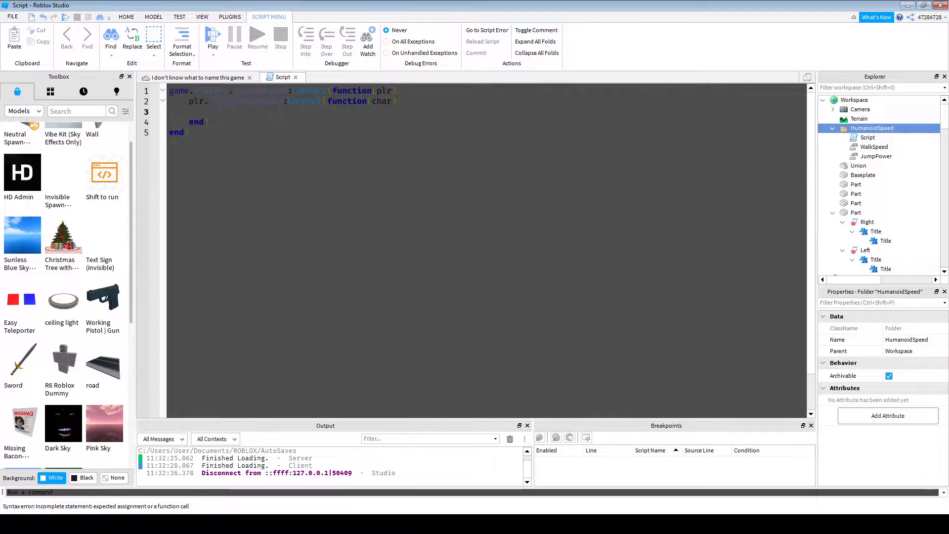
{"action": "type", "text": "local u"}
{"action": "type", "text": "um = char."}
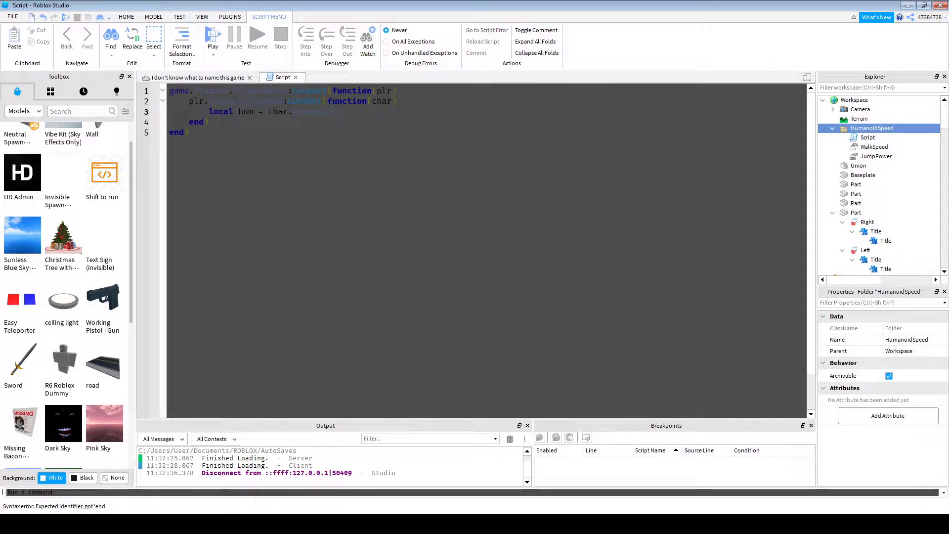
{"action": "type", "text": "Humanoid"}
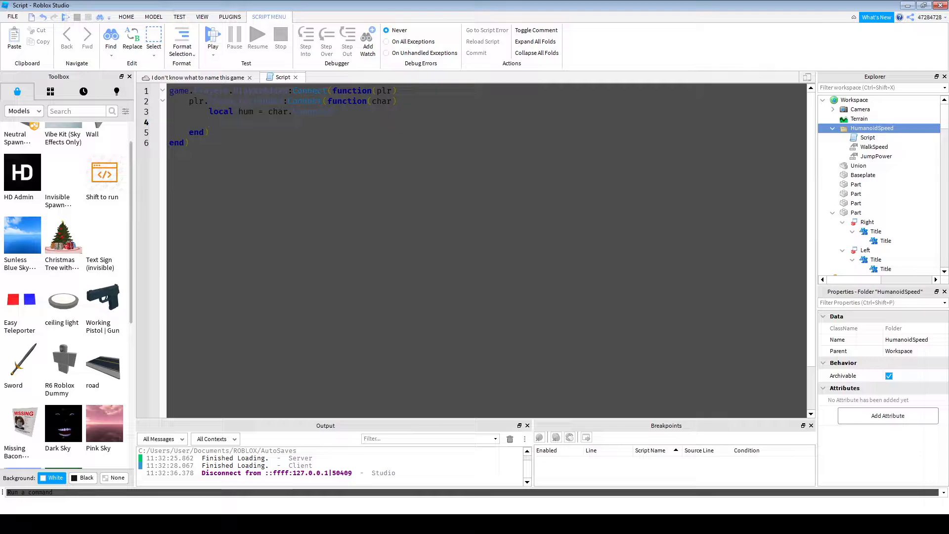
{"action": "type", "text": "hum."}
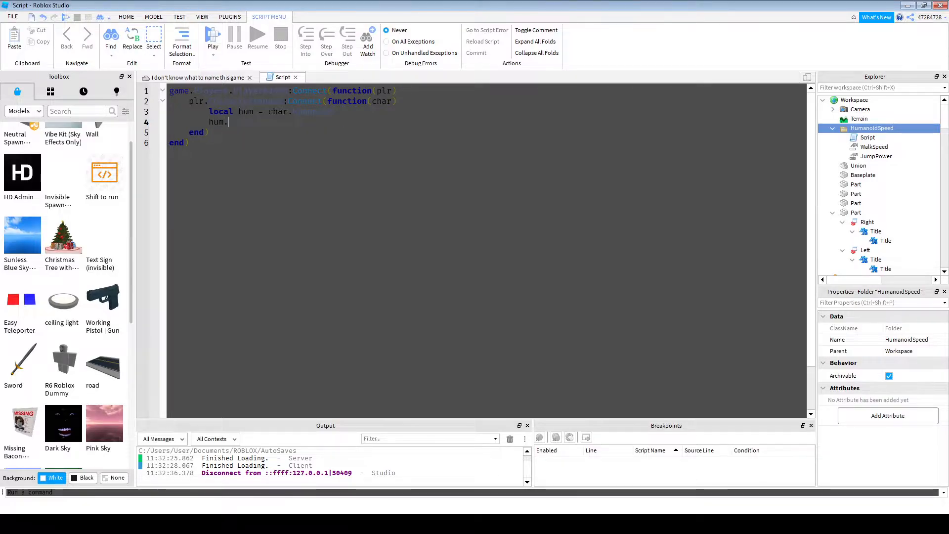
{"action": "key", "text": "BackSpace"}
{"action": "key", "text": "BackSpace"}
{"action": "key", "text": "BackSpace"}
{"action": "key", "text": "BackSpace"}
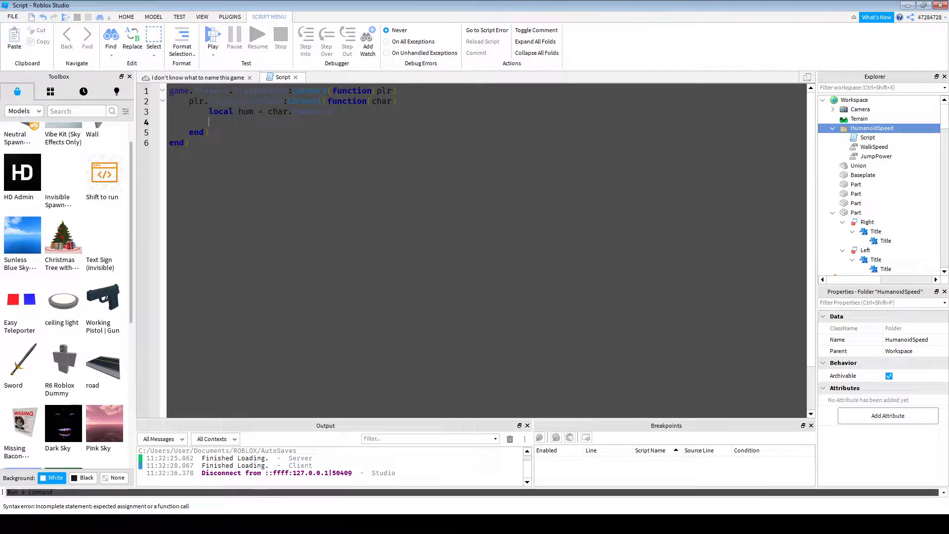
- Declare local walkspeed = script.Parent.WalkSpeed below the hum variable
{"action": "type", "text": "local walkspeed = script.Parent."}
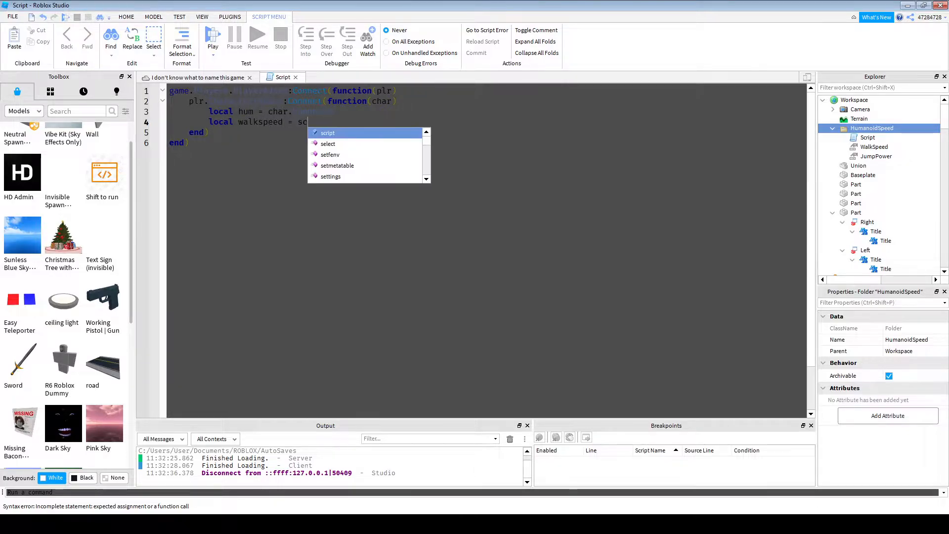
{"action": "key", "text": "BackSpace"}
{"action": "key", "text": "BackSpace"}
{"action": "key", "text": "BackSpace"}
{"action": "key", "text": "BackSpace"}
{"action": "key", "text": "BackSpace"}
{"action": "key", "text": "BackSpace"}
{"action": "key", "text": "BackSpace"}
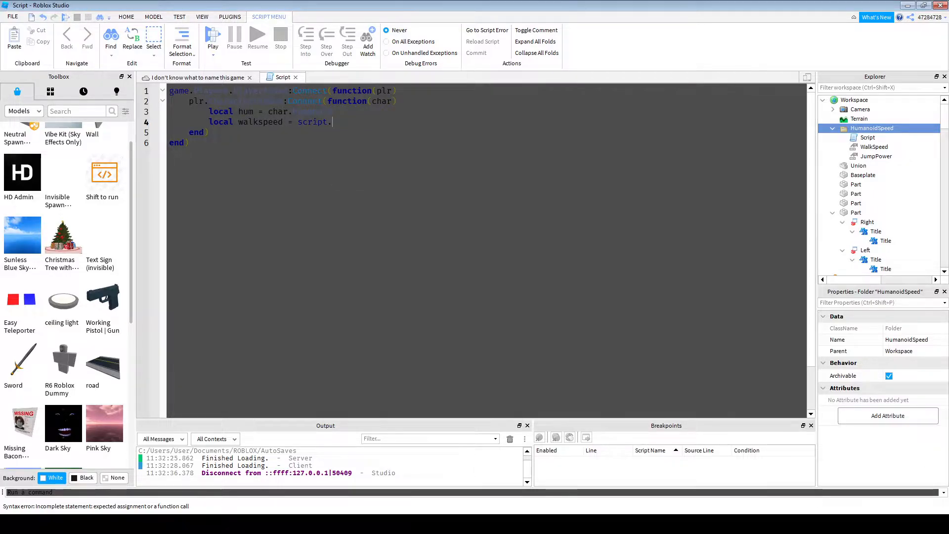
{"action": "type", "text": "Parent.WalkSpeed"}
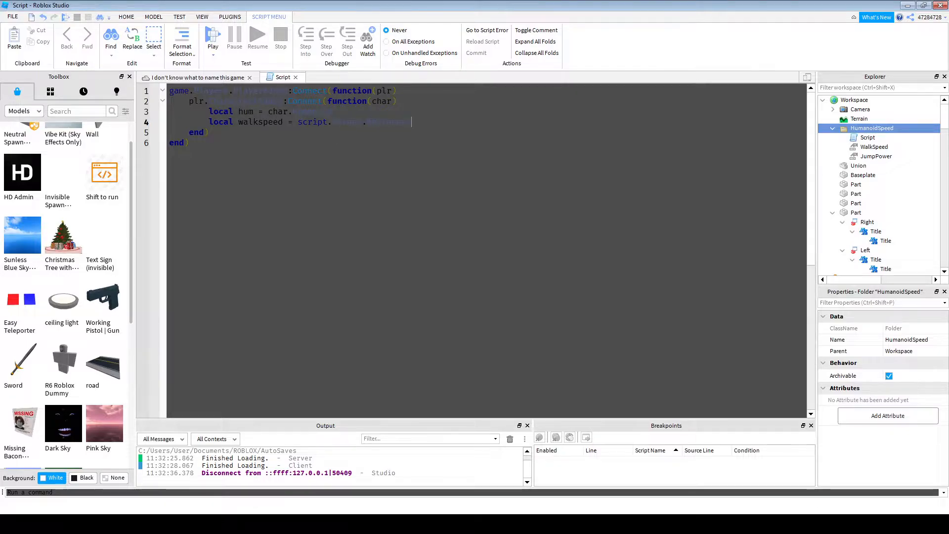
- Declare local jump = script.Parent.JumpPower below the walkspeed variable
{"action": "type", "text": "loical jhui"}
{"action": "type", "text": "local jump = sc"}
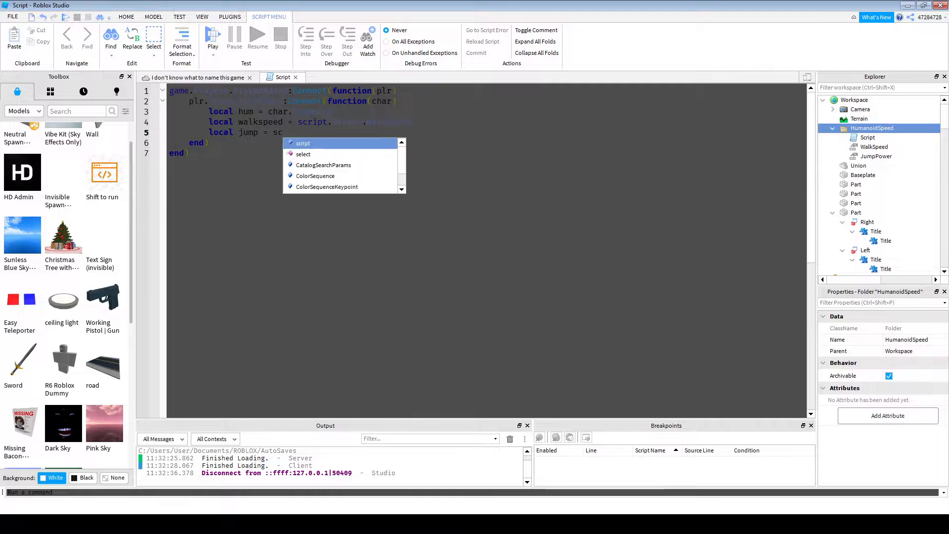
{"action": "type", "text": "ript.Parent."}
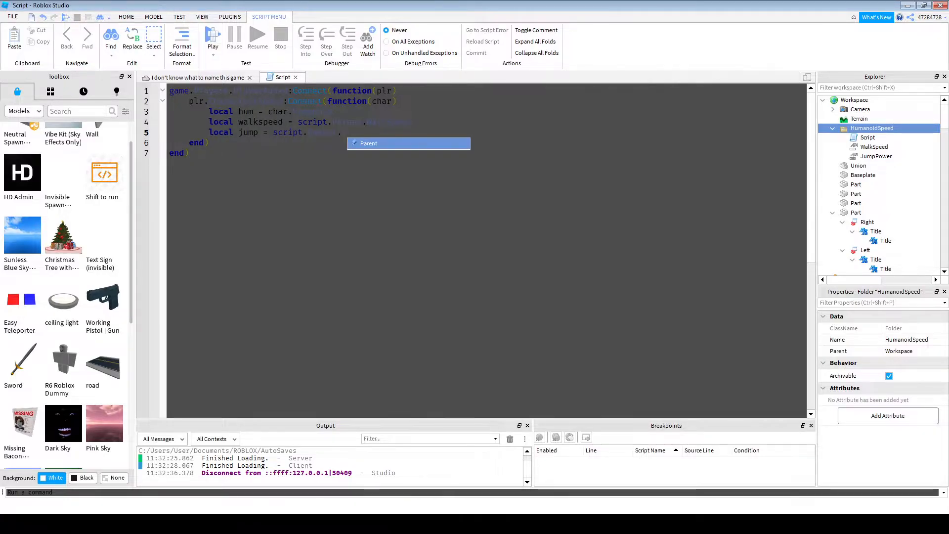
{"action": "type", "text": "JumpPower"}
{"action": "key", "text": "Return"}
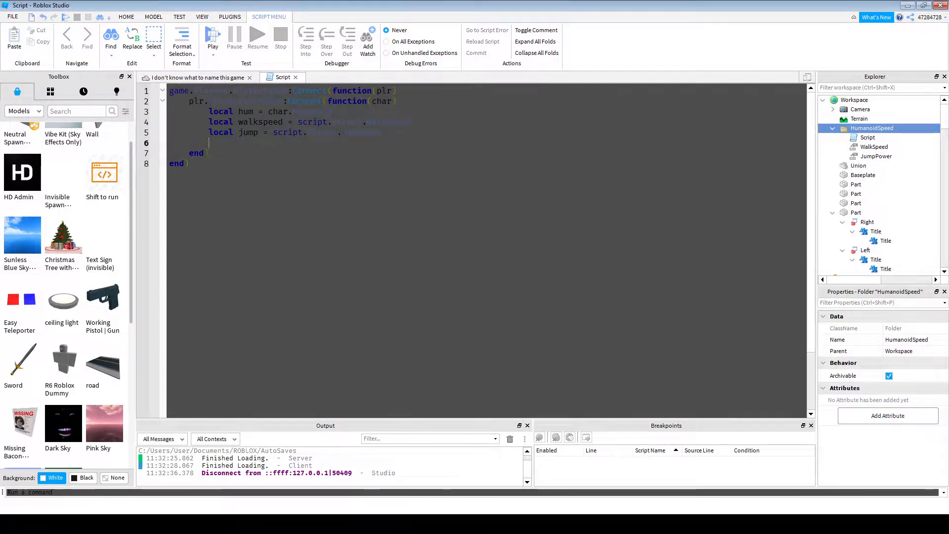
- Assign jump.Value to hum.JumpPower and walkspeed.Value to hum.WalkSpeed inside the character function
{"action": "type", "text": "hum.JumpPowe"}
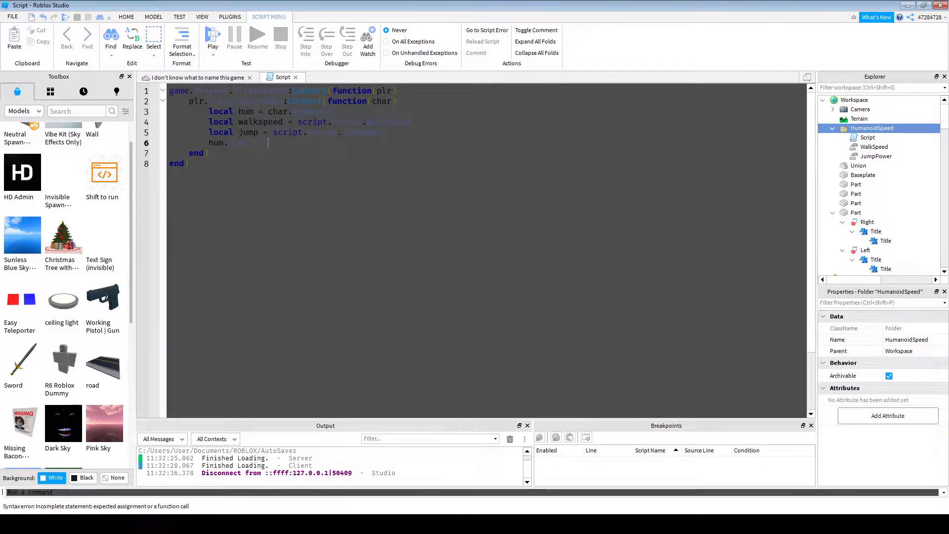
{"action": "type", "text": "r = jump.Value"}
{"action": "key", "text": "Return"}
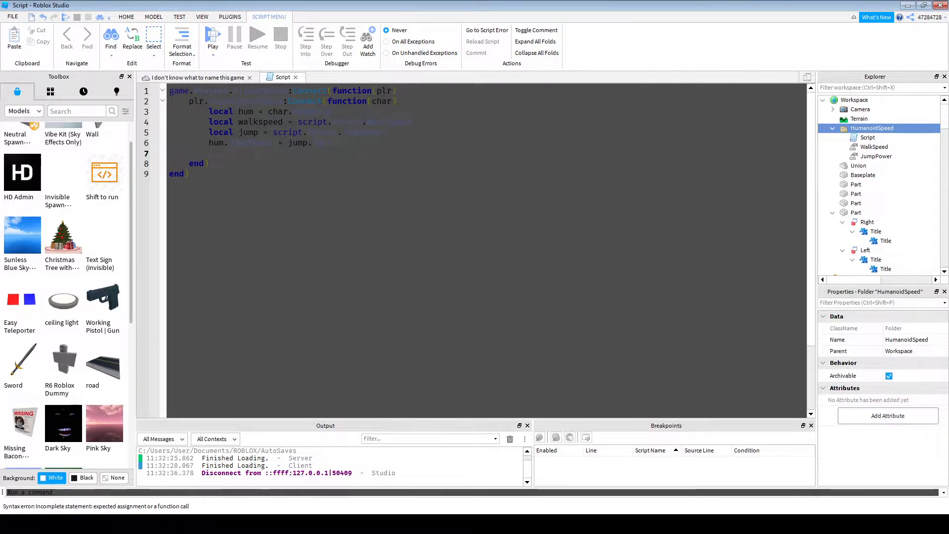
{"action": "type", "text": "hum.WalkSpeed"}
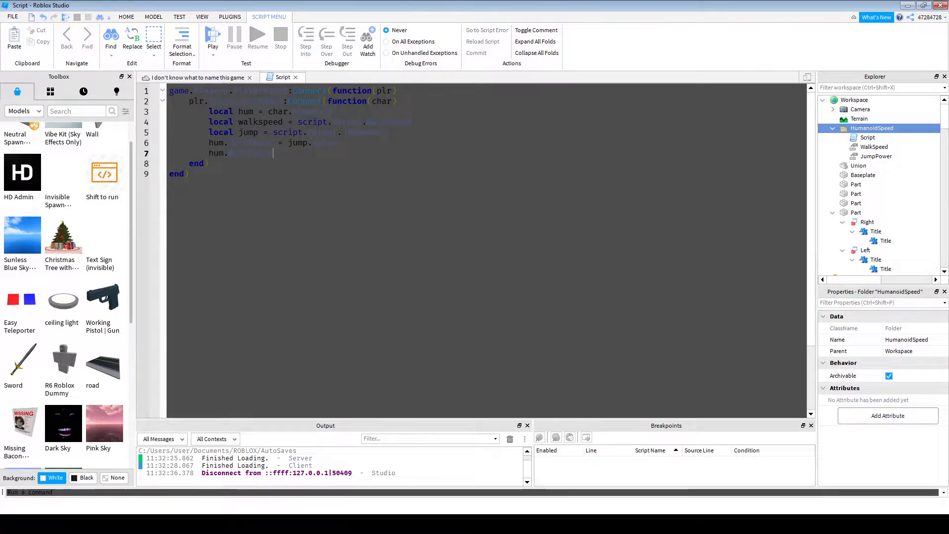
{"action": "type", "text": " = walkspeed.Value"}
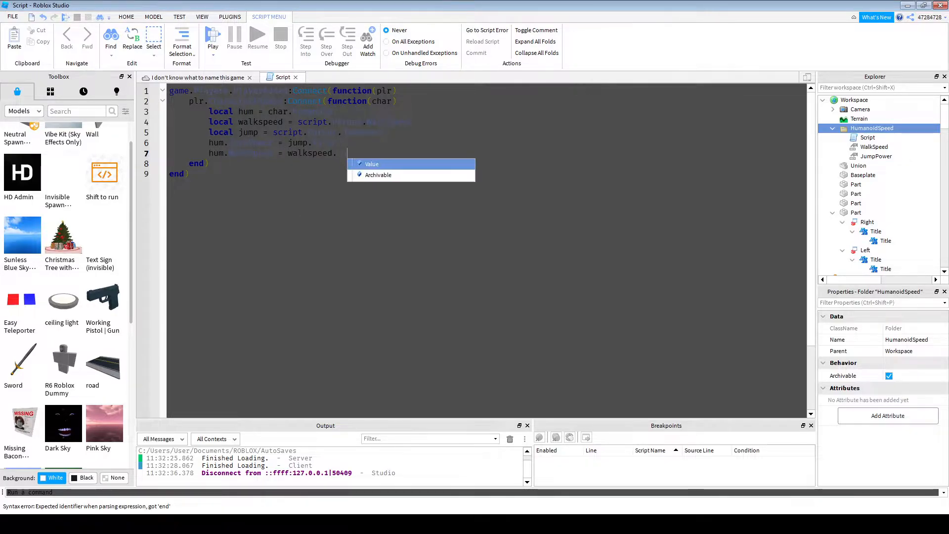
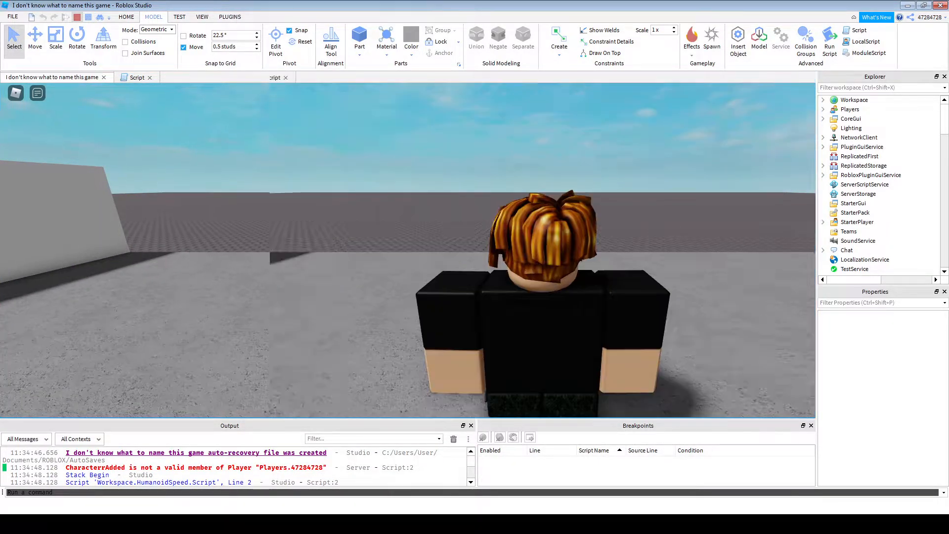
- Stop the playtest and correct the misspelled event name on line 2 to CharacterAdded
{"action": "key", "text": "shift+F5"}
{"action": "left_click", "coordinate": [249, 101]}
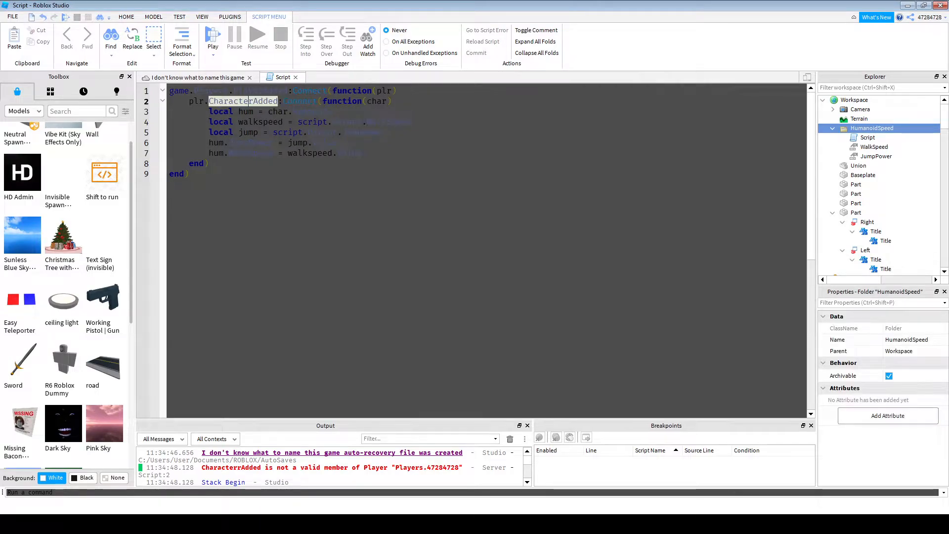
- Playtest the game, walk and look around the walled area, and check the HumanoidSpeed folder's contents before ending the test
{"action": "key", "text": "F5"}
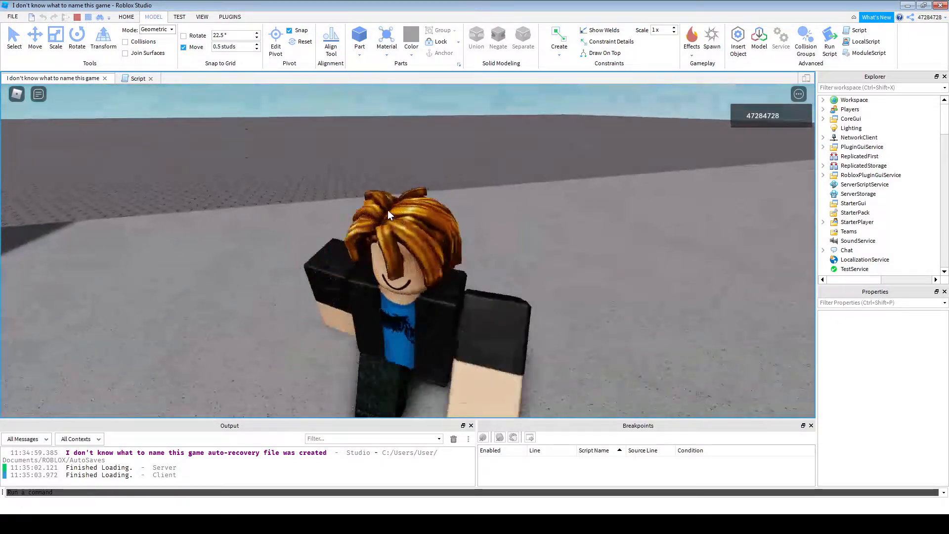
{"action": "right_click_drag", "start_coordinate": [387, 210], "coordinate": [409, 200]}
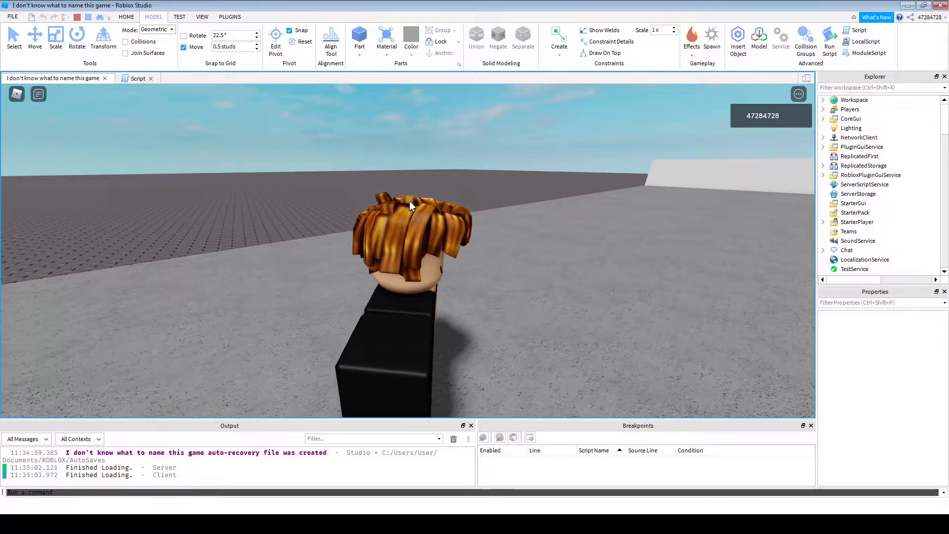
{"action": "key", "text": "s"}
{"action": "key", "text": "w"}
{"action": "right_click_drag", "start_coordinate": [409, 201], "coordinate": [438, 203]}
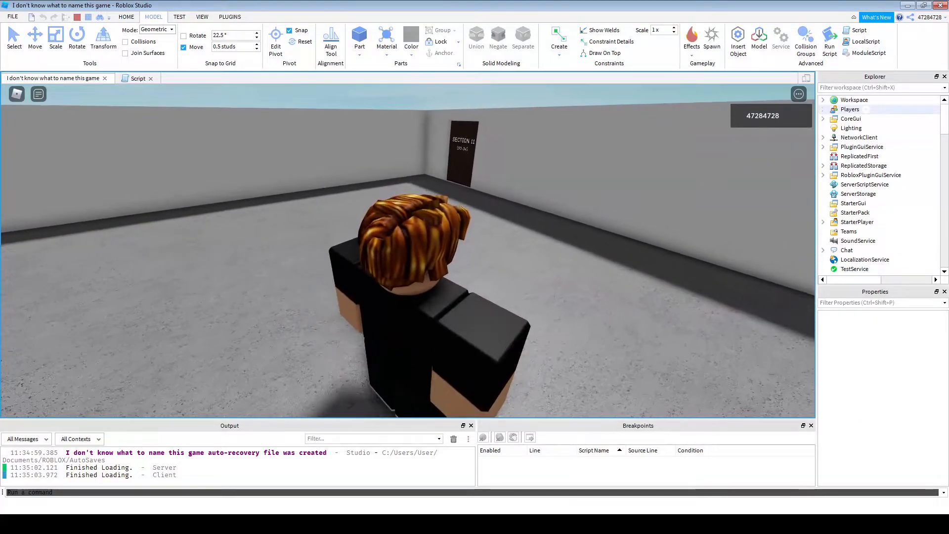
{"action": "left_click", "coordinate": [872, 128]}
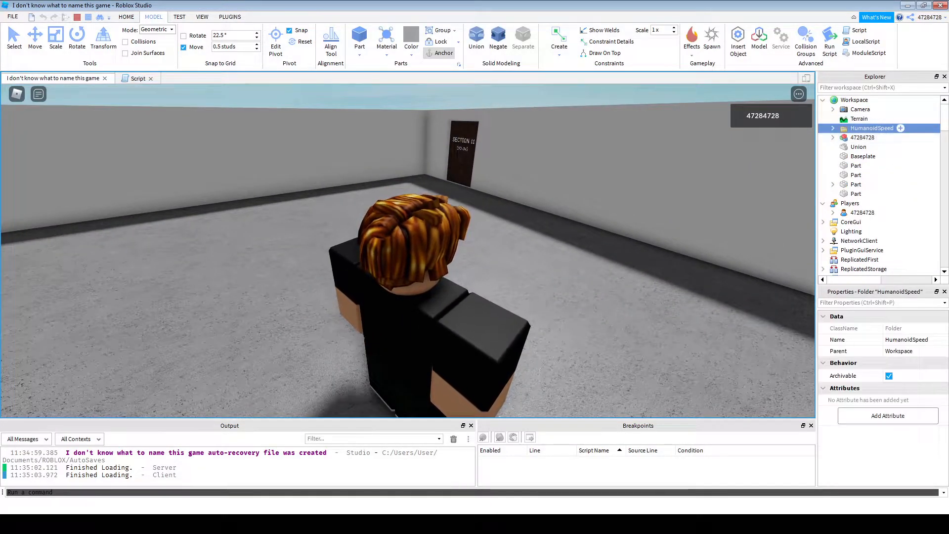
{"action": "left_click", "coordinate": [833, 128]}
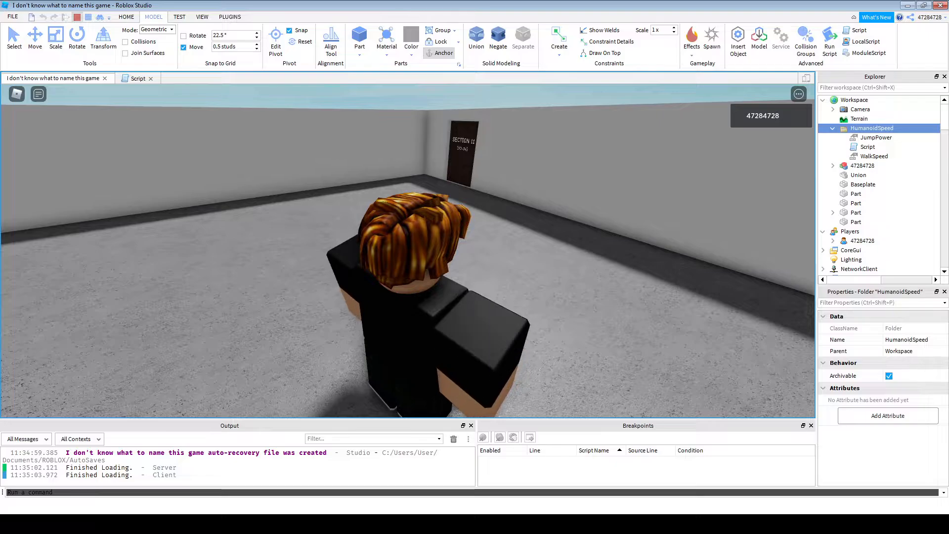
{"action": "key", "text": "shift+F5"}
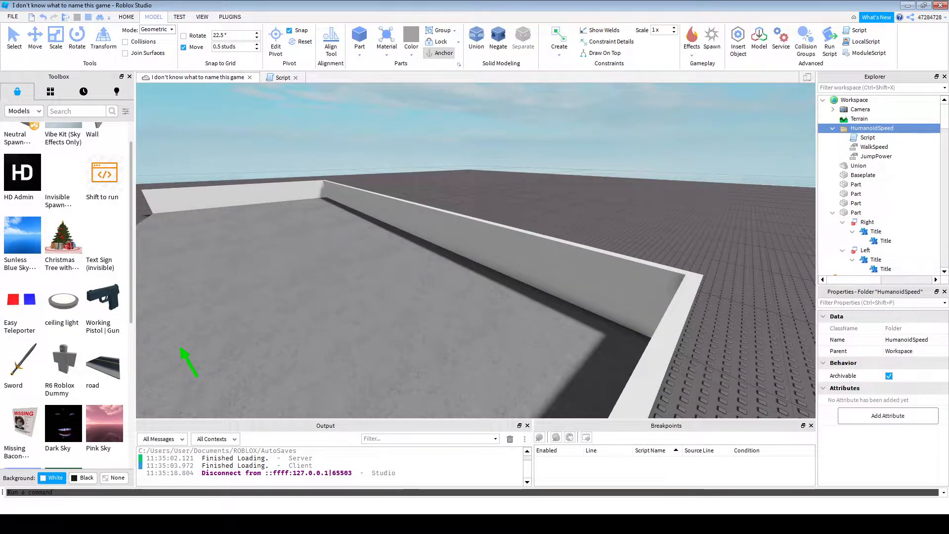
- Insert the player's avatar as a character model on the floor inside the walled structure
{"action": "key", "text": "w"}
{"action": "right_click_drag", "start_coordinate": [476, 250], "coordinate": [534, 227]}
{"action": "key", "text": "w"}
{"action": "right_click", "coordinate": [591, 229]}
{"action": "left_click", "coordinate": [549, 228]}
{"action": "key", "text": "s"}
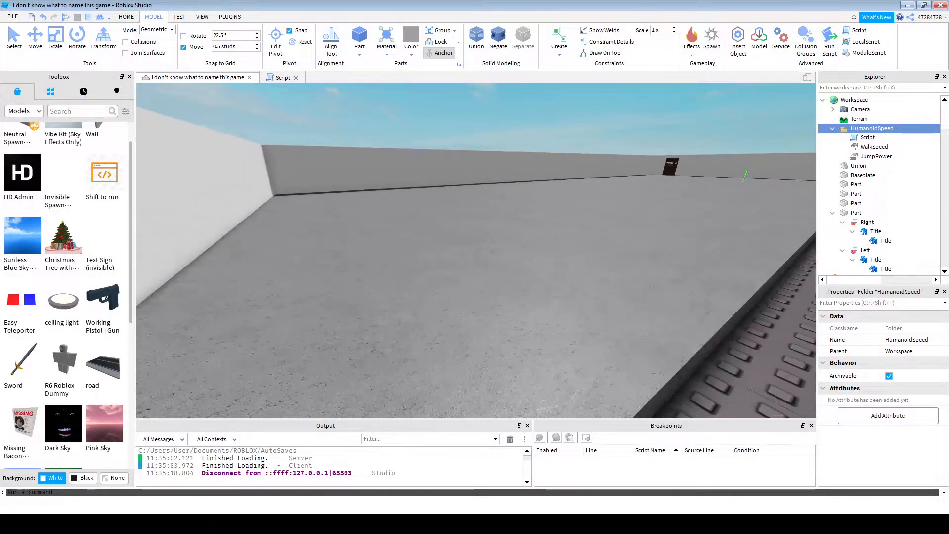
{"action": "left_click", "coordinate": [51, 92]}
{"action": "key", "text": "s"}
{"action": "right_click_drag", "start_coordinate": [475, 250], "coordinate": [455, 250]}
{"action": "left_click", "coordinate": [17, 91]}
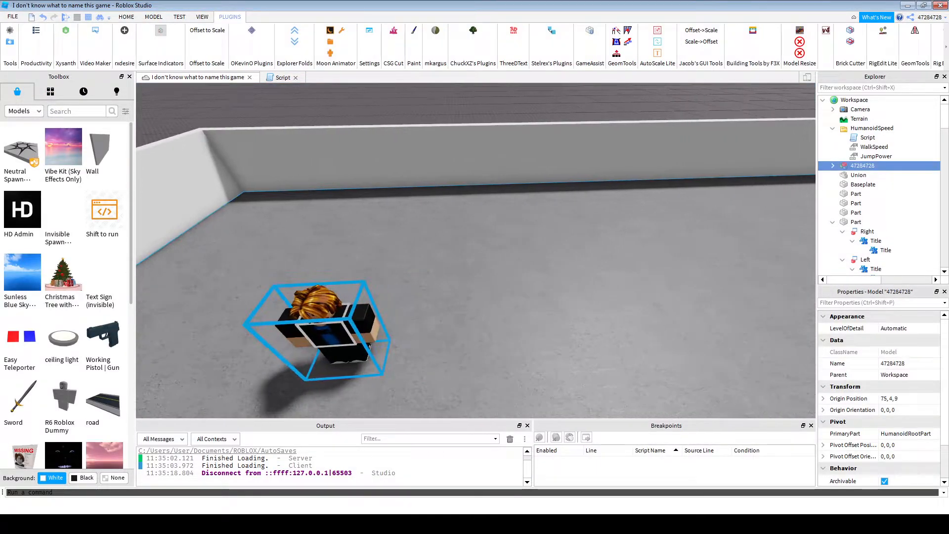
- Move the avatar model across the floor to position 82, 4, 13
{"action": "key", "text": "w"}
{"action": "right_click_drag", "start_coordinate": [475, 250], "coordinate": [544, 250]}
{"action": "key", "text": "a"}
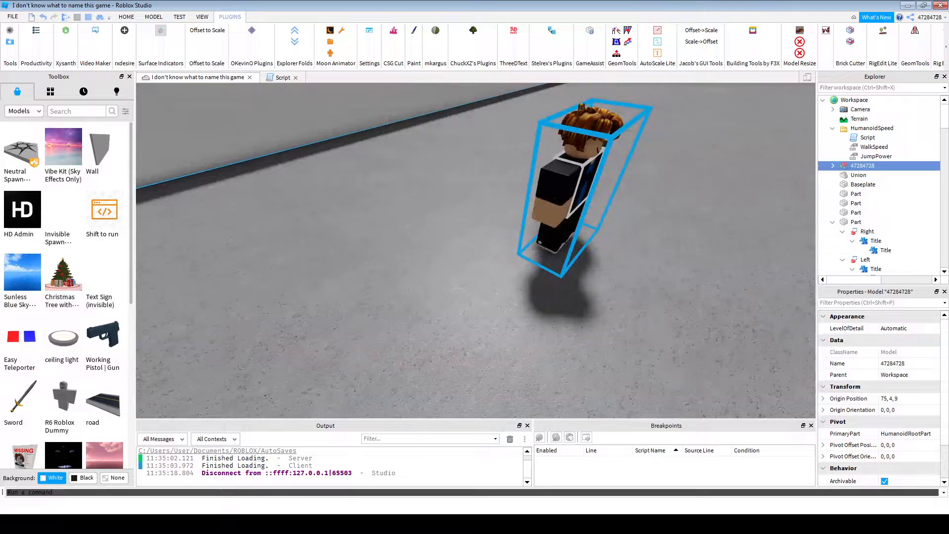
{"action": "left_click_drag", "start_coordinate": [575, 190], "coordinate": [371, 198]}
{"action": "right_click_drag", "start_coordinate": [371, 198], "coordinate": [326, 198]}
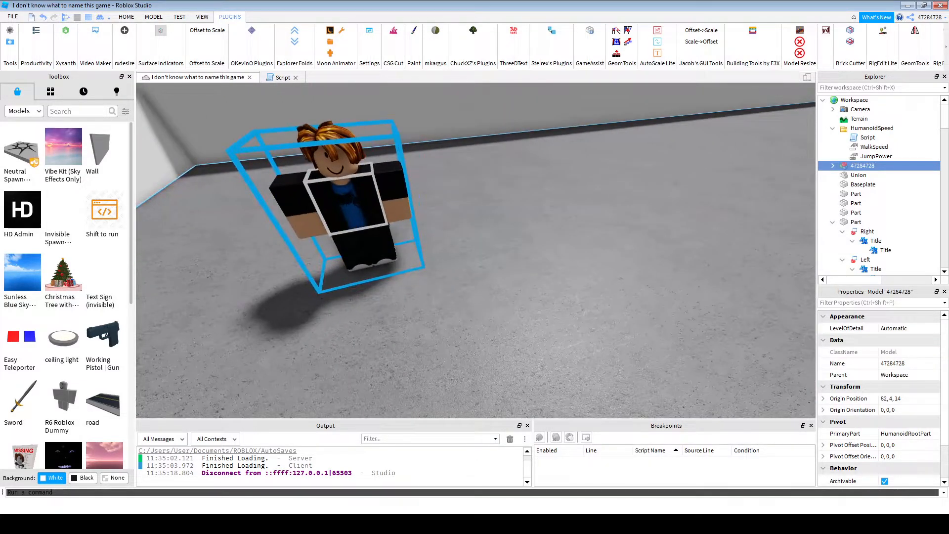
{"action": "key", "text": "a"}
{"action": "mouse_move", "coordinate": [415, 203]}
{"action": "left_mouse_down"}
{"action": "mouse_move", "coordinate": [357, 183]}
{"action": "mouse_move", "coordinate": [418, 213]}
{"action": "left_mouse_up"}
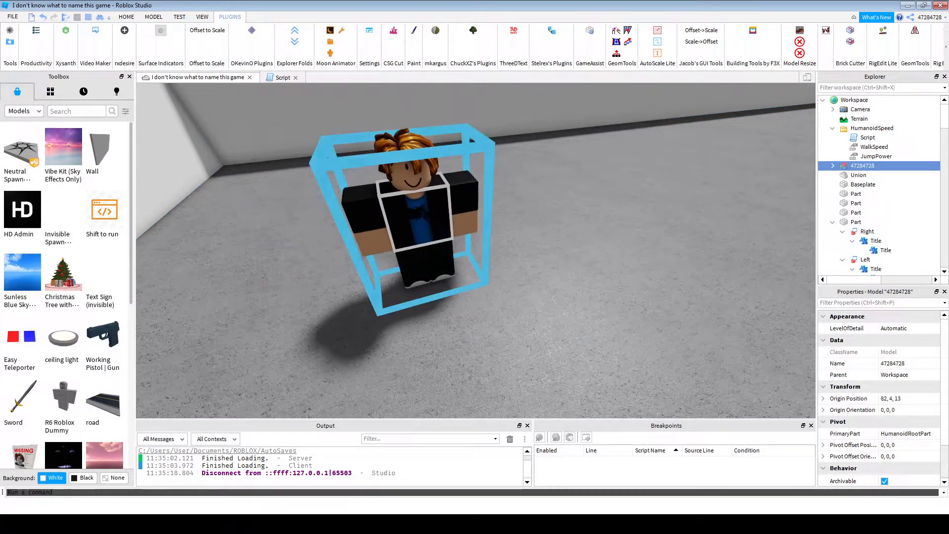
{"action": "key", "text": "a"}
{"action": "key", "text": "d"}
{"action": "key", "text": "a"}
- Turn the avatar model to orientation 0, 90, 0 and move it to position 79.5, 4, 15.5
{"action": "left_click", "coordinate": [126, 17]}
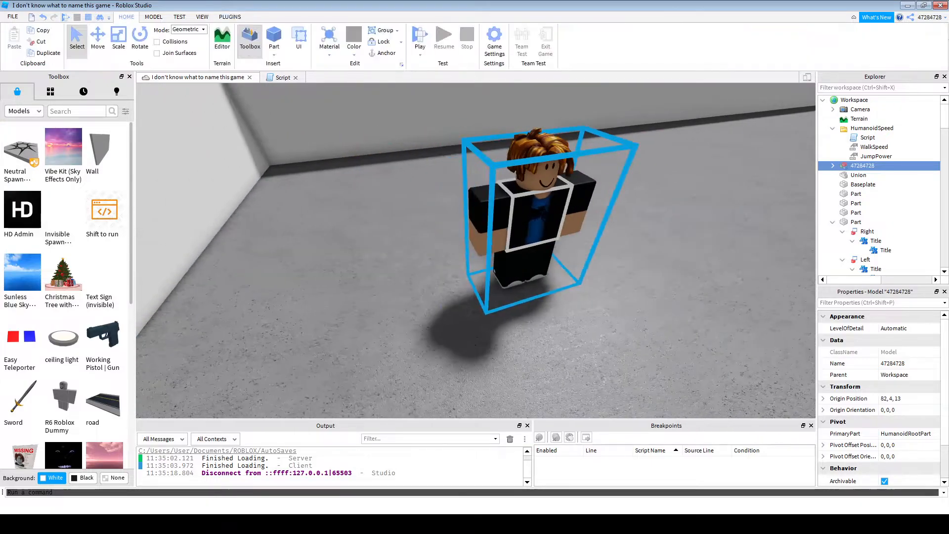
{"action": "left_click", "coordinate": [153, 17]}
{"action": "scroll", "coordinate": [509, 247], "scroll_direction": "down", "scroll_amount": 4}
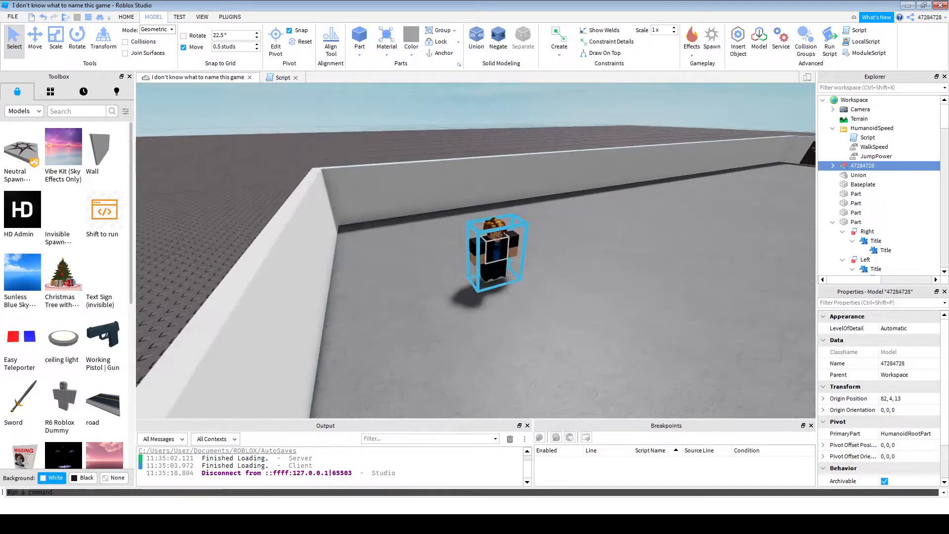
{"action": "right_click_drag", "start_coordinate": [499, 252], "coordinate": [490, 282]}
{"action": "scroll", "coordinate": [489, 277], "scroll_direction": "up", "scroll_amount": 2}
{"action": "left_click_drag", "start_coordinate": [487, 277], "coordinate": [521, 154]}
{"action": "scroll", "coordinate": [464, 247], "scroll_direction": "down", "scroll_amount": 3}
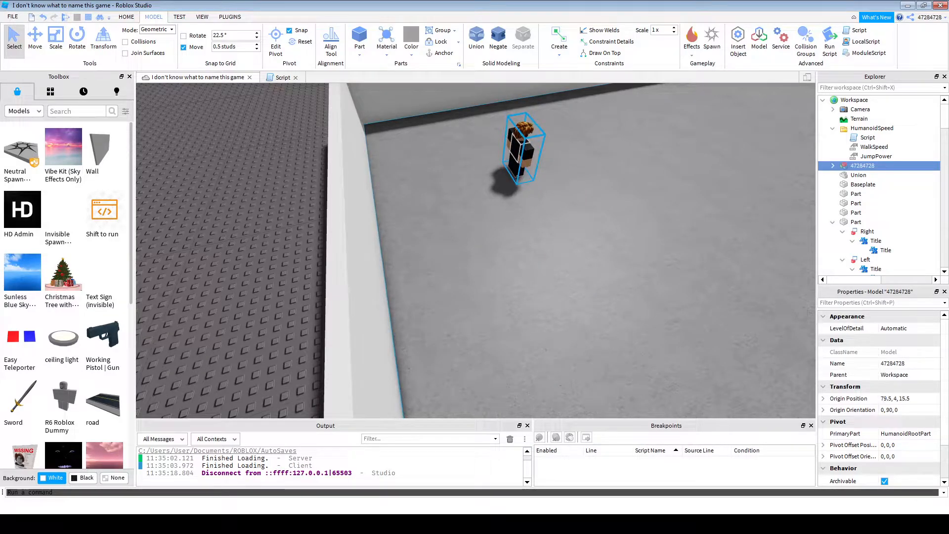
{"action": "scroll", "coordinate": [514, 198], "scroll_direction": "up", "scroll_amount": 2}
{"action": "right_click_drag", "start_coordinate": [514, 197], "coordinate": [554, 218]}
- Insert a block part and place it on the floor directly beside the avatar
{"action": "left_click", "coordinate": [359, 36]}
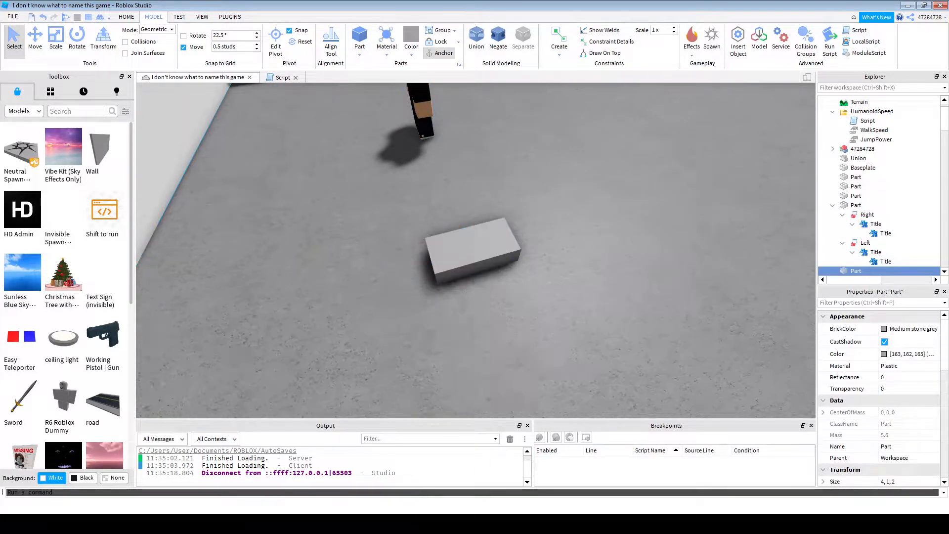
{"action": "left_click", "coordinate": [454, 207]}
{"action": "left_click_drag", "start_coordinate": [470, 250], "coordinate": [428, 205]}
{"action": "right_click_drag", "start_coordinate": [427, 205], "coordinate": [490, 173]}
{"action": "key", "text": "d"}
{"action": "left_click_drag", "start_coordinate": [524, 316], "coordinate": [454, 299]}
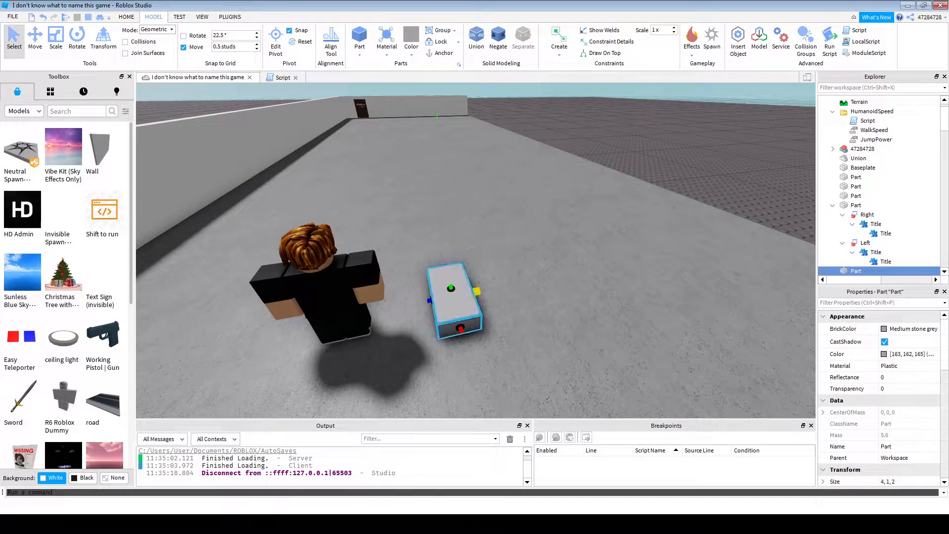
{"action": "left_click_drag", "start_coordinate": [454, 300], "coordinate": [380, 208]}
{"action": "key", "text": "a"}
{"action": "right_click_drag", "start_coordinate": [380, 207], "coordinate": [361, 242]}
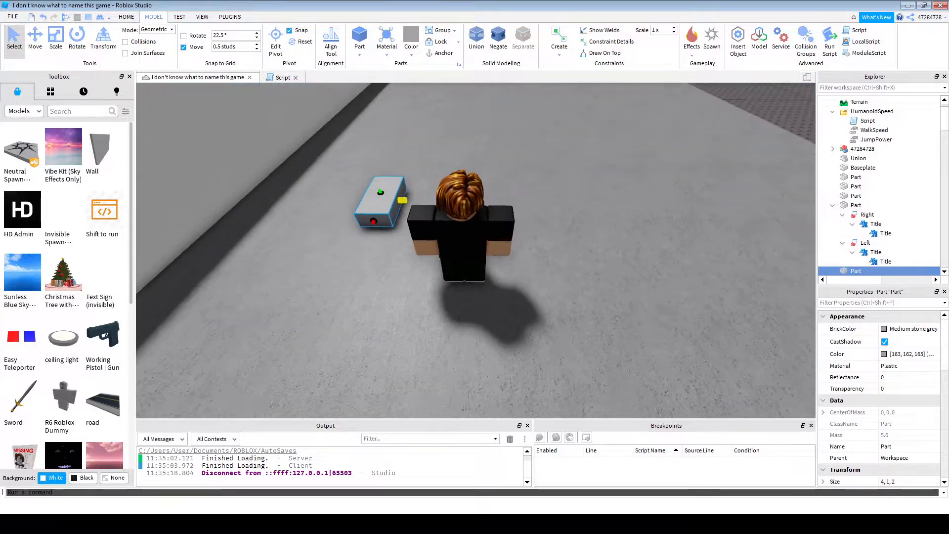
{"action": "left_click_drag", "start_coordinate": [379, 207], "coordinate": [389, 241]}
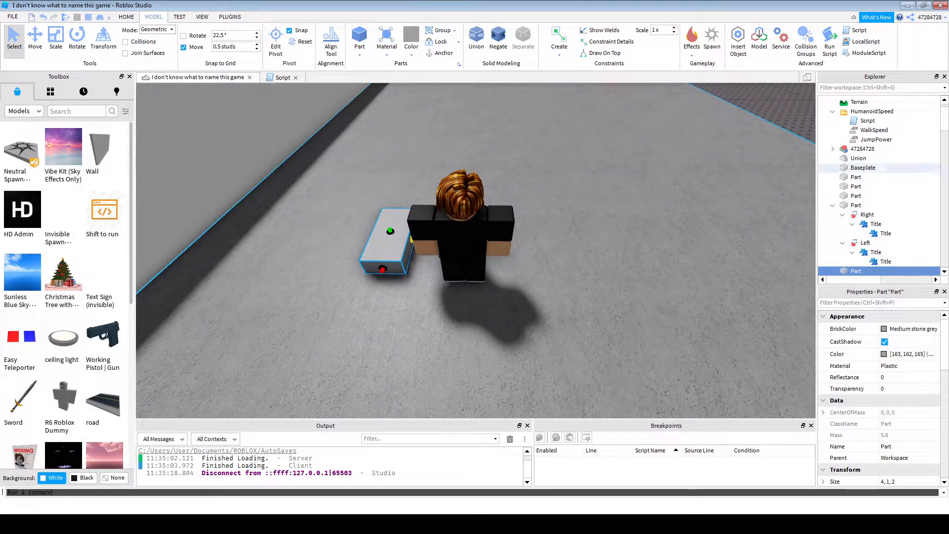
- Select the avatar's HumanoidRootPart and move it slightly away from the block part
{"action": "left_click", "coordinate": [833, 149]}
{"action": "left_click", "coordinate": [885, 224]}
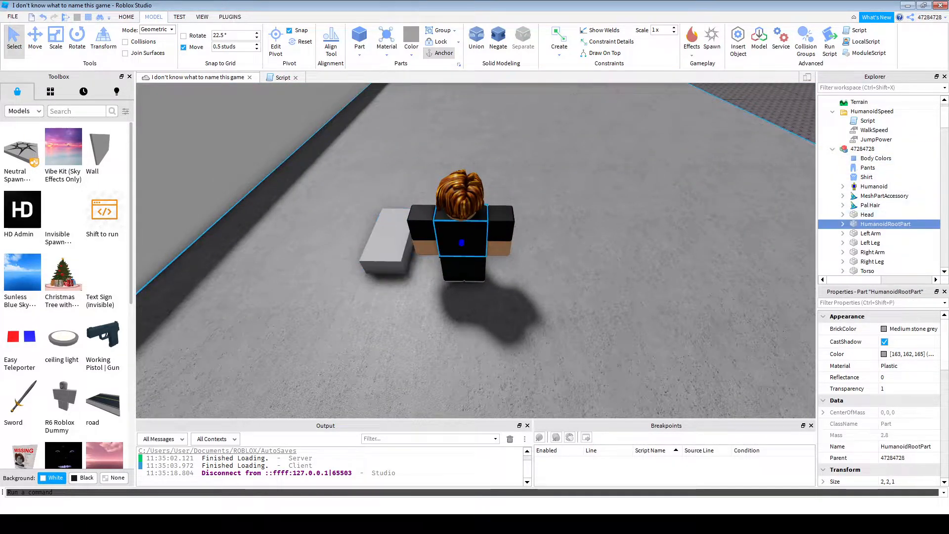
{"action": "left_click_drag", "start_coordinate": [463, 232], "coordinate": [507, 257]}
- Duplicate the door wall union together with its section door and move the copies along the floor
{"action": "scroll", "coordinate": [507, 257], "scroll_direction": "down", "scroll_amount": 5}
{"action": "right_click_drag", "start_coordinate": [507, 257], "coordinate": [474, 258]}
{"action": "left_click", "coordinate": [526, 133]}
{"action": "left_click", "coordinate": [494, 223], "text": "ctrl"}
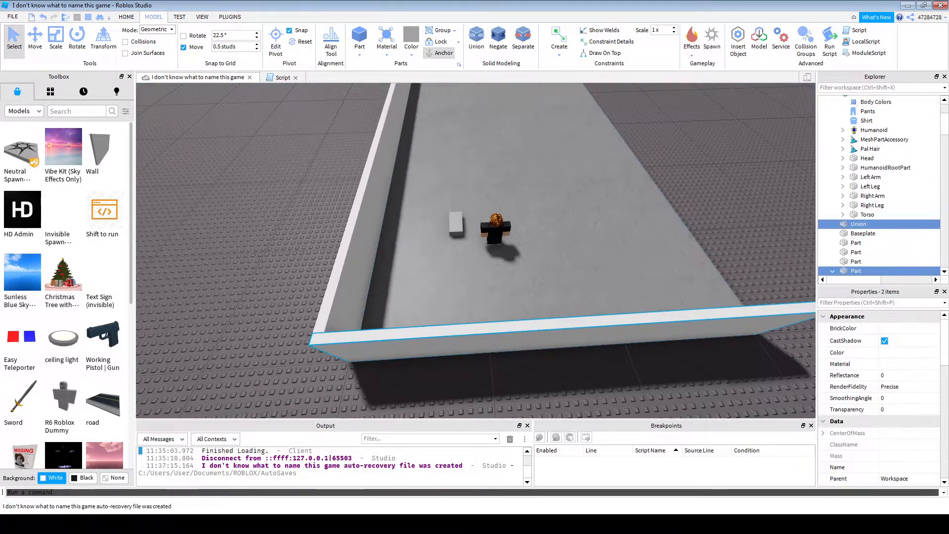
{"action": "right_click", "coordinate": [472, 347]}
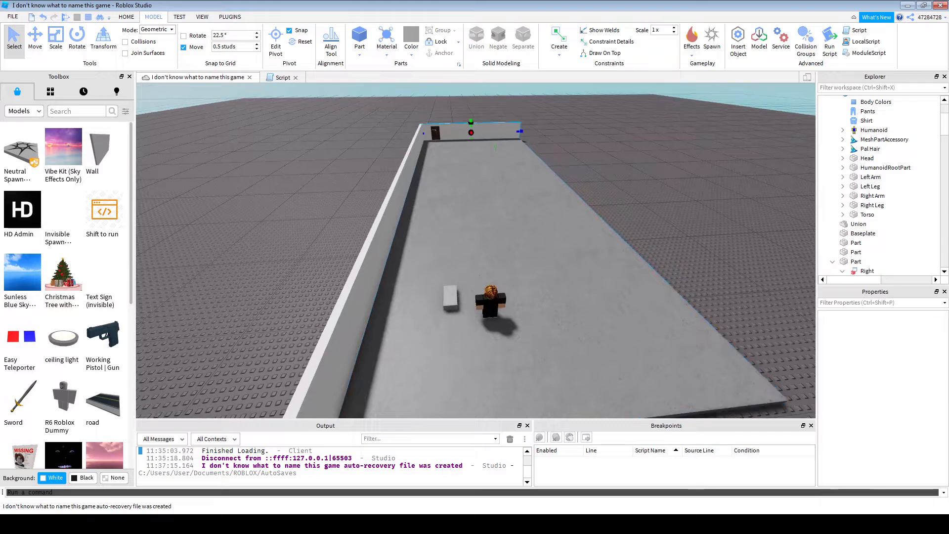
{"action": "left_click", "coordinate": [855, 261]}
{"action": "left_click", "coordinate": [487, 131], "text": "ctrl"}
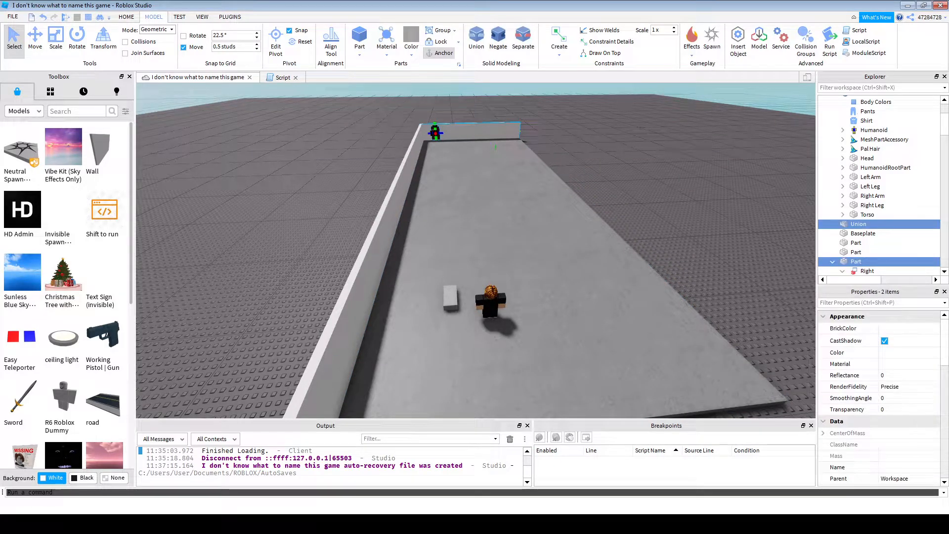
{"action": "key", "text": "ctrl+d"}
{"action": "left_click_drag", "start_coordinate": [478, 152], "coordinate": [545, 209]}
{"action": "right_click_drag", "start_coordinate": [494, 178], "coordinate": [497, 218]}
{"action": "left_click_drag", "start_coordinate": [544, 209], "coordinate": [577, 349]}
{"action": "left_click", "coordinate": [577, 350]}
- Set the duplicated door's Left face title to "SECTION 9" and its subtitle to "(40-44)"
{"action": "key", "text": "w"}
{"action": "right_click_drag", "start_coordinate": [578, 350], "coordinate": [438, 272]}
{"action": "left_click", "coordinate": [440, 273]}
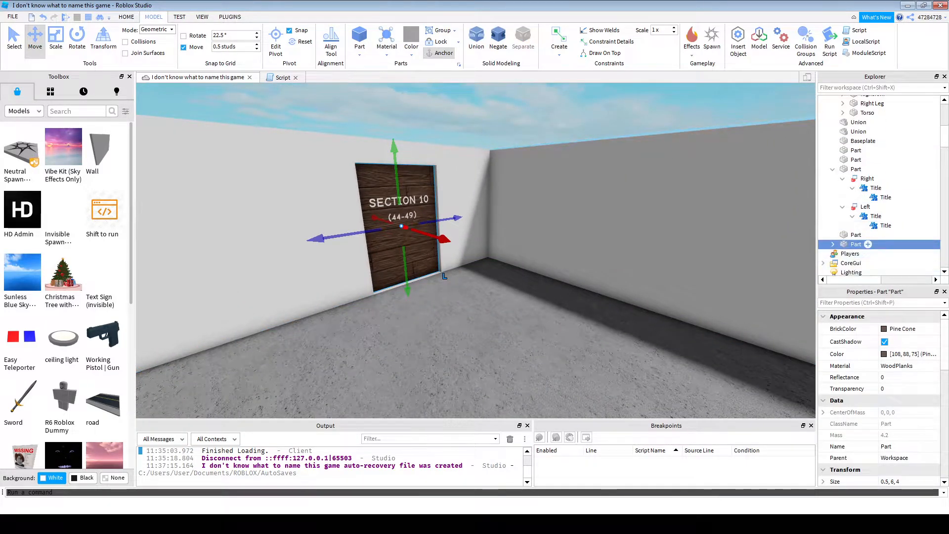
{"action": "left_click", "coordinate": [867, 263]}
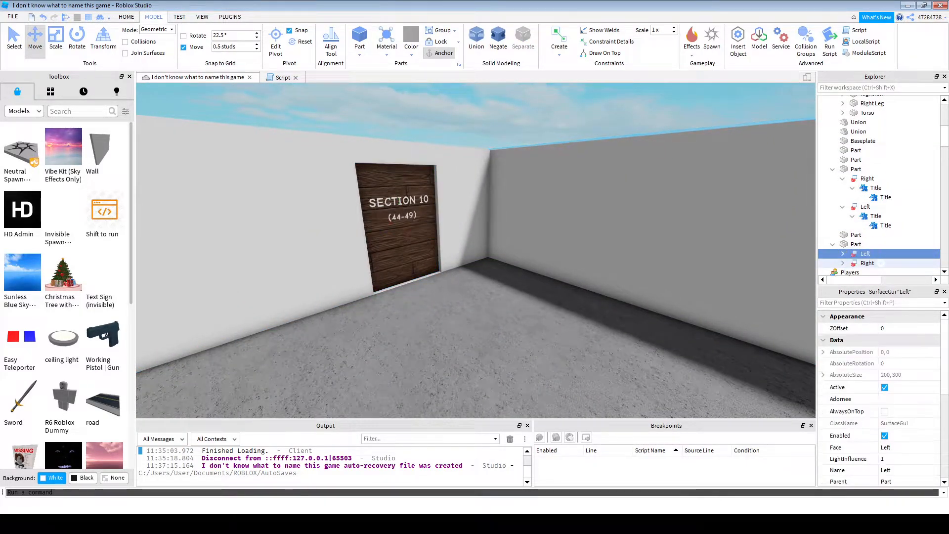
{"action": "double_click", "coordinate": [867, 263]}
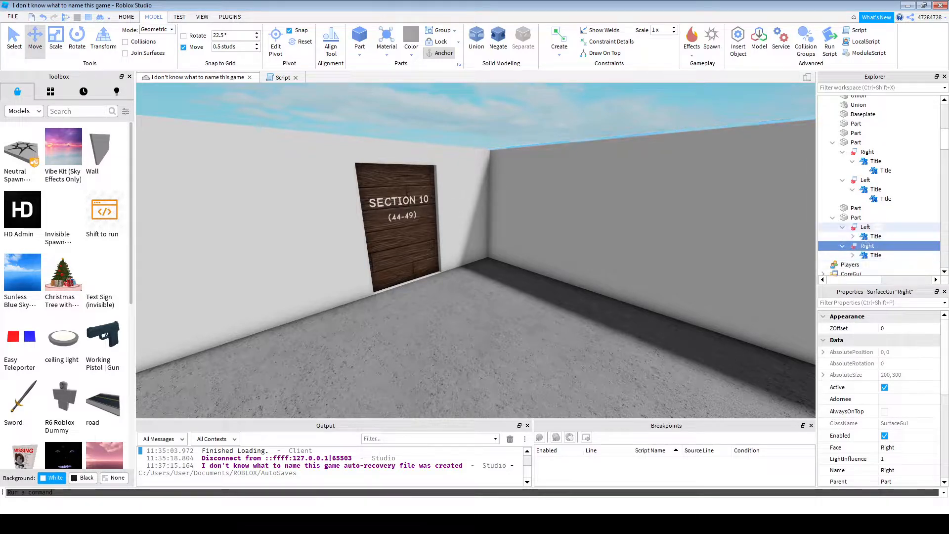
{"action": "left_click", "coordinate": [885, 237]}
{"action": "scroll", "coordinate": [879, 395], "scroll_direction": "down", "scroll_amount": 5}
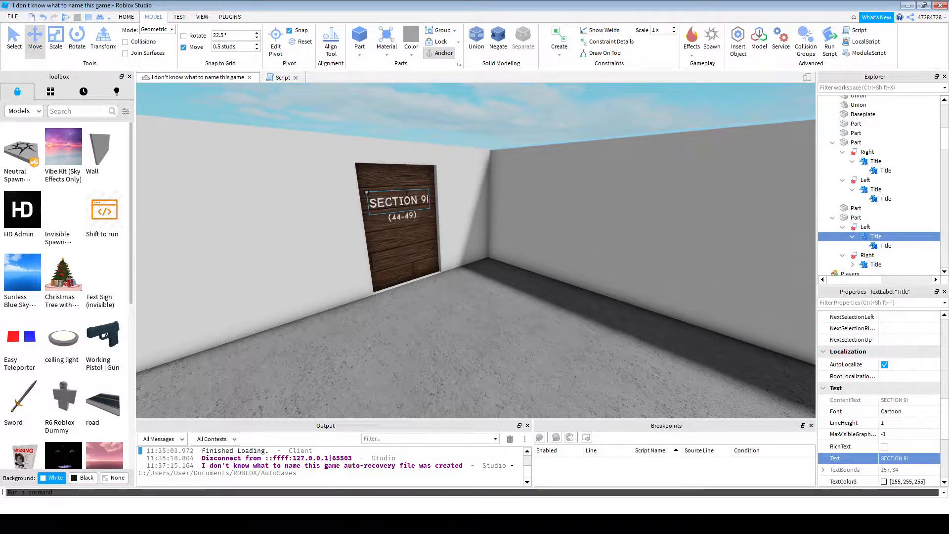
{"action": "left_click", "coordinate": [890, 246]}
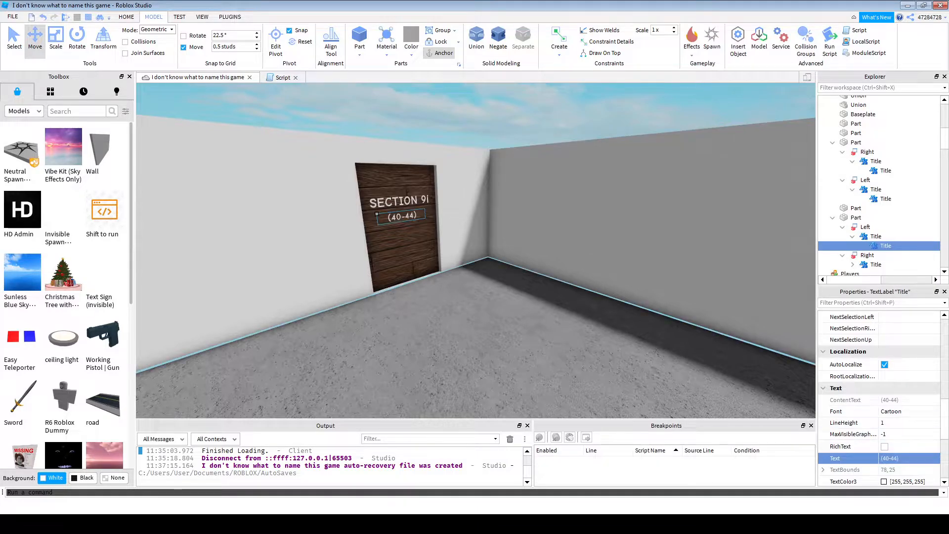
{"action": "key", "text": "w"}
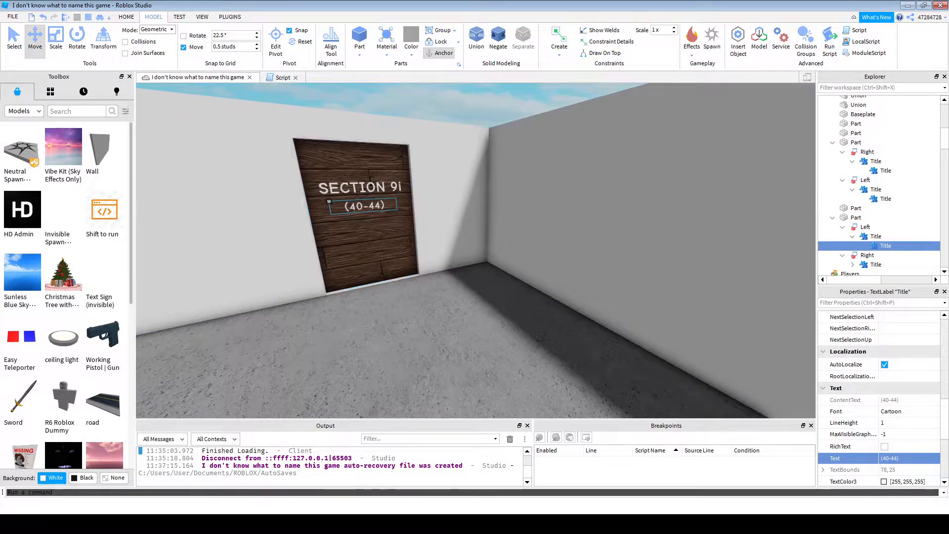
{"action": "left_click", "coordinate": [876, 236]}
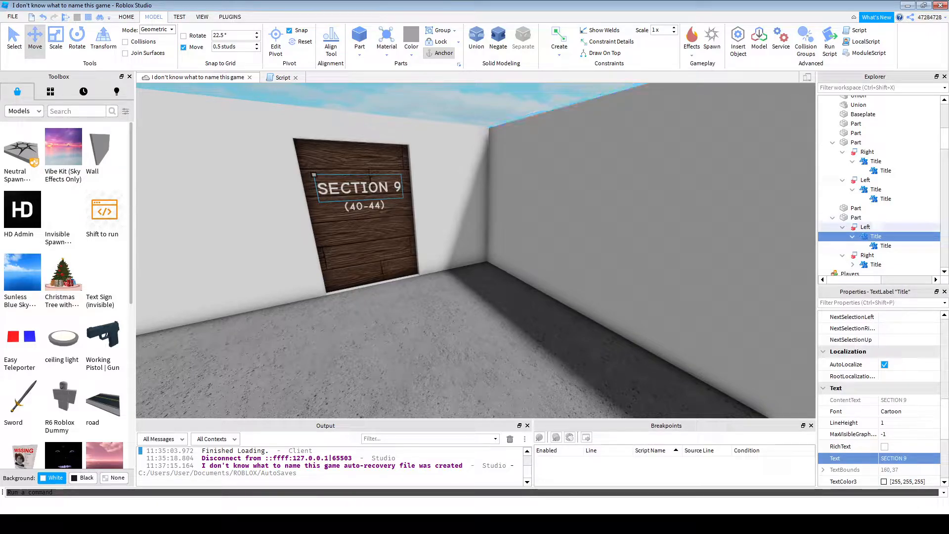
- Set the duplicated door's Right face title to "SECTION 10" and change its subtitle to a range starting at 45
{"action": "left_click", "coordinate": [881, 255]}
{"action": "left_click", "coordinate": [876, 264]}
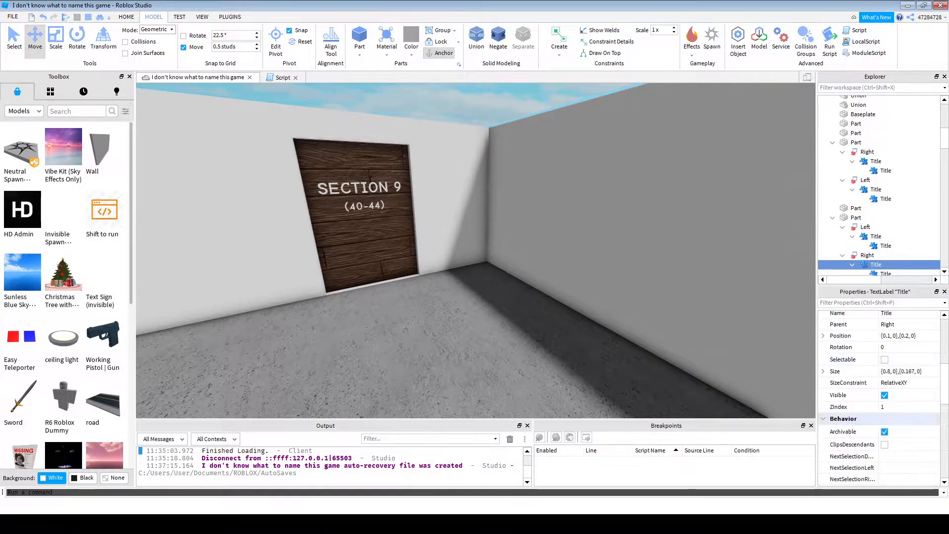
{"action": "scroll", "coordinate": [879, 398], "scroll_direction": "down", "scroll_amount": 5}
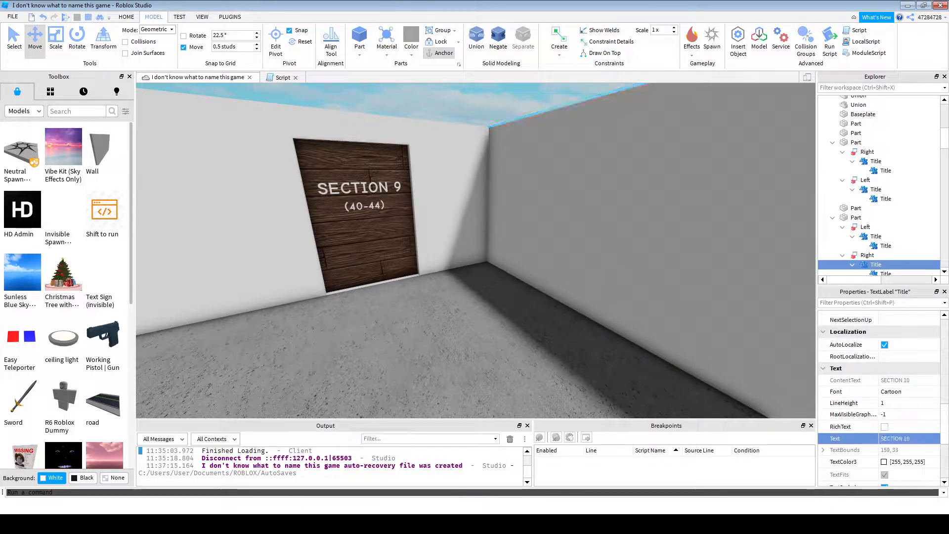
{"action": "left_click", "coordinate": [885, 273]}
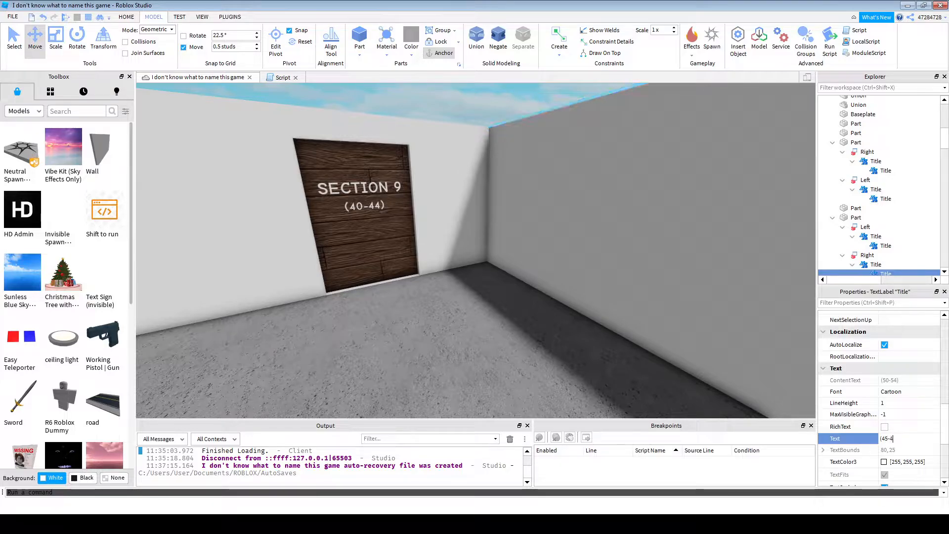
- Examine the section labels on both the original and the duplicated doors
{"action": "key", "text": "w"}
{"action": "right_click_drag", "start_coordinate": [475, 251], "coordinate": [430, 242]}
{"action": "key", "text": "d"}
{"action": "left_click", "coordinate": [618, 242]}
{"action": "key", "text": "d"}
{"action": "right_click_drag", "start_coordinate": [618, 242], "coordinate": [776, 252]}
{"action": "key", "text": "w"}
{"action": "key", "text": "a"}
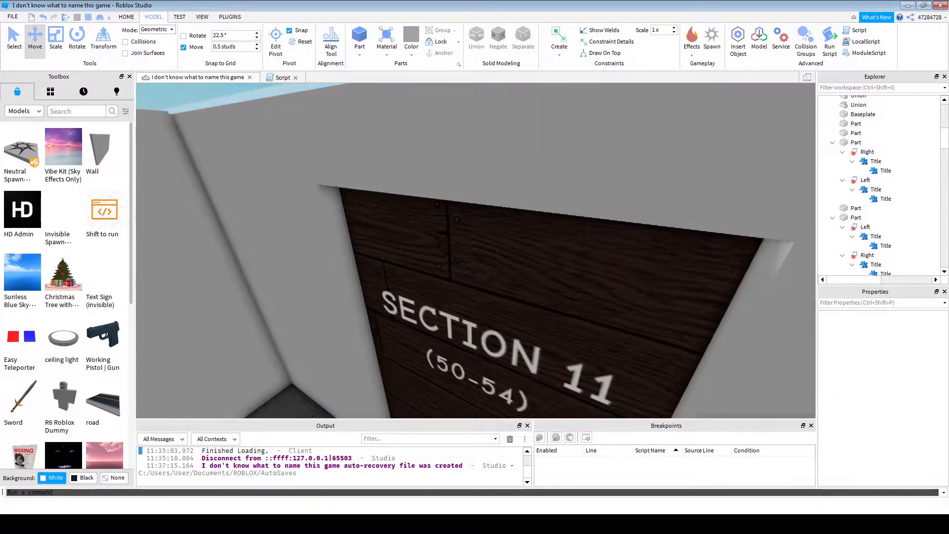
{"action": "right_click_drag", "start_coordinate": [618, 257], "coordinate": [593, 276]}
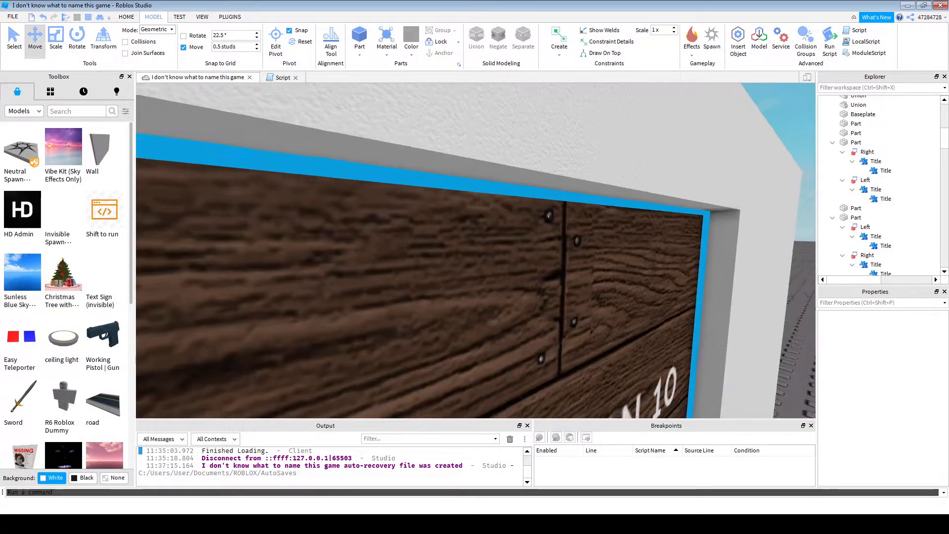
- Open the text of the range label under the Section 10 title, on the door part's Left surface, for editing
{"action": "right_click_drag", "start_coordinate": [544, 247], "coordinate": [489, 247]}
{"action": "left_click", "coordinate": [495, 187]}
{"action": "key", "text": "d"}
{"action": "left_click", "coordinate": [524, 237]}
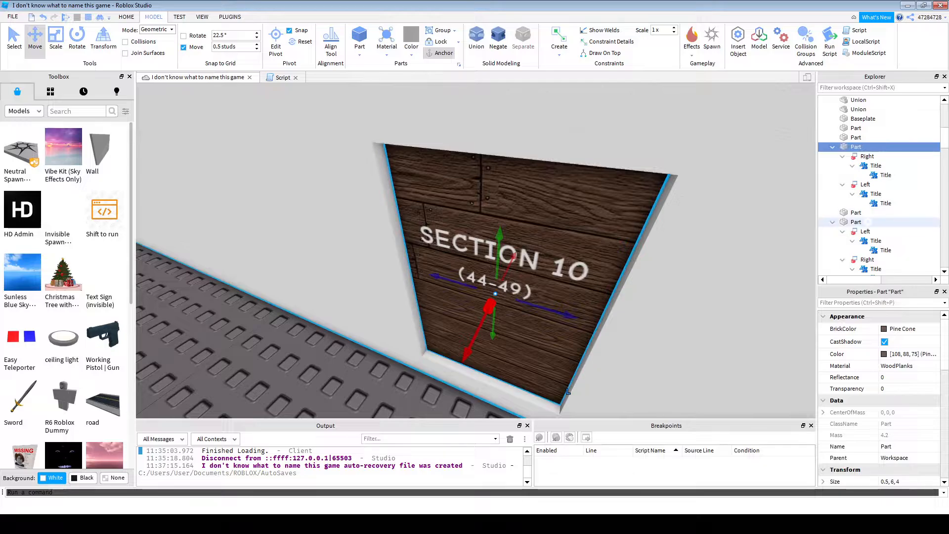
{"action": "left_click", "coordinate": [875, 165]}
{"action": "left_click", "coordinate": [866, 184]}
{"action": "left_click", "coordinate": [885, 203]}
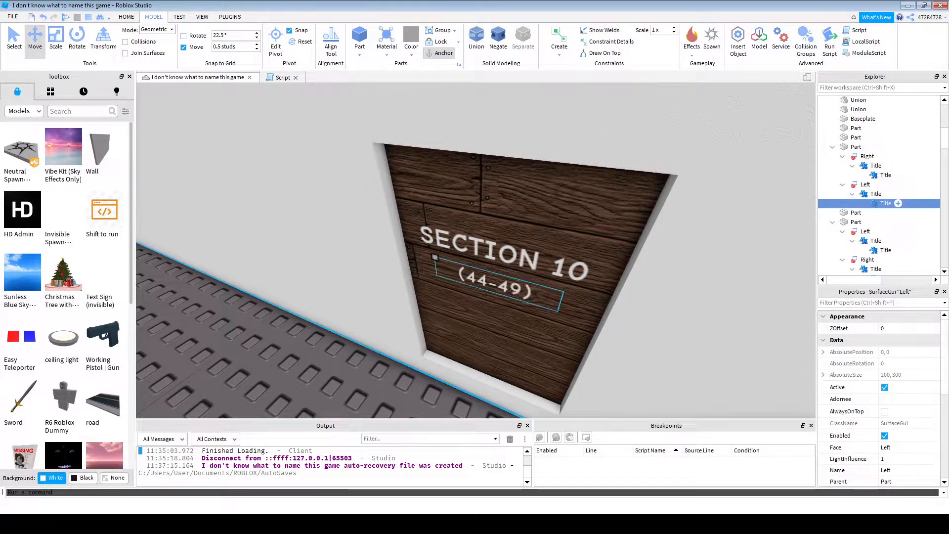
{"action": "scroll", "coordinate": [852, 445], "scroll_direction": "down", "scroll_amount": 5}
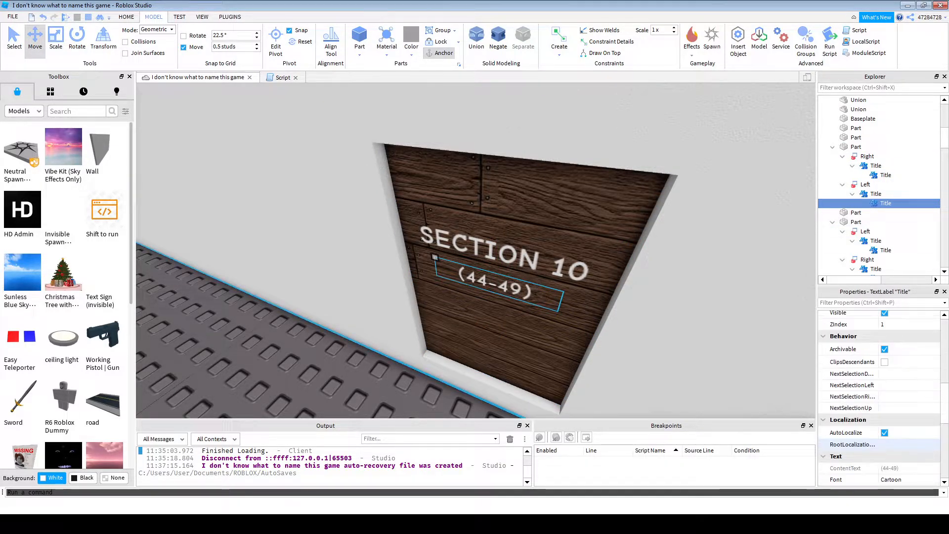
{"action": "scroll", "coordinate": [852, 445], "scroll_direction": "down", "scroll_amount": 3}
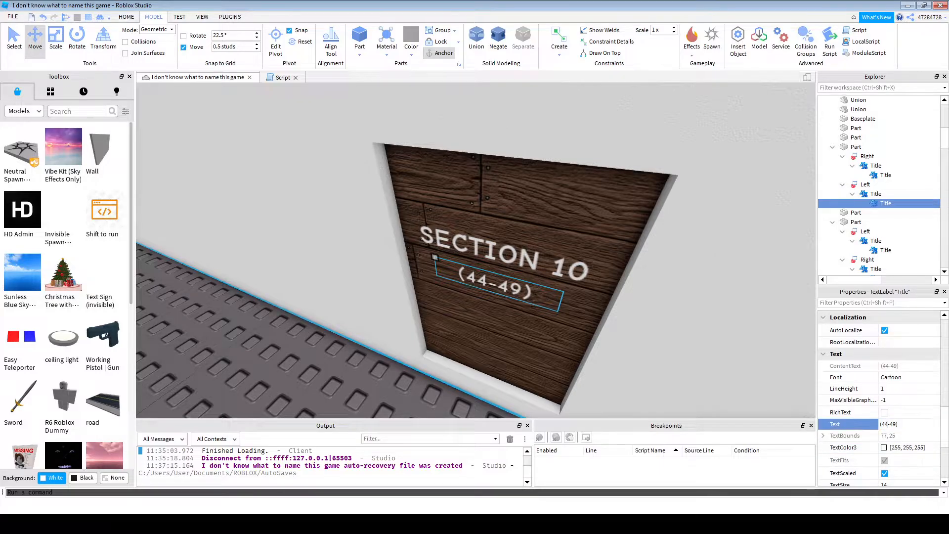
- Examine the walled room, its floor and the section doors at both ends
{"action": "right_click_drag", "start_coordinate": [475, 251], "coordinate": [532, 336]}
{"action": "left_click", "coordinate": [476, 250]}
{"action": "key", "text": "w"}
{"action": "key", "text": "s"}
{"action": "key", "text": "s"}
{"action": "key", "text": "w"}
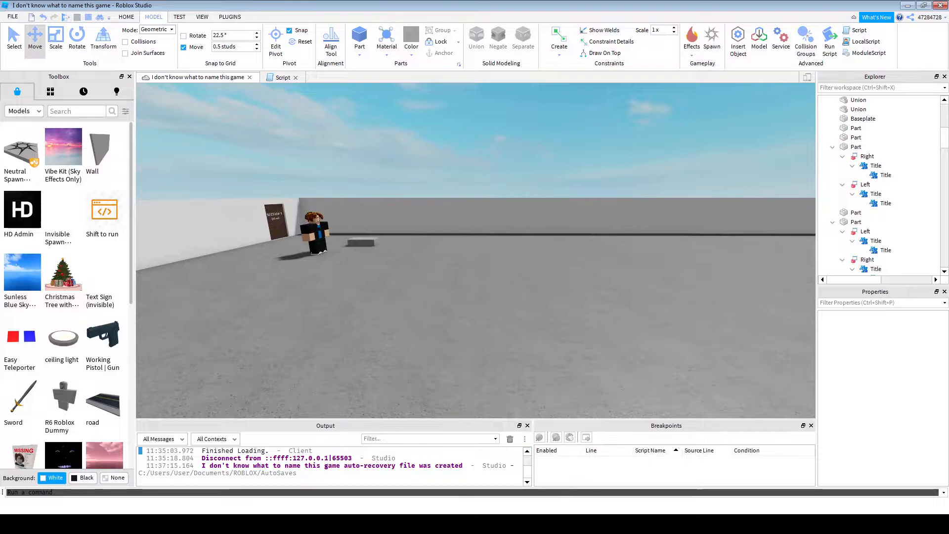
{"action": "right_click_drag", "start_coordinate": [532, 336], "coordinate": [514, 302]}
{"action": "key", "text": "w"}
{"action": "key", "text": "w"}
{"action": "key", "text": "w"}
{"action": "key", "text": "w"}
{"action": "key", "text": "s"}
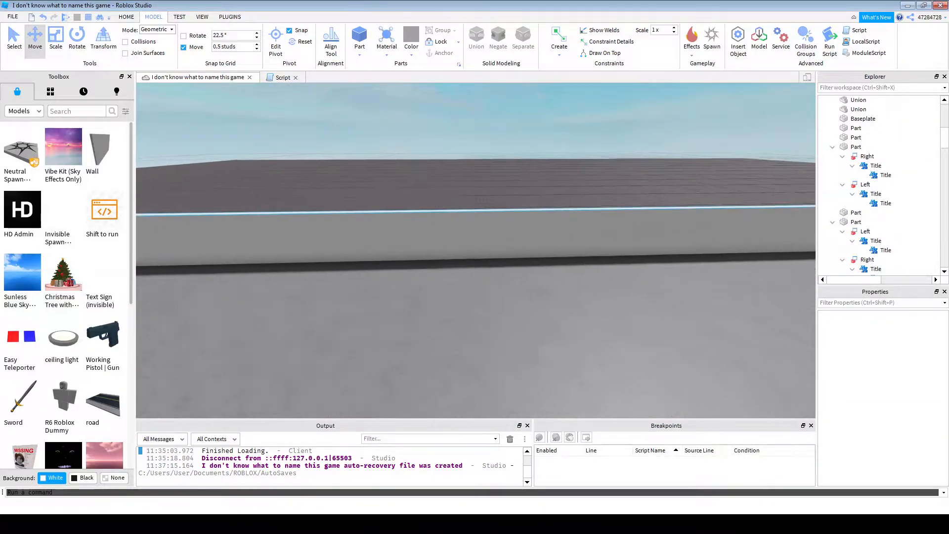
{"action": "key", "text": "s"}
{"action": "key", "text": "d"}
{"action": "left_click", "coordinate": [474, 229]}
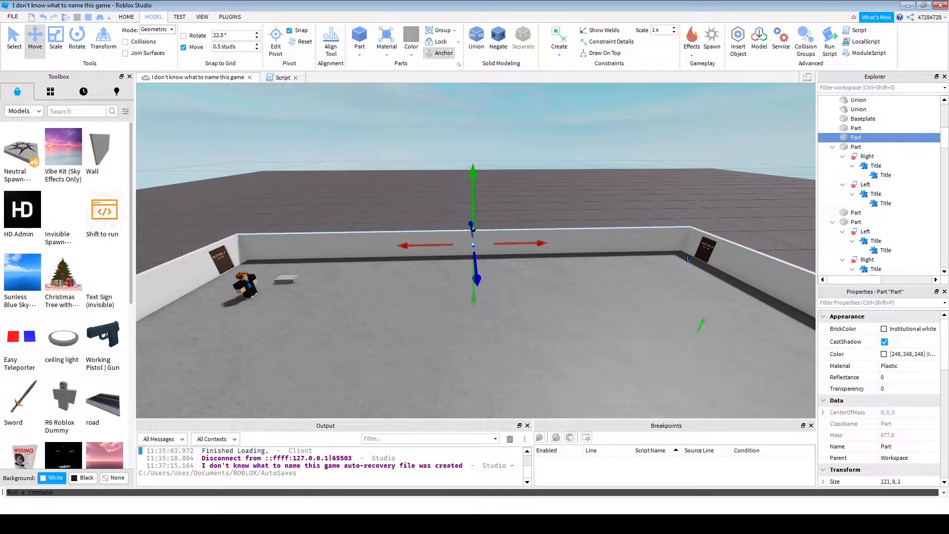
{"action": "left_click", "coordinate": [509, 297]}
{"action": "left_click", "coordinate": [510, 247]}
{"action": "left_click", "coordinate": [510, 297]}
{"action": "key", "text": "w"}
- Move the character model out past the floor's open edge and back beside the Section 9 wall, at about 91.5, 4, 11
{"action": "right_click_drag", "start_coordinate": [509, 296], "coordinate": [454, 213]}
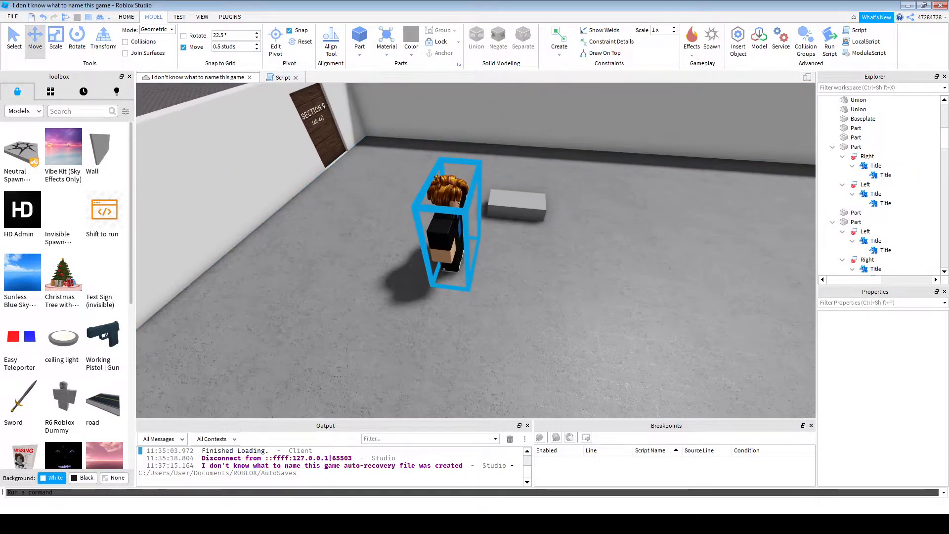
{"action": "left_click_drag", "start_coordinate": [455, 213], "coordinate": [369, 192]}
{"action": "right_click_drag", "start_coordinate": [405, 185], "coordinate": [368, 192]}
{"action": "left_click_drag", "start_coordinate": [368, 192], "coordinate": [486, 229]}
{"action": "key", "text": "s"}
{"action": "right_click_drag", "start_coordinate": [527, 207], "coordinate": [568, 213]}
{"action": "key", "text": "s"}
{"action": "left_click_drag", "start_coordinate": [486, 230], "coordinate": [471, 285]}
{"action": "right_click_drag", "start_coordinate": [483, 267], "coordinate": [470, 285]}
{"action": "left_click_drag", "start_coordinate": [470, 285], "coordinate": [532, 309]}
{"action": "right_click_drag", "start_coordinate": [529, 303], "coordinate": [558, 297]}
{"action": "left_click_drag", "start_coordinate": [532, 309], "coordinate": [413, 307]}
{"action": "right_click_drag", "start_coordinate": [415, 304], "coordinate": [444, 296]}
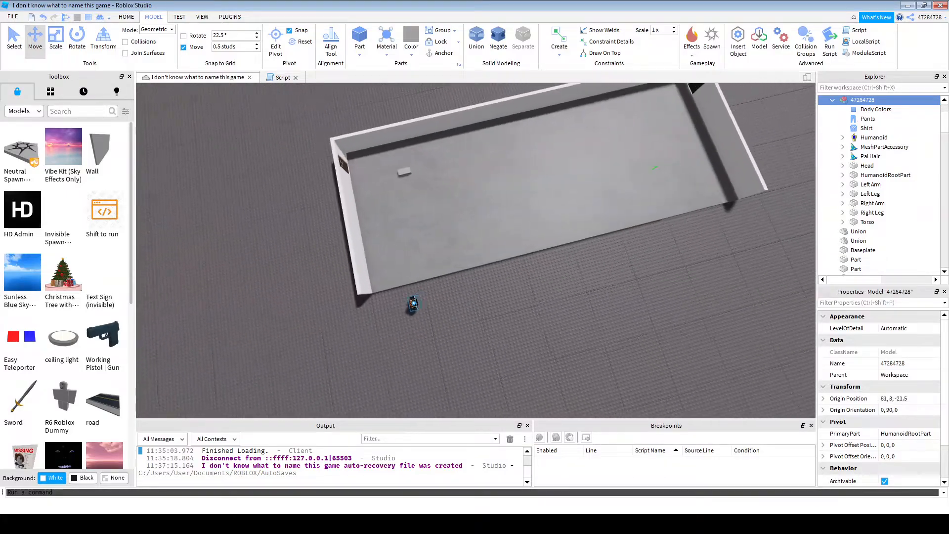
{"action": "left_click_drag", "start_coordinate": [413, 307], "coordinate": [409, 306]}
{"action": "right_click_drag", "start_coordinate": [413, 307], "coordinate": [390, 301]}
{"action": "scroll", "coordinate": [406, 301], "scroll_direction": "up", "scroll_amount": 3}
{"action": "left_click_drag", "start_coordinate": [409, 306], "coordinate": [307, 218]}
{"action": "right_click_drag", "start_coordinate": [313, 187], "coordinate": [307, 163]}
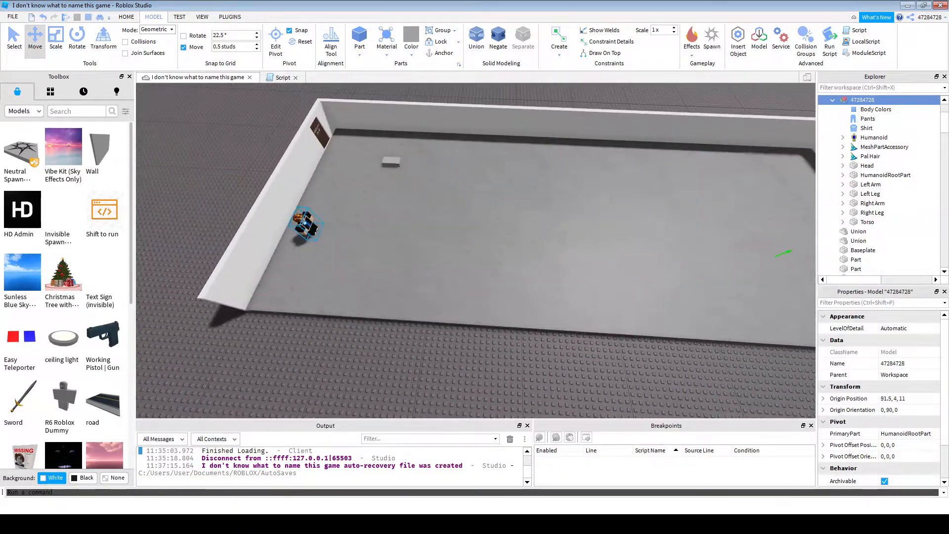
- Move the character along the floor's open edge to the far corner near the Section 10 wall, at about -16.5, 4, -13
{"action": "left_click_drag", "start_coordinate": [307, 218], "coordinate": [330, 323]}
{"action": "right_click_drag", "start_coordinate": [307, 218], "coordinate": [312, 247]}
{"action": "key", "text": "d"}
{"action": "left_click_drag", "start_coordinate": [330, 323], "coordinate": [550, 304]}
{"action": "key", "text": "d"}
{"action": "key", "text": "d"}
{"action": "right_click_drag", "start_coordinate": [567, 340], "coordinate": [550, 304]}
{"action": "left_click_drag", "start_coordinate": [549, 304], "coordinate": [552, 283]}
{"action": "right_click_drag", "start_coordinate": [550, 304], "coordinate": [553, 283]}
{"action": "mouse_move", "coordinate": [553, 283]}
{"action": "left_mouse_down"}
{"action": "mouse_move", "coordinate": [538, 316]}
{"action": "mouse_move", "coordinate": [551, 270]}
{"action": "left_mouse_up"}
{"action": "right_click_drag", "start_coordinate": [538, 316], "coordinate": [551, 271]}
{"action": "key", "text": "s"}
{"action": "left_click_drag", "start_coordinate": [550, 271], "coordinate": [550, 303]}
{"action": "right_click_drag", "start_coordinate": [544, 307], "coordinate": [550, 303]}
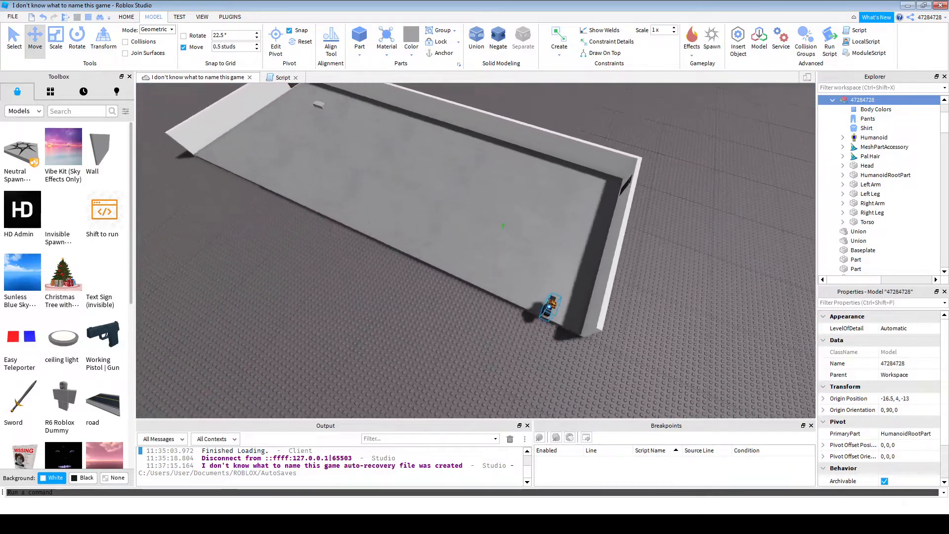
- Move the character onto the baseplate outside the open edge, toward the Section 9 end, at about 73, 3, -24.5
{"action": "left_click_drag", "start_coordinate": [549, 303], "coordinate": [300, 196]}
{"action": "key", "text": "a"}
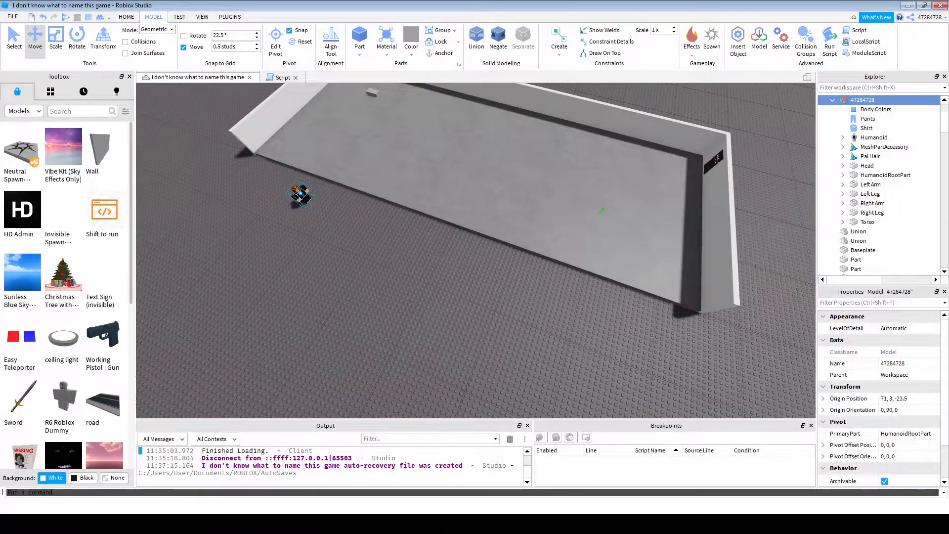
{"action": "left_click_drag", "start_coordinate": [446, 258], "coordinate": [330, 190]}
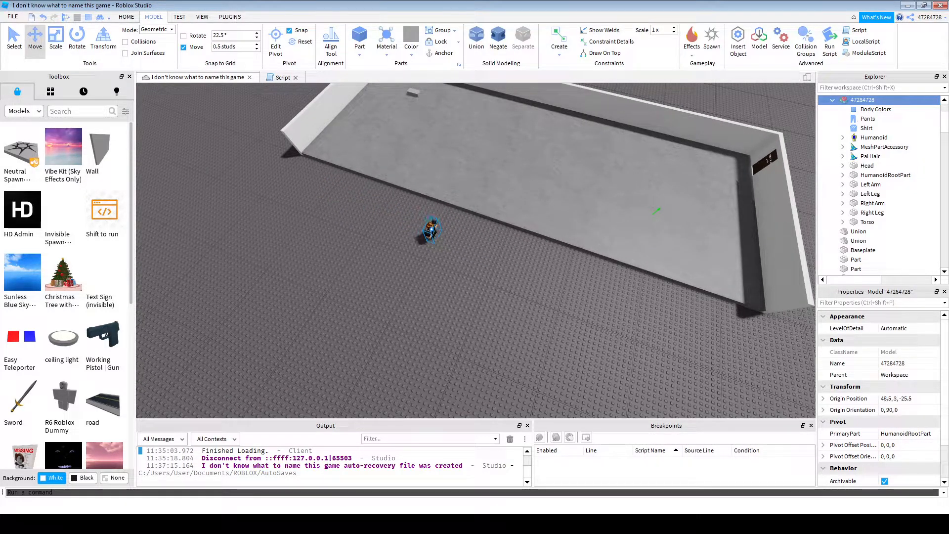
{"action": "key", "text": "d"}
{"action": "left_click_drag", "start_coordinate": [538, 266], "coordinate": [423, 149]}
{"action": "key", "text": "d"}
{"action": "key", "text": "a"}
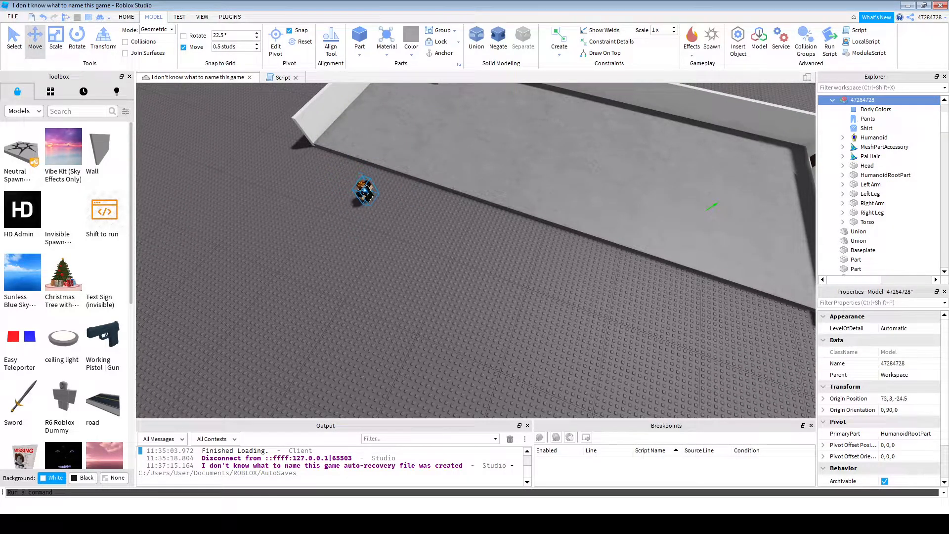
- Move the character across the baseplate to the outer end of the Section 9 wall, at about 95.25, -0.25, -18
{"action": "left_click_drag", "start_coordinate": [571, 265], "coordinate": [412, 370]}
{"action": "left_click", "coordinate": [430, 173]}
{"action": "key", "text": "s"}
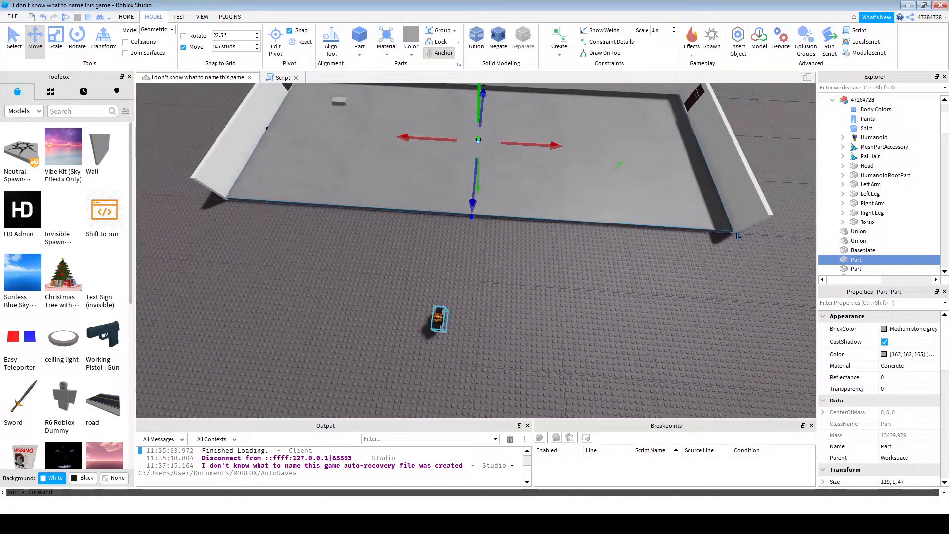
{"action": "left_click_drag", "start_coordinate": [441, 324], "coordinate": [345, 279]}
{"action": "key", "text": "a"}
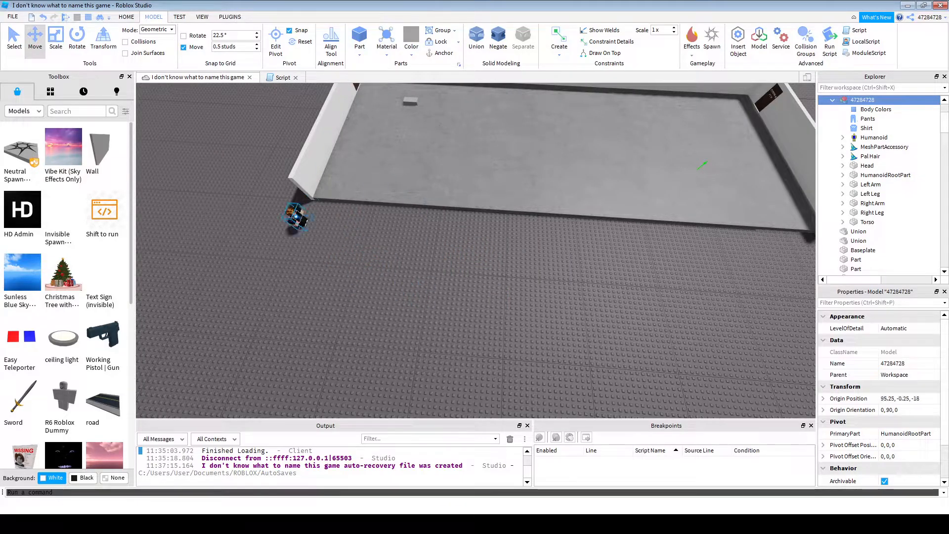
{"action": "key", "text": "d"}
- Move the character back onto the room floor near the small grey block, at about 69.5, 4, 1.5
{"action": "left_click_drag", "start_coordinate": [377, 243], "coordinate": [751, 275]}
{"action": "key", "text": "w"}
{"action": "left_click", "coordinate": [623, 297]}
{"action": "right_click_drag", "start_coordinate": [622, 297], "coordinate": [628, 235]}
{"action": "key", "text": "a"}
{"action": "right_click_drag", "start_coordinate": [442, 220], "coordinate": [608, 220]}
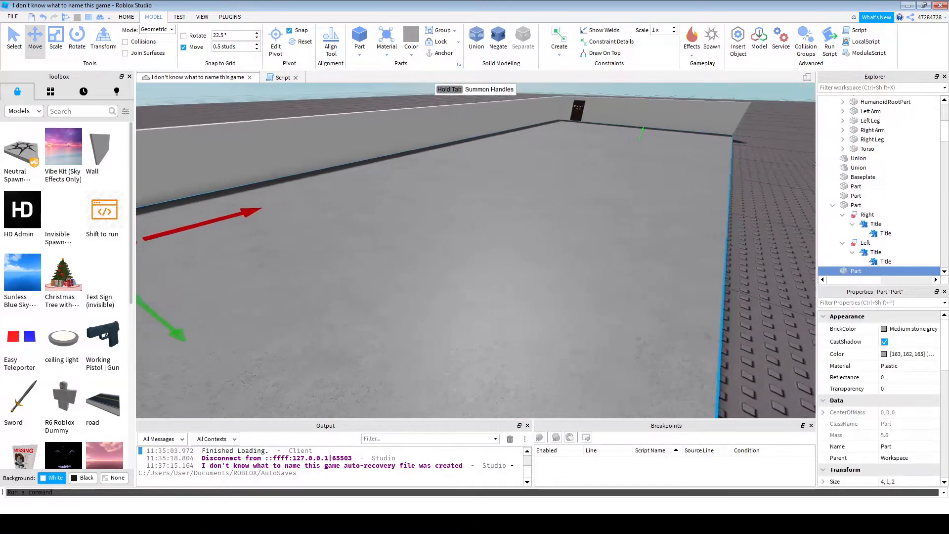
{"action": "key", "text": "d"}
{"action": "key", "text": "a"}
{"action": "left_click_drag", "start_coordinate": [751, 149], "coordinate": [235, 290]}
{"action": "key", "text": "a"}
{"action": "key", "text": "s"}
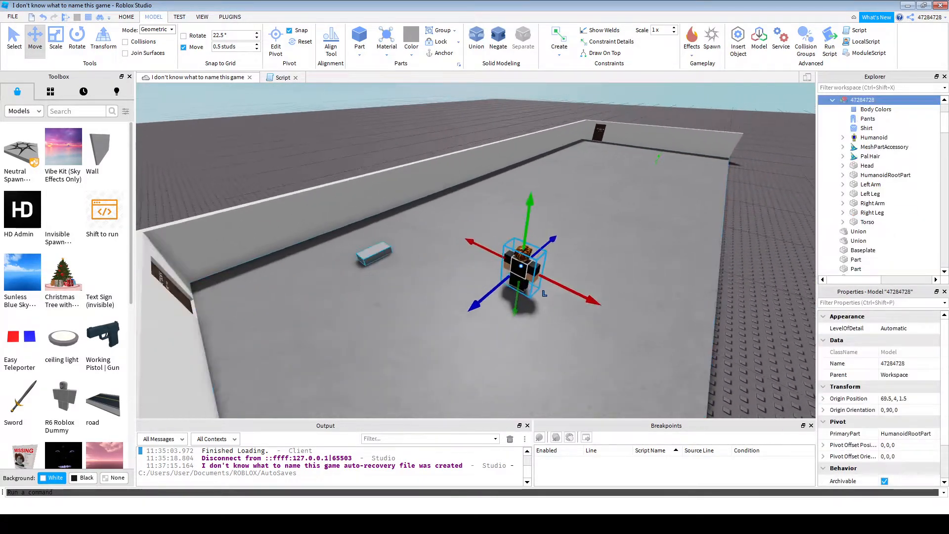
- Move the small grey block out of the room and set it on the baseplate against the floor's open edge
{"action": "left_click", "coordinate": [378, 254]}
{"action": "key", "text": "d"}
{"action": "left_click_drag", "start_coordinate": [352, 254], "coordinate": [547, 280]}
{"action": "key", "text": "d"}
{"action": "right_click_drag", "start_coordinate": [547, 280], "coordinate": [445, 302]}
{"action": "key", "text": "d"}
{"action": "left_click_drag", "start_coordinate": [547, 280], "coordinate": [559, 282]}
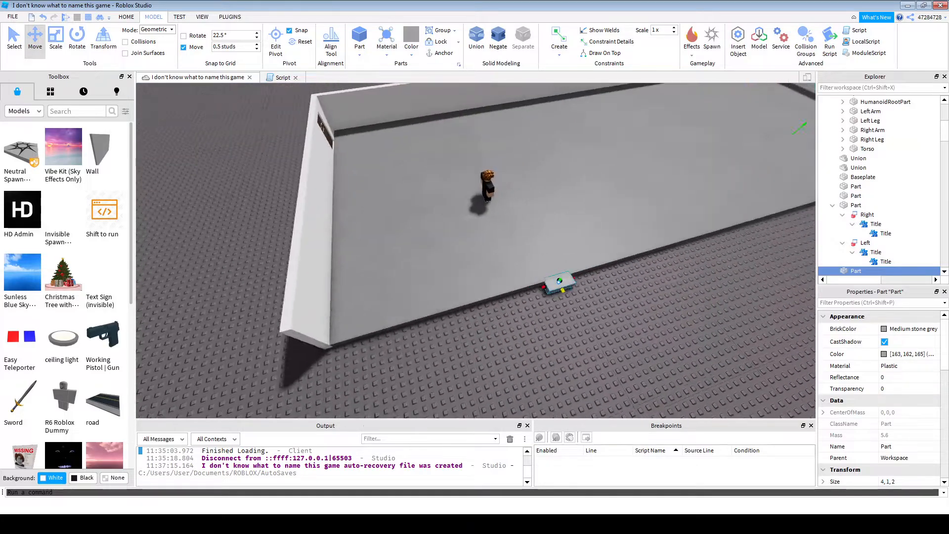
{"action": "right_click_drag", "start_coordinate": [560, 282], "coordinate": [514, 287]}
{"action": "left_click_drag", "start_coordinate": [559, 282], "coordinate": [496, 266]}
{"action": "right_click_drag", "start_coordinate": [496, 266], "coordinate": [489, 280]}
{"action": "left_click_drag", "start_coordinate": [496, 266], "coordinate": [489, 280]}
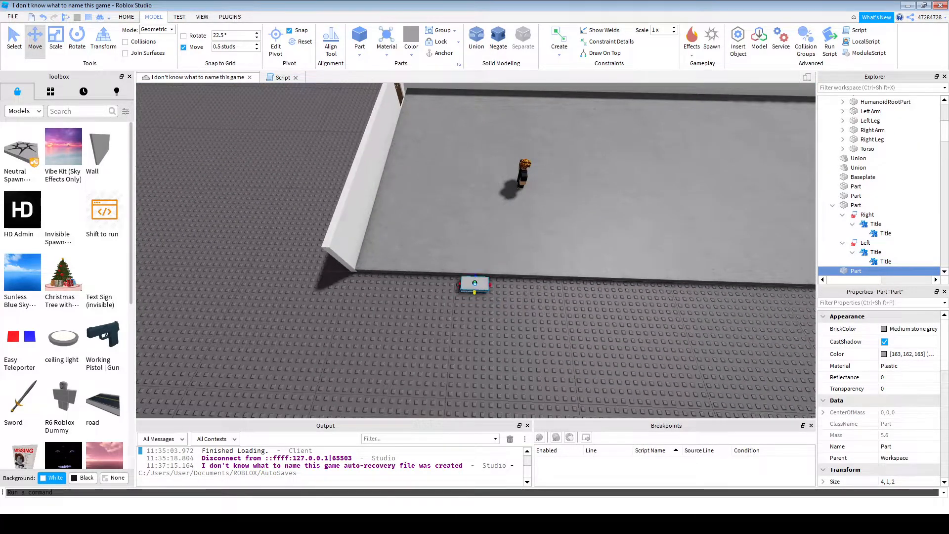
- Stretch the grey block along the floor edge to 16 studs, then set its X size to 8
{"action": "key", "text": "ctrl+3"}
{"action": "left_click_drag", "start_coordinate": [491, 279], "coordinate": [567, 283]}
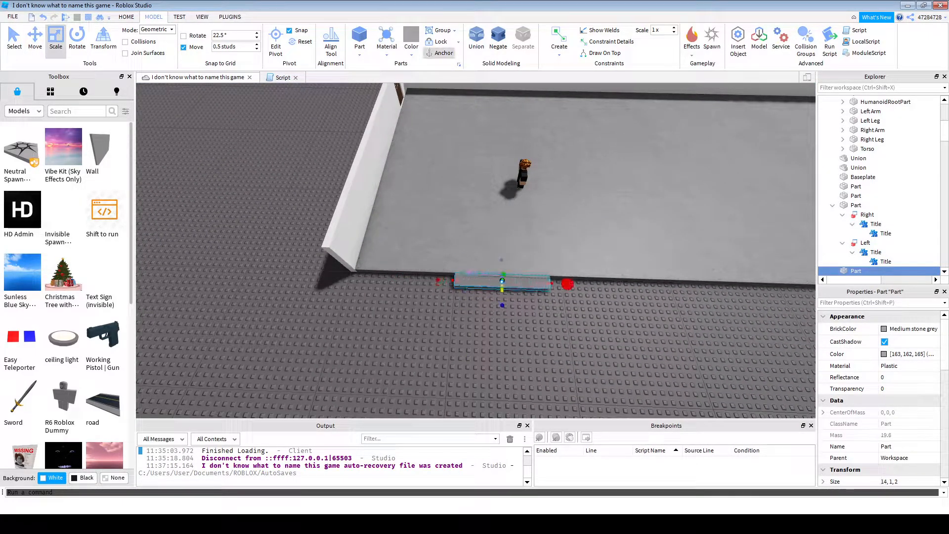
{"action": "scroll", "coordinate": [509, 280], "scroll_direction": "up", "scroll_amount": 4}
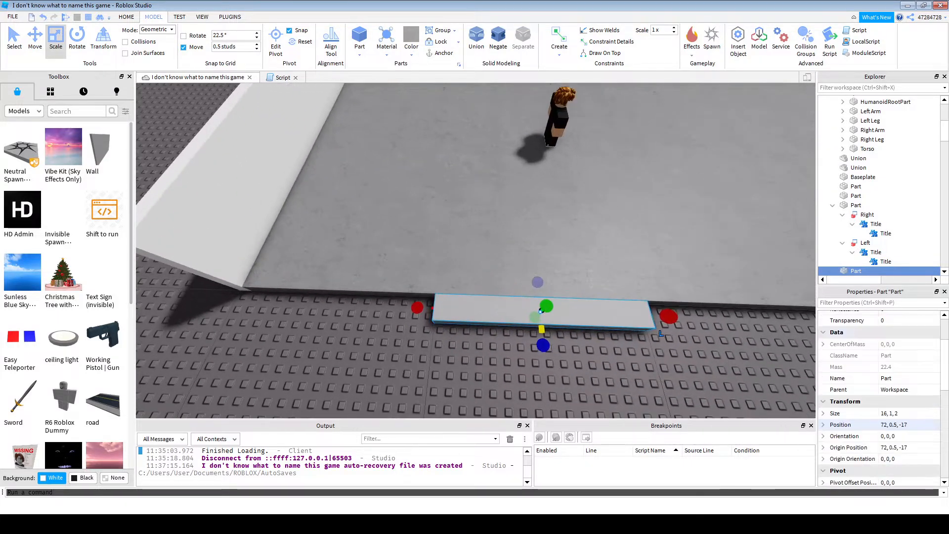
{"action": "left_click", "coordinate": [895, 414]}
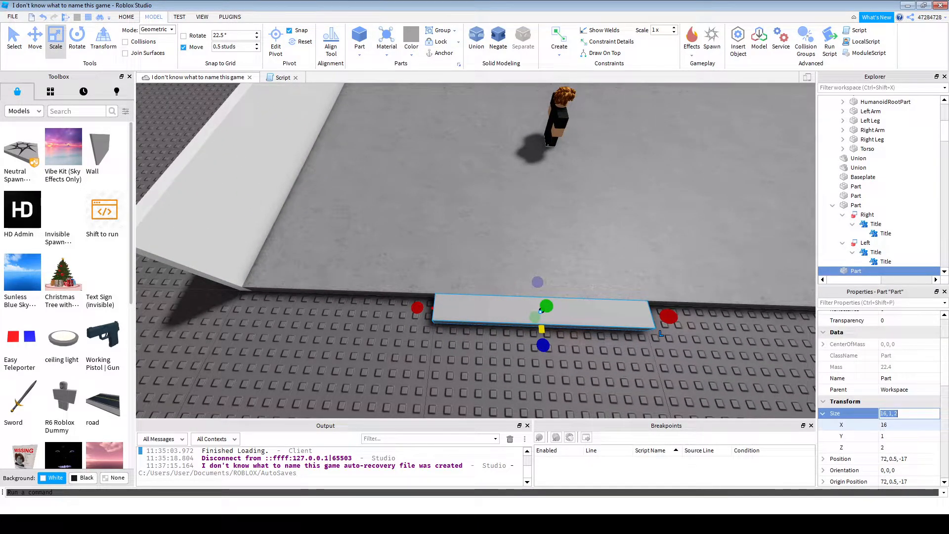
{"action": "left_click", "coordinate": [894, 425]}
{"action": "type", "text": "8"}
{"action": "key", "text": "Return"}
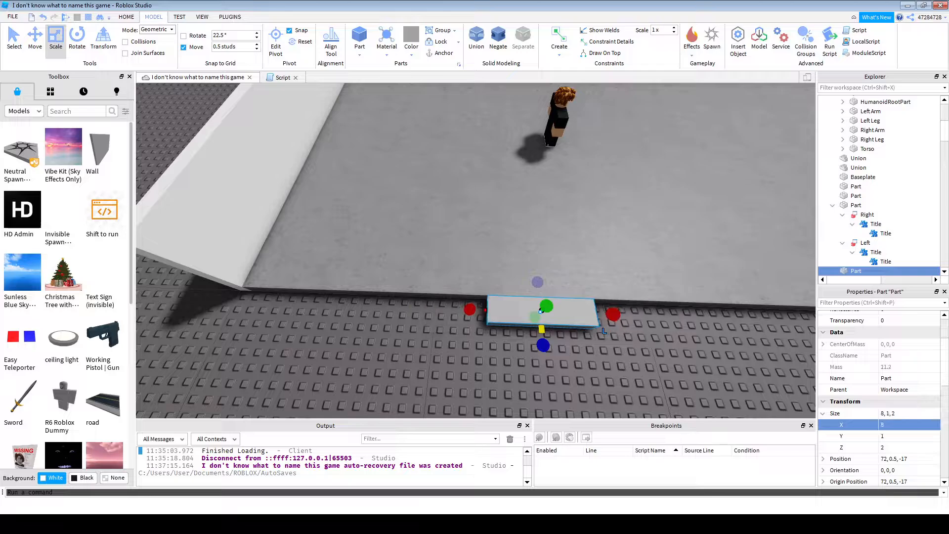
- Shift the block along the edge to X position 68 and place a duplicate end to end with it at X 76
{"action": "left_click_drag", "start_coordinate": [566, 314], "coordinate": [620, 312]}
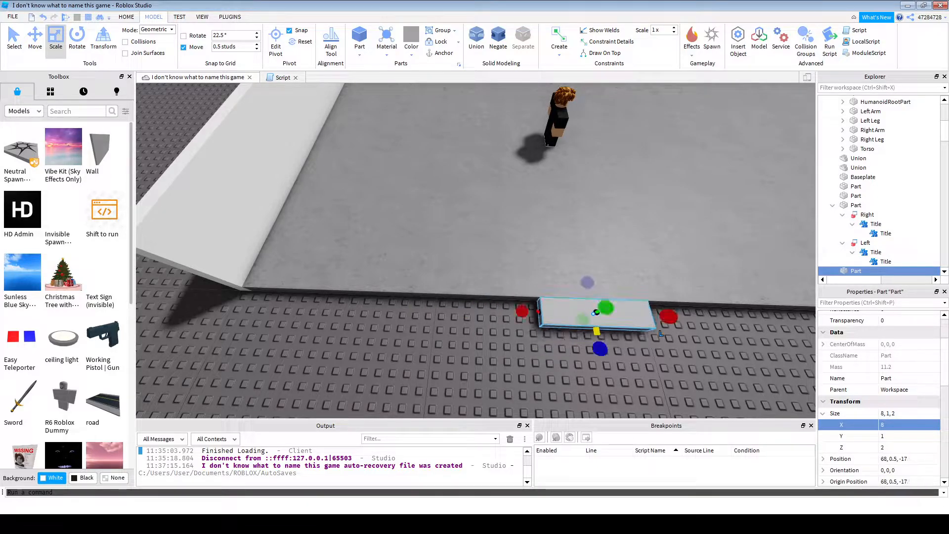
{"action": "key", "text": "a"}
{"action": "mouse_move", "coordinate": [620, 313]}
{"action": "right_mouse_down"}
{"action": "mouse_move", "coordinate": [645, 312]}
{"action": "mouse_move", "coordinate": [612, 313]}
{"action": "right_mouse_up"}
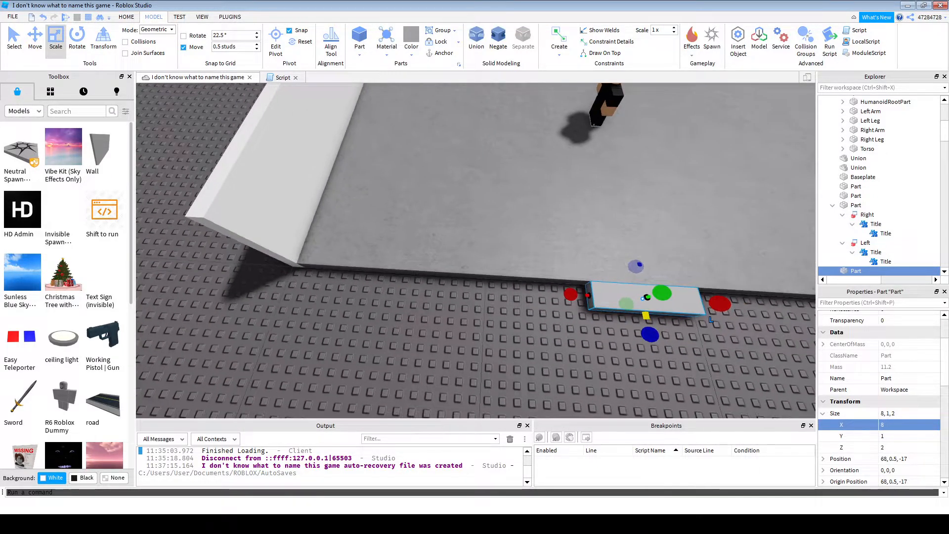
{"action": "key", "text": "ctrl+2"}
{"action": "key", "text": "ctrl+d"}
{"action": "left_click_drag", "start_coordinate": [576, 296], "coordinate": [464, 288]}
{"action": "left_click_drag", "start_coordinate": [525, 290], "coordinate": [539, 291]}
{"action": "key", "text": "ctrl+3"}
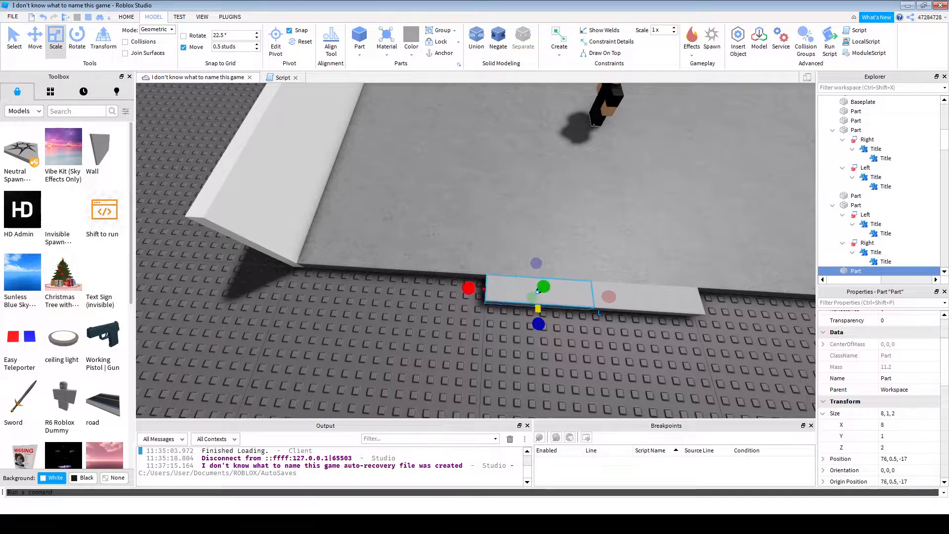
- Resize the duplicate block into a thin partition spanning the room's width, 0.5 by 12 by 47 studs
{"action": "left_click_drag", "start_coordinate": [468, 287], "coordinate": [558, 293]}
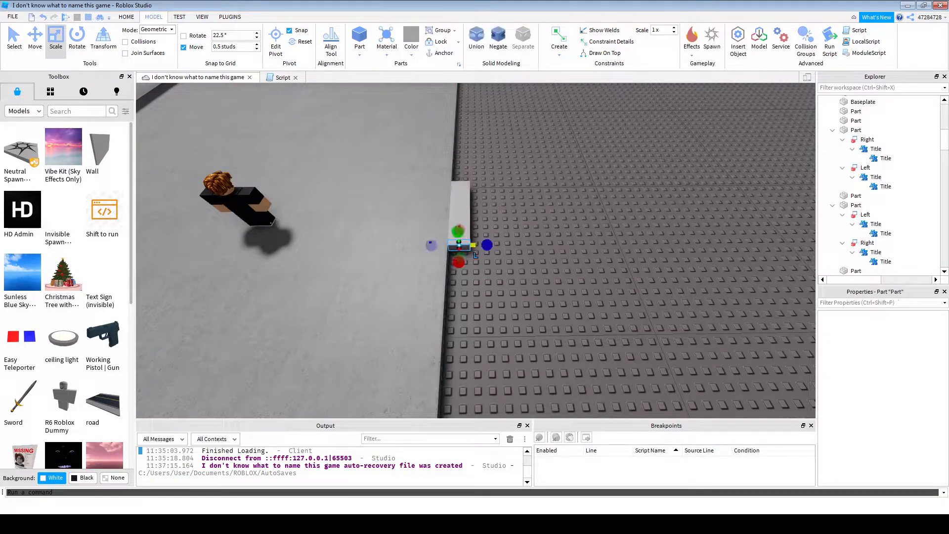
{"action": "left_click_drag", "start_coordinate": [425, 246], "coordinate": [368, 246]}
{"action": "key", "text": "ctrl+z"}
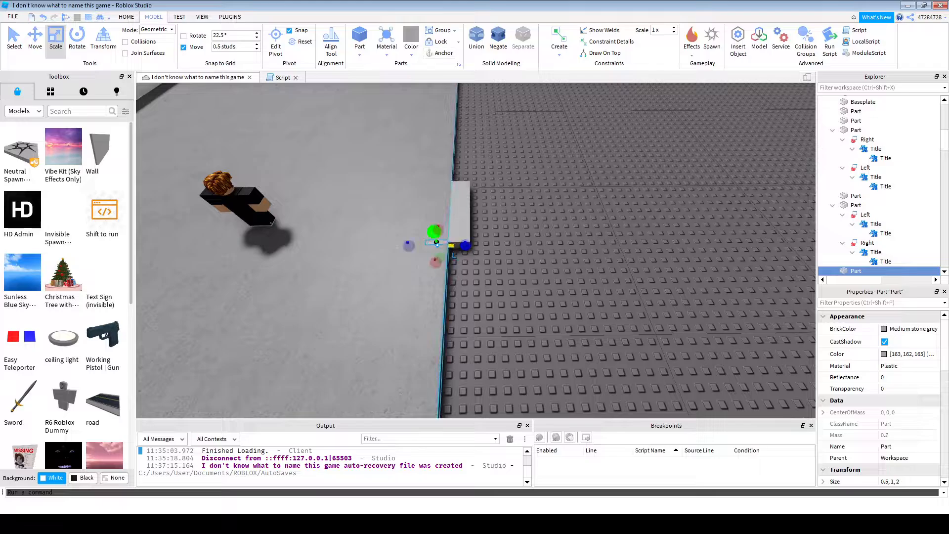
{"action": "left_click_drag", "start_coordinate": [434, 232], "coordinate": [429, 159]}
{"action": "left_click_drag", "start_coordinate": [413, 252], "coordinate": [294, 221]}
- Add a script to the partition part containing script.Parent:Destroy()
{"action": "left_click", "coordinate": [868, 271]}
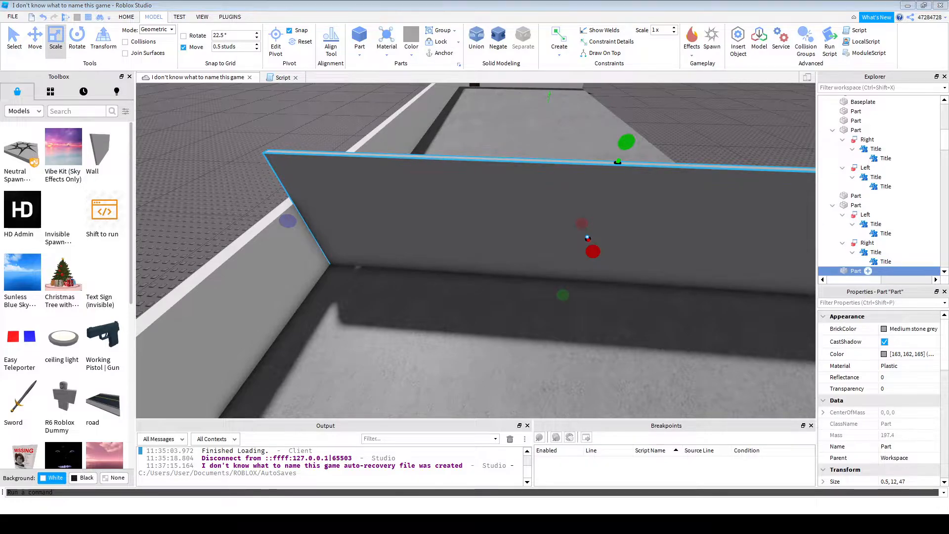
{"action": "left_click", "coordinate": [880, 300]}
{"action": "type", "text": "scrpi"}
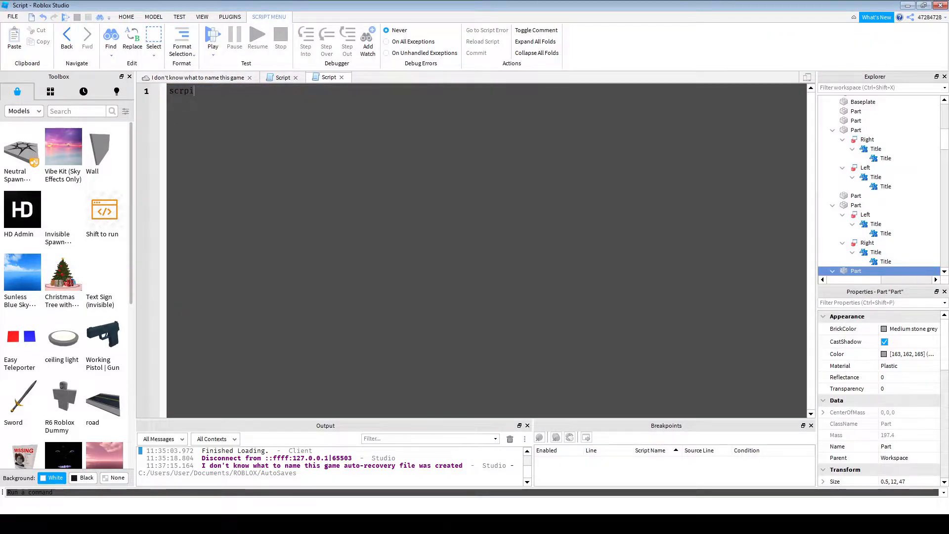
{"action": "key", "text": "BackSpace"}
{"action": "key", "text": "BackSpace"}
{"action": "key", "text": "BackSpace"}
{"action": "key", "text": "BackSpace"}
{"action": "key", "text": "BackSpace"}
{"action": "type", "text": "script.Par"}
{"action": "type", "text": "ent;"}
{"action": "key", "text": "BackSpace"}
{"action": "type", "text": ":Destroy()"}
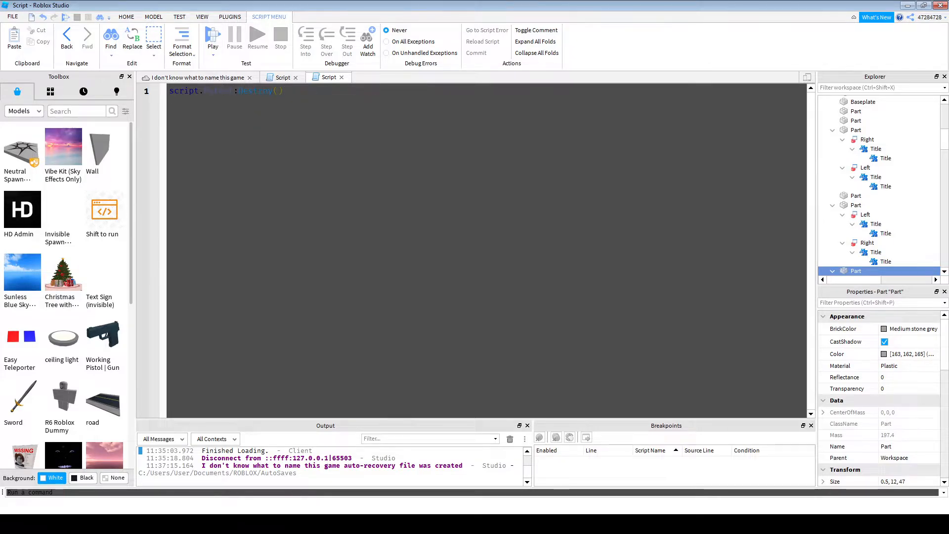
- Reduce the partition's height to 7 studs by lowering its top and raising its bottom edge to floor level
{"action": "left_click", "coordinate": [197, 77]}
{"action": "left_click", "coordinate": [623, 132]}
{"action": "left_click", "coordinate": [613, 198]}
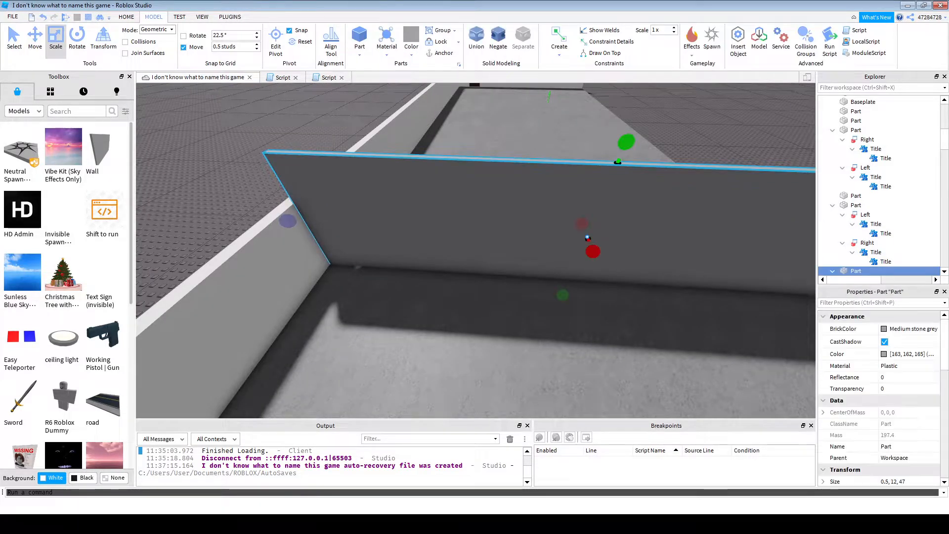
{"action": "left_click_drag", "start_coordinate": [625, 141], "coordinate": [600, 203]}
{"action": "key", "text": "w"}
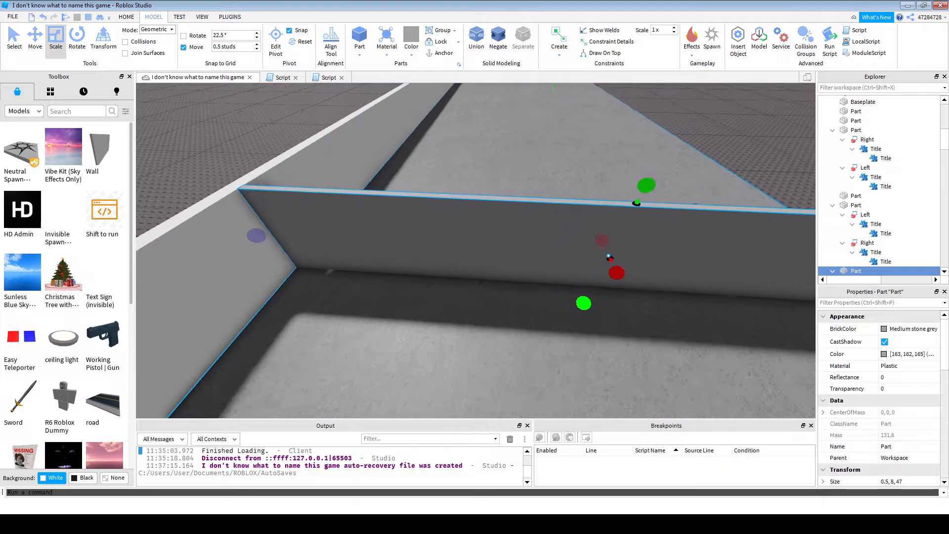
{"action": "left_click_drag", "start_coordinate": [582, 302], "coordinate": [588, 295]}
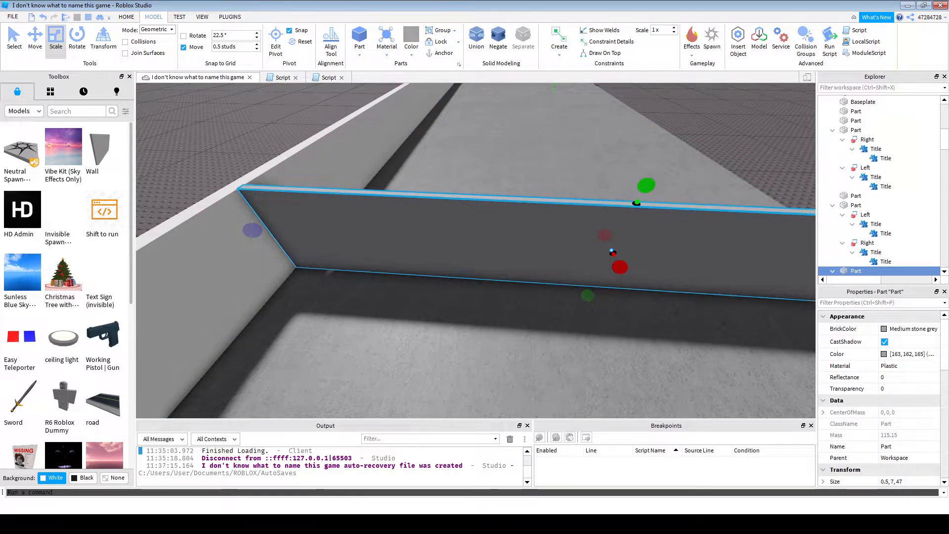
- Color the partition Cool yellow, rename it Barriers, and set its transparency to 0.5
{"action": "left_click", "coordinate": [909, 329]}
{"action": "left_click", "coordinate": [823, 429]}
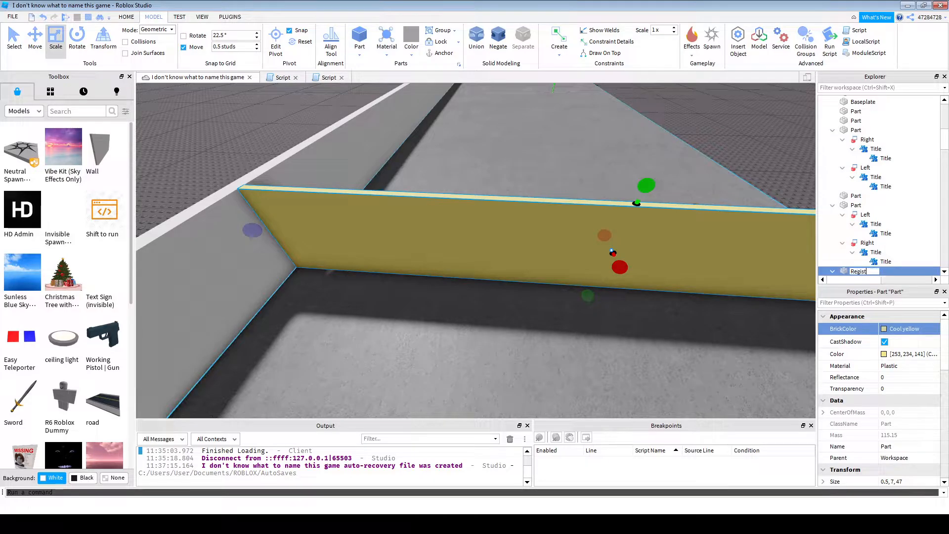
{"action": "left_click", "coordinate": [898, 377]}
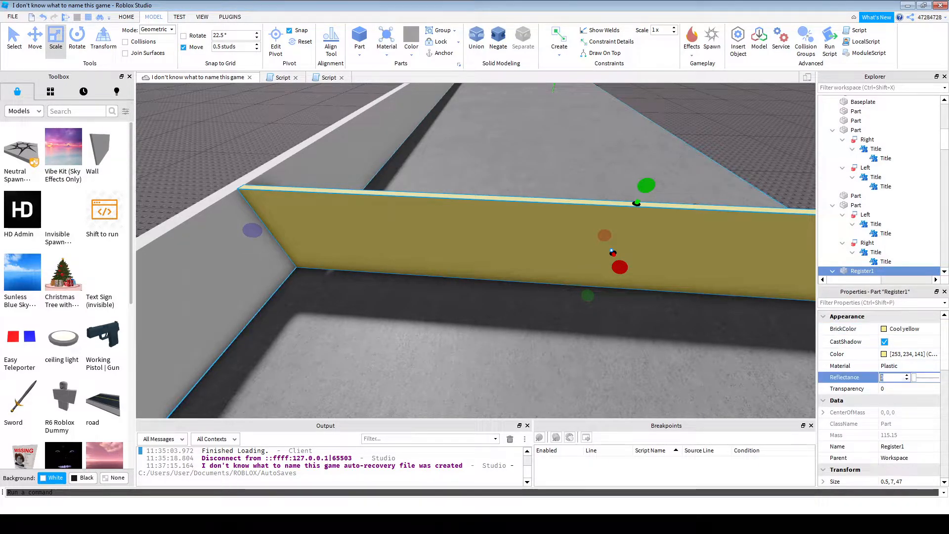
{"action": "left_click", "coordinate": [898, 388]}
{"action": "type", "text": "0.5"}
{"action": "key", "text": "Return"}
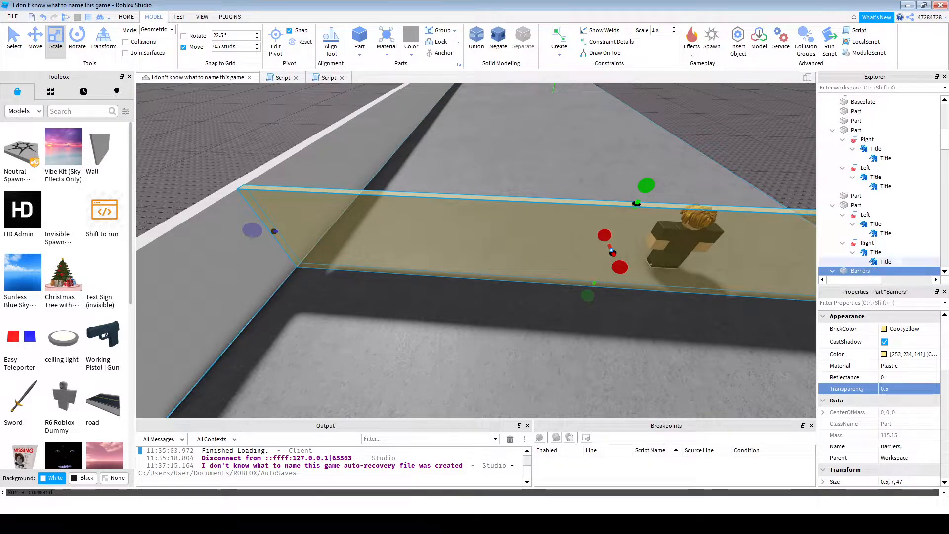
{"action": "key", "text": "w"}
{"action": "right_click_drag", "start_coordinate": [531, 232], "coordinate": [527, 269]}
{"action": "key", "text": "s"}
{"action": "key", "text": "ctrl+2"}
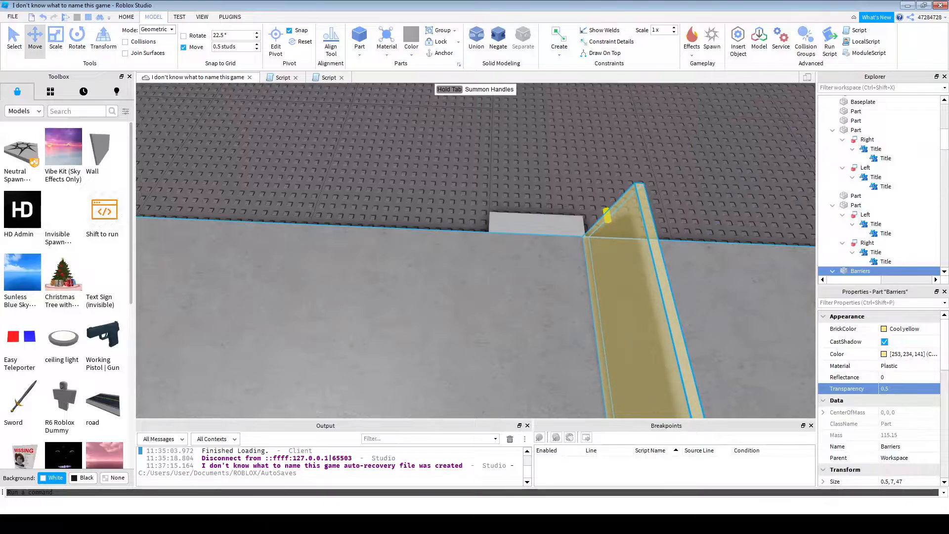
{"action": "left_click", "coordinate": [537, 226]}
{"action": "key", "text": "ctrl+d"}
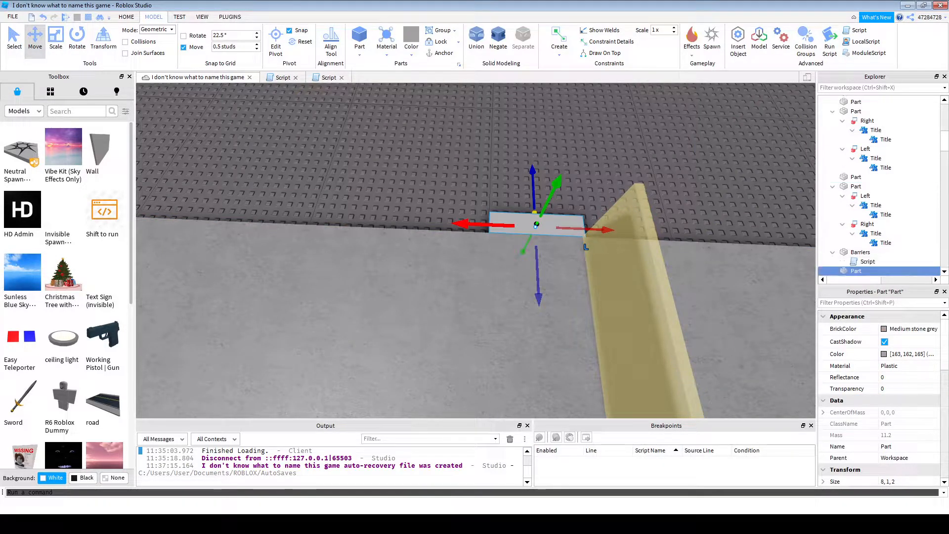
{"action": "left_click", "coordinate": [630, 291]}
{"action": "left_click_drag", "start_coordinate": [630, 291], "coordinate": [610, 282]}
{"action": "key", "text": "a"}
{"action": "key", "text": "ctrl+z"}
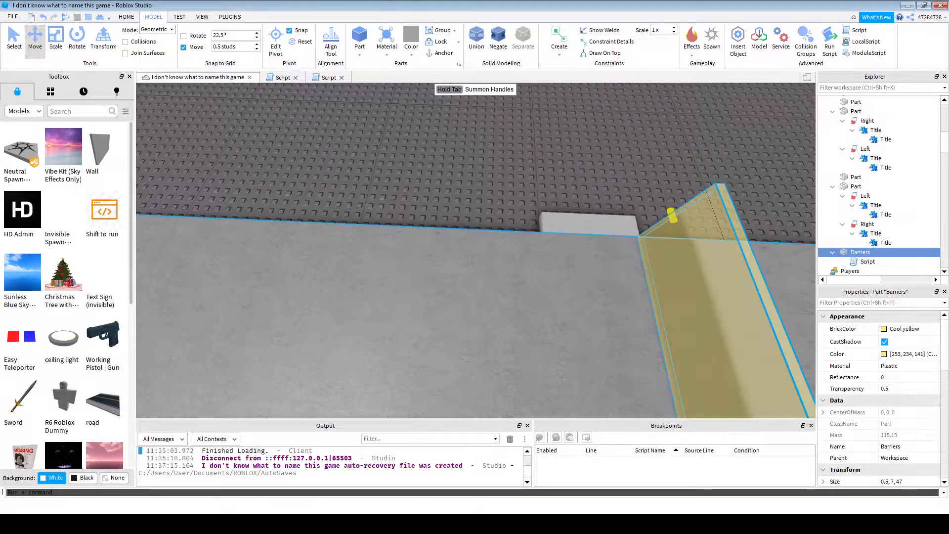
- Duplicate the yellow barrier and place the copy farther along the room, parallel to the original
{"action": "key", "text": "ctrl+d"}
{"action": "left_click_drag", "start_coordinate": [707, 287], "coordinate": [443, 272]}
{"action": "key", "text": "a"}
{"action": "key", "text": "w"}
{"action": "right_click_drag", "start_coordinate": [462, 272], "coordinate": [257, 272]}
{"action": "mouse_move", "coordinate": [465, 240]}
{"action": "left_mouse_down"}
{"action": "mouse_move", "coordinate": [462, 197]}
{"action": "mouse_move", "coordinate": [475, 250]}
{"action": "left_mouse_up"}
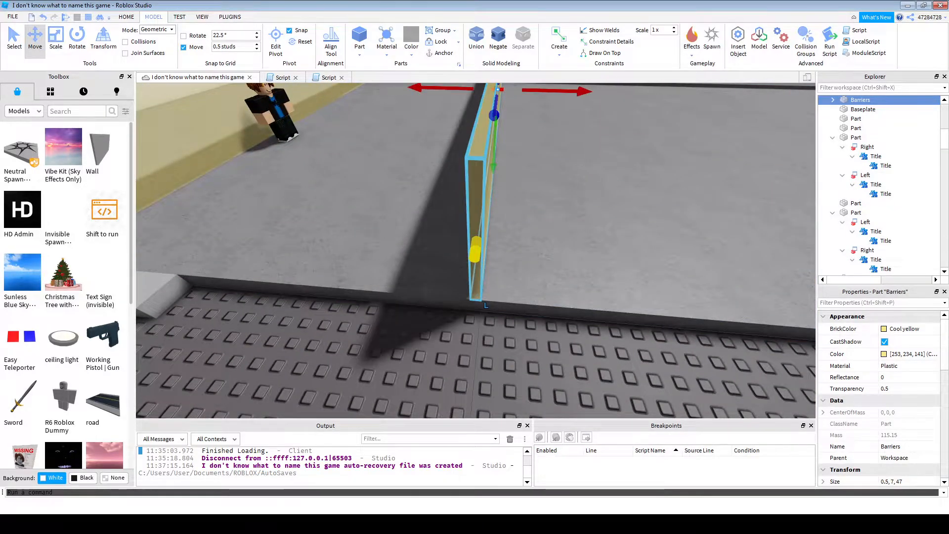
{"action": "right_click_drag", "start_coordinate": [475, 250], "coordinate": [487, 218]}
{"action": "key", "text": "ctrl+3"}
{"action": "left_click_drag", "start_coordinate": [474, 192], "coordinate": [478, 193], "text": "ctrl"}
{"action": "key", "text": "ctrl+z"}
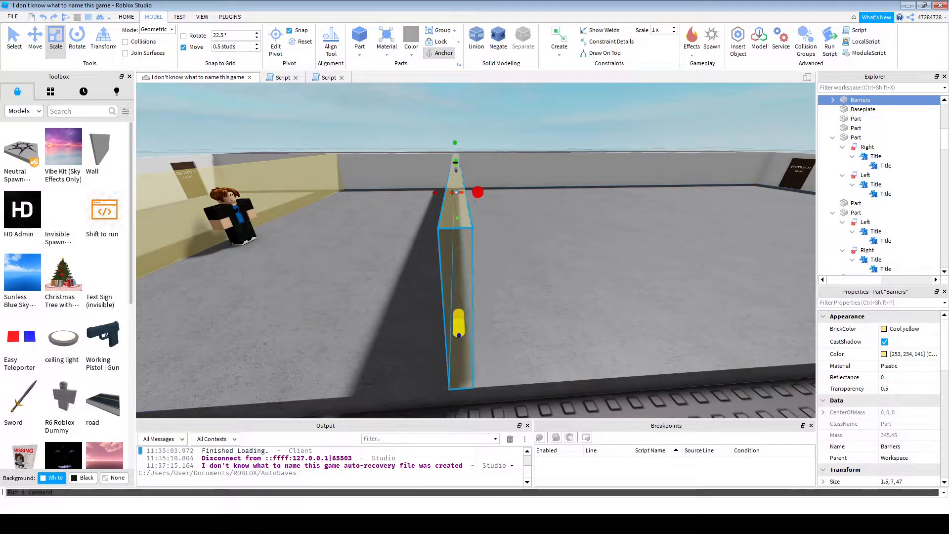
- Duplicate the second barrier and move the copy farther along the room toward the Section 10 door
{"action": "scroll", "coordinate": [460, 324], "scroll_direction": "down", "scroll_amount": 6}
{"action": "left_click", "coordinate": [460, 324]}
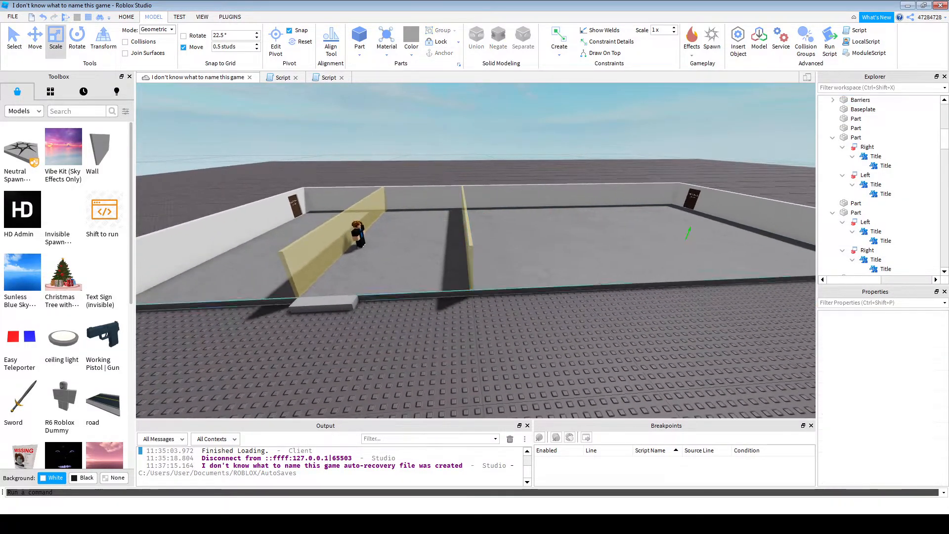
{"action": "left_click", "coordinate": [472, 289]}
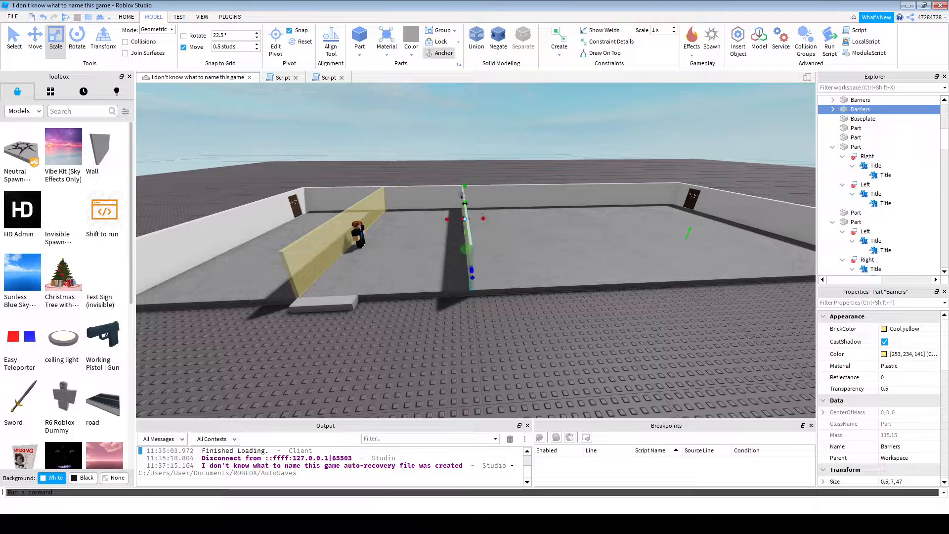
{"action": "key", "text": "f"}
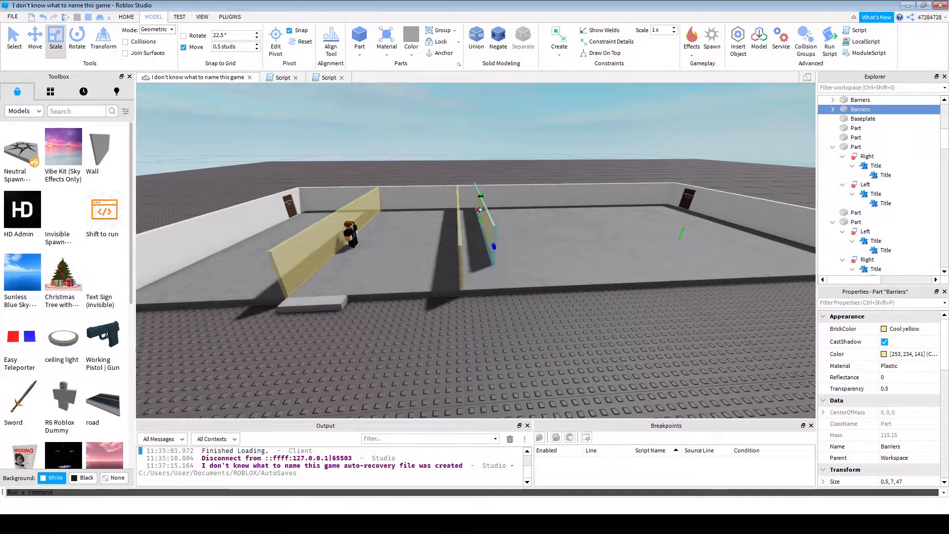
{"action": "scroll", "coordinate": [476, 251], "scroll_direction": "down", "scroll_amount": 8}
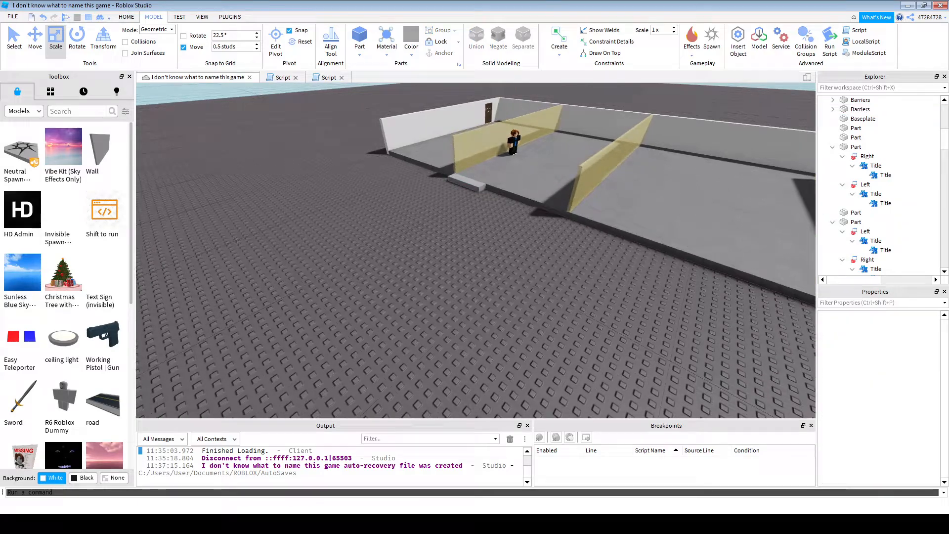
- Move the loose spacer block along the floor's outer edge until it sits against the third barrier
{"action": "left_click", "coordinate": [482, 187]}
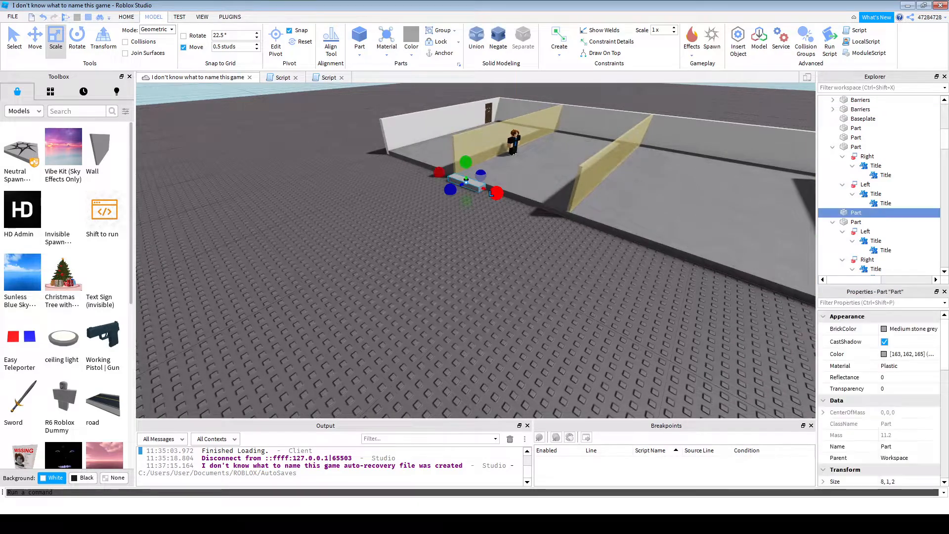
{"action": "key", "text": "f"}
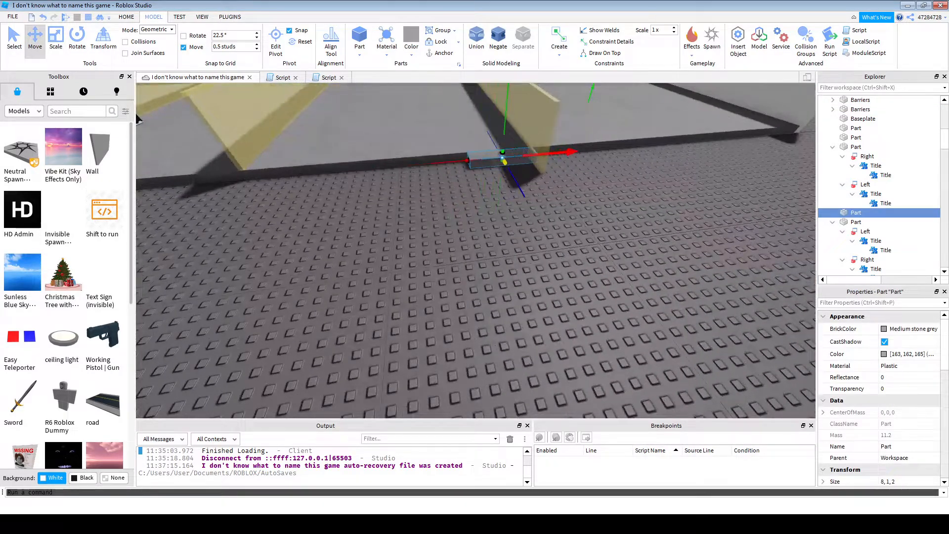
{"action": "right_click_drag", "start_coordinate": [138, 118], "coordinate": [346, 158]}
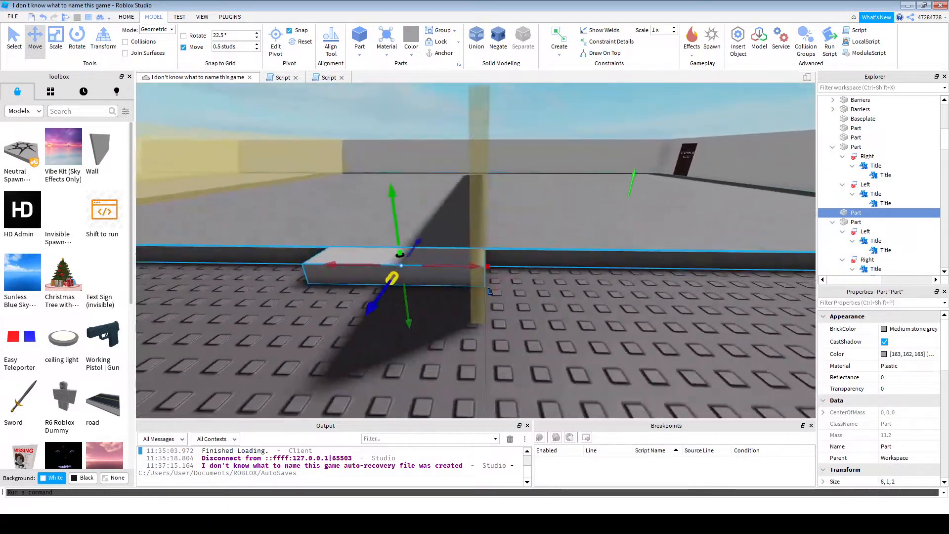
{"action": "left_click", "coordinate": [478, 208]}
{"action": "key", "text": "ctrl+3"}
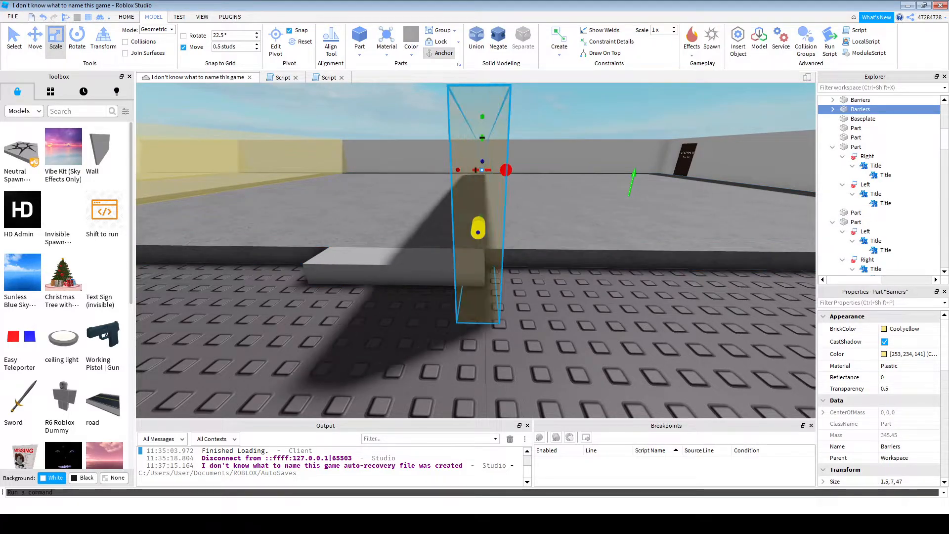
{"action": "key", "text": "a"}
{"action": "key", "text": "s"}
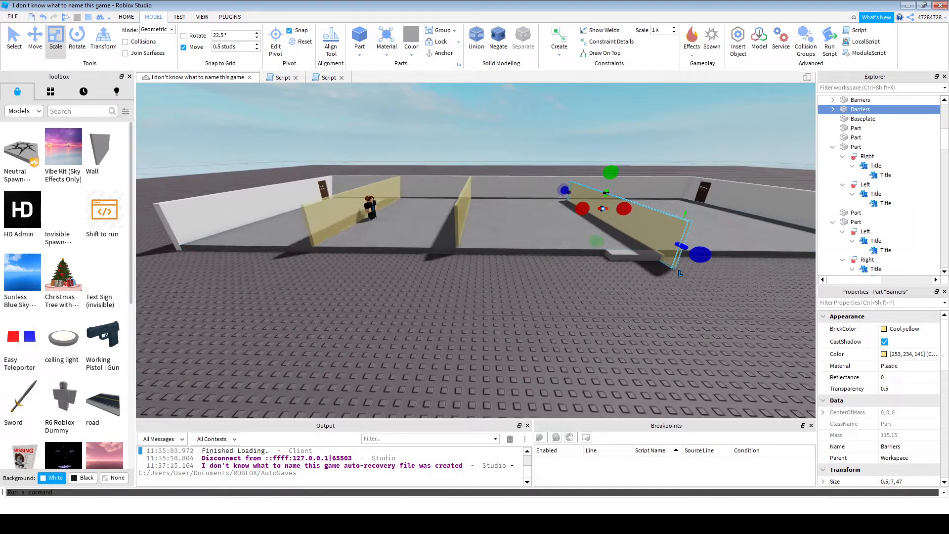
- Move the third barrier along the floor edge to the opposite end of the spacer block
{"action": "key", "text": "ctrl+2"}
{"action": "key", "text": "w"}
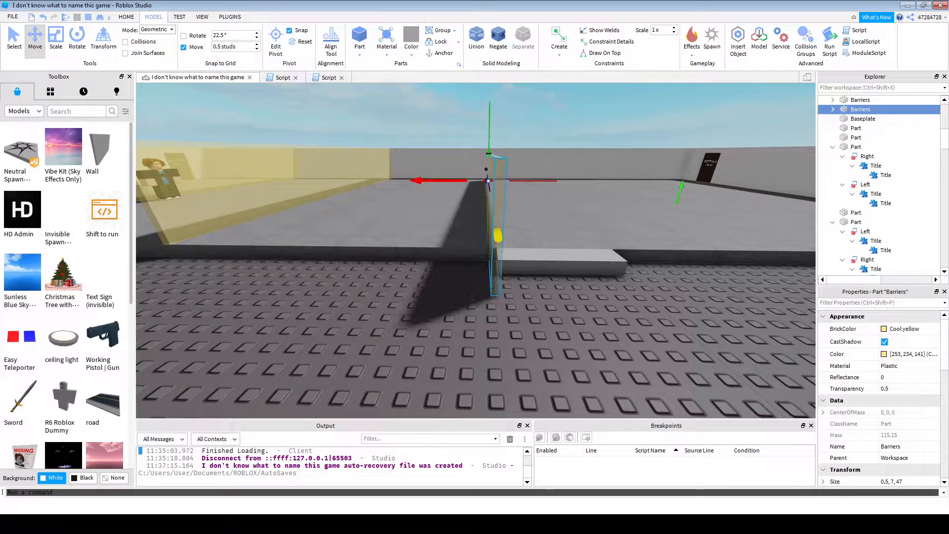
{"action": "key", "text": "ctrl+3"}
{"action": "key", "text": "d"}
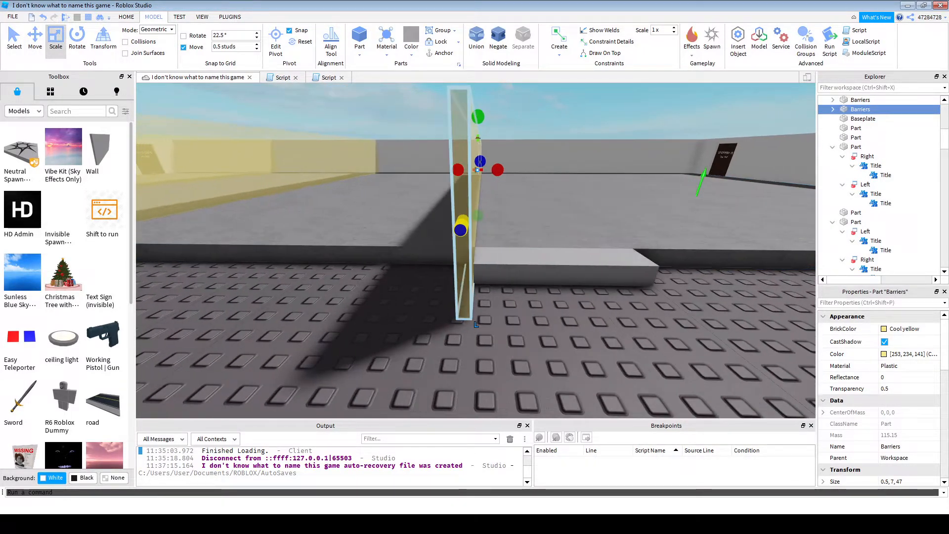
{"action": "left_click_drag", "start_coordinate": [497, 170], "coordinate": [497, 169]}
{"action": "key", "text": "s"}
{"action": "key", "text": "d"}
{"action": "left_click", "coordinate": [494, 233]}
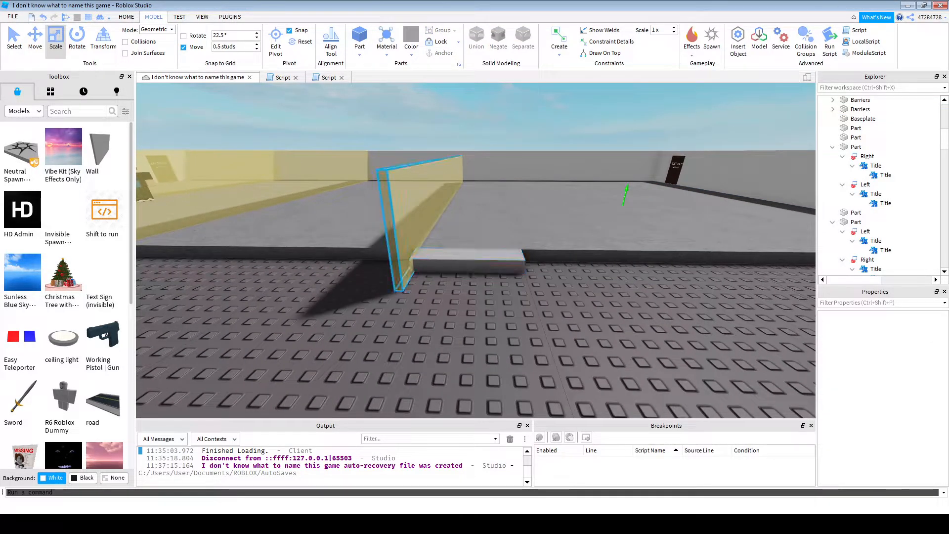
- Shorten the third barrier by pulling its protruding end back to the floor's outer edge
{"action": "right_click_drag", "start_coordinate": [421, 220], "coordinate": [366, 220]}
{"action": "key", "text": "d"}
{"action": "left_click", "coordinate": [420, 223]}
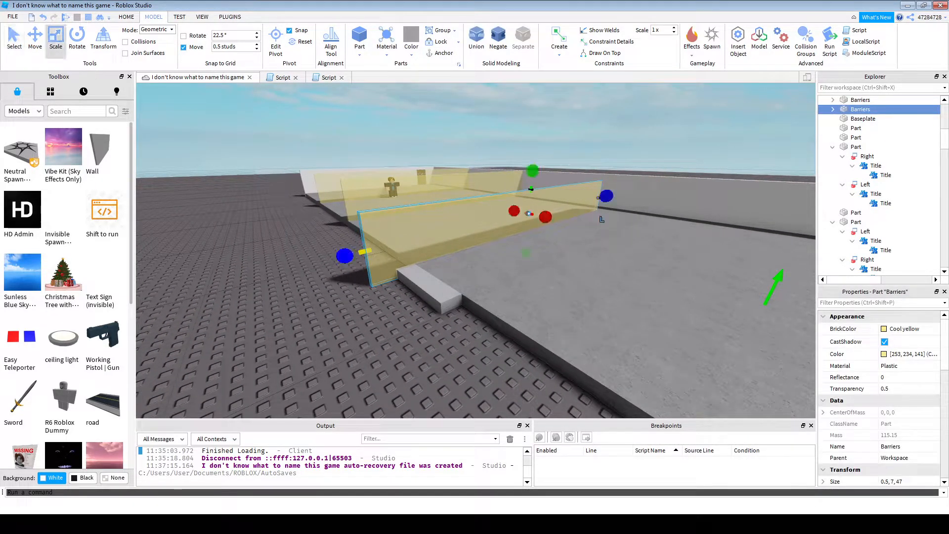
{"action": "left_click_drag", "start_coordinate": [345, 256], "coordinate": [379, 247]}
{"action": "left_click", "coordinate": [383, 257]}
- Slide the spacer block along the floor edge to the foot of the third barrier
{"action": "right_click_drag", "start_coordinate": [383, 257], "coordinate": [445, 277]}
{"action": "key", "text": "a"}
{"action": "key", "text": "s"}
{"action": "left_click", "coordinate": [455, 299]}
{"action": "key", "text": "ctrl+2"}
{"action": "key", "text": "d"}
{"action": "left_click_drag", "start_coordinate": [525, 296], "coordinate": [317, 297]}
{"action": "left_click", "coordinate": [317, 346]}
{"action": "right_click_drag", "start_coordinate": [405, 267], "coordinate": [405, 282]}
{"action": "key", "text": "a"}
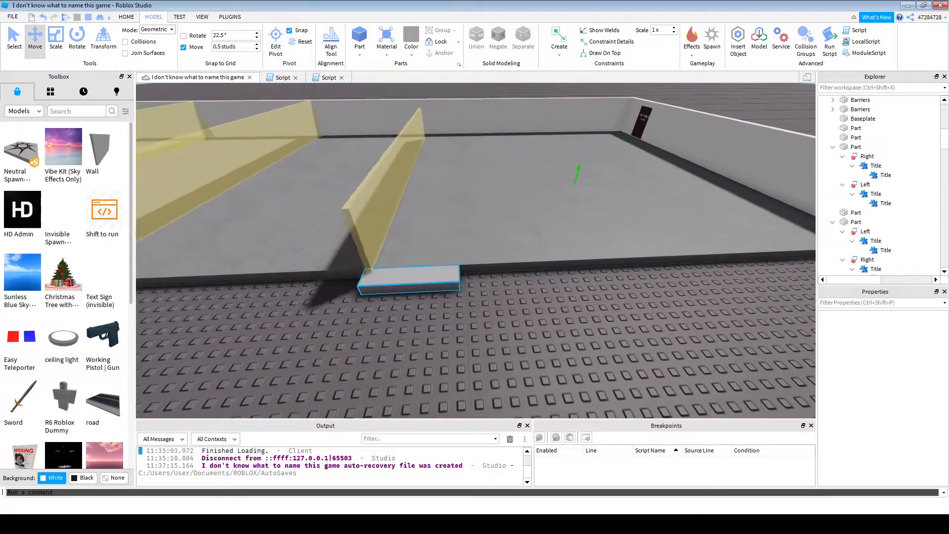
- Duplicate the third barrier and place the copy between it and the end wall near the Section 10 door
{"action": "left_click", "coordinate": [383, 223]}
{"action": "key", "text": "ctrl+d"}
{"action": "key", "text": "d"}
{"action": "left_click_drag", "start_coordinate": [462, 157], "coordinate": [534, 155]}
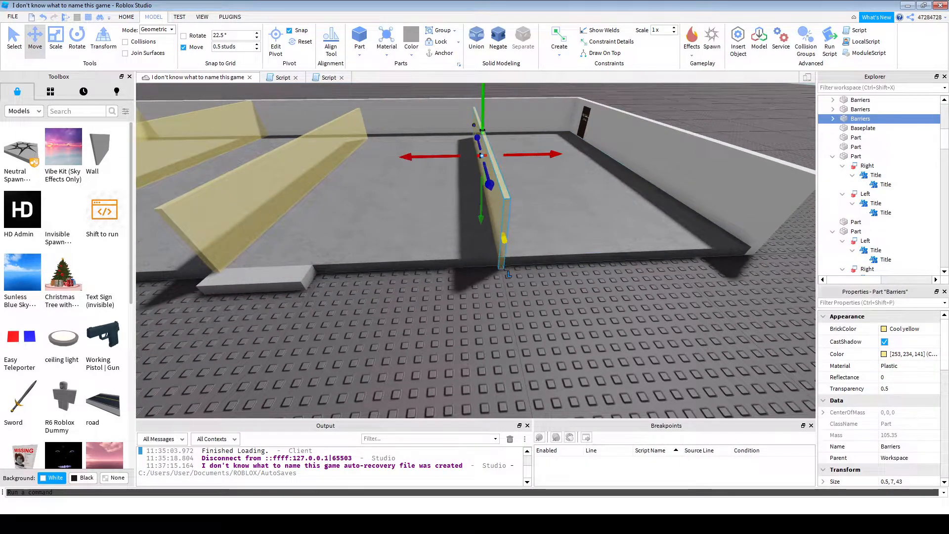
{"action": "key", "text": "s"}
{"action": "left_click", "coordinate": [524, 307]}
{"action": "key", "text": "a"}
{"action": "left_click", "coordinate": [566, 215]}
{"action": "key", "text": "ctrl+3"}
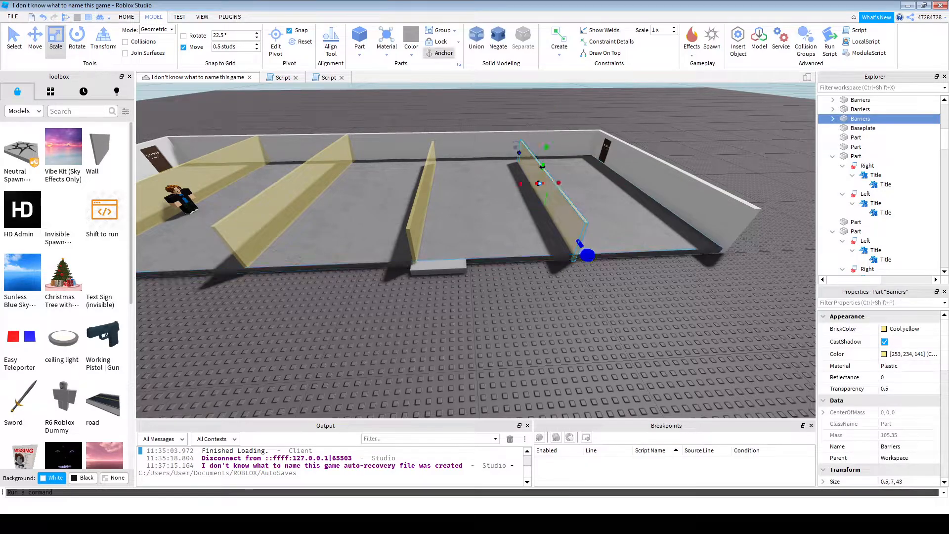
- Toggle the Anchor setting of the third barrier
{"action": "left_click", "coordinate": [420, 227]}
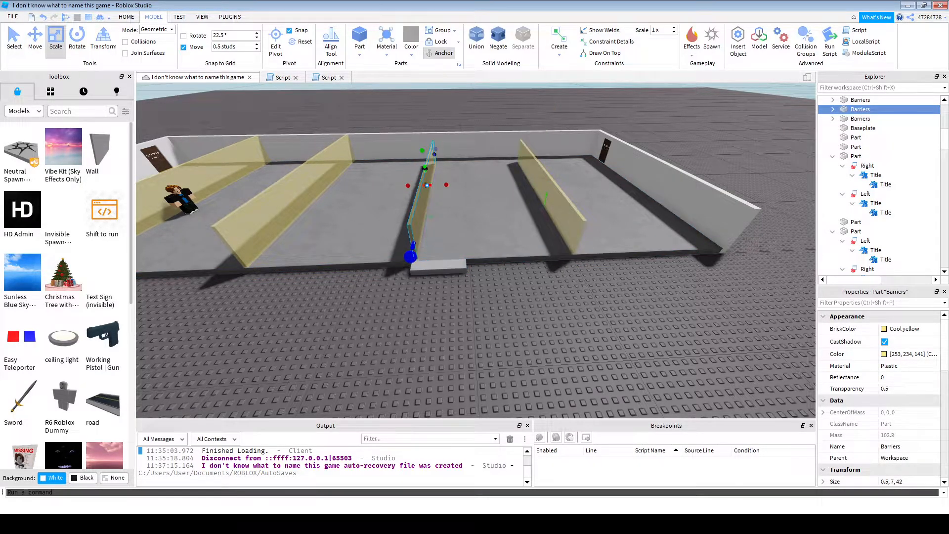
{"action": "left_click", "coordinate": [440, 52]}
{"action": "left_click", "coordinate": [440, 110]}
{"action": "key", "text": "a"}
{"action": "key", "text": "w"}
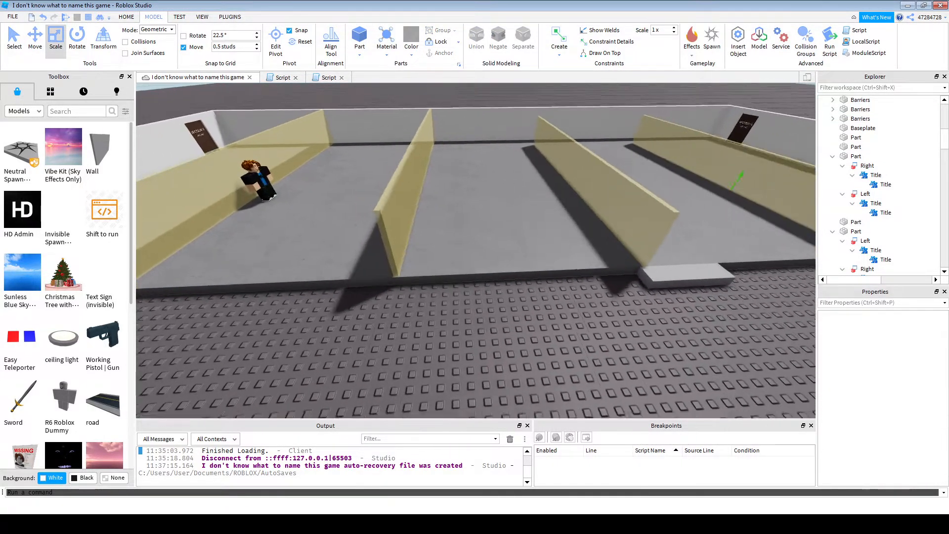
{"action": "key", "text": "a"}
{"action": "key", "text": "d"}
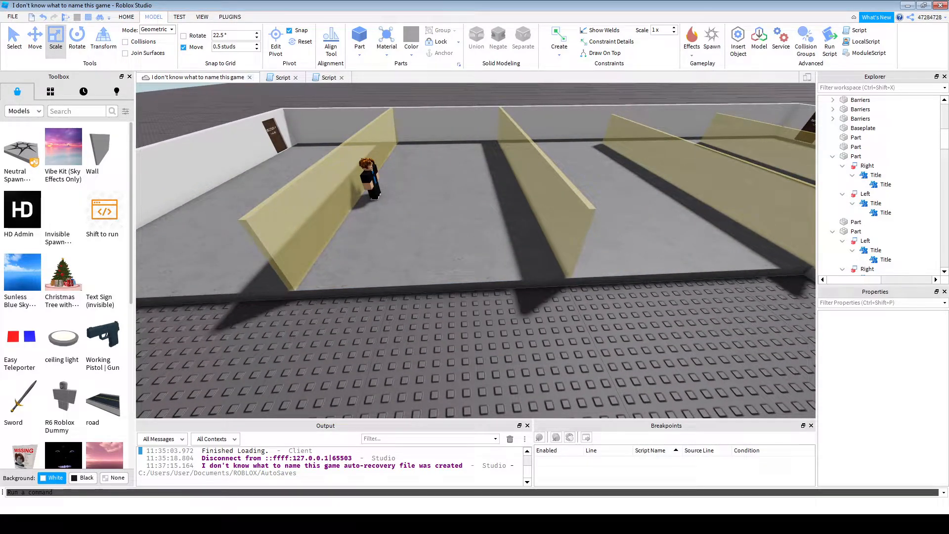
- Play-test the place to check how the scripted barriers behave at runtime, and stop the test
{"action": "key", "text": "F5"}
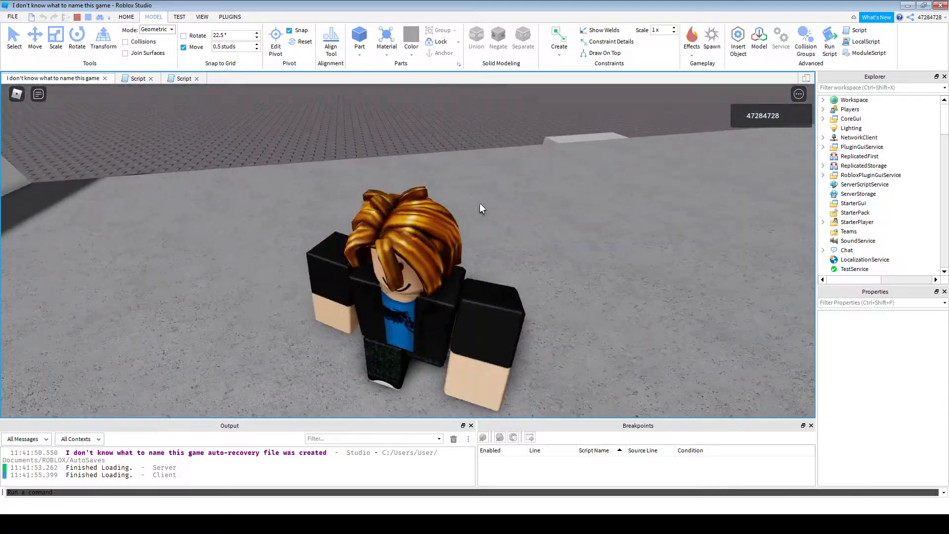
{"action": "right_click_drag", "start_coordinate": [479, 203], "coordinate": [479, 203]}
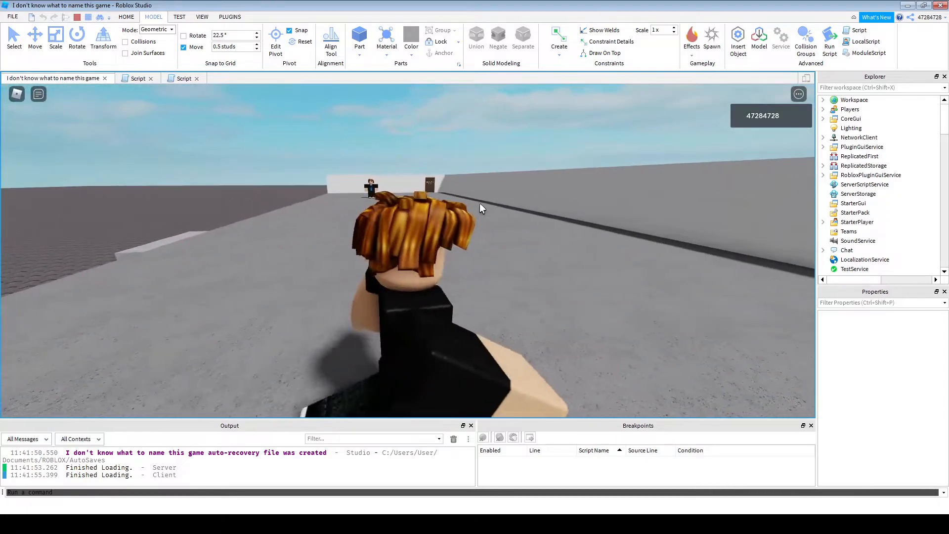
{"action": "key", "text": "a"}
{"action": "key", "text": "d"}
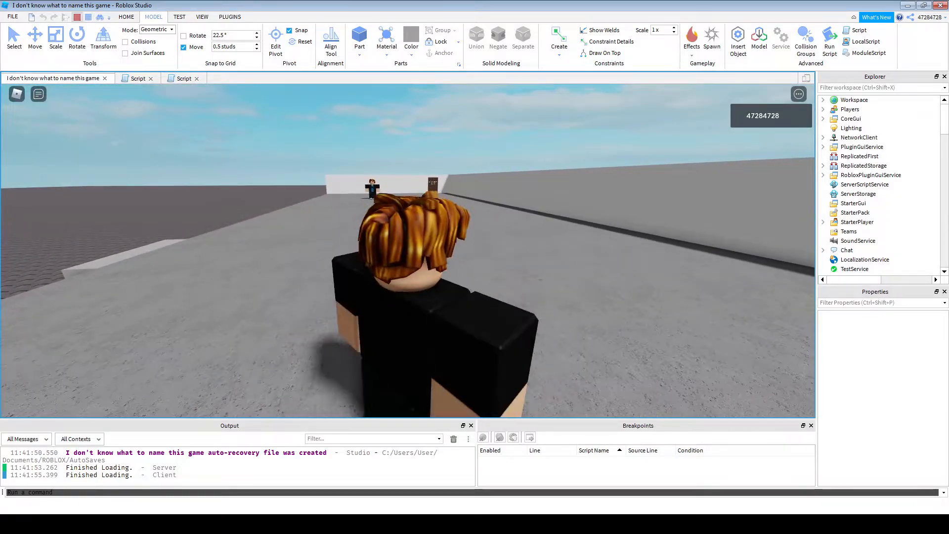
{"action": "key", "text": "shift+F5"}
- Insert a 4 by 1 by 2 stud block part on the floor in front of the first barrier and raise it above the floor
{"action": "key", "text": "w"}
{"action": "key", "text": "a"}
{"action": "right_click_drag", "start_coordinate": [476, 251], "coordinate": [576, 267]}
{"action": "key", "text": "s"}
{"action": "key", "text": "a"}
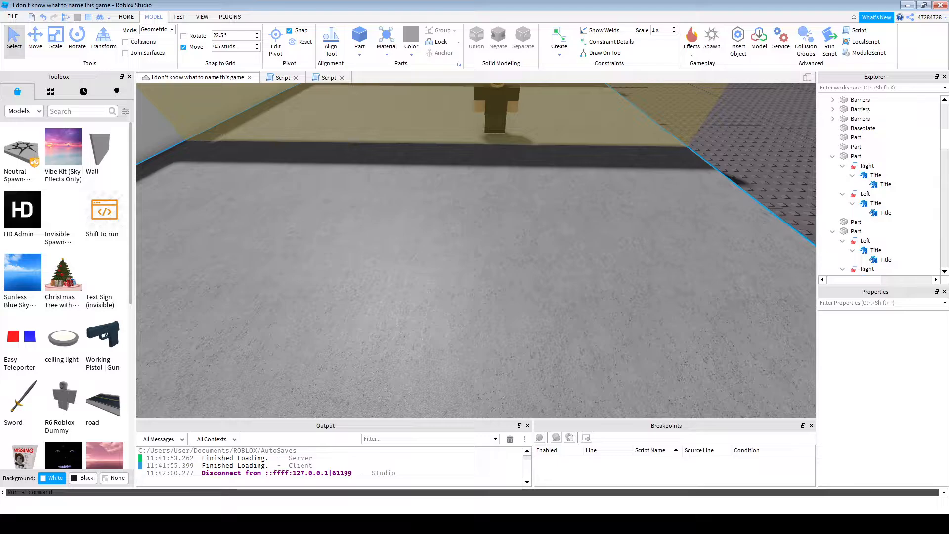
{"action": "left_click", "coordinate": [360, 38]}
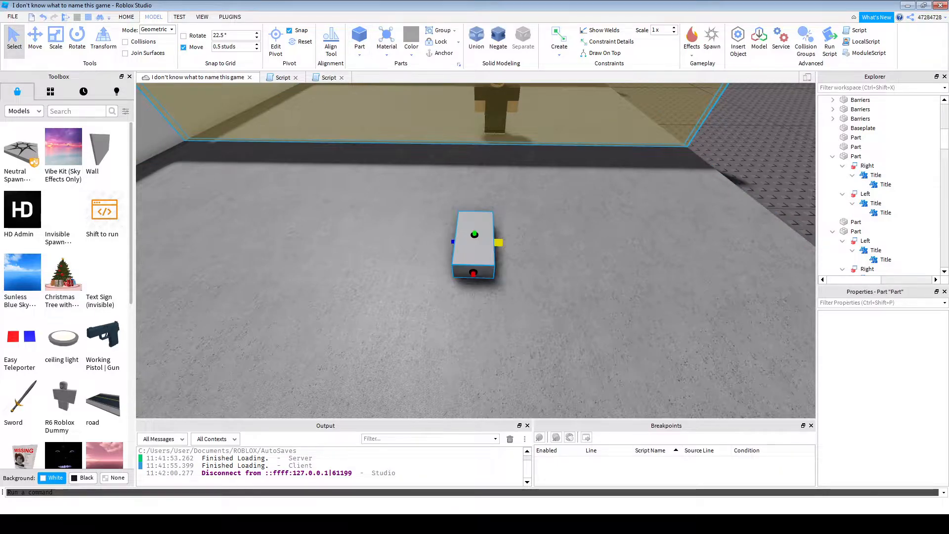
{"action": "left_click", "coordinate": [35, 38]}
{"action": "left_click_drag", "start_coordinate": [474, 179], "coordinate": [475, 95]}
{"action": "right_click_drag", "start_coordinate": [474, 94], "coordinate": [474, 59]}
{"action": "key", "text": "a"}
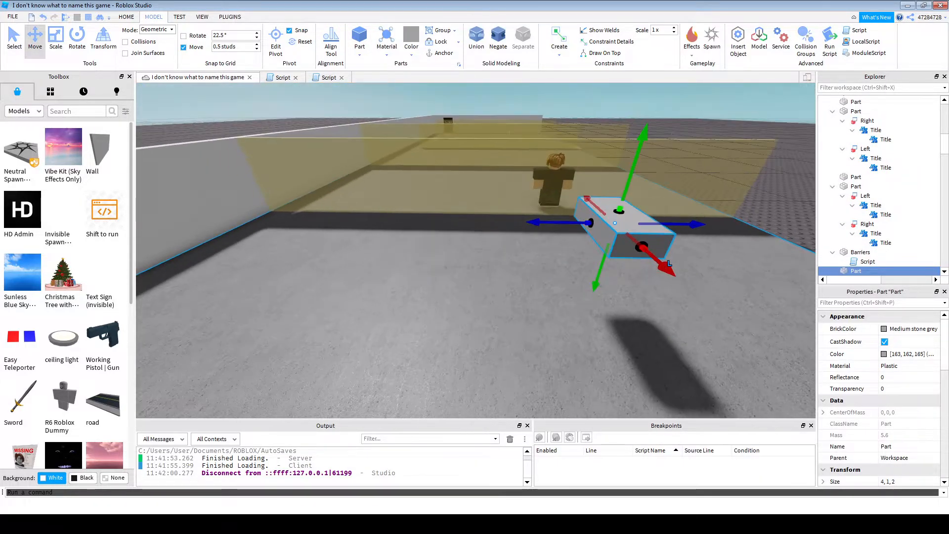
- Shift the raised block sideways toward the floor's open outer edge
{"action": "key", "text": "d"}
{"action": "left_click_drag", "start_coordinate": [529, 225], "coordinate": [764, 228]}
{"action": "right_click_drag", "start_coordinate": [764, 228], "coordinate": [775, 241]}
{"action": "key", "text": "d"}
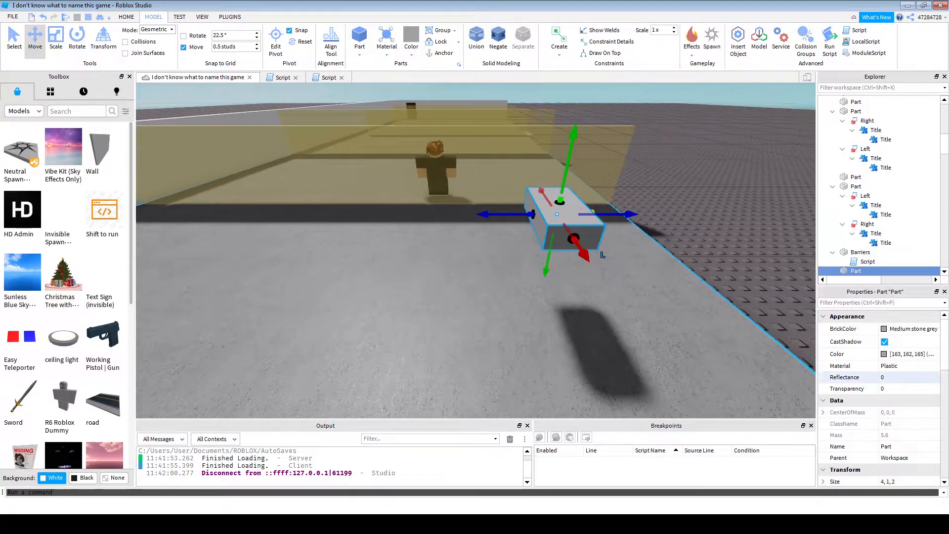
- Set the raised block's Transparency to 0.5
{"action": "left_click", "coordinate": [896, 388]}
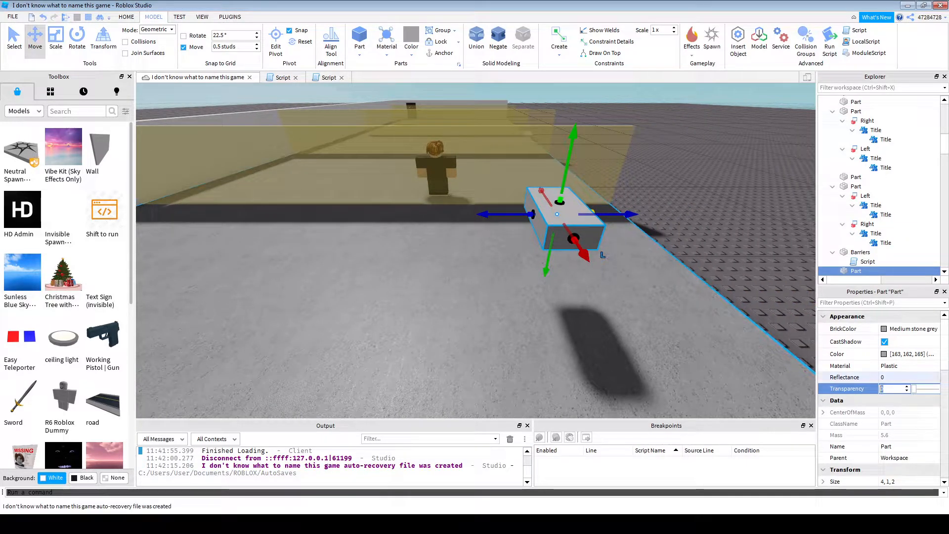
{"action": "key", "text": "ctrl+4"}
{"action": "left_click_drag", "start_coordinate": [573, 242], "coordinate": [535, 197]}
{"action": "left_click", "coordinate": [896, 388]}
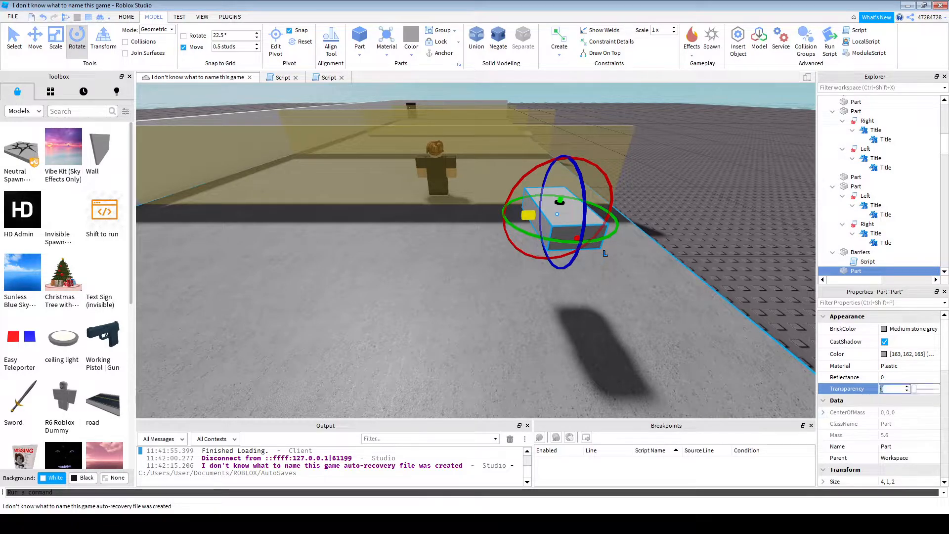
{"action": "type", "text": "0.5"}
{"action": "key", "text": "Return"}
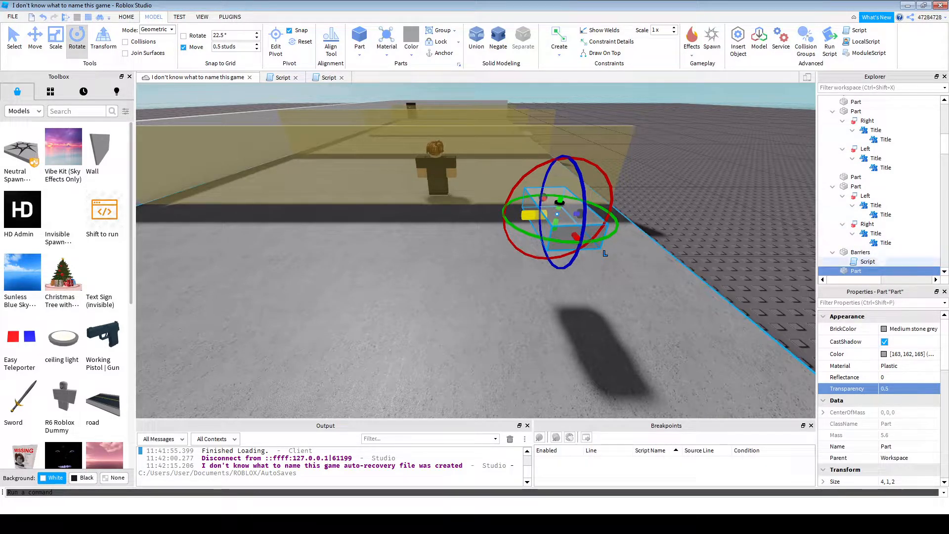
- Find the block's CanCollide property by filtering for "ca" and disable it
{"action": "left_click", "coordinate": [879, 302]}
{"action": "type", "text": "ca"}
{"action": "left_click", "coordinate": [888, 355]}
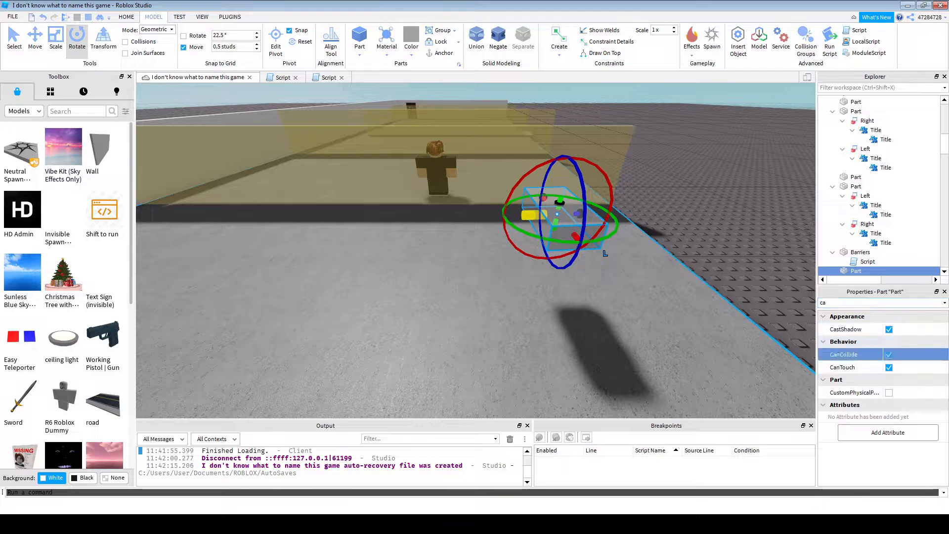
{"action": "scroll", "coordinate": [898, 214], "scroll_direction": "down", "scroll_amount": 1}
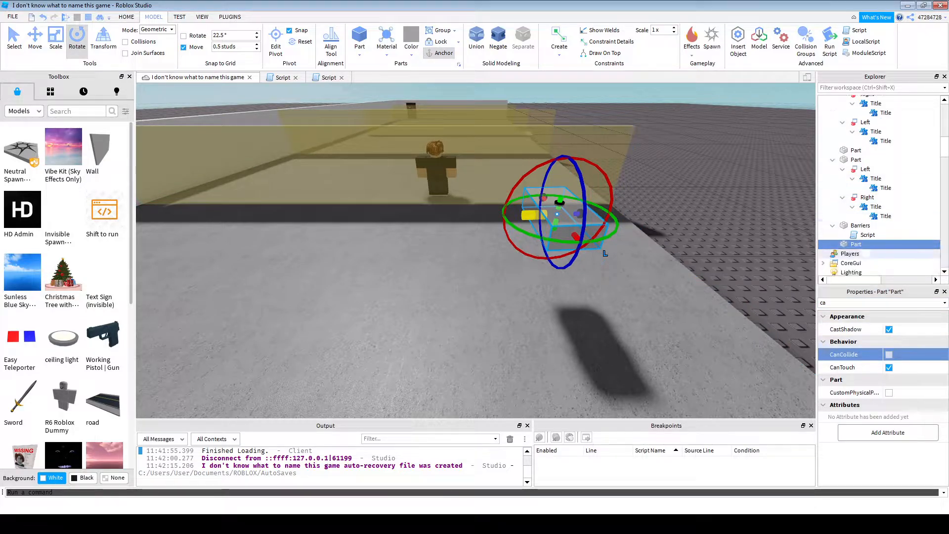
- Add a script to the block and replace its default code with a game.Players.PlayerAdded:Connect(function(plr)) handler
{"action": "left_click", "coordinate": [868, 244]}
{"action": "key", "text": "ctrl+a"}
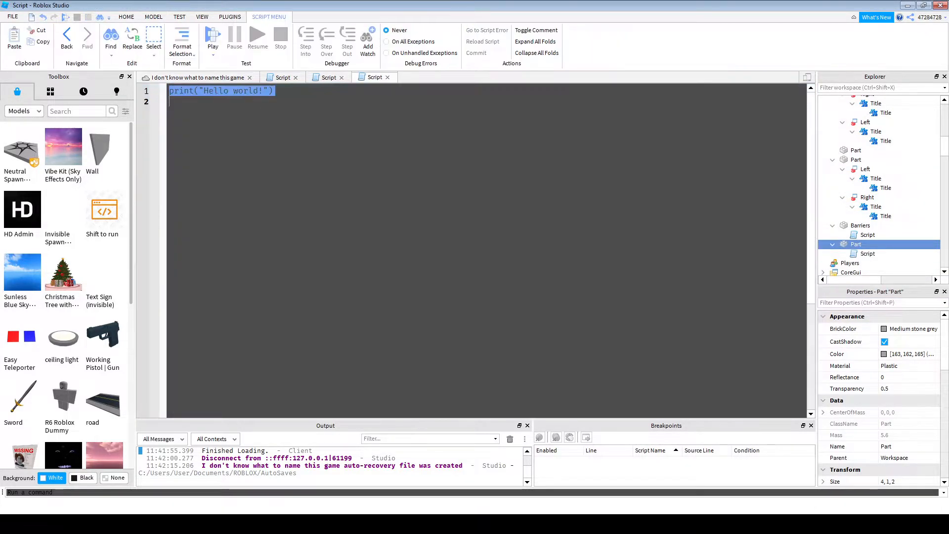
{"action": "type", "text": "game.Players.PlayerAdded:Connect(function"}
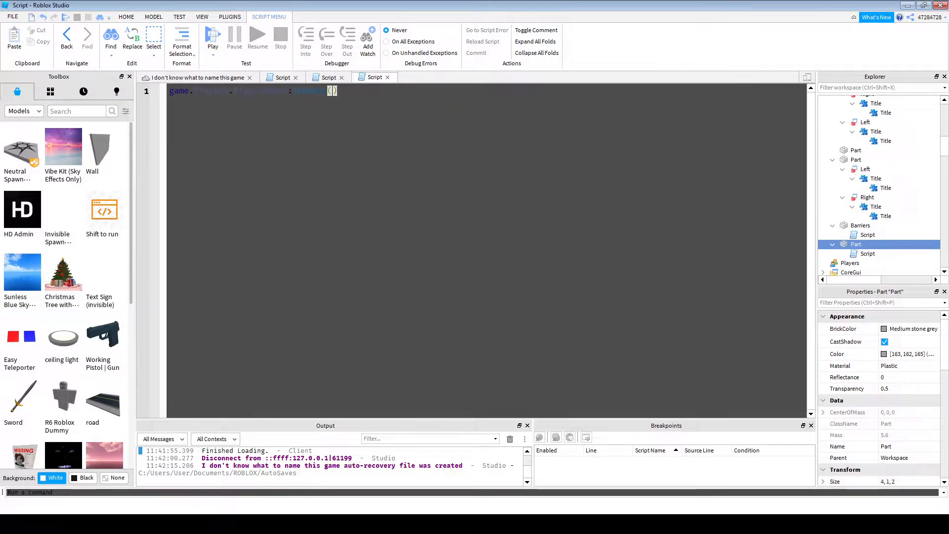
{"action": "type", "text": "(plr))"}
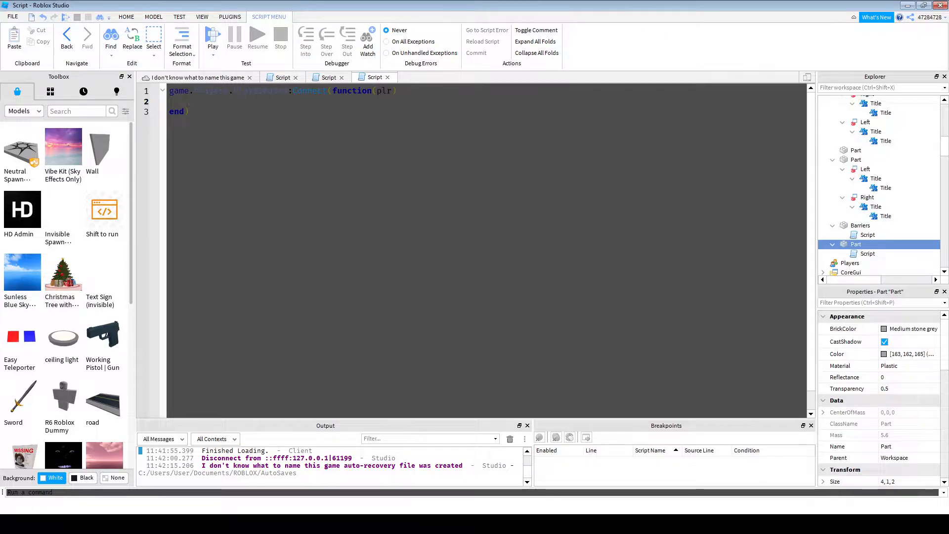
- Make the handler set script.Parent.Transparency = 1, and return to the 3D scene at the translucent block
{"action": "type", "text": "script.Parent."}
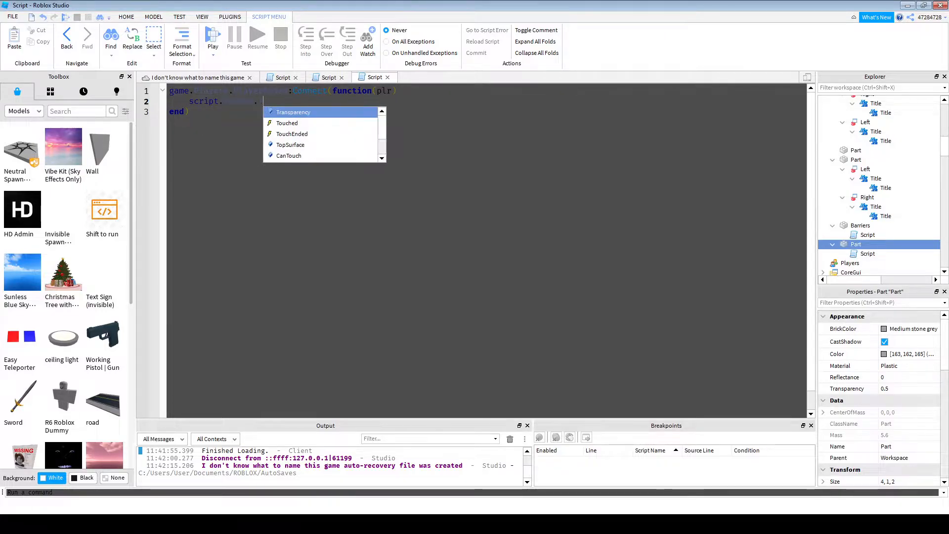
{"action": "key", "text": "Tab"}
{"action": "type", "text": "="}
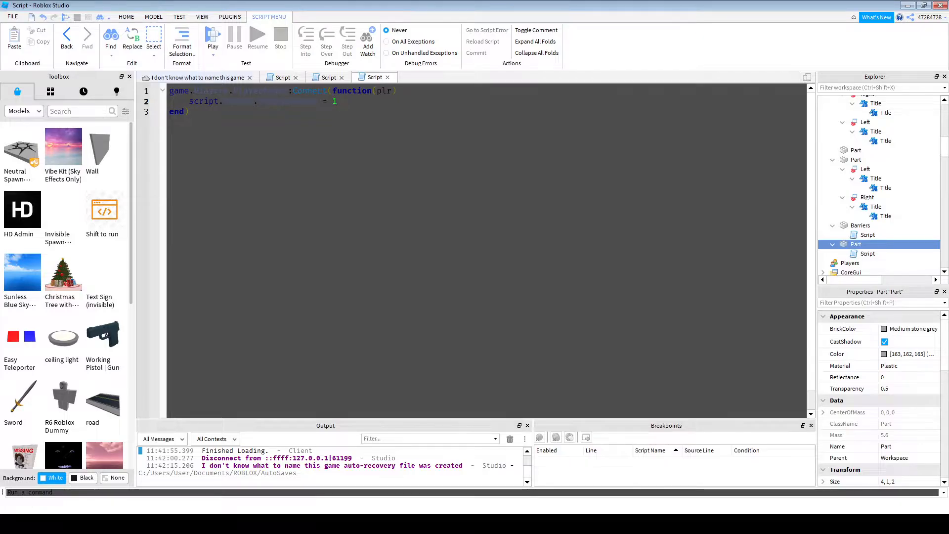
{"action": "left_click", "coordinate": [197, 77]}
{"action": "left_click", "coordinate": [692, 163]}
{"action": "right_click_drag", "start_coordinate": [544, 277], "coordinate": [563, 257]}
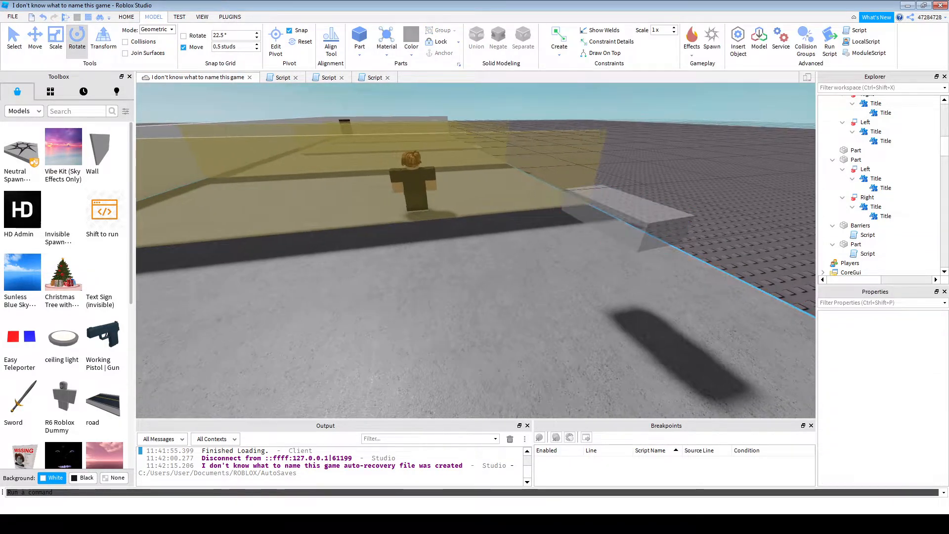
{"action": "key", "text": "d"}
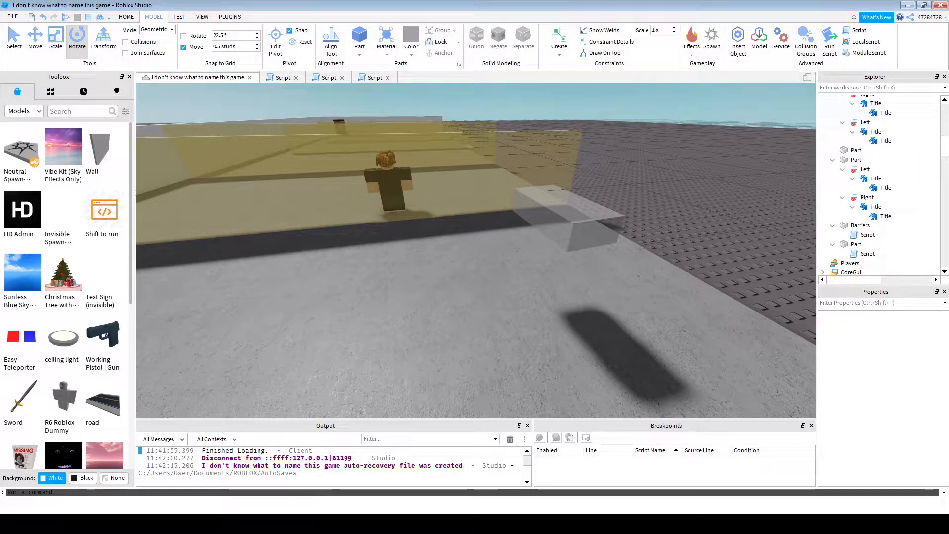
- Switch to the Cashier Game place and examine the area around checkout counter 47
{"action": "key", "text": "alt+Tab"}
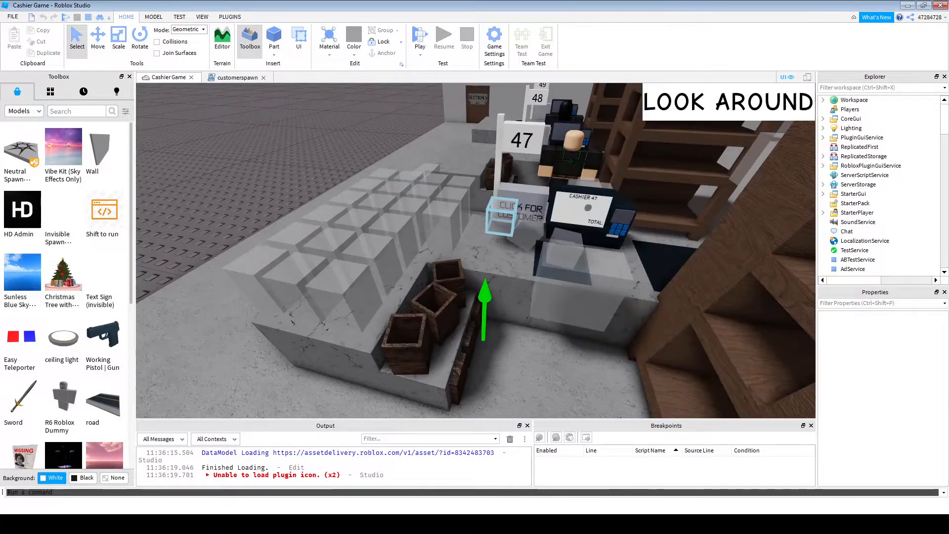
{"action": "key", "text": "w"}
{"action": "right_click_drag", "start_coordinate": [499, 217], "coordinate": [559, 197]}
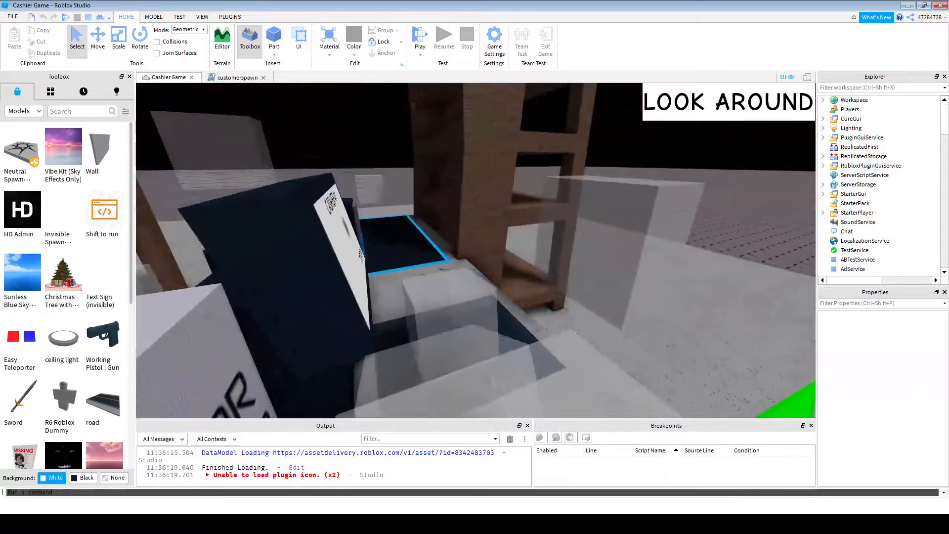
{"action": "key", "text": "s"}
{"action": "right_click_drag", "start_coordinate": [474, 218], "coordinate": [336, 247]}
{"action": "right_click_drag", "start_coordinate": [445, 257], "coordinate": [500, 284]}
- Start a play-test of the Cashier Game and walk the character to the register beside the red apple
{"action": "key", "text": "F5"}
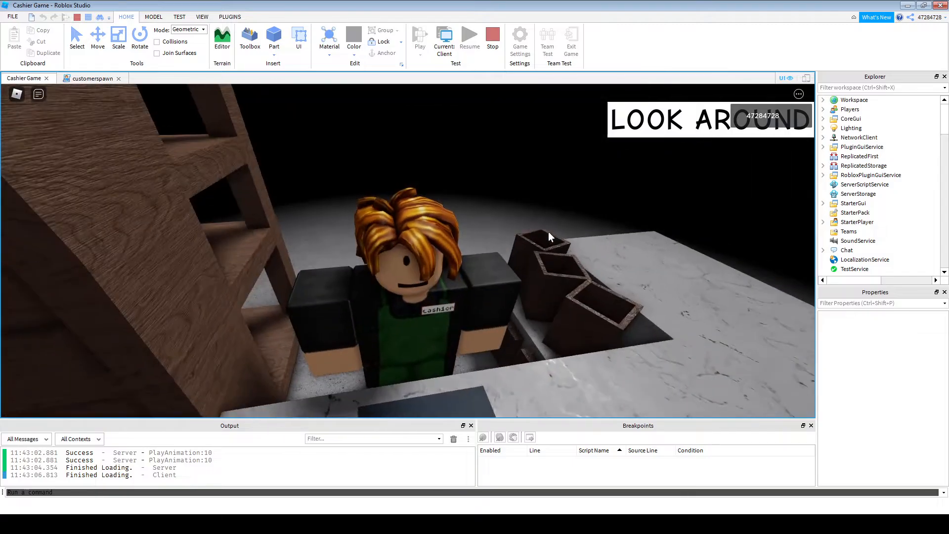
{"action": "key", "text": "w"}
{"action": "right_click_drag", "start_coordinate": [497, 195], "coordinate": [498, 195]}
{"action": "key", "text": "w"}
{"action": "key", "text": "w"}
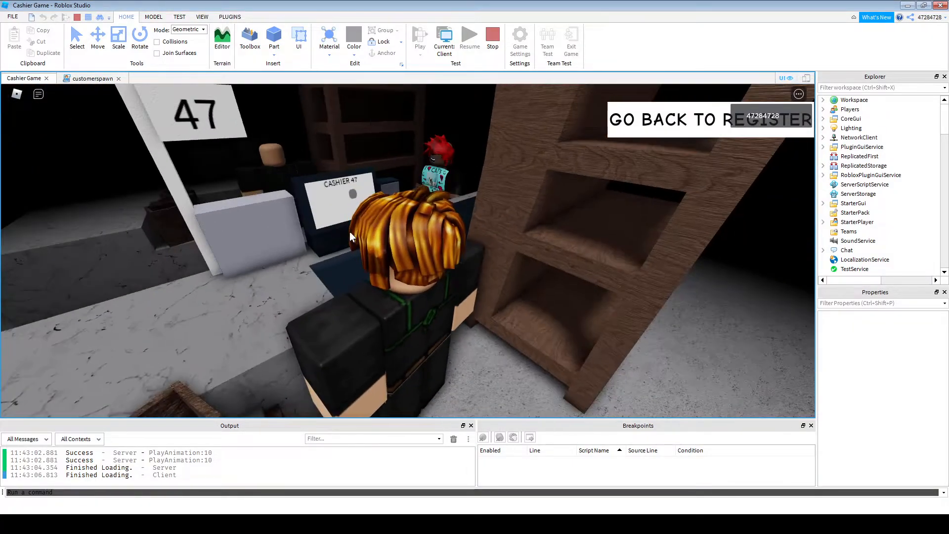
{"action": "key", "text": "w"}
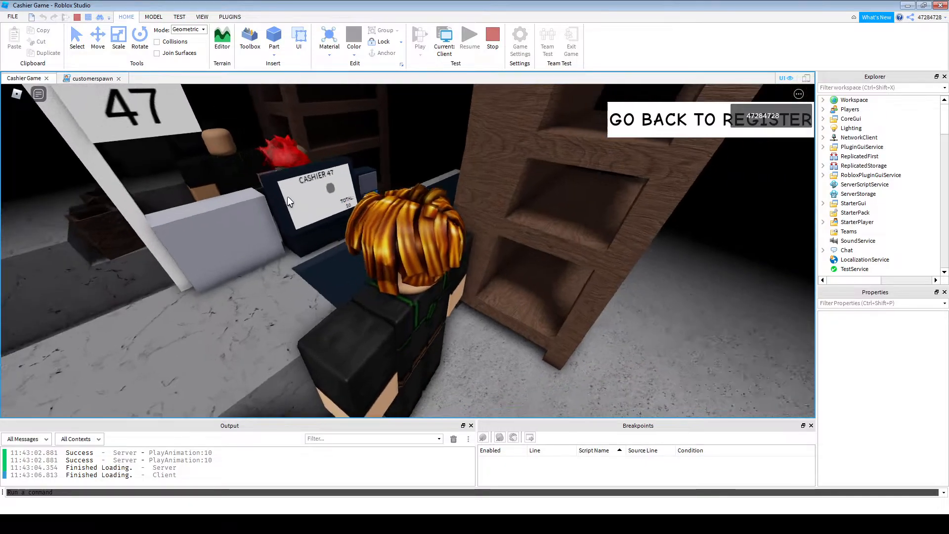
{"action": "key", "text": "w"}
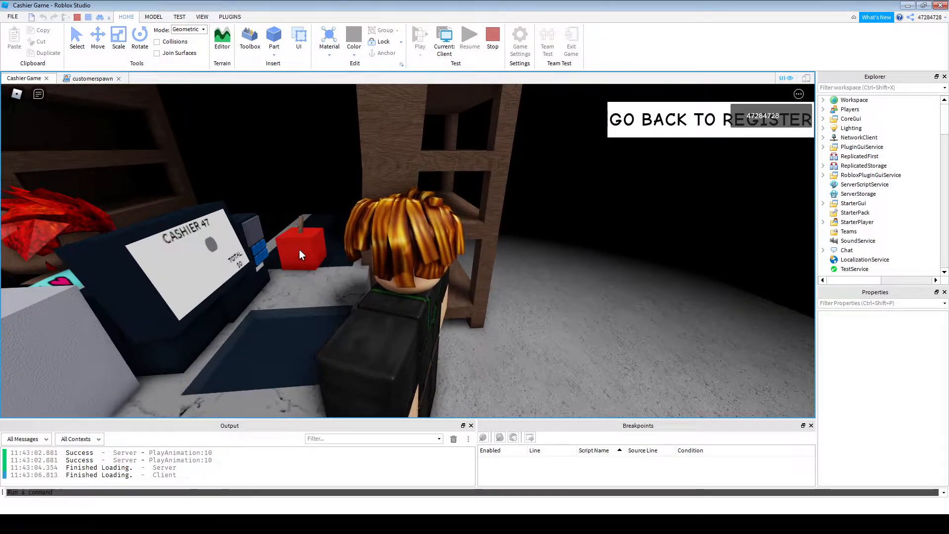
{"action": "key", "text": "w"}
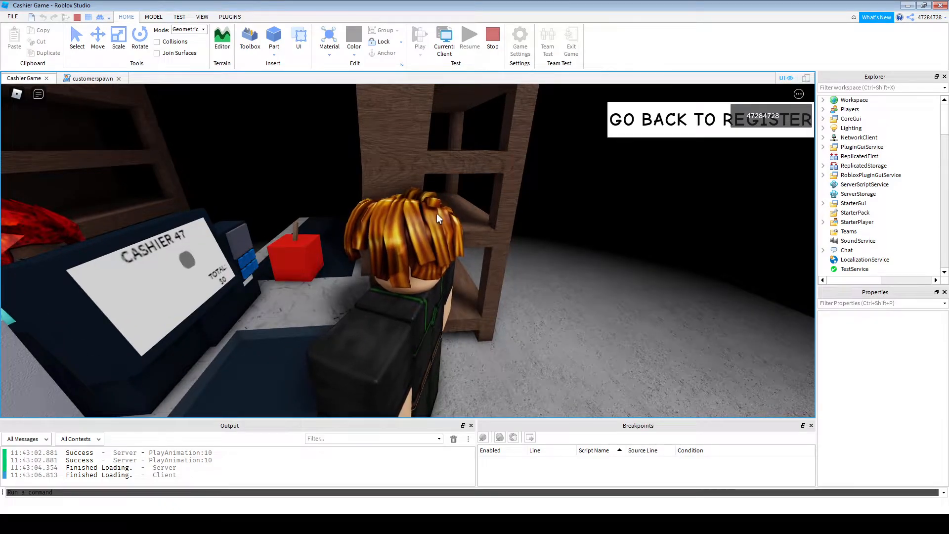
- Walk the character back around the end of the counter and put a bag on the countertop
{"action": "key", "text": "s"}
{"action": "right_click_drag", "start_coordinate": [437, 214], "coordinate": [438, 218]}
{"action": "key", "text": "w"}
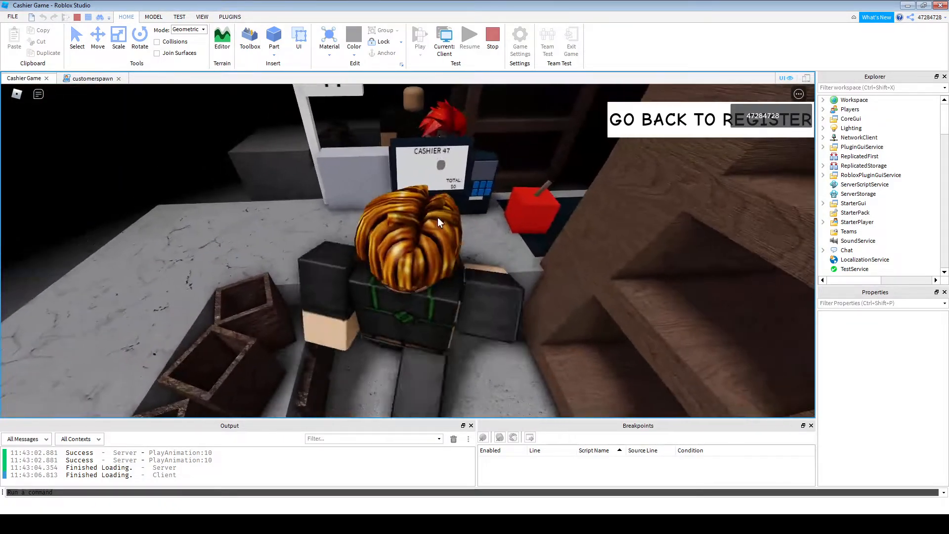
{"action": "key", "text": "a"}
{"action": "key", "text": "s"}
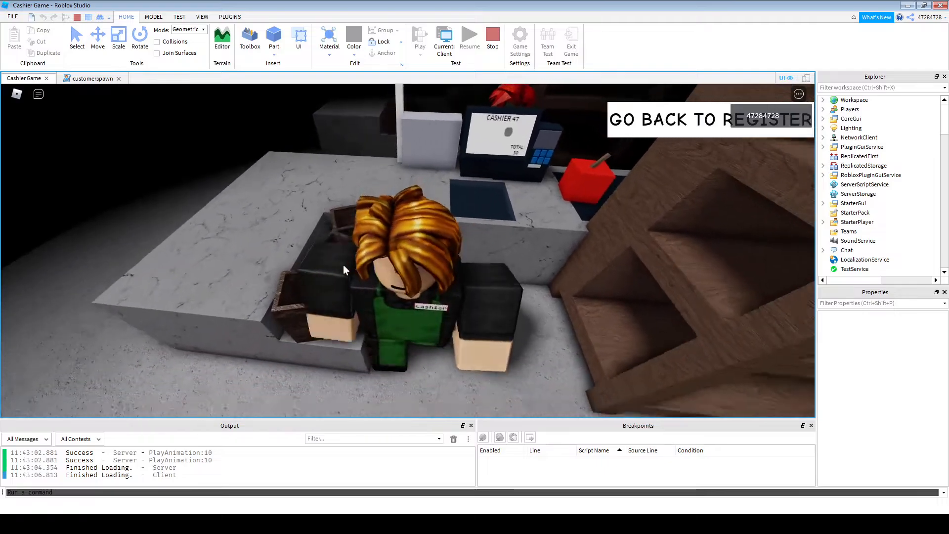
{"action": "key", "text": "s"}
{"action": "right_click_drag", "start_coordinate": [434, 250], "coordinate": [539, 297]}
{"action": "key", "text": "w"}
{"action": "key", "text": "a"}
{"action": "key", "text": "w"}
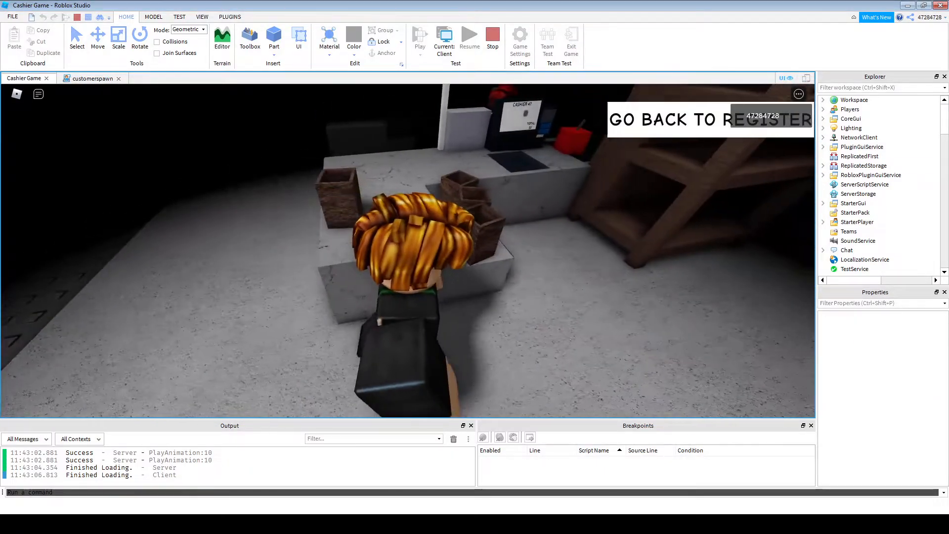
{"action": "key", "text": "d"}
- Inspect the ClickDetector in the Apple model's Main part and delete the detector named Second
{"action": "left_click", "coordinate": [823, 100]}
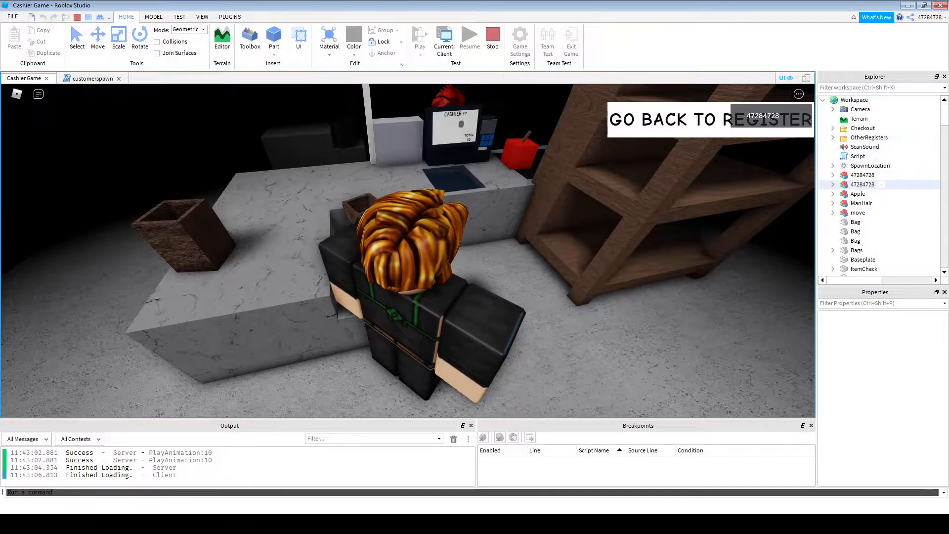
{"action": "left_click", "coordinate": [832, 194]}
{"action": "left_click", "coordinate": [843, 213]}
{"action": "left_click", "coordinate": [888, 222]}
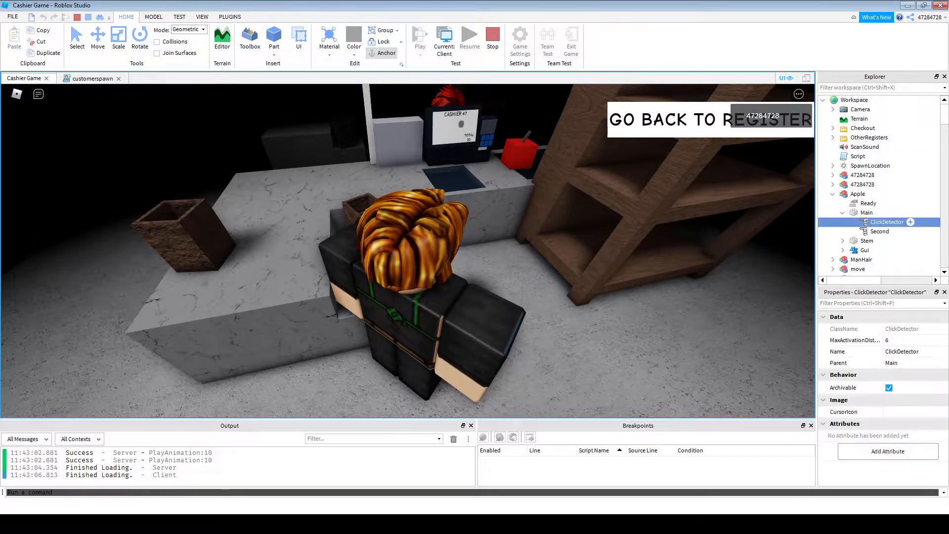
{"action": "right_click", "coordinate": [884, 225]}
{"action": "left_click", "coordinate": [885, 223]}
{"action": "right_click", "coordinate": [881, 231]}
{"action": "left_click", "coordinate": [844, 281]}
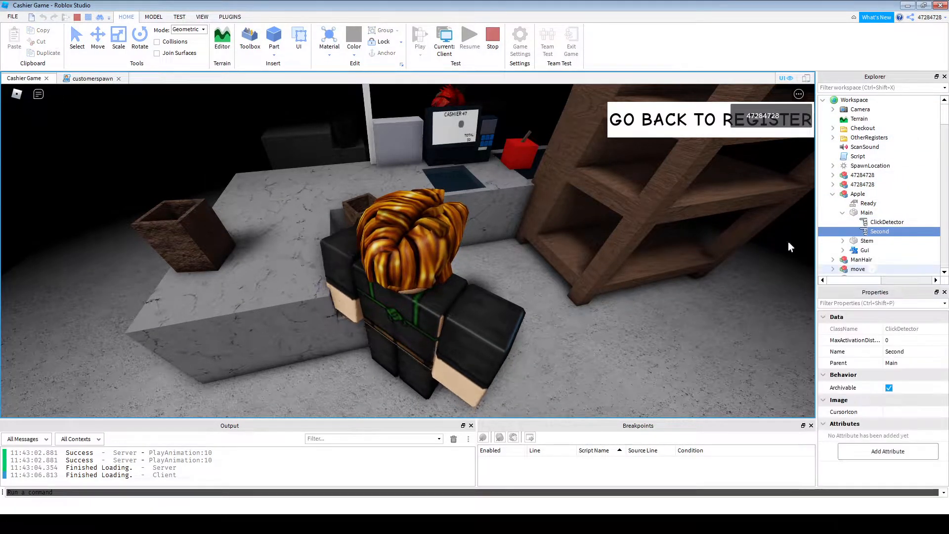
- Walk the character back to the register and scan the red apple
{"action": "key", "text": "w"}
{"action": "key", "text": "d"}
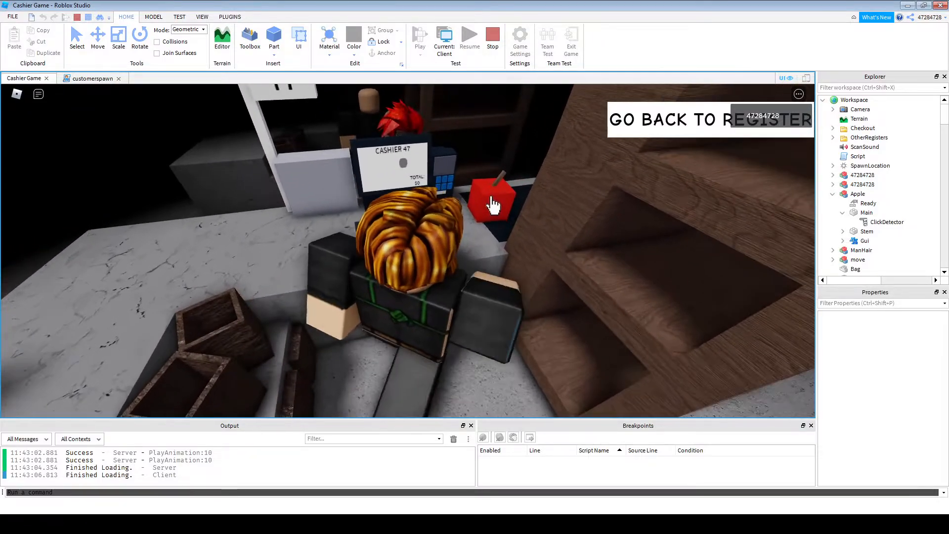
{"action": "left_click", "coordinate": [494, 204]}
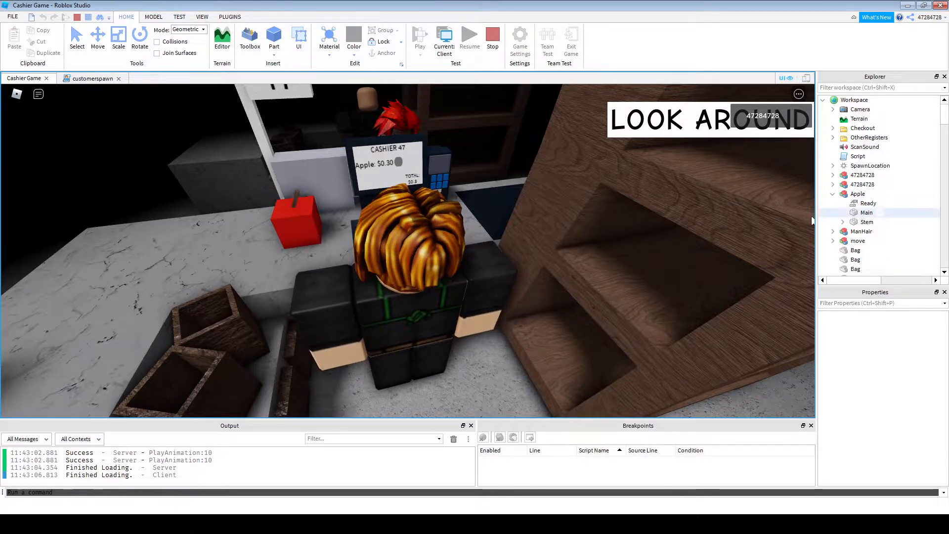
- Add a ClickDetector to the apple's Main part, name it Second, and set its MaxActivationDistance to 6
{"action": "left_click", "coordinate": [879, 213]}
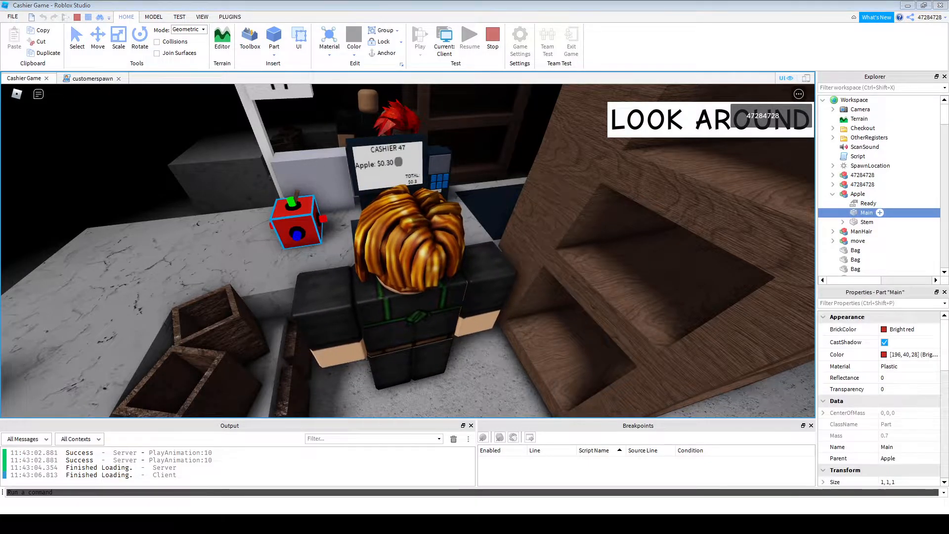
{"action": "left_click", "coordinate": [885, 137]}
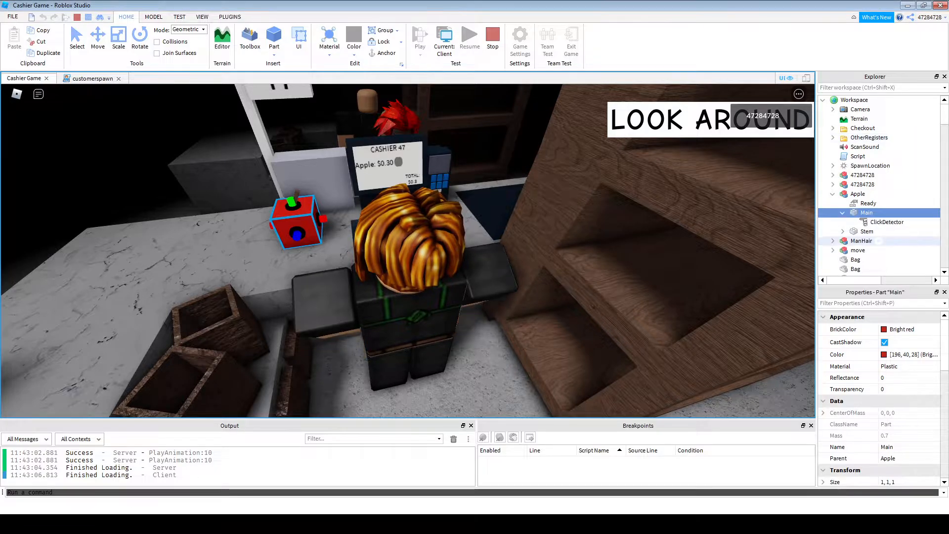
{"action": "left_click", "coordinate": [887, 222]}
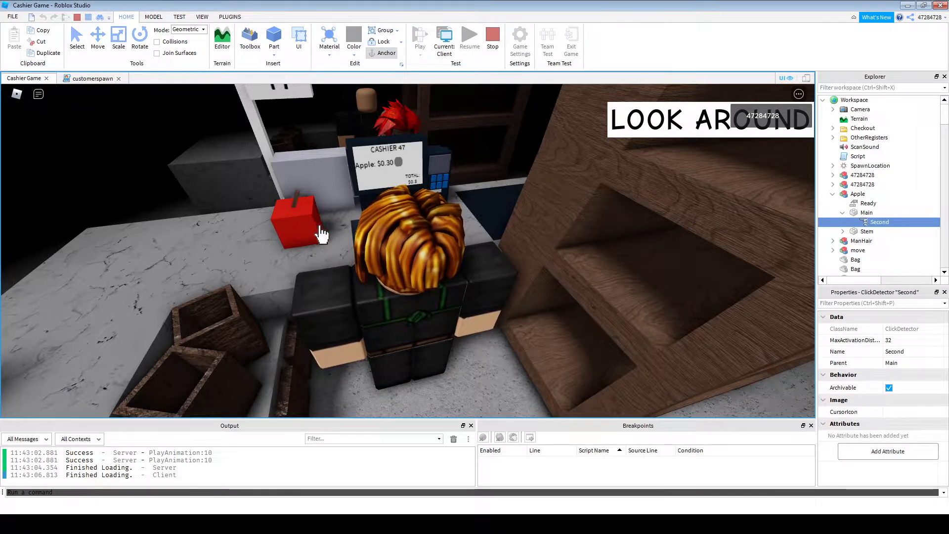
{"action": "right_click_drag", "start_coordinate": [319, 227], "coordinate": [261, 207]}
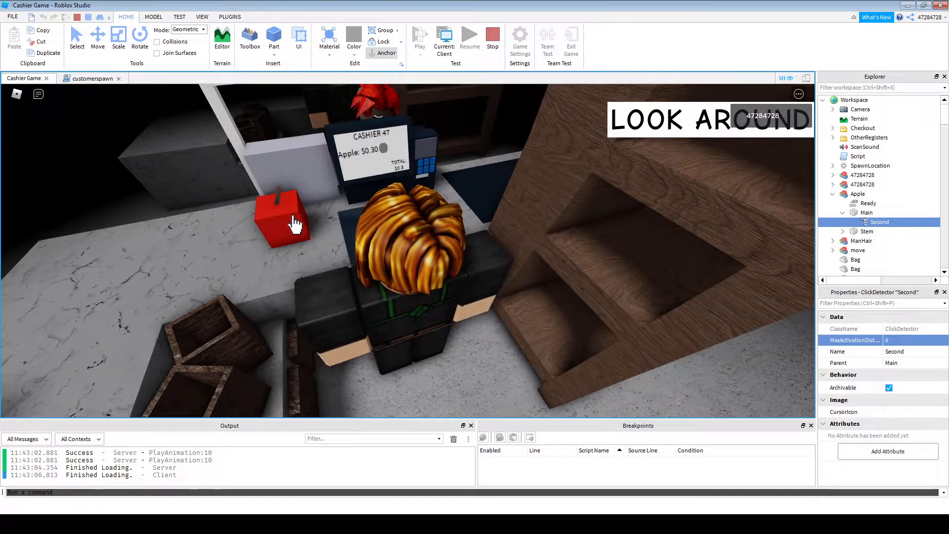
- Put two more bags from the side of the counter onto the countertop
{"action": "right_click_drag", "start_coordinate": [295, 225], "coordinate": [413, 212]}
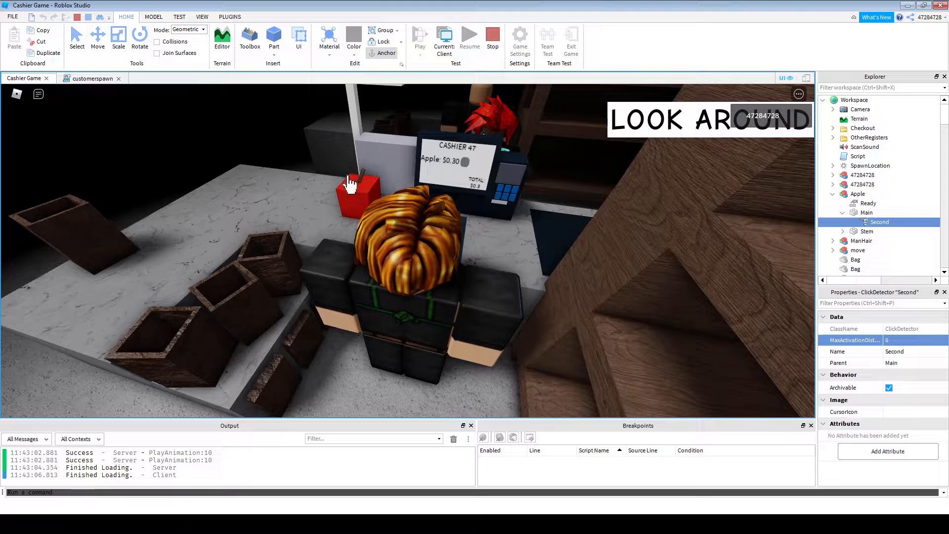
{"action": "left_click", "coordinate": [297, 352]}
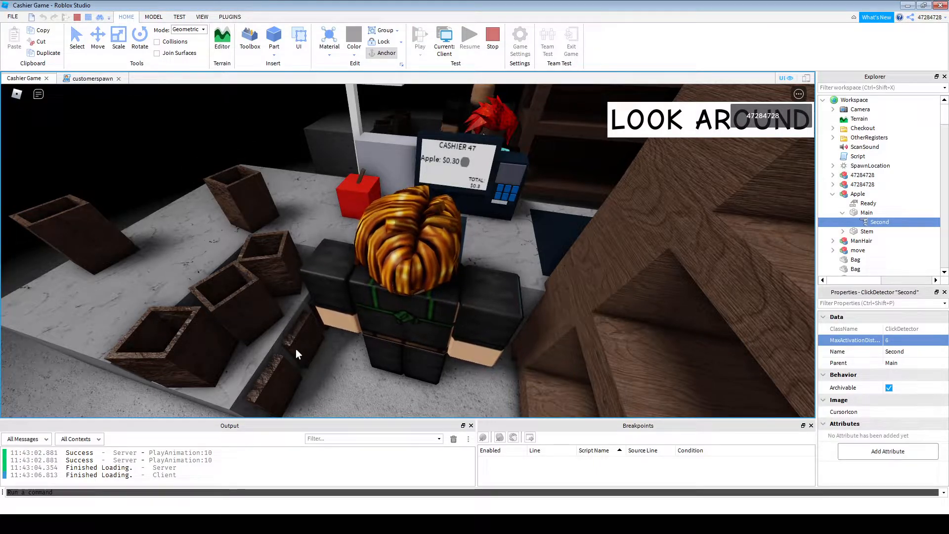
{"action": "left_click", "coordinate": [300, 352]}
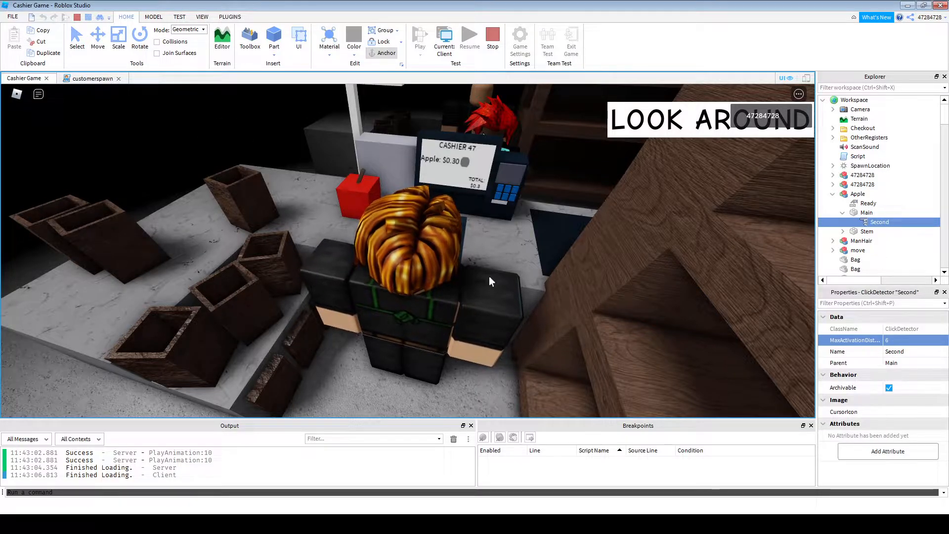
- Expand the Bags folder of CashierGame under Lighting, and put another bag from the counter's side onto the countertop
{"action": "scroll", "coordinate": [872, 193], "scroll_direction": "down", "scroll_amount": 15}
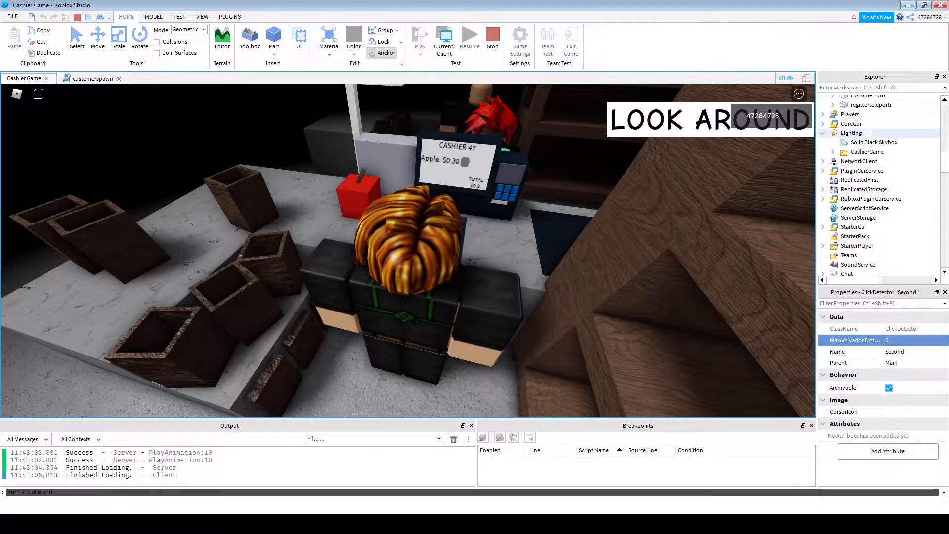
{"action": "left_click", "coordinate": [833, 151]}
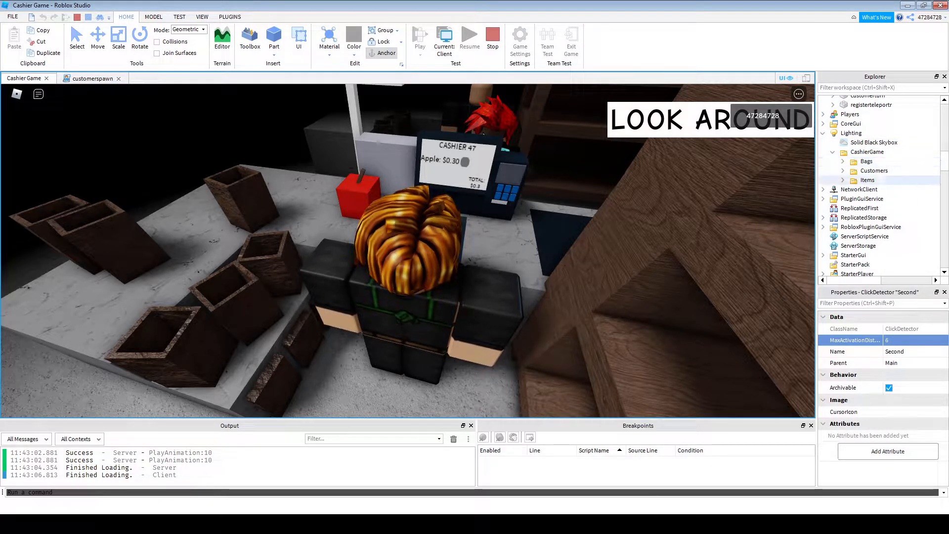
{"action": "left_click", "coordinate": [843, 161]}
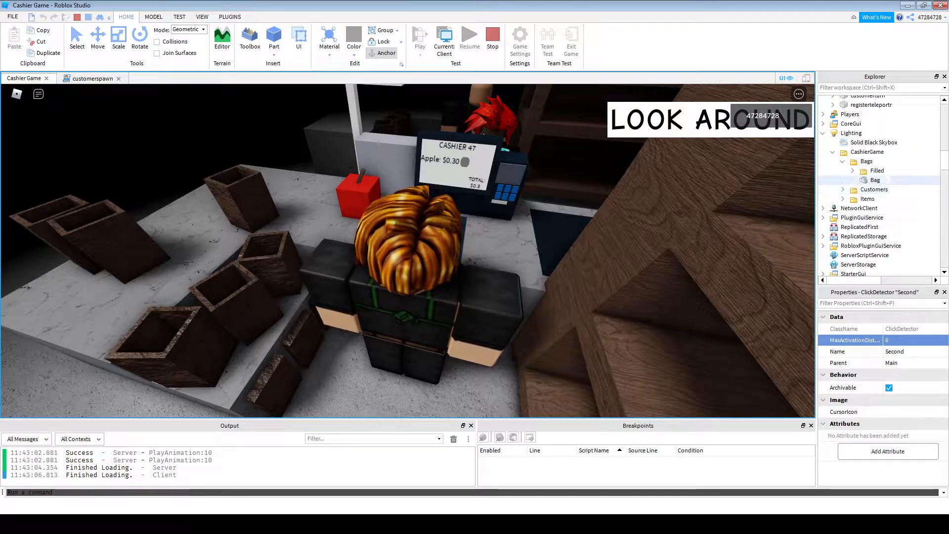
{"action": "left_click", "coordinate": [305, 327]}
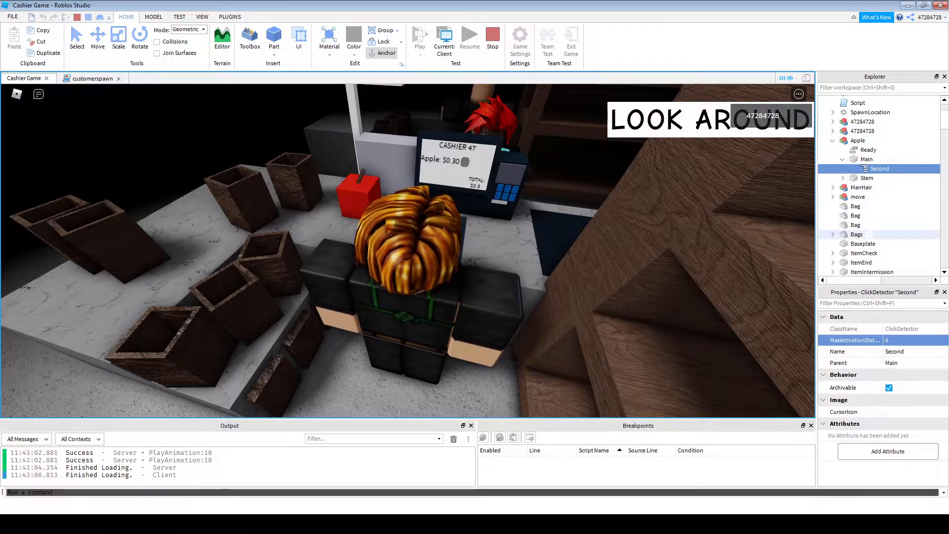
- Look through the Workspace objects, checking the character model and OtherRegisters, and expand the Checkout folder
{"action": "scroll", "coordinate": [868, 234], "scroll_direction": "down", "scroll_amount": 2}
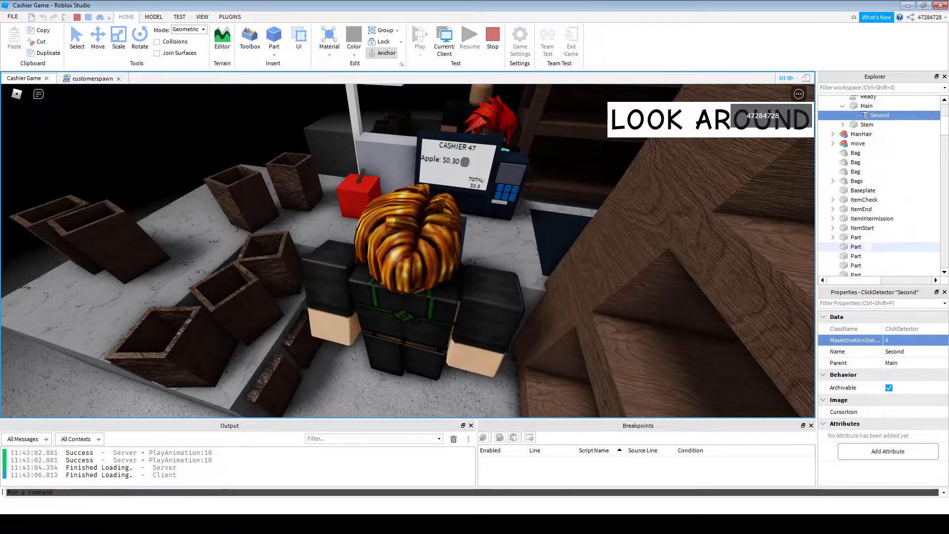
{"action": "scroll", "coordinate": [868, 246], "scroll_direction": "down", "scroll_amount": 5}
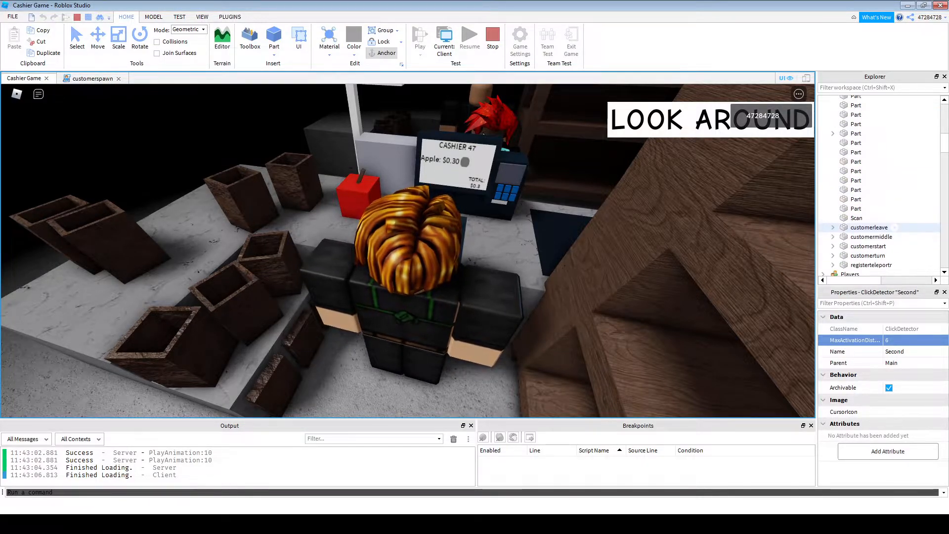
{"action": "scroll", "coordinate": [885, 208], "scroll_direction": "up", "scroll_amount": 8}
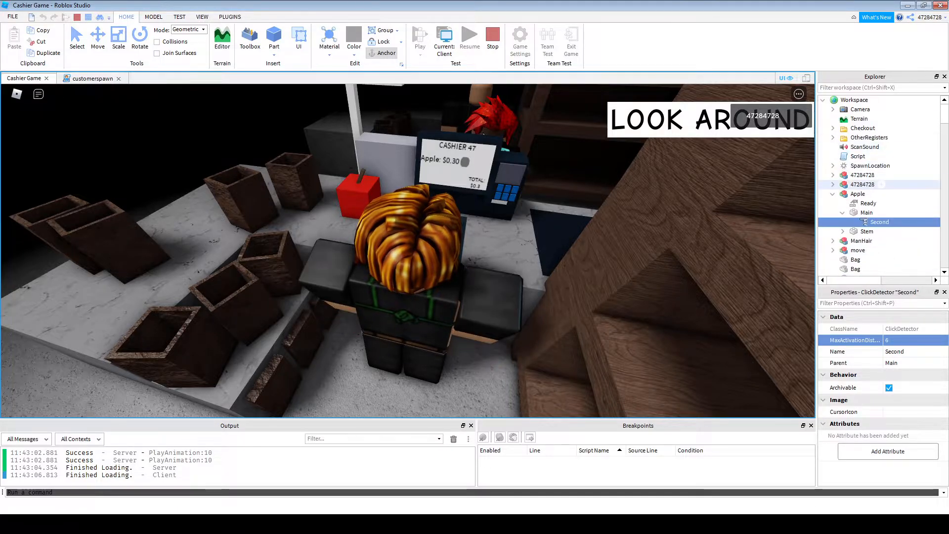
{"action": "left_click", "coordinate": [862, 175]}
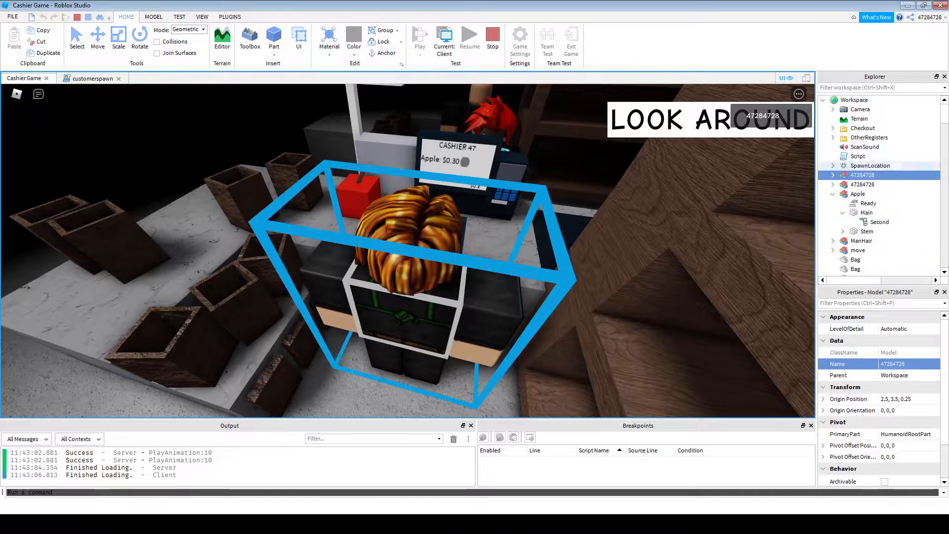
{"action": "left_click", "coordinate": [869, 137]}
{"action": "left_click", "coordinate": [863, 128]}
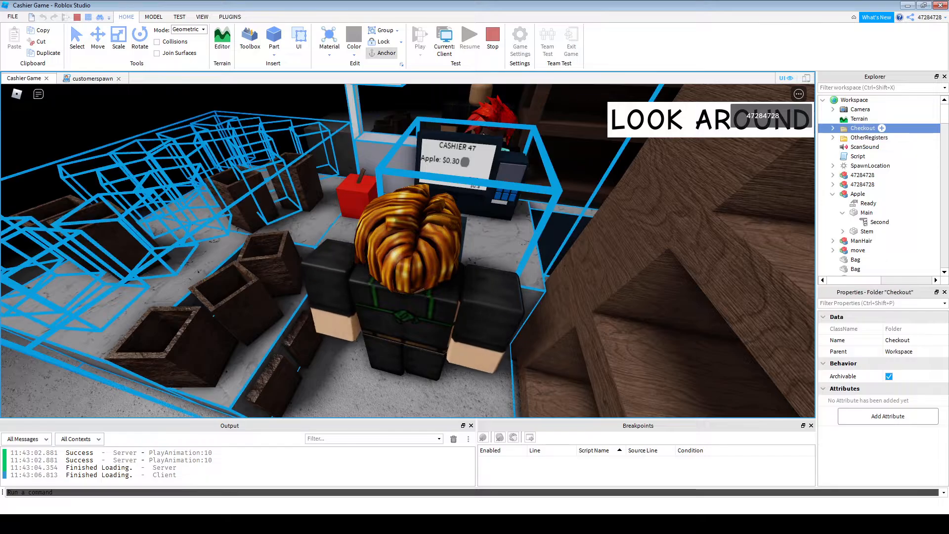
{"action": "left_click", "coordinate": [833, 128]}
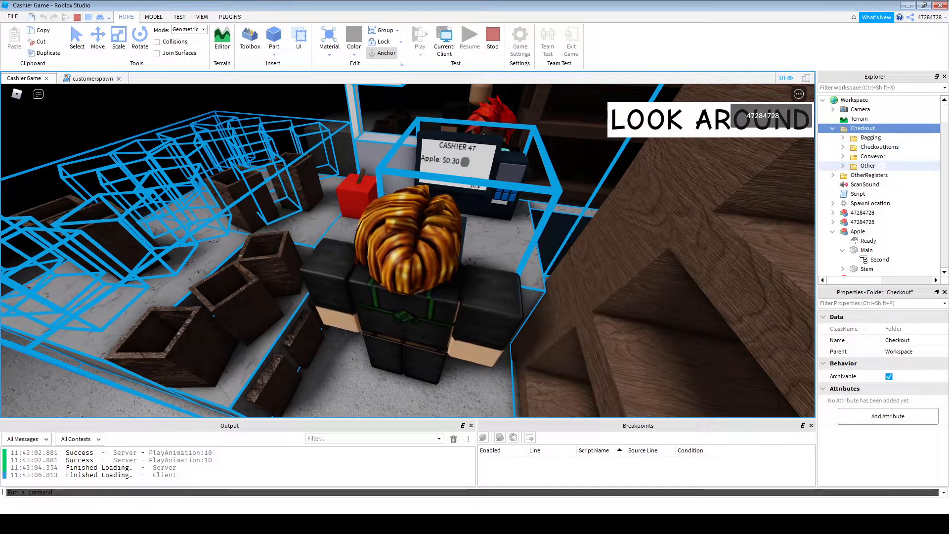
- Expand the Bagging folder in Checkout and highlight BagPositions to examine its outlined parts on the counter
{"action": "left_click", "coordinate": [880, 147]}
{"action": "left_click", "coordinate": [870, 137]}
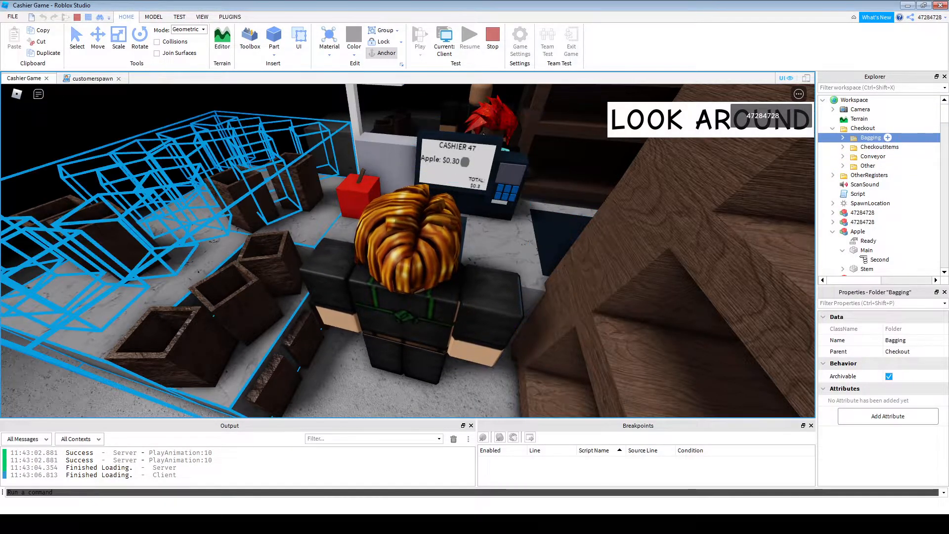
{"action": "left_click", "coordinate": [843, 138]}
{"action": "left_click", "coordinate": [887, 147]}
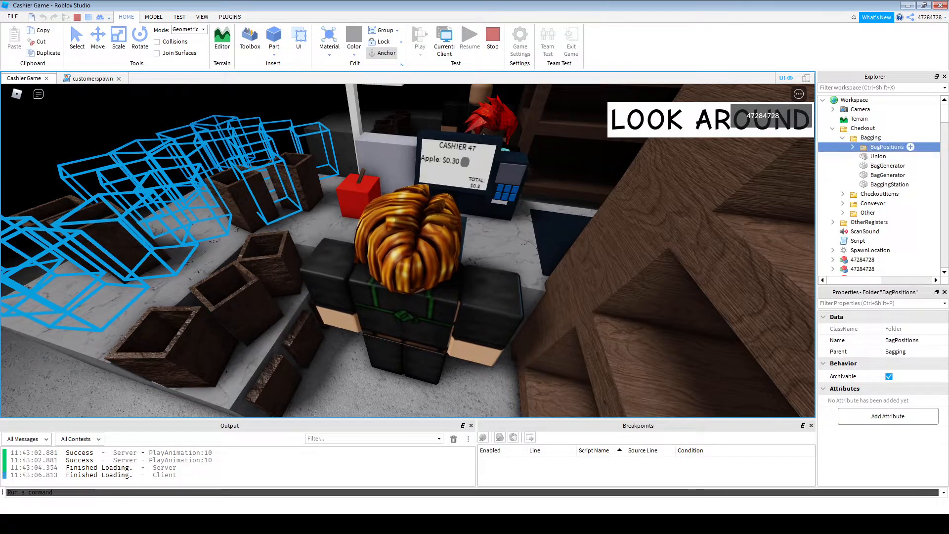
{"action": "right_click_drag", "start_coordinate": [476, 224], "coordinate": [476, 224]}
{"action": "right_click_drag", "start_coordinate": [371, 144], "coordinate": [371, 144]}
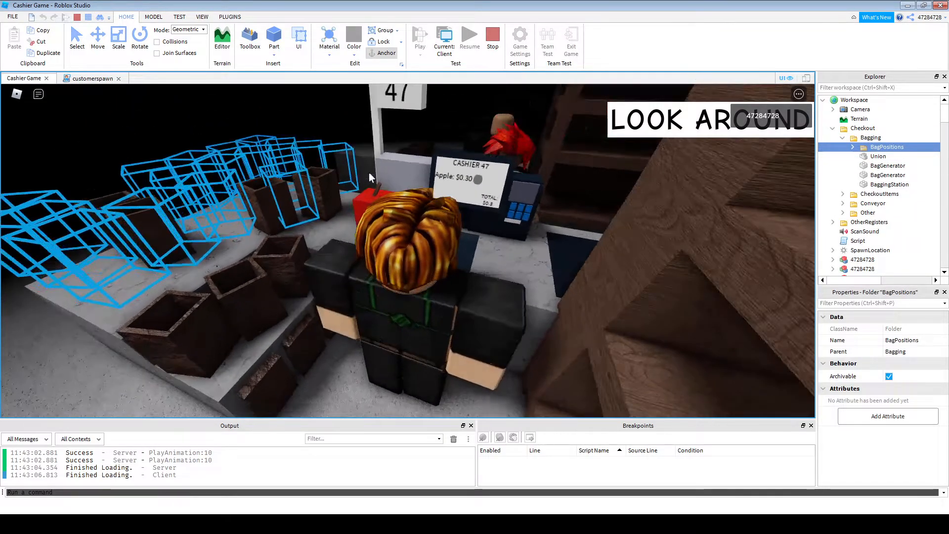
{"action": "right_click_drag", "start_coordinate": [256, 187], "coordinate": [235, 203]}
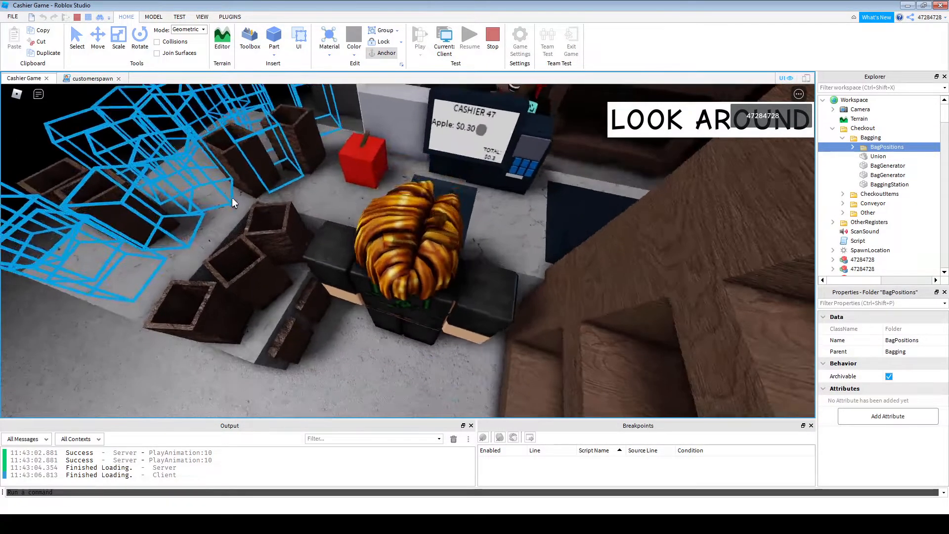
{"action": "right_click_drag", "start_coordinate": [294, 128], "coordinate": [305, 162]}
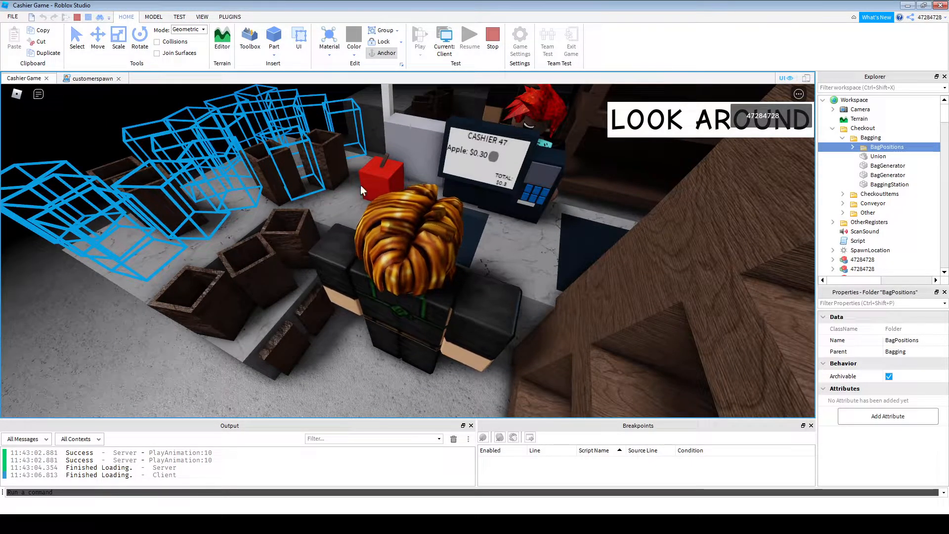
- Open the Script and oreientation scripts of the first bagspawn part in BagPositions to read their code
{"action": "left_click", "coordinate": [853, 147]}
{"action": "left_click", "coordinate": [893, 166]}
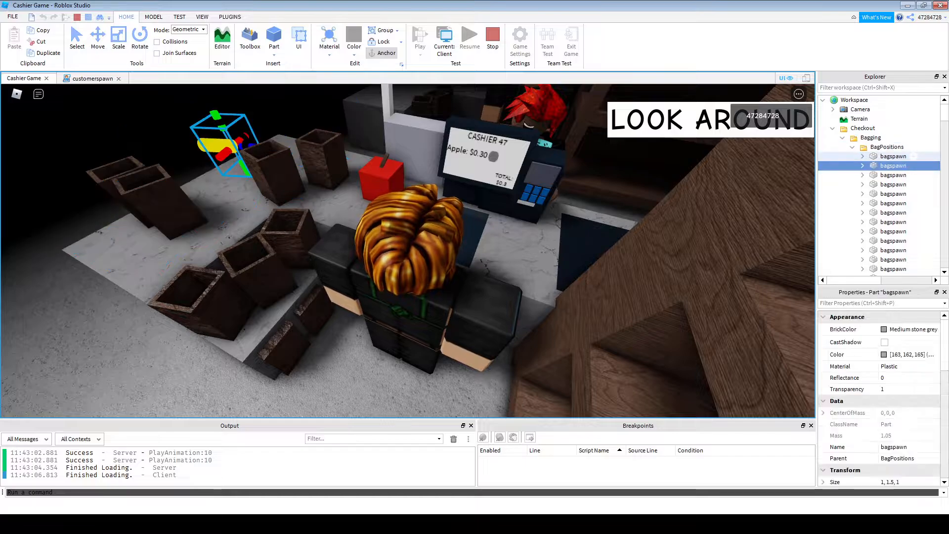
{"action": "left_click", "coordinate": [862, 156]}
{"action": "double_click", "coordinate": [897, 166]}
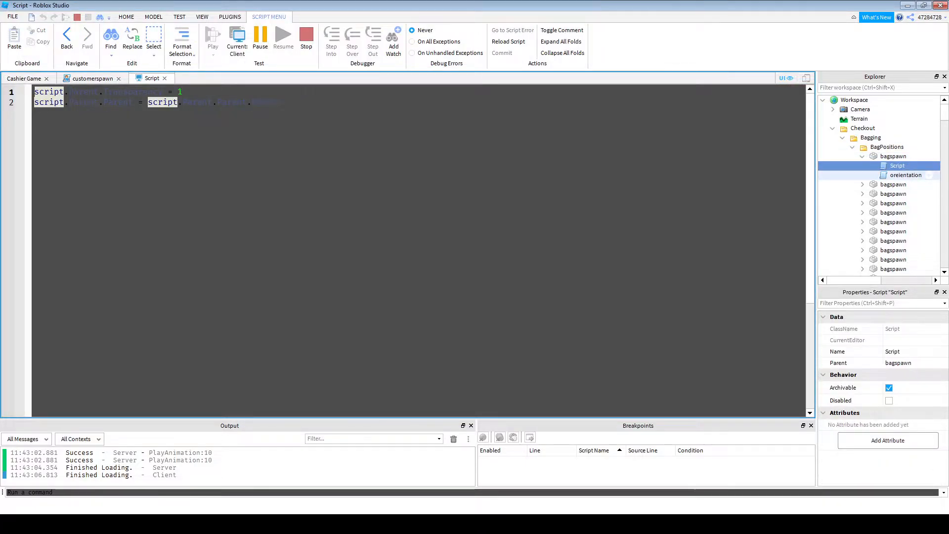
{"action": "double_click", "coordinate": [906, 175]}
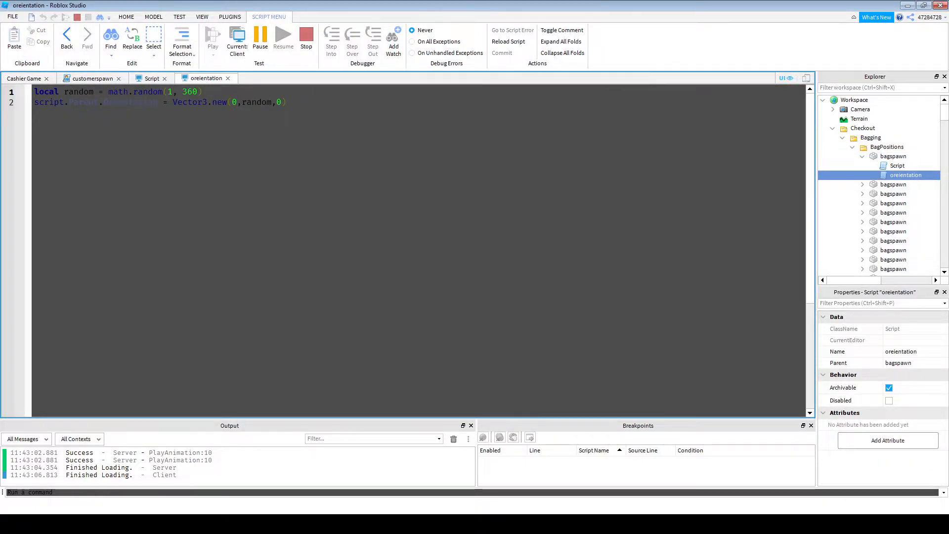
- Highlight the BagPositions folder in the game view again and stop the play-test
{"action": "left_click", "coordinate": [24, 79]}
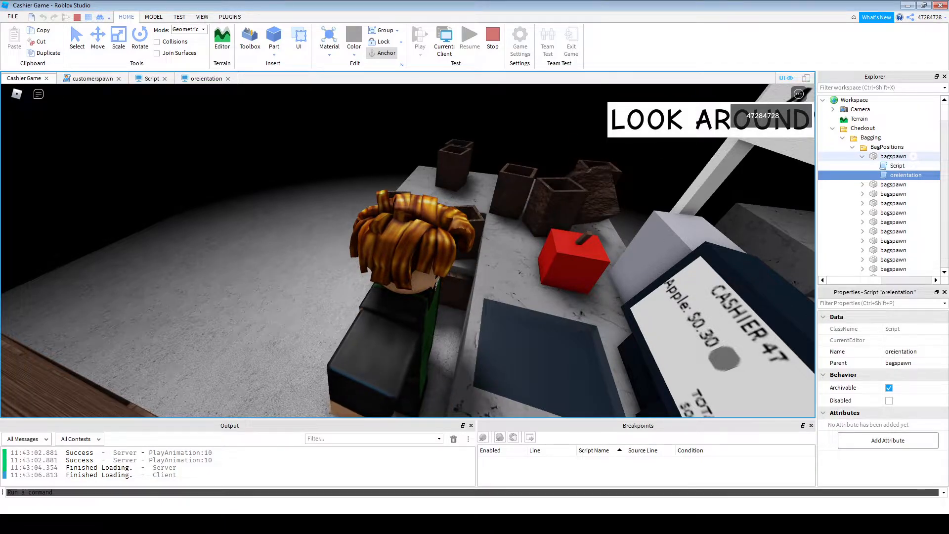
{"action": "left_click", "coordinate": [893, 157]}
{"action": "left_click", "coordinate": [887, 147]}
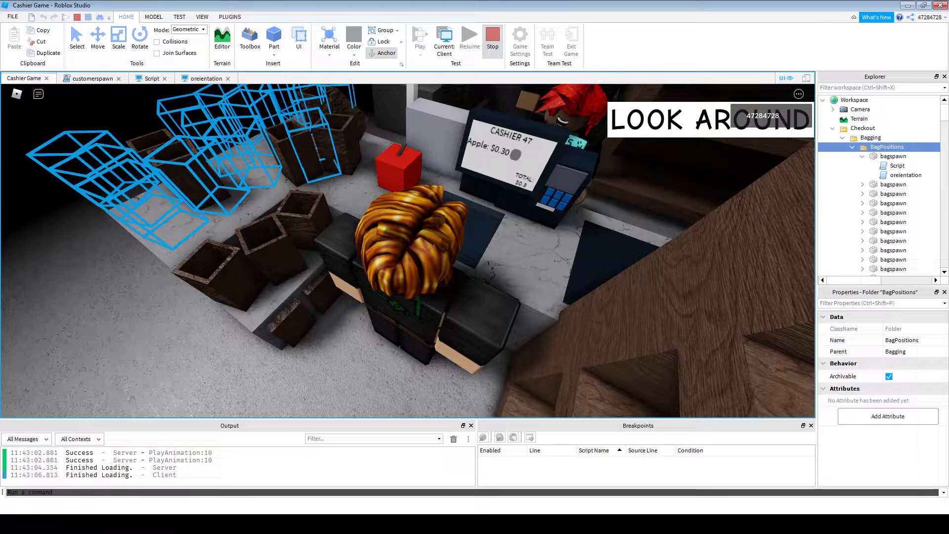
{"action": "left_click", "coordinate": [493, 40]}
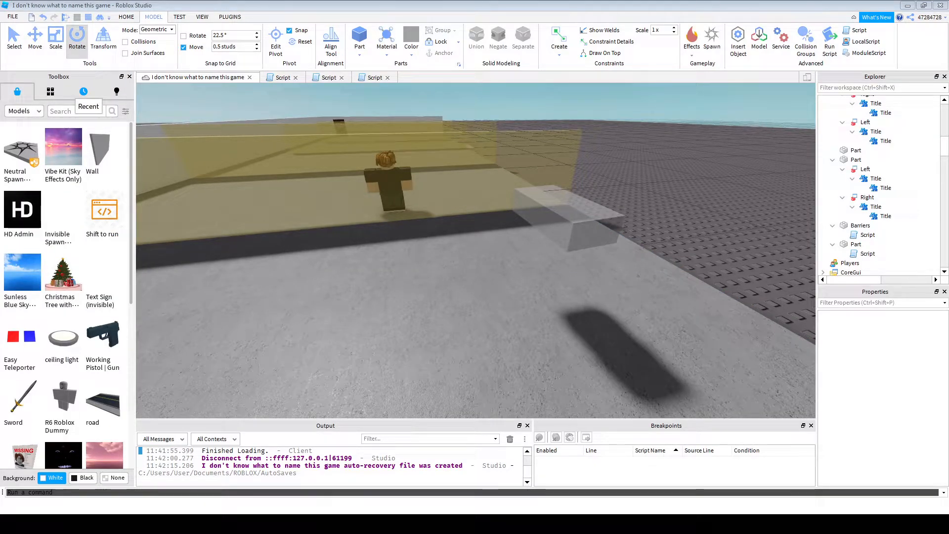
- Delete the translucent grey block with its script from the floor in the sectioned room's place
{"action": "left_click", "coordinate": [620, 246]}
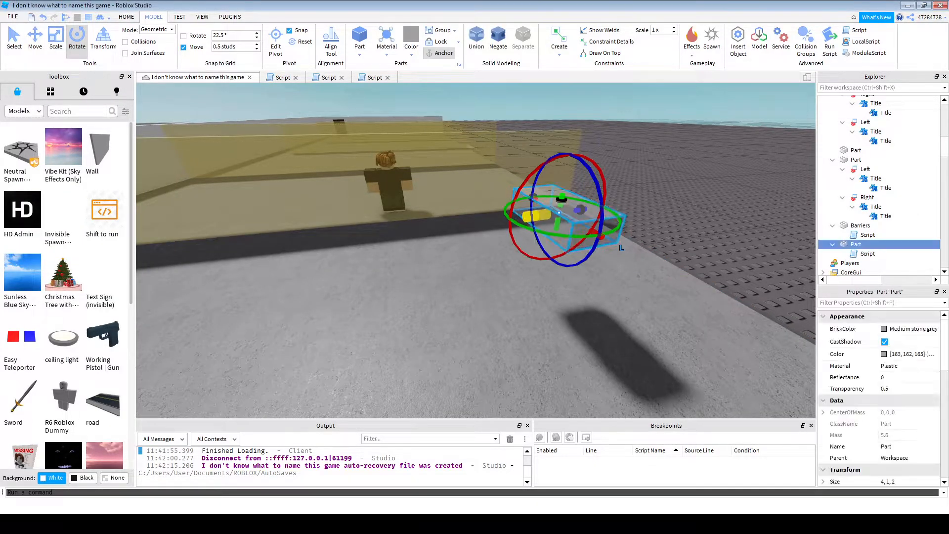
{"action": "right_click", "coordinate": [555, 222]}
{"action": "left_click", "coordinate": [581, 287]}
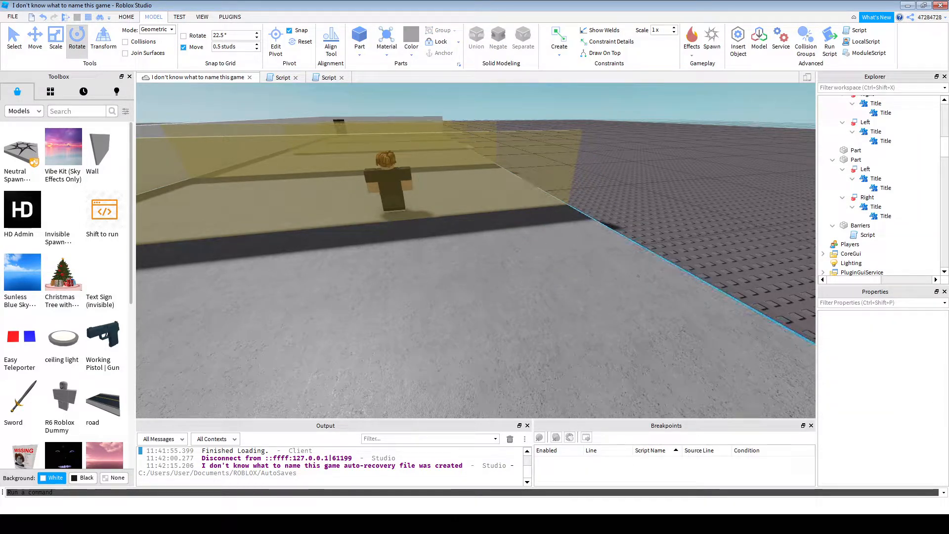
- Fit the third and fourth yellow barriers between the back wall and the floor's edge, making the fourth 49.5 studs long
{"action": "key", "text": "s"}
{"action": "right_click_drag", "start_coordinate": [476, 251], "coordinate": [395, 275]}
{"action": "key", "text": "d"}
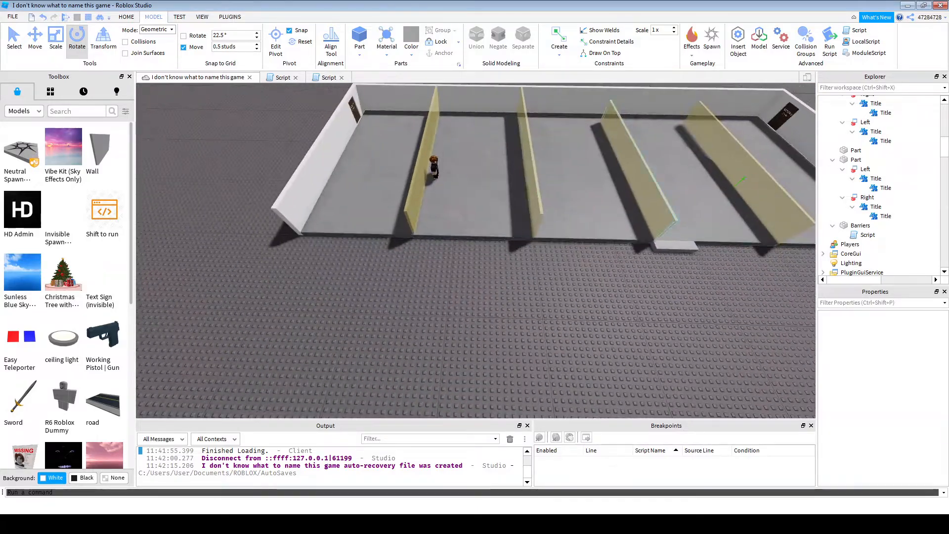
{"action": "left_click", "coordinate": [641, 179]}
{"action": "left_click", "coordinate": [56, 40]}
{"action": "left_click_drag", "start_coordinate": [599, 102], "coordinate": [594, 89]}
{"action": "key", "text": "d"}
{"action": "left_click", "coordinate": [697, 171]}
{"action": "left_click_drag", "start_coordinate": [719, 166], "coordinate": [701, 145]}
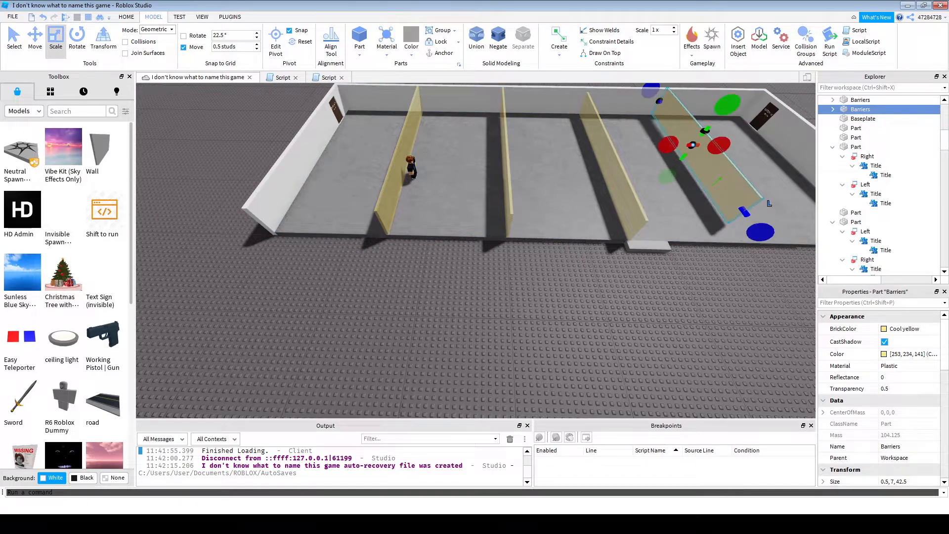
{"action": "left_click_drag", "start_coordinate": [761, 231], "coordinate": [784, 258]}
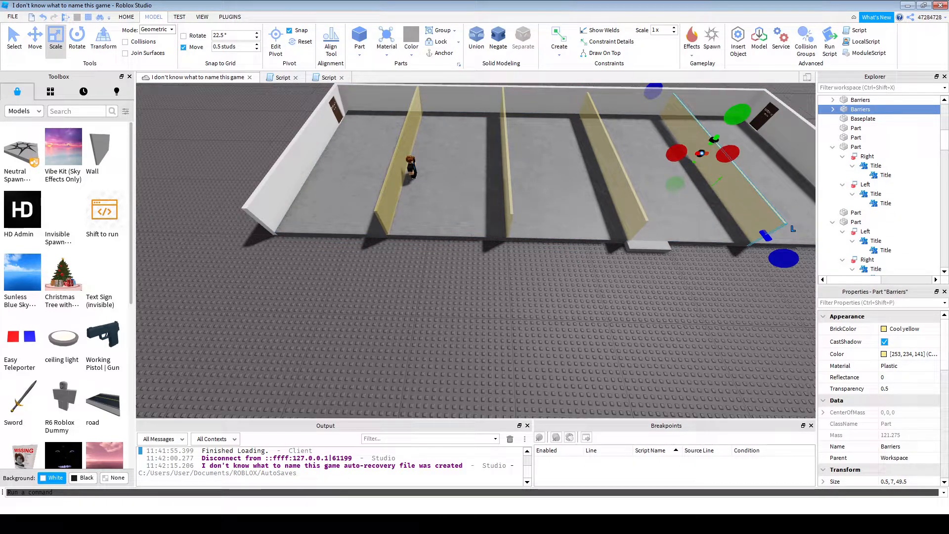
- Raise the fourth yellow barrier's top and make the third barrier 11.5 studs tall
{"action": "key", "text": "w"}
{"action": "right_click_drag", "start_coordinate": [783, 258], "coordinate": [810, 210]}
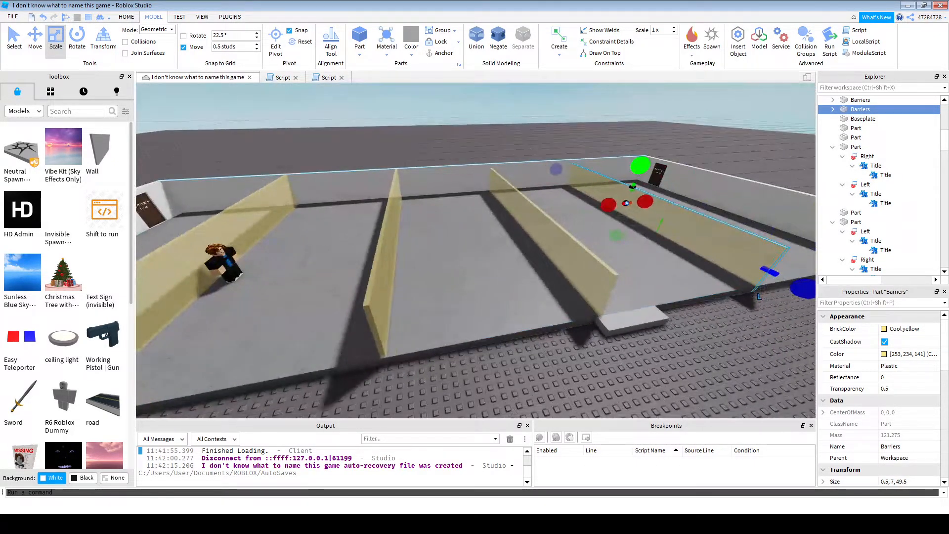
{"action": "left_click_drag", "start_coordinate": [640, 166], "coordinate": [645, 147]}
{"action": "left_click", "coordinate": [550, 206]}
{"action": "left_click", "coordinate": [543, 225]}
{"action": "left_click_drag", "start_coordinate": [527, 178], "coordinate": [530, 142]}
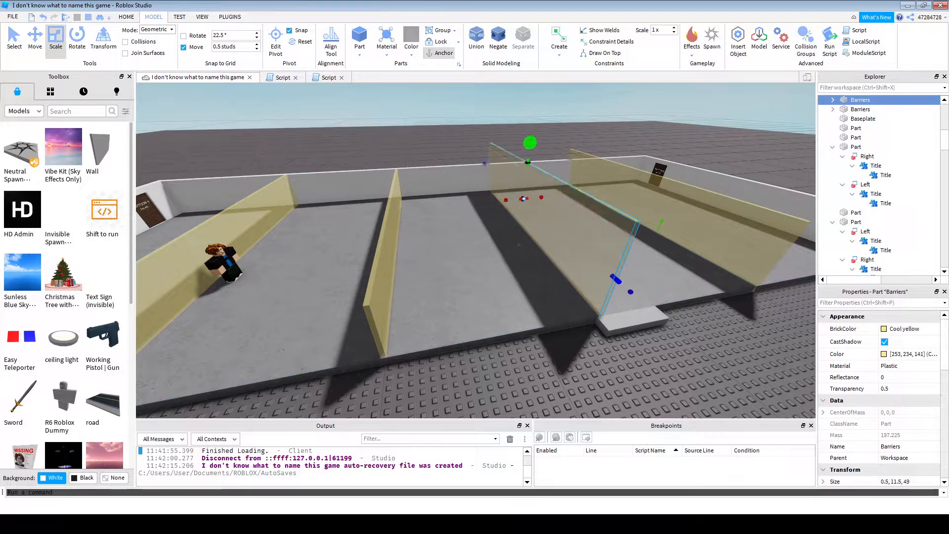
{"action": "left_click", "coordinate": [524, 131]}
- Move the character into the end section beside the white wall and set the move snapping increment to 1 stud
{"action": "key", "text": "s"}
{"action": "right_click_drag", "start_coordinate": [524, 131], "coordinate": [462, 128]}
{"action": "key", "text": "w"}
{"action": "key", "text": "s"}
{"action": "key", "text": "d"}
{"action": "key", "text": "s"}
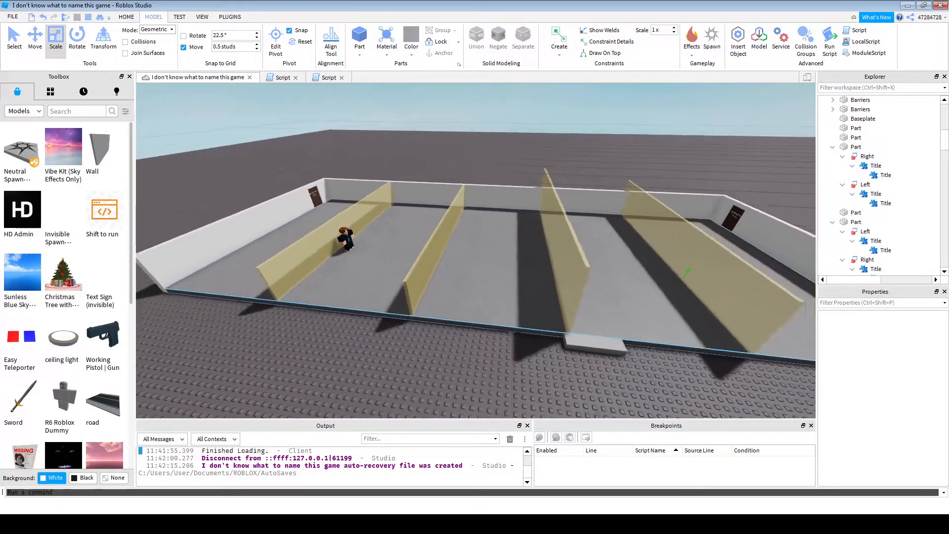
{"action": "key", "text": "w"}
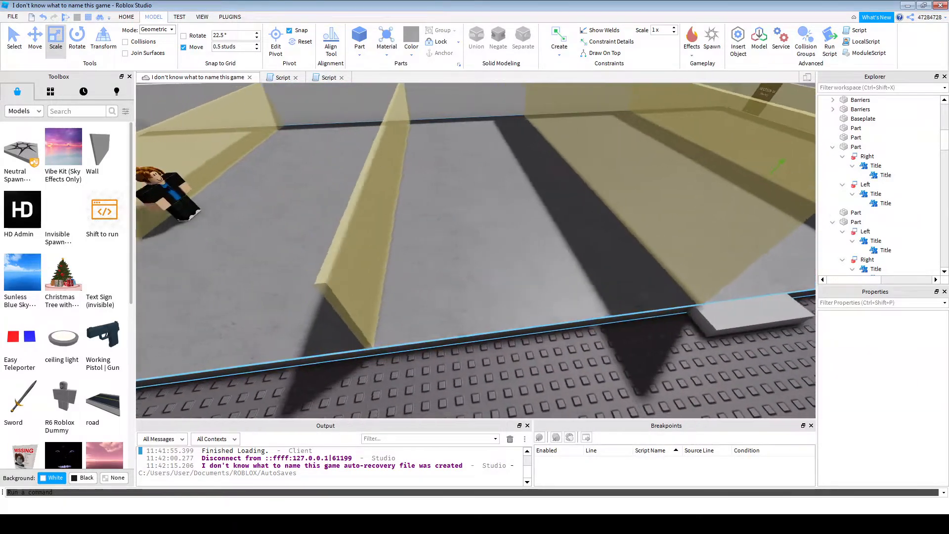
{"action": "key", "text": "w"}
{"action": "right_click_drag", "start_coordinate": [390, 128], "coordinate": [435, 144]}
{"action": "key", "text": "s"}
{"action": "left_click", "coordinate": [563, 222]}
{"action": "key", "text": "ctrl+2"}
{"action": "left_click_drag", "start_coordinate": [495, 201], "coordinate": [309, 161]}
{"action": "key", "text": "a"}
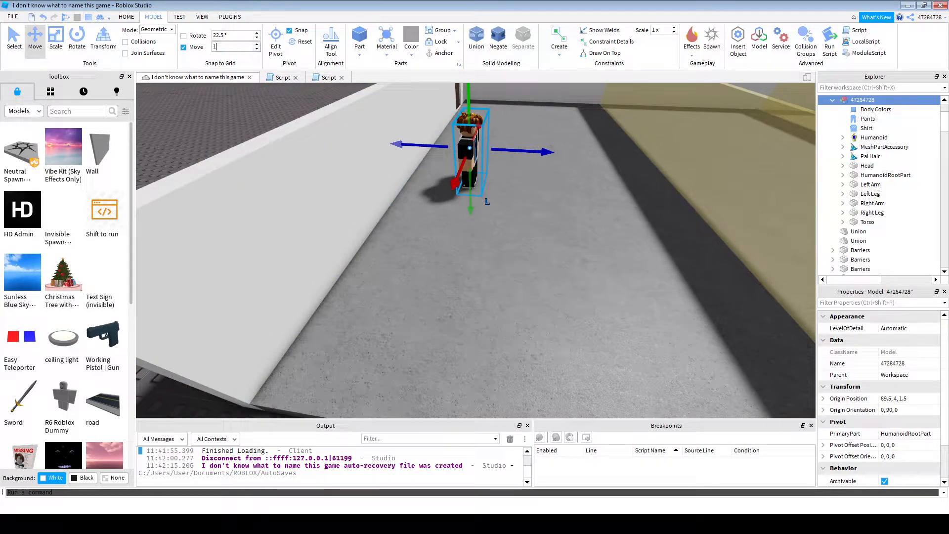
- Insert a block part of 4 × 1 × 2 studs, rotate it, and place it directly in front of the character
{"action": "left_click", "coordinate": [360, 38]}
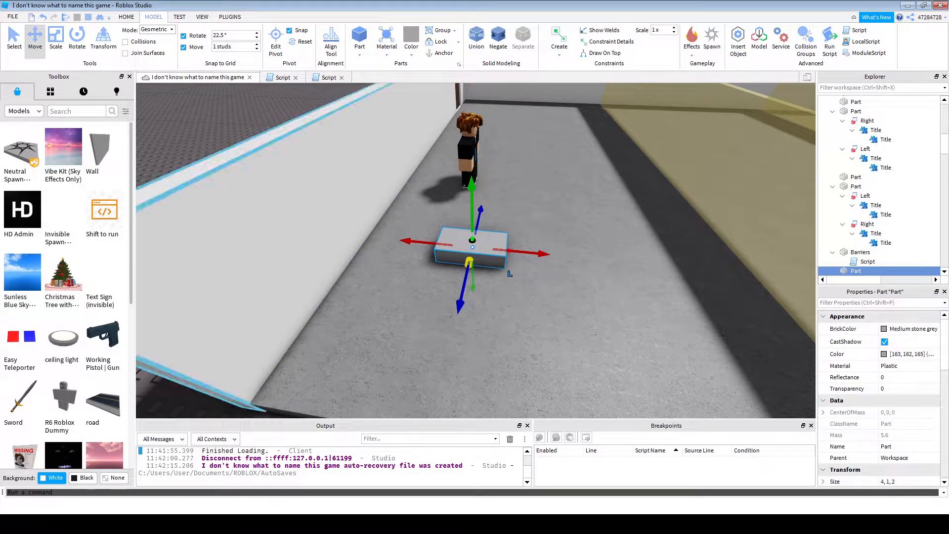
{"action": "key", "text": "ctrl+r"}
{"action": "right_click_drag", "start_coordinate": [558, 223], "coordinate": [425, 267]}
{"action": "key", "text": "a"}
{"action": "left_click_drag", "start_coordinate": [392, 189], "coordinate": [525, 238]}
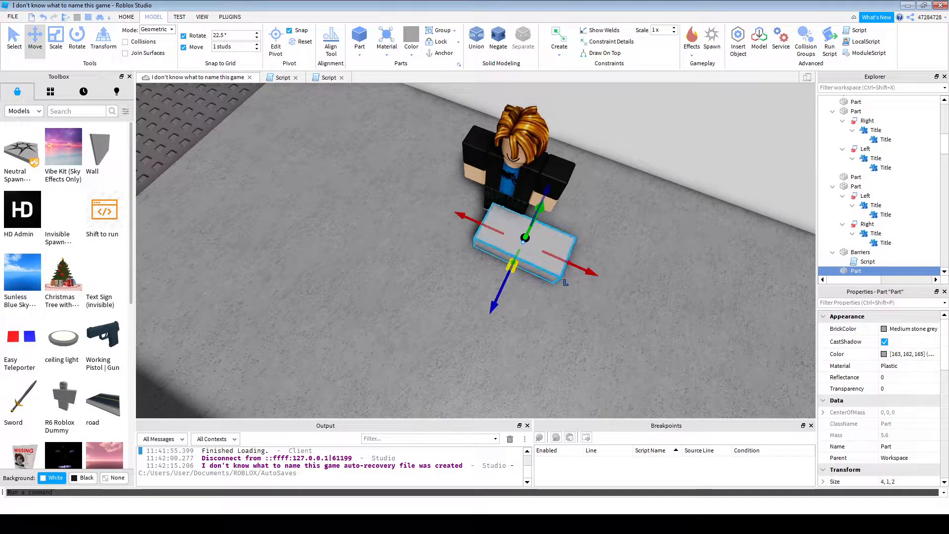
- Move the character away from the new block, closer to the white wall
{"action": "left_click_drag", "start_coordinate": [510, 179], "coordinate": [559, 166]}
{"action": "key", "text": "d"}
{"action": "right_click_drag", "start_coordinate": [559, 166], "coordinate": [487, 168]}
{"action": "left_click_drag", "start_coordinate": [474, 163], "coordinate": [499, 154]}
- Try to move the character and the new block together, and undo that move
{"action": "left_click", "coordinate": [381, 242], "text": "ctrl"}
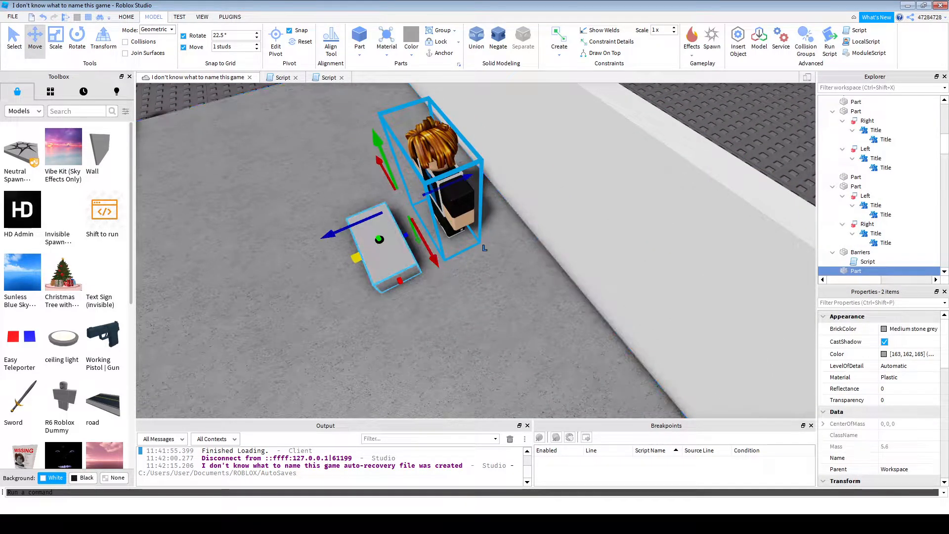
{"action": "left_click_drag", "start_coordinate": [458, 203], "coordinate": [473, 148]}
{"action": "key", "text": "ctrl+z"}
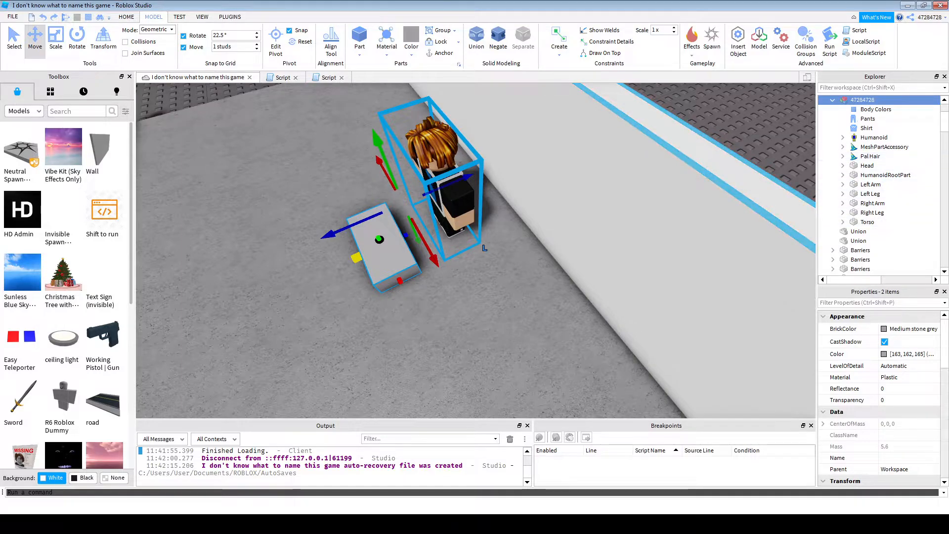
- Move the new block back toward the wall so it overlaps the character's feet
{"action": "right_click_drag", "start_coordinate": [558, 227], "coordinate": [588, 218]}
{"action": "left_click", "coordinate": [589, 217]}
{"action": "left_click", "coordinate": [427, 306]}
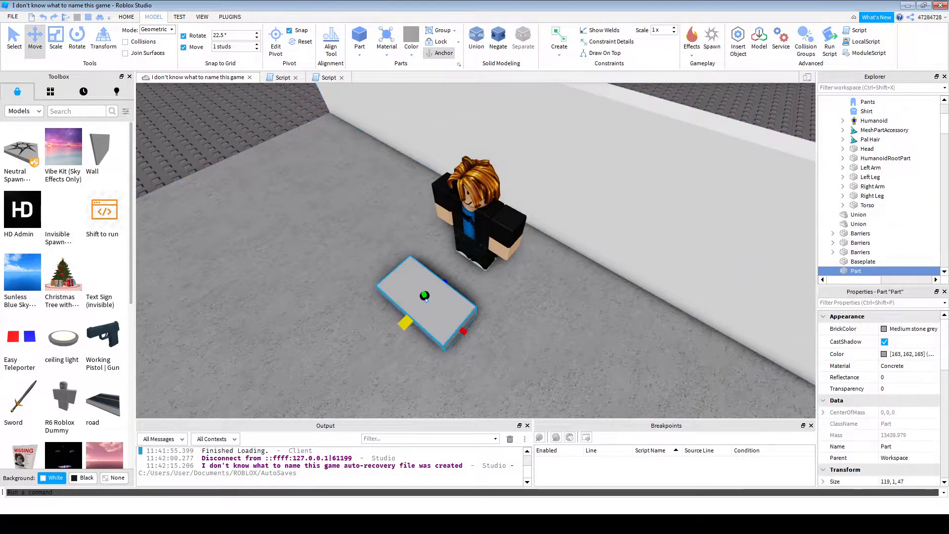
{"action": "left_click_drag", "start_coordinate": [467, 260], "coordinate": [509, 213]}
{"action": "left_click", "coordinate": [477, 213]}
{"action": "left_click", "coordinate": [457, 269]}
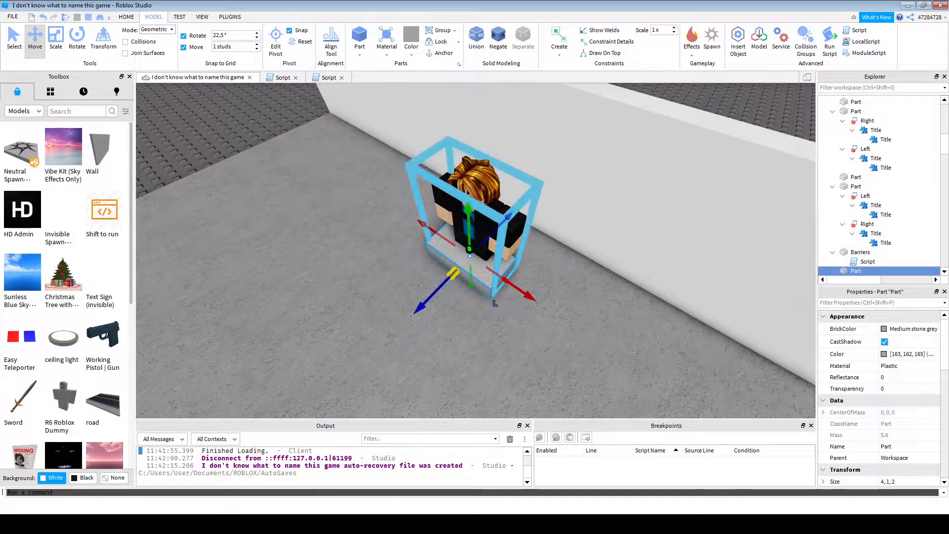
- Resize the block to 2 × 2 × 1 studs and raise it to the height of the character's torso
{"action": "key", "text": "ctrl+3"}
{"action": "left_click_drag", "start_coordinate": [445, 281], "coordinate": [459, 266]}
{"action": "left_click_drag", "start_coordinate": [523, 281], "coordinate": [507, 269], "text": "ctrl"}
{"action": "key", "text": "ctrl+2"}
{"action": "right_click_drag", "start_coordinate": [507, 268], "coordinate": [507, 297]}
{"action": "key", "text": "ctrl+1"}
{"action": "key", "text": "ctrl+2"}
{"action": "right_click_drag", "start_coordinate": [477, 158], "coordinate": [477, 134]}
{"action": "left_click_drag", "start_coordinate": [473, 161], "coordinate": [474, 141]}
{"action": "key", "text": "ctrl+3"}
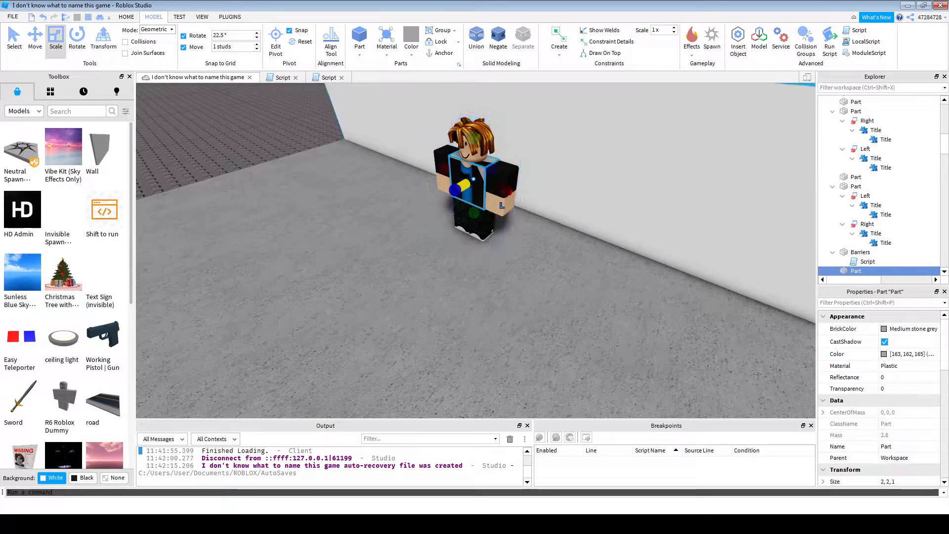
- Set the block's Transparency to 1 and turn off its CanCollide property
{"action": "type", "text": "tra"}
{"action": "left_click", "coordinate": [896, 328]}
{"action": "type", "text": "1"}
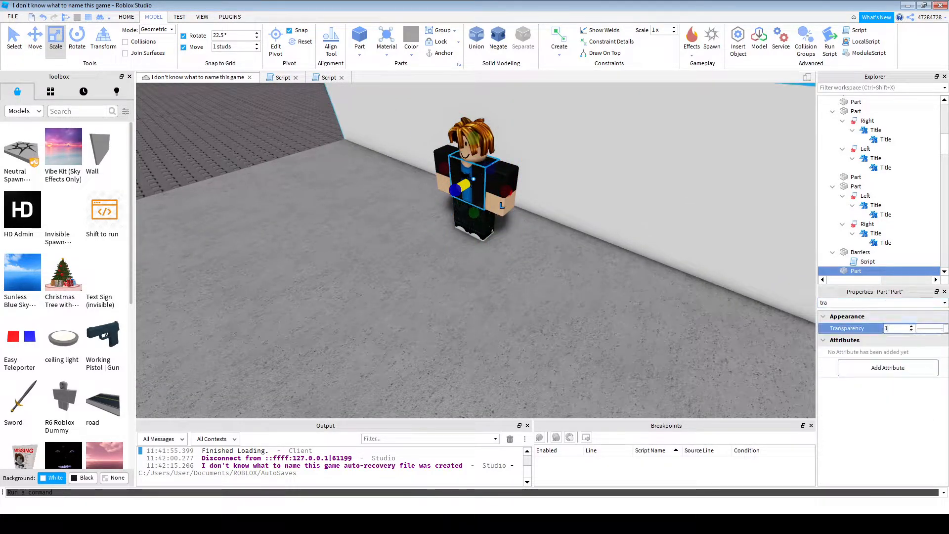
{"action": "key", "text": "Return"}
{"action": "key", "text": "BackSpace"}
{"action": "key", "text": "BackSpace"}
{"action": "key", "text": "BackSpace"}
{"action": "type", "text": "ca"}
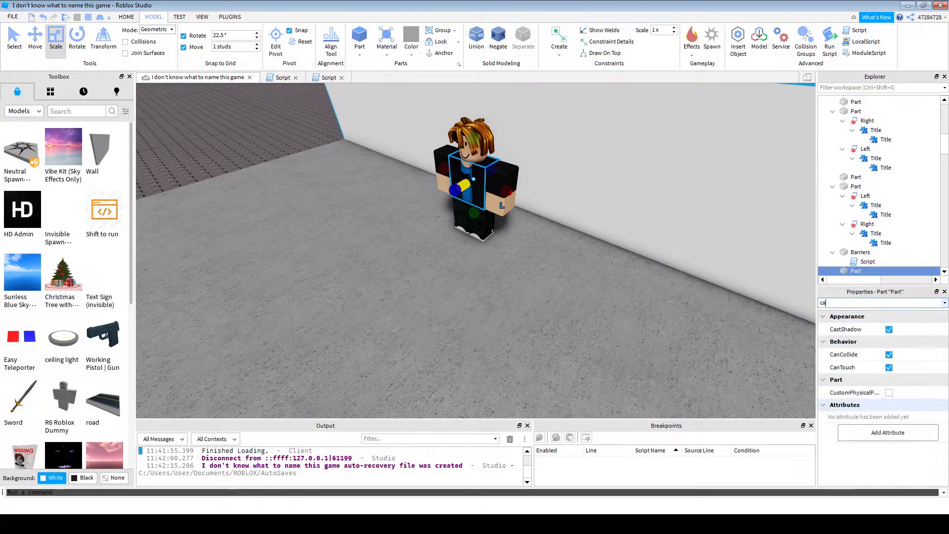
{"action": "left_click", "coordinate": [851, 354]}
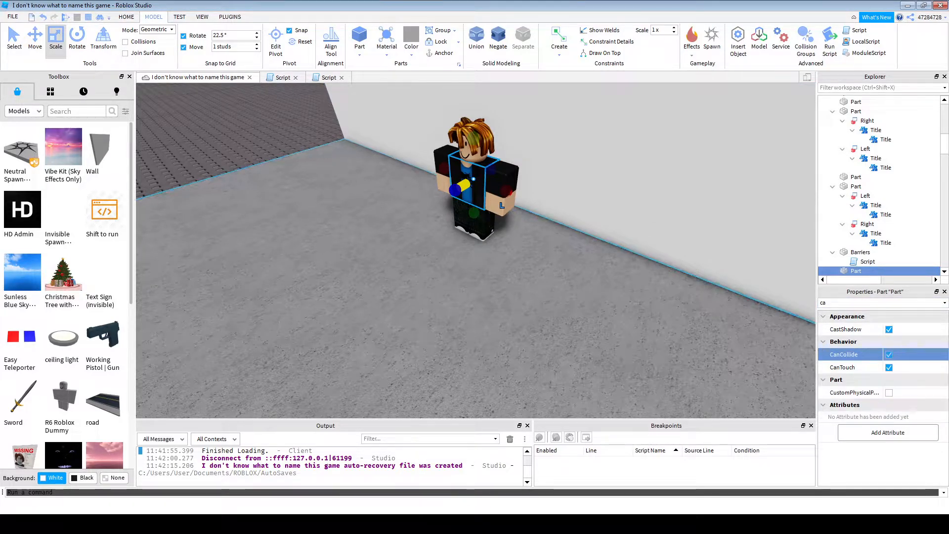
- Raise the invisible block slightly at the character's upper body
{"action": "right_click_drag", "start_coordinate": [473, 266], "coordinate": [474, 218]}
{"action": "key", "text": "ctrl+2"}
{"action": "left_click_drag", "start_coordinate": [464, 186], "coordinate": [465, 161]}
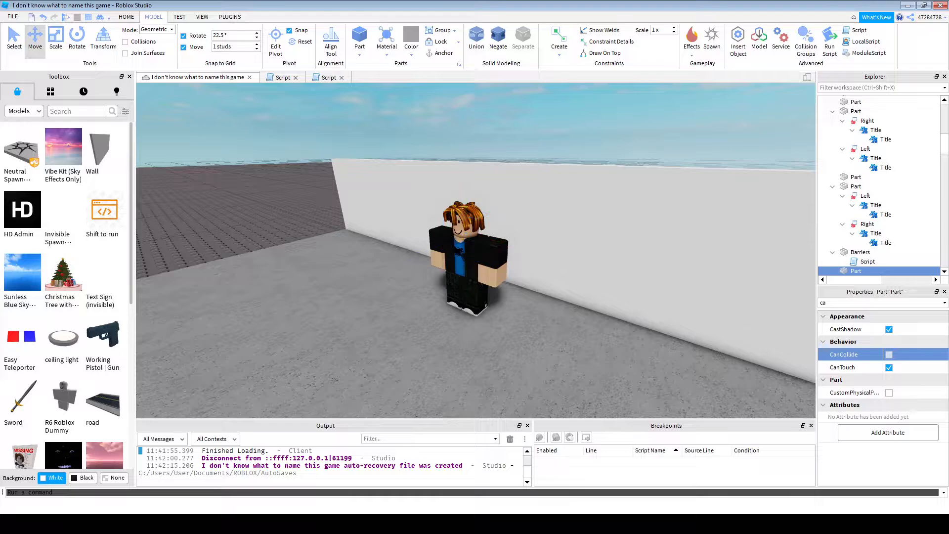
{"action": "left_click", "coordinate": [559, 237]}
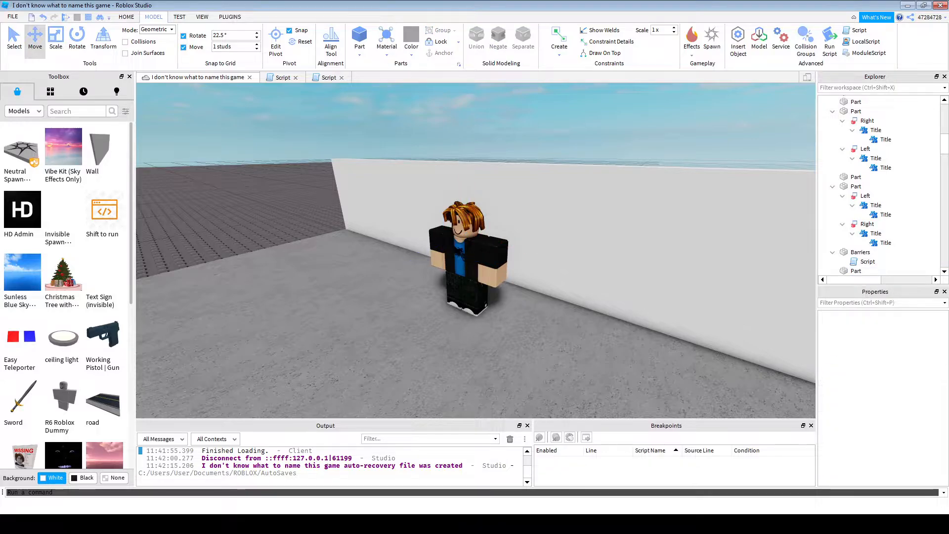
- Move the character sideways off the invisible block and anchor the block
{"action": "left_click", "coordinate": [466, 254]}
{"action": "left_click_drag", "start_coordinate": [531, 272], "coordinate": [487, 259]}
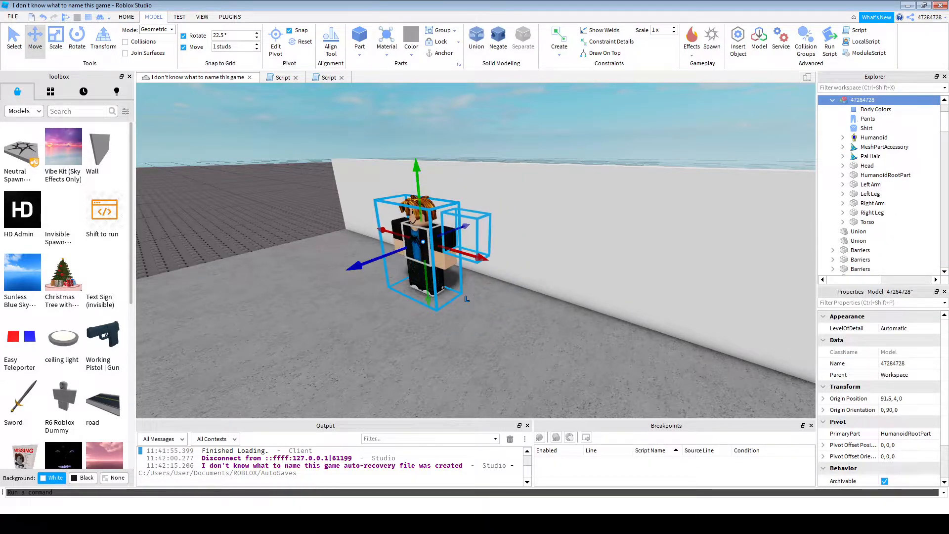
{"action": "left_click", "coordinate": [493, 259]}
{"action": "left_click", "coordinate": [439, 53]}
- Add two folders named Registers and Checkout to the Workspace
{"action": "scroll", "coordinate": [880, 228], "scroll_direction": "up", "scroll_amount": 10}
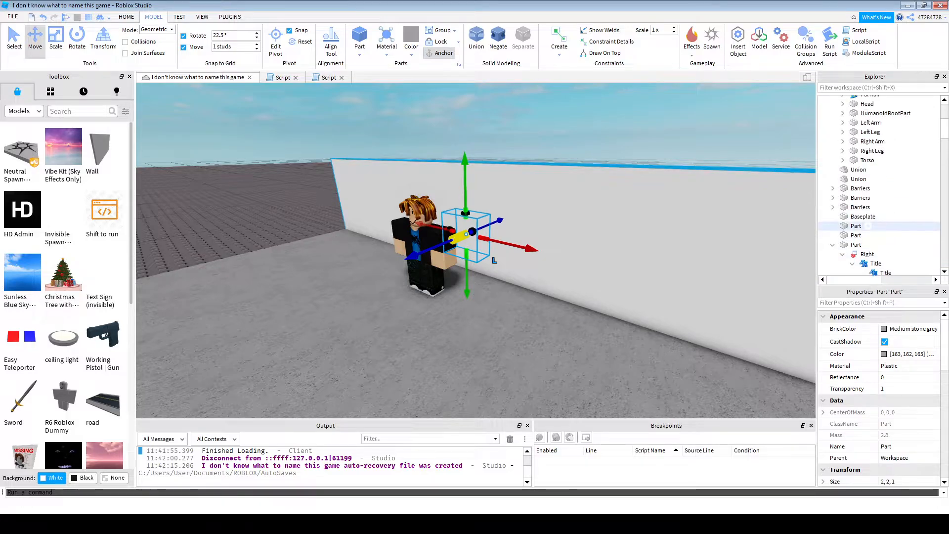
{"action": "left_click", "coordinate": [875, 100]}
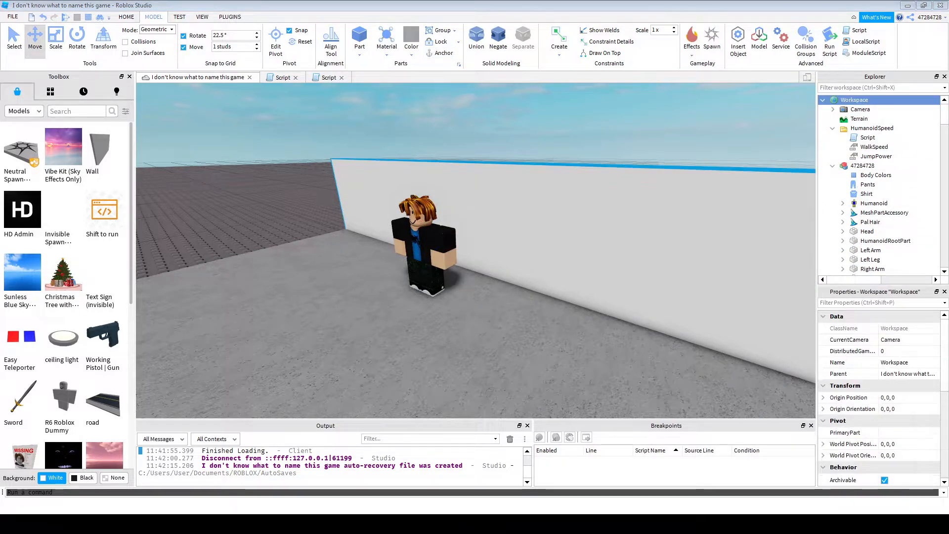
{"action": "left_click", "coordinate": [865, 137]}
{"action": "left_click", "coordinate": [860, 128]}
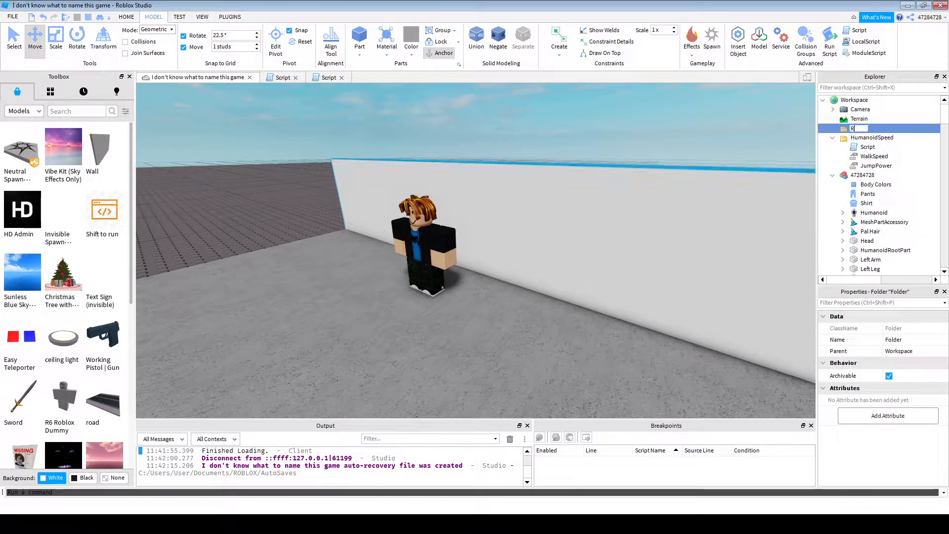
{"action": "left_click", "coordinate": [874, 100]}
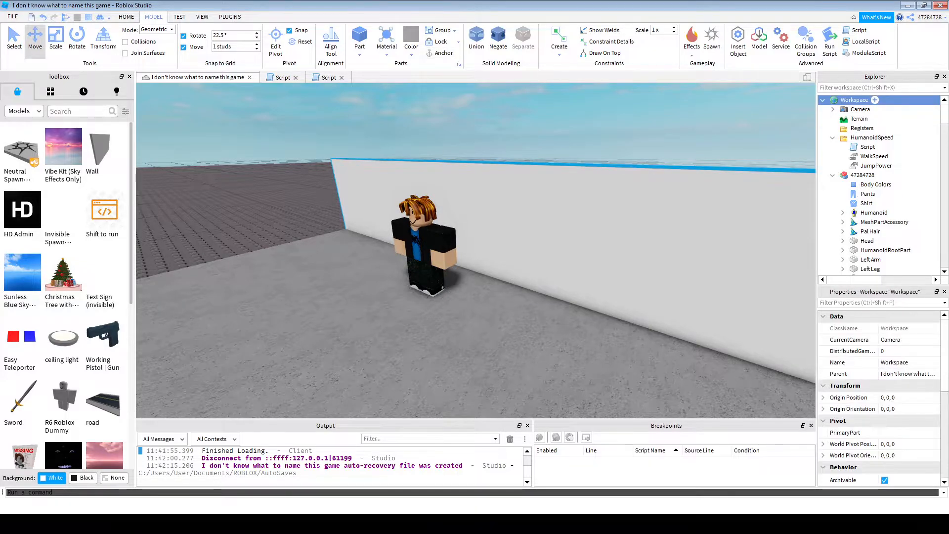
{"action": "left_click", "coordinate": [878, 166]}
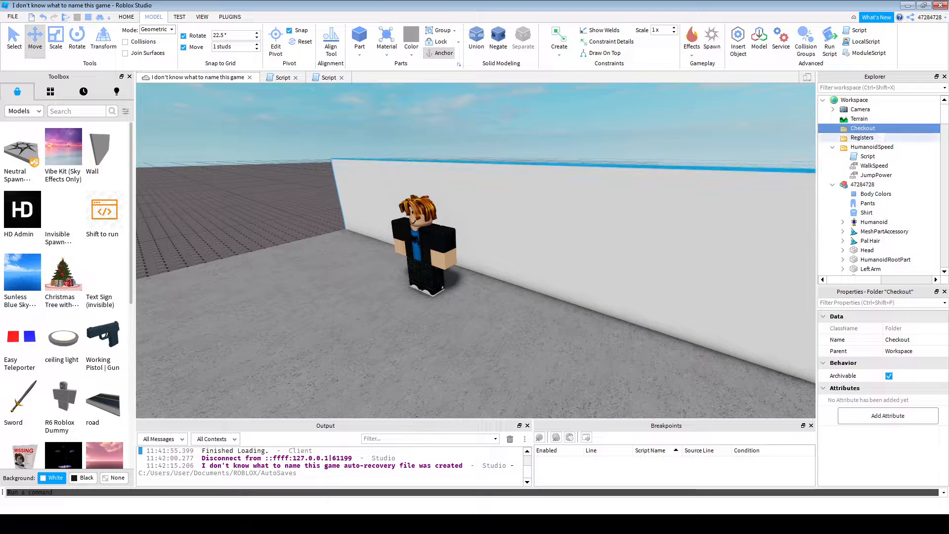
- Add a folder named Checkout1 inside Registers, then duplicate it as Chekcout2 and duplicate that copy once more
{"action": "left_click", "coordinate": [862, 138]}
{"action": "left_click", "coordinate": [882, 149]}
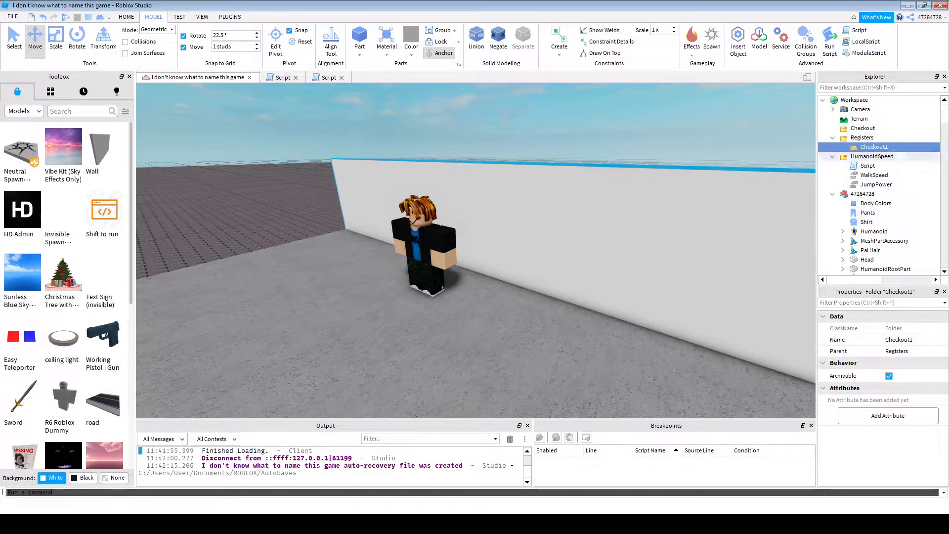
{"action": "key", "text": "ctrl+d"}
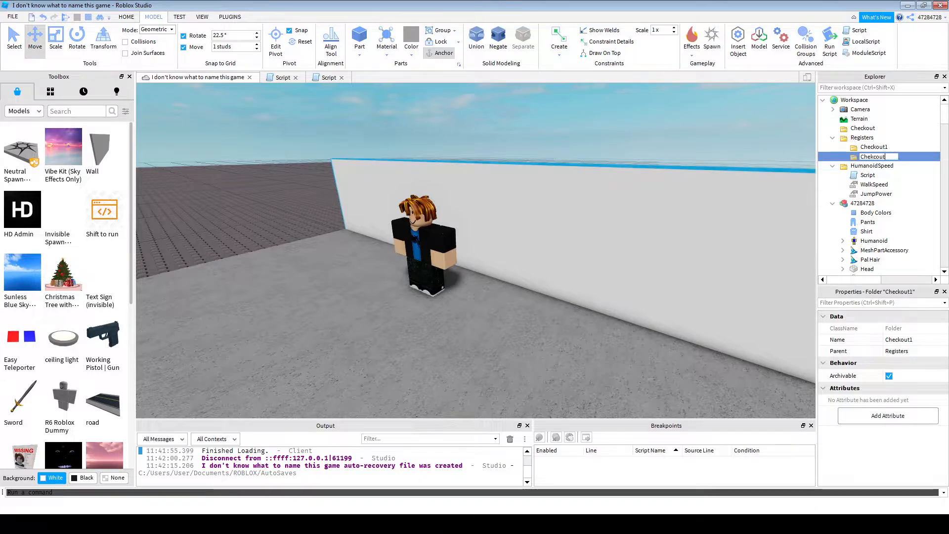
{"action": "key", "text": "ctrl+d"}
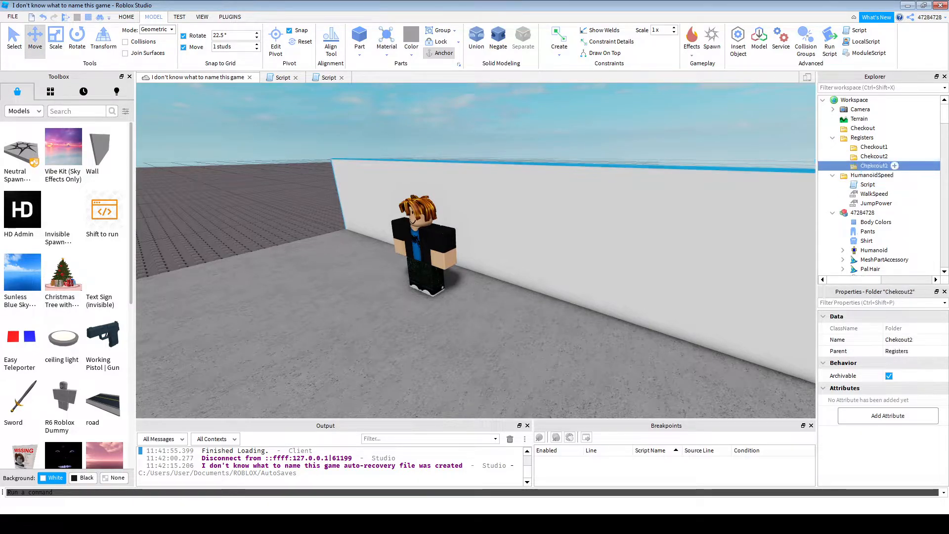
- Rename the Checkout1 folder in Registers as Checkout44
{"action": "right_click_drag", "start_coordinate": [544, 238], "coordinate": [648, 242]}
{"action": "double_click", "coordinate": [881, 165]}
{"action": "left_click", "coordinate": [883, 148]}
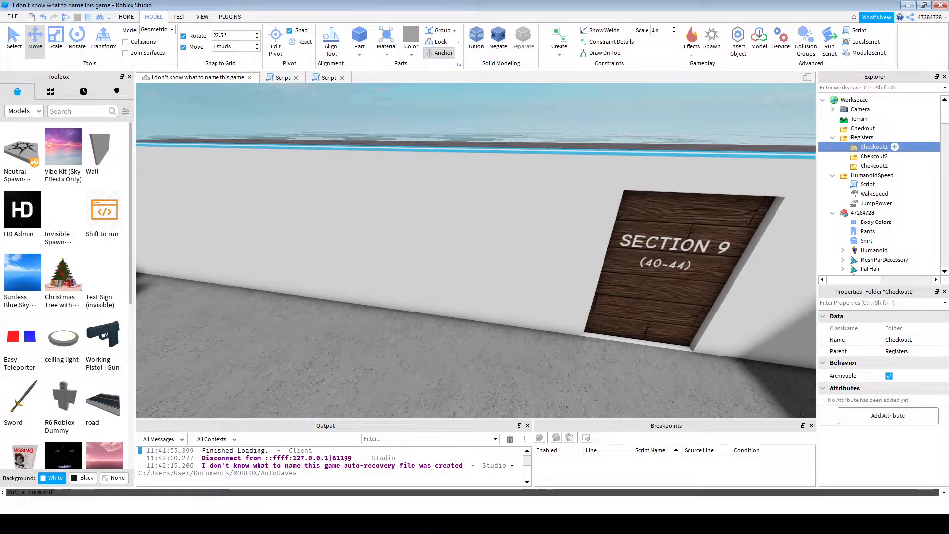
{"action": "double_click", "coordinate": [882, 147]}
{"action": "type", "text": "4"}
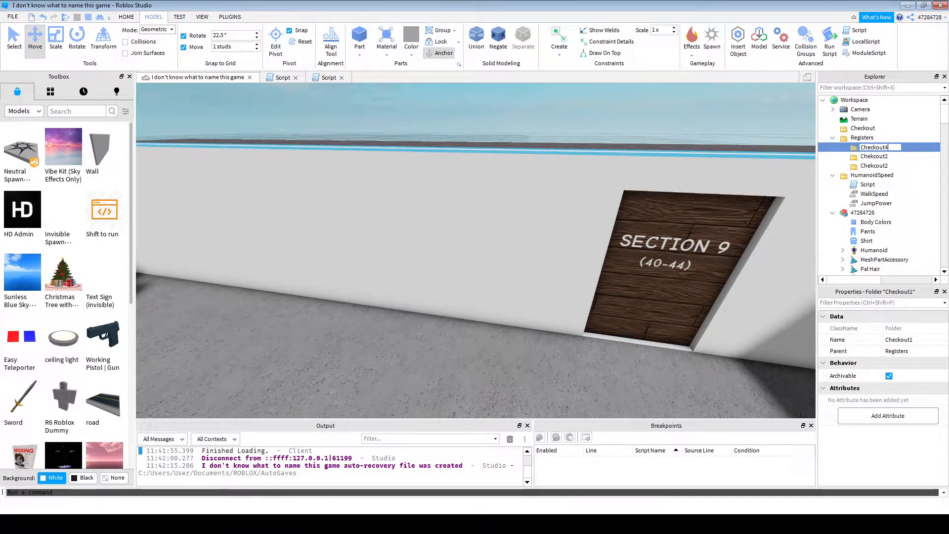
{"action": "type", "text": "4"}
{"action": "key", "text": "Return"}
- Rename the three folders inside Registers as Checkout45, Chekcout46 and Chekcout48, following the Section 10 sign's numbering
{"action": "double_click", "coordinate": [881, 157]}
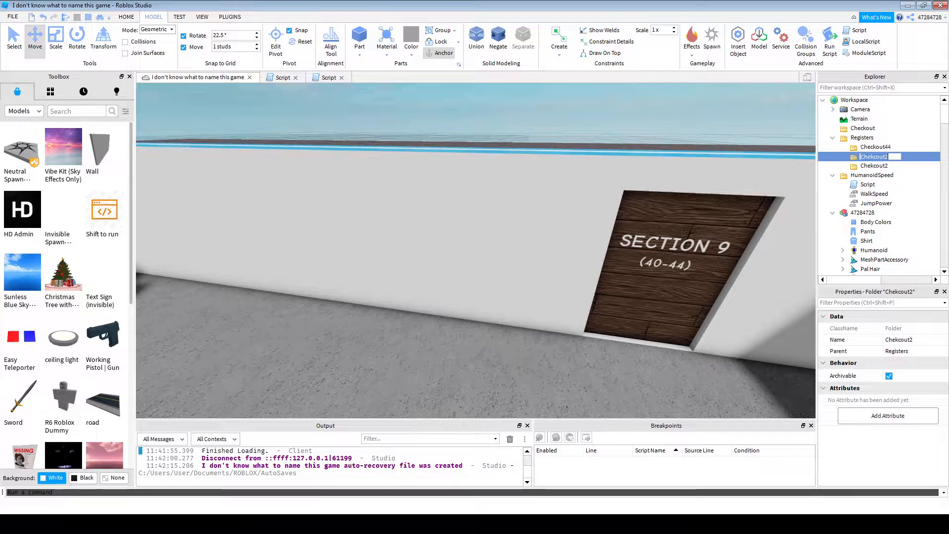
{"action": "right_click_drag", "start_coordinate": [544, 248], "coordinate": [363, 289]}
{"action": "key", "text": "s"}
{"action": "key", "text": "w"}
{"action": "key", "text": "a"}
{"action": "left_click", "coordinate": [875, 147]}
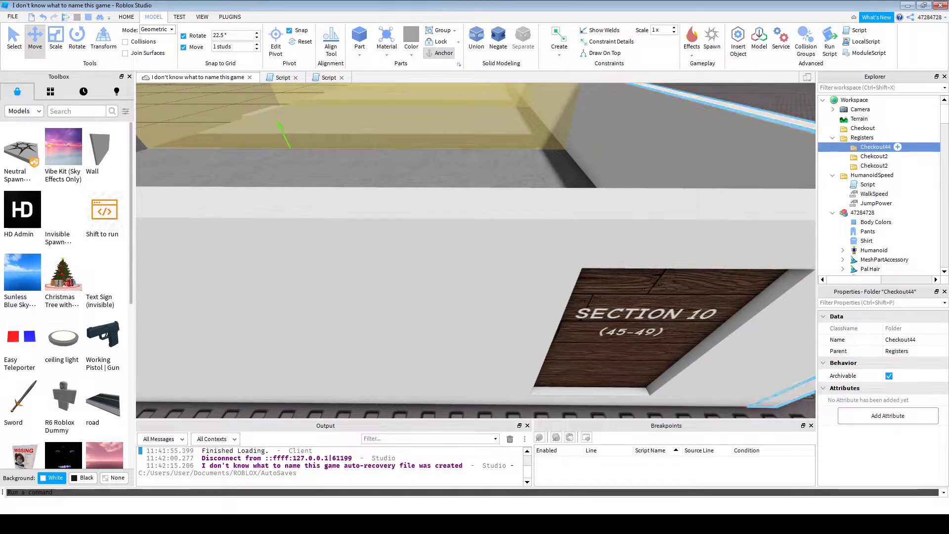
{"action": "left_click", "coordinate": [874, 157]}
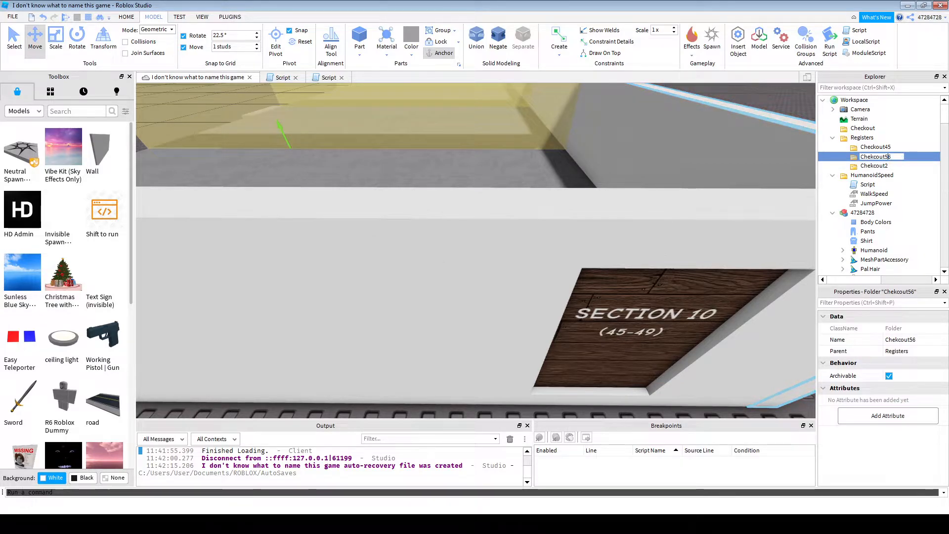
{"action": "left_click", "coordinate": [874, 166]}
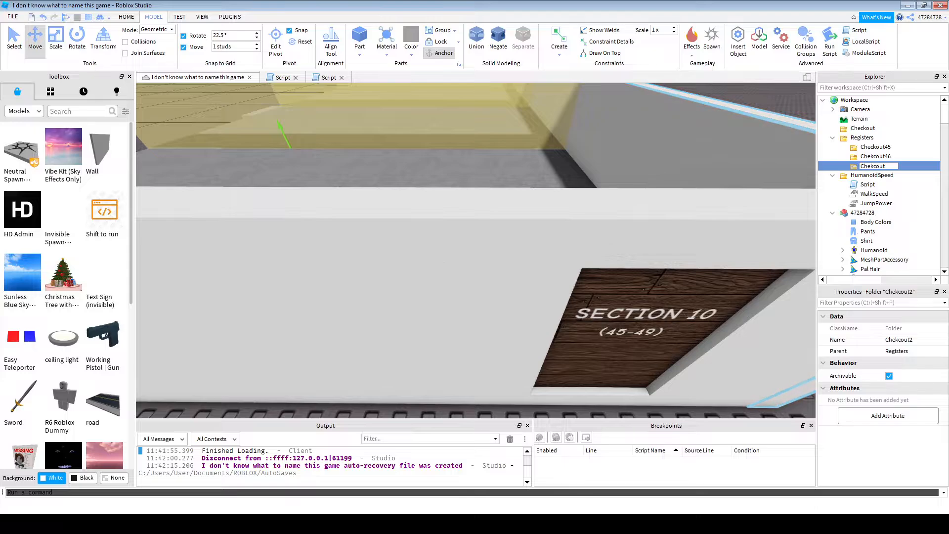
- Duplicate the Chekcout48 folder and name the copy Chekcout49
{"action": "key", "text": "ctrl+d"}
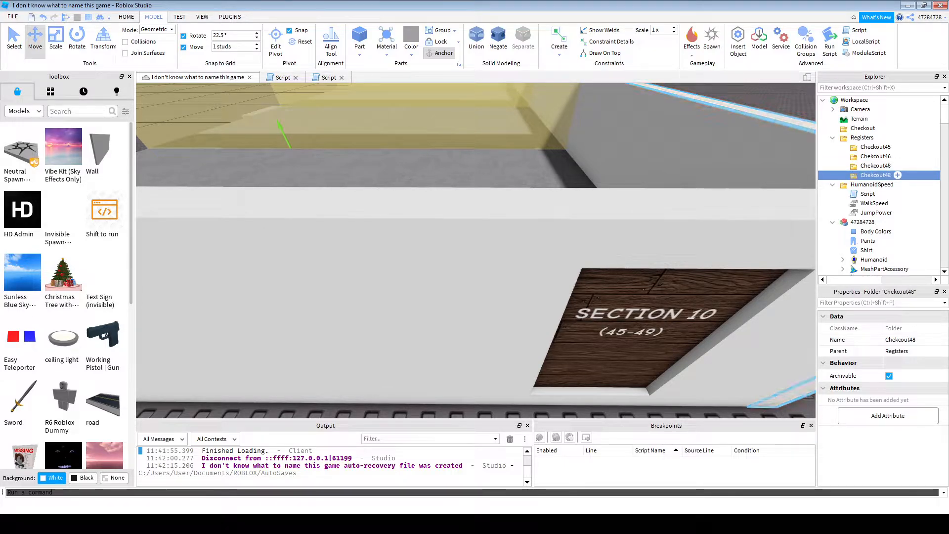
{"action": "key", "text": "BackSpace"}
{"action": "key", "text": "BackSpace"}
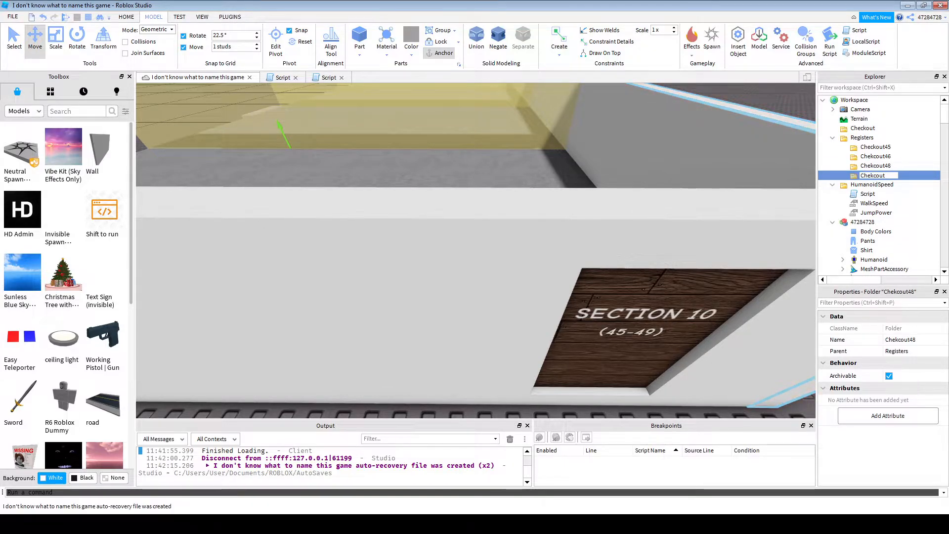
- Examine the room's divided sections and the character's spot beside the white wall
{"action": "scroll", "coordinate": [395, 262], "scroll_direction": "down", "scroll_amount": 5}
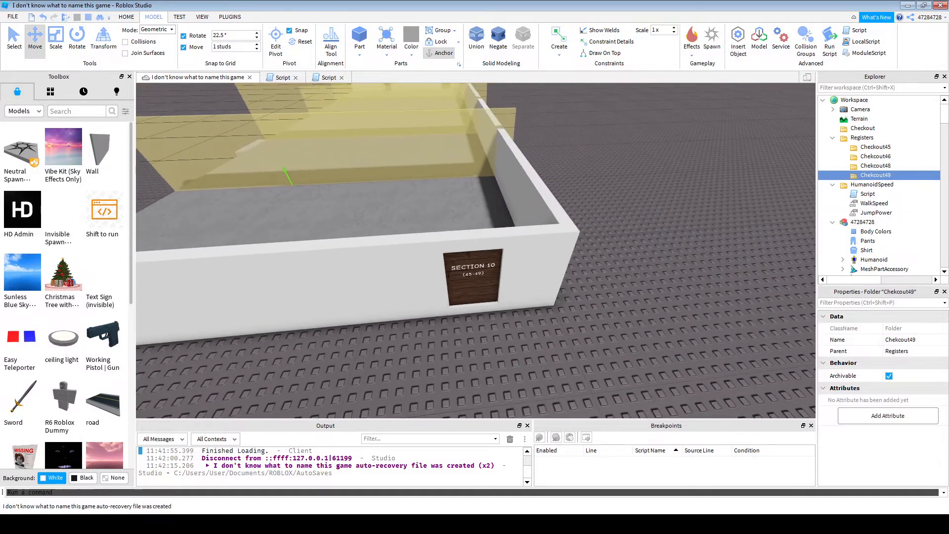
{"action": "left_click", "coordinate": [375, 276]}
{"action": "scroll", "coordinate": [376, 266], "scroll_direction": "up", "scroll_amount": 6}
{"action": "scroll", "coordinate": [376, 267], "scroll_direction": "down", "scroll_amount": 3}
{"action": "right_click_drag", "start_coordinate": [376, 267], "coordinate": [277, 306]}
{"action": "key", "text": "w"}
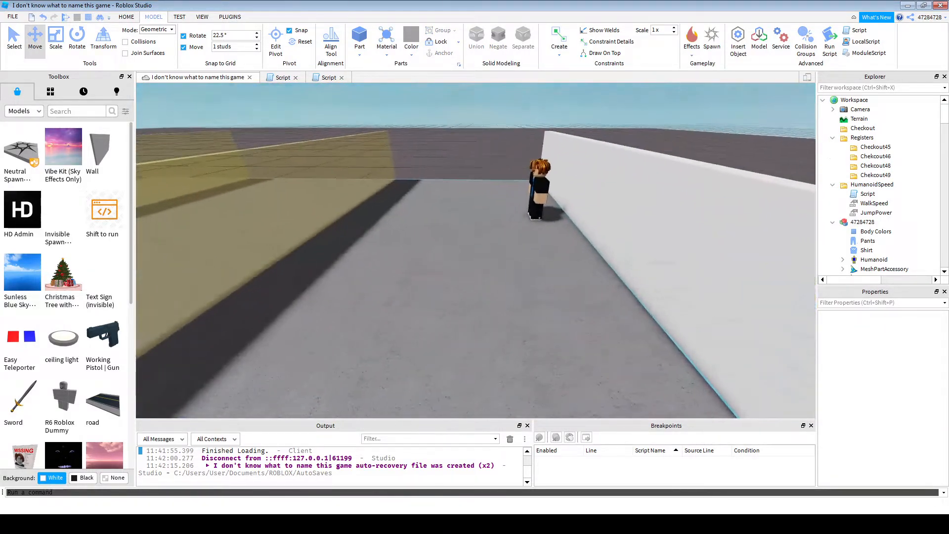
{"action": "key", "text": "s"}
{"action": "key", "text": "d"}
{"action": "key", "text": "a"}
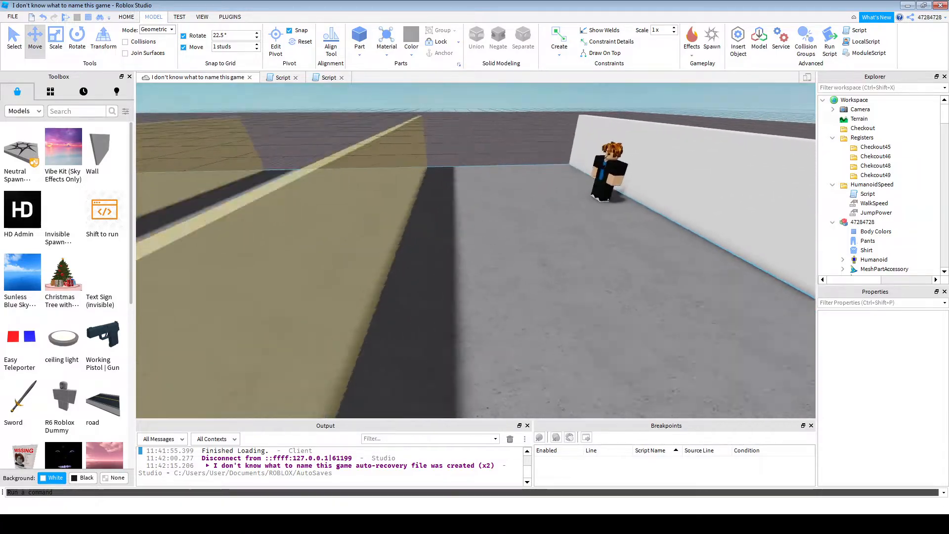
{"action": "key", "text": "s"}
{"action": "key", "text": "d"}
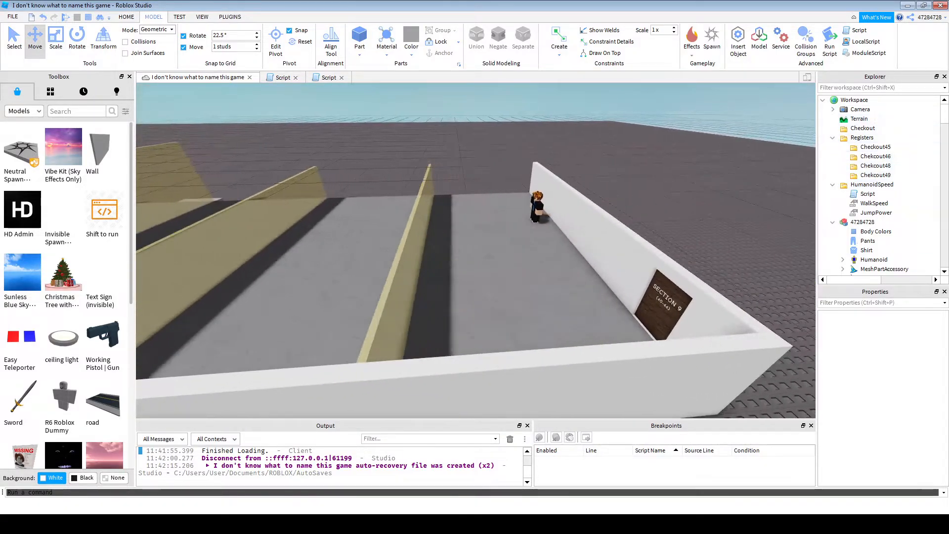
- Rename the invisible block as NPCSpawn and put it inside the Checkout45 folder
{"action": "left_click", "coordinate": [542, 206]}
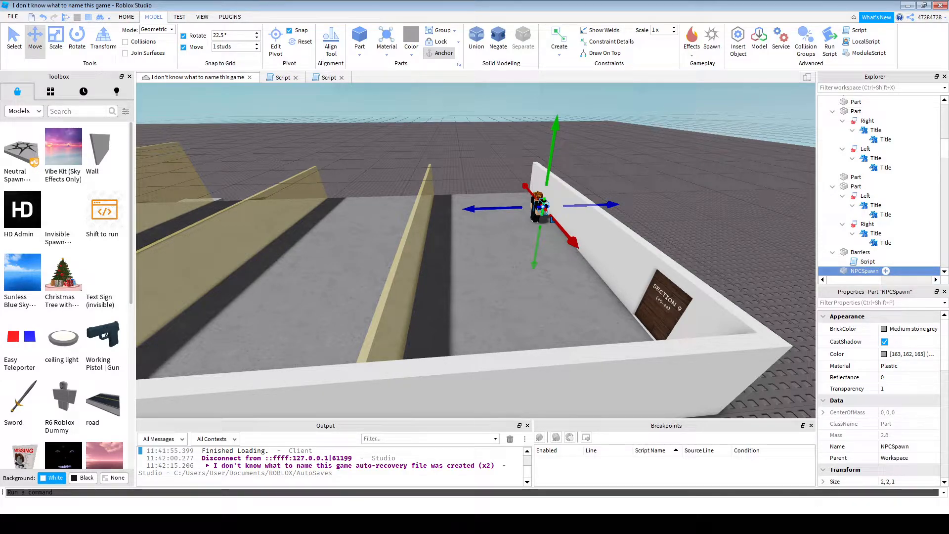
{"action": "scroll", "coordinate": [880, 147], "scroll_direction": "up", "scroll_amount": 10}
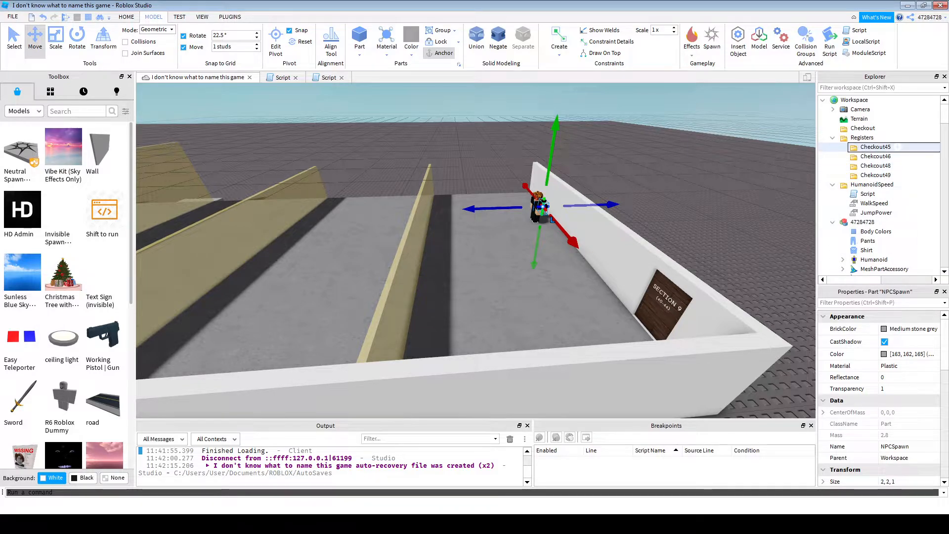
{"action": "left_click_drag", "start_coordinate": [896, 147], "coordinate": [880, 147]}
- Inspect the NPCSpawn part's position beside the character and the surrounding floor of the section
{"action": "left_click", "coordinate": [884, 156]}
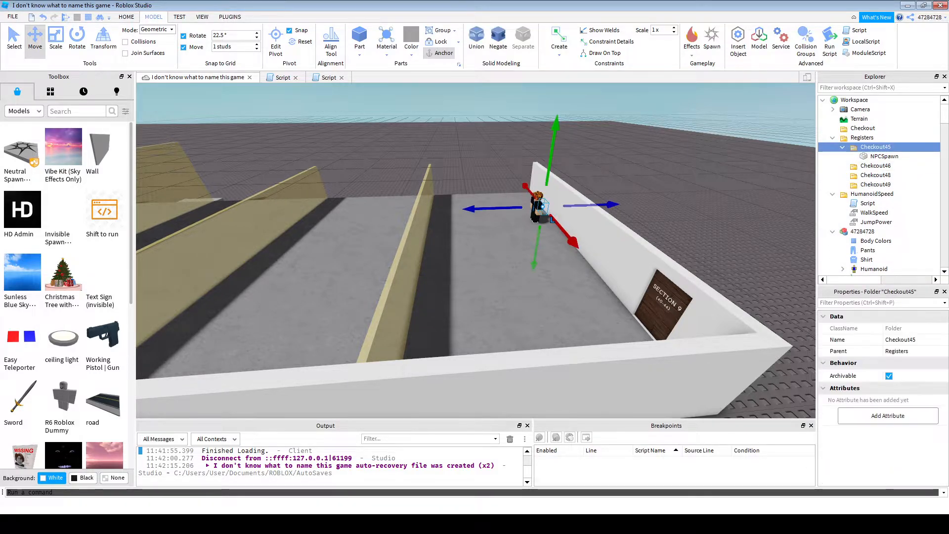
{"action": "key", "text": "f"}
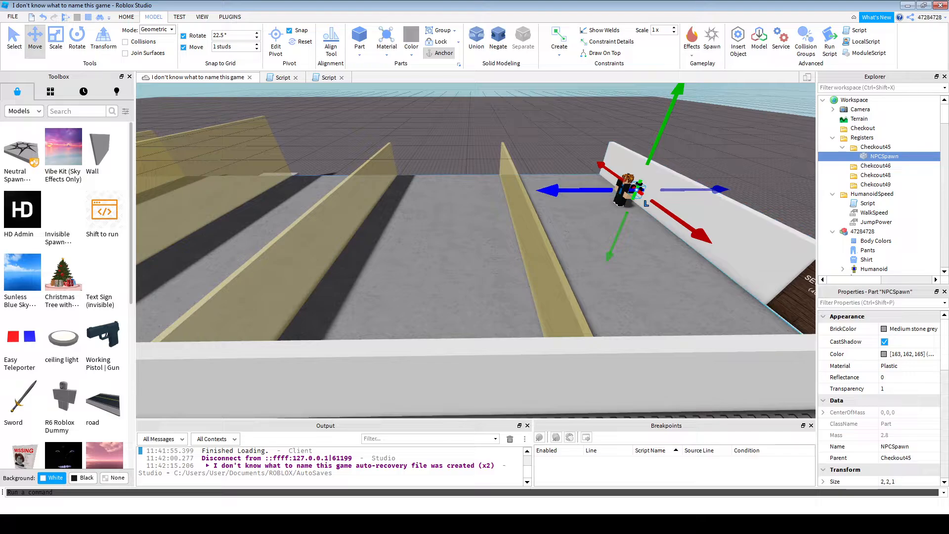
{"action": "right_click_drag", "start_coordinate": [573, 198], "coordinate": [588, 185]}
{"action": "key", "text": "w"}
{"action": "key", "text": "a"}
{"action": "key", "text": "d"}
{"action": "left_click", "coordinate": [897, 147]}
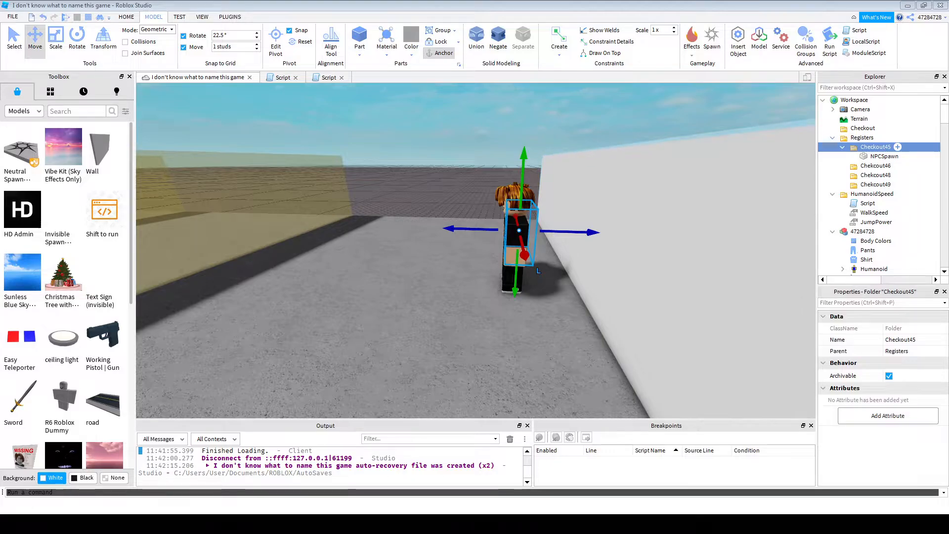
{"action": "left_click", "coordinate": [593, 123]}
{"action": "key", "text": "a"}
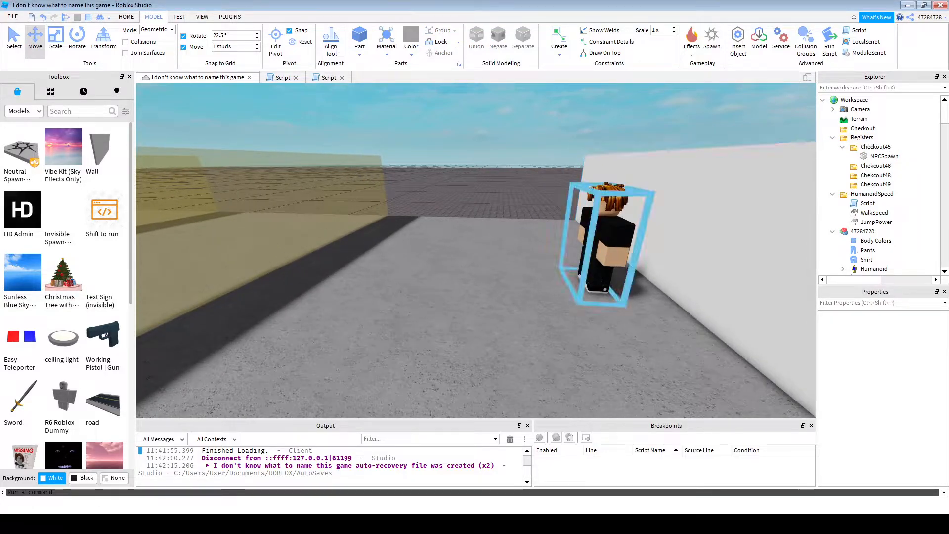
- Move the character model along the white wall onto the spot of the NPCSpawn part
{"action": "left_click", "coordinate": [655, 229]}
{"action": "key", "text": "a"}
{"action": "right_click_drag", "start_coordinate": [655, 230], "coordinate": [702, 228]}
{"action": "key", "text": "d"}
{"action": "key", "text": "a"}
{"action": "right_click_drag", "start_coordinate": [459, 218], "coordinate": [494, 218]}
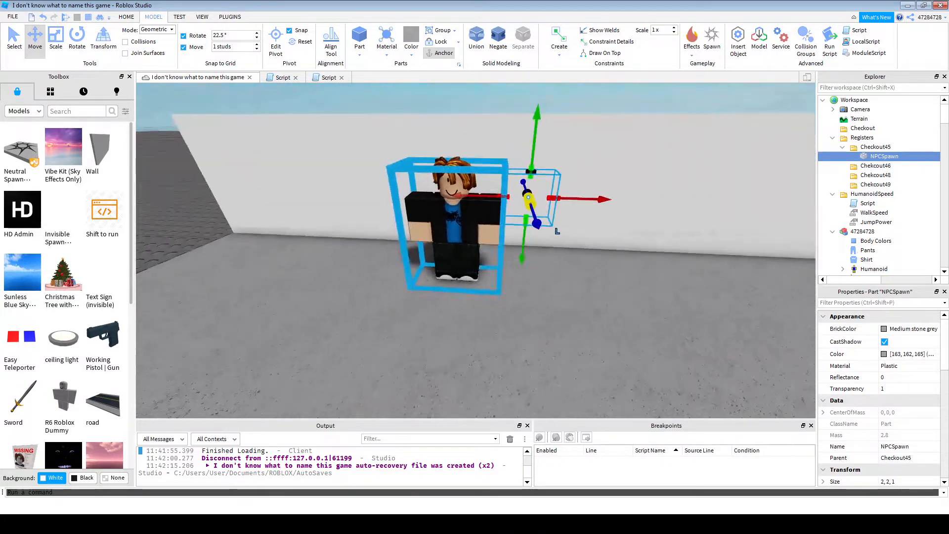
{"action": "left_click", "coordinate": [454, 217]}
{"action": "left_click_drag", "start_coordinate": [530, 220], "coordinate": [610, 223]}
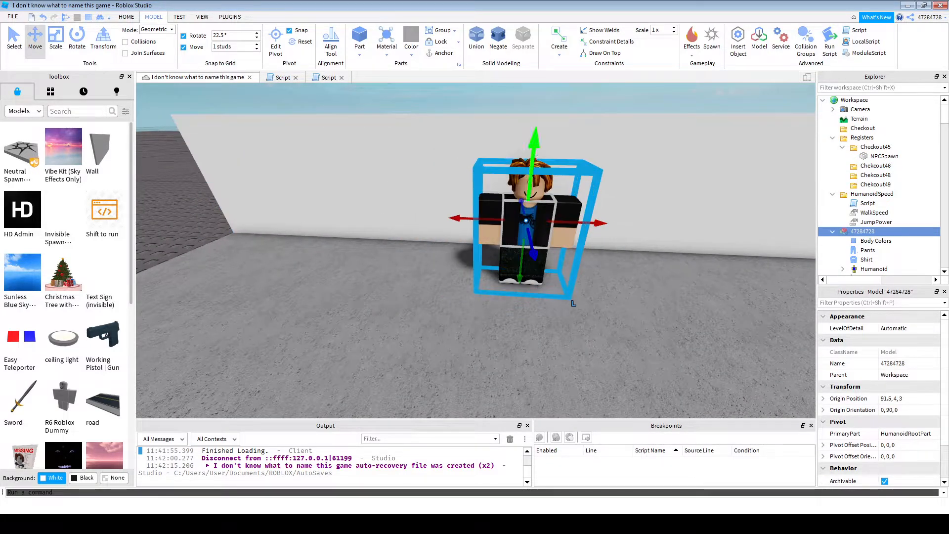
{"action": "key", "text": "d"}
{"action": "right_click_drag", "start_coordinate": [495, 222], "coordinate": [455, 222]}
- Insert a block part and place it on the floor in front of the character
{"action": "left_click", "coordinate": [359, 37]}
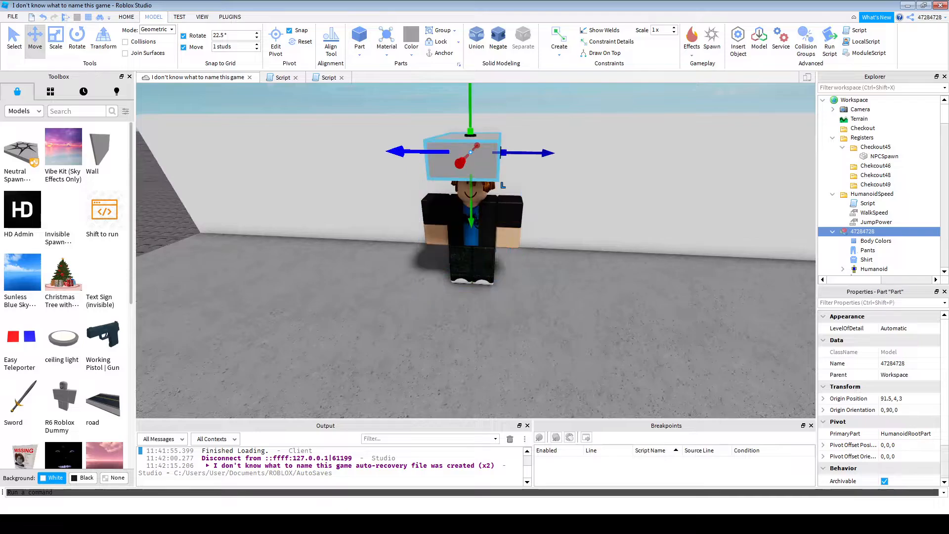
{"action": "left_click_drag", "start_coordinate": [460, 161], "coordinate": [440, 188]}
{"action": "right_click_drag", "start_coordinate": [440, 188], "coordinate": [412, 175]}
{"action": "key", "text": "d"}
{"action": "left_click_drag", "start_coordinate": [425, 210], "coordinate": [456, 253]}
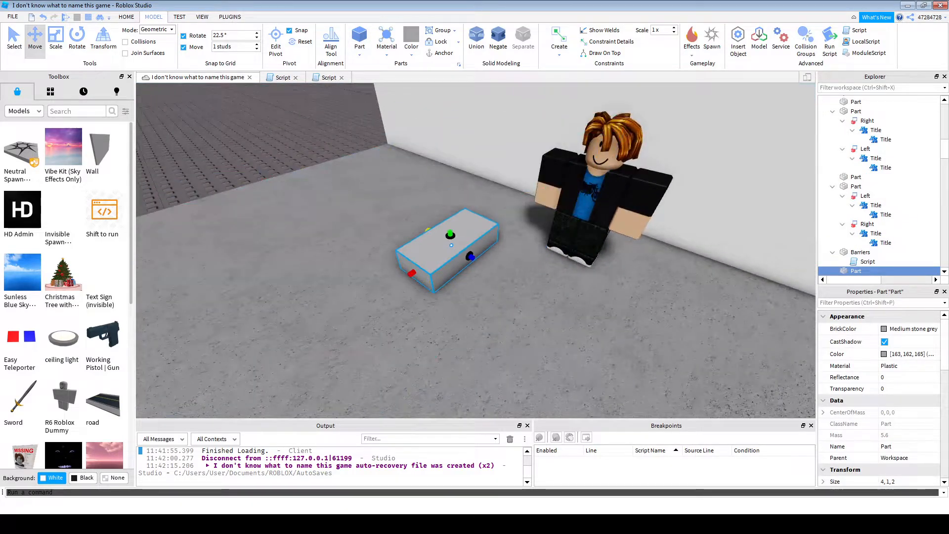
- Scale the new block to 4 × 3 × 8 studs as a counter in front of the character
{"action": "scroll", "coordinate": [468, 316], "scroll_direction": "up", "scroll_amount": 1}
{"action": "key", "text": "ctrl+3"}
{"action": "left_click_drag", "start_coordinate": [449, 184], "coordinate": [445, 144]}
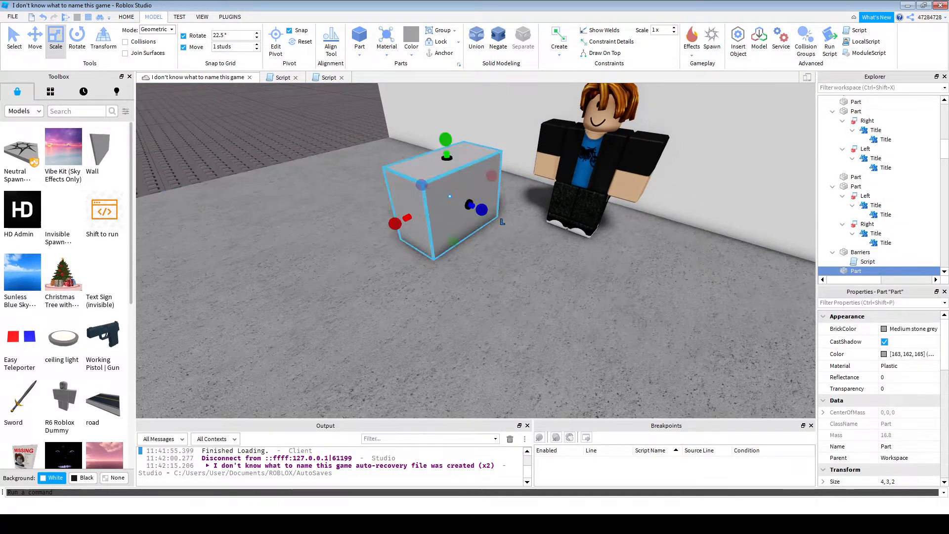
{"action": "left_click_drag", "start_coordinate": [480, 192], "coordinate": [584, 258]}
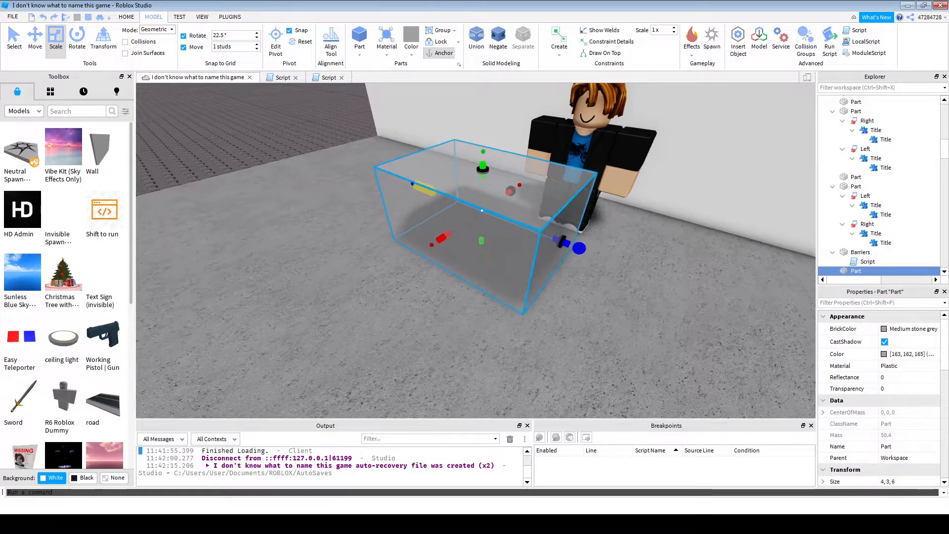
- Set the counter block's BrickColor to Medium stone grey and its material to Marble
{"action": "left_click", "coordinate": [910, 329]}
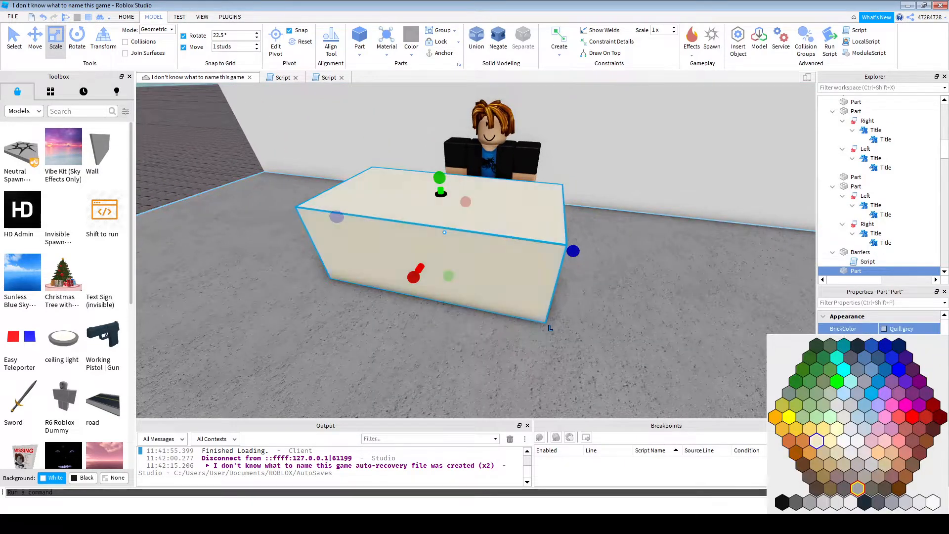
{"action": "left_click", "coordinate": [857, 488]}
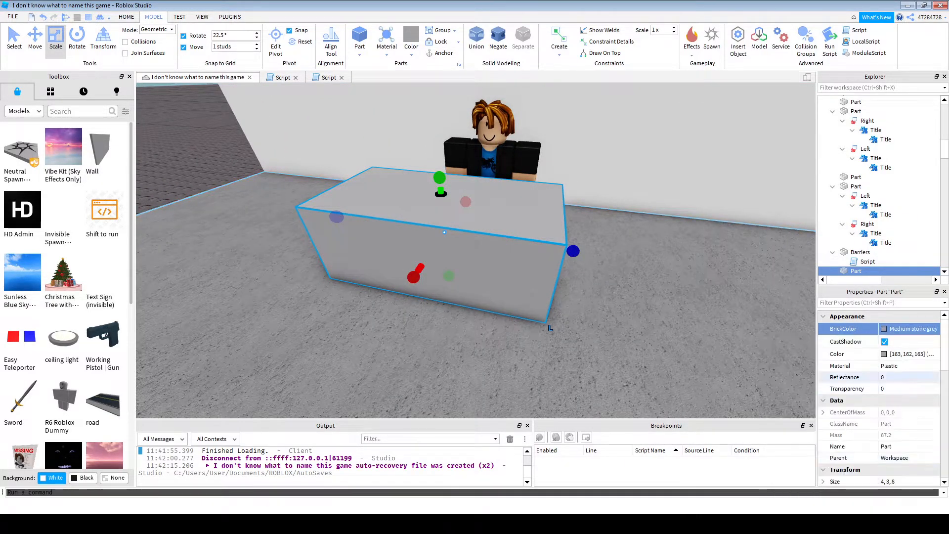
{"action": "left_click", "coordinate": [908, 366]}
{"action": "scroll", "coordinate": [905, 409], "scroll_direction": "up", "scroll_amount": 1}
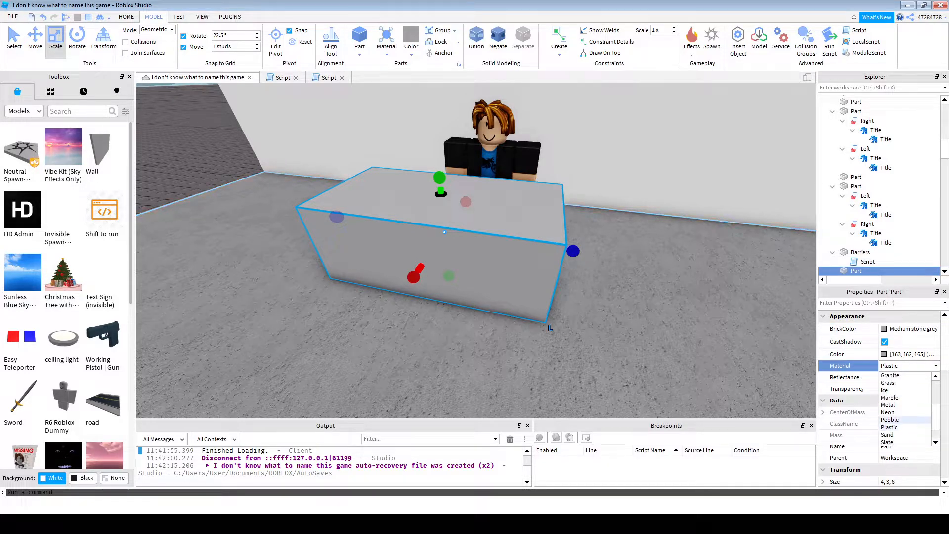
{"action": "scroll", "coordinate": [904, 385], "scroll_direction": "up", "scroll_amount": 1}
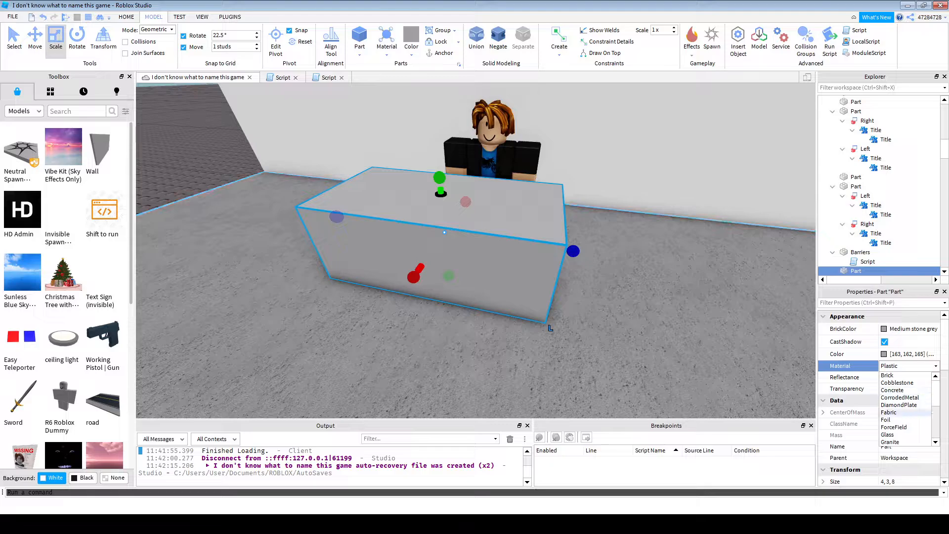
{"action": "scroll", "coordinate": [905, 409], "scroll_direction": "down", "scroll_amount": 3}
{"action": "left_click", "coordinate": [889, 396]}
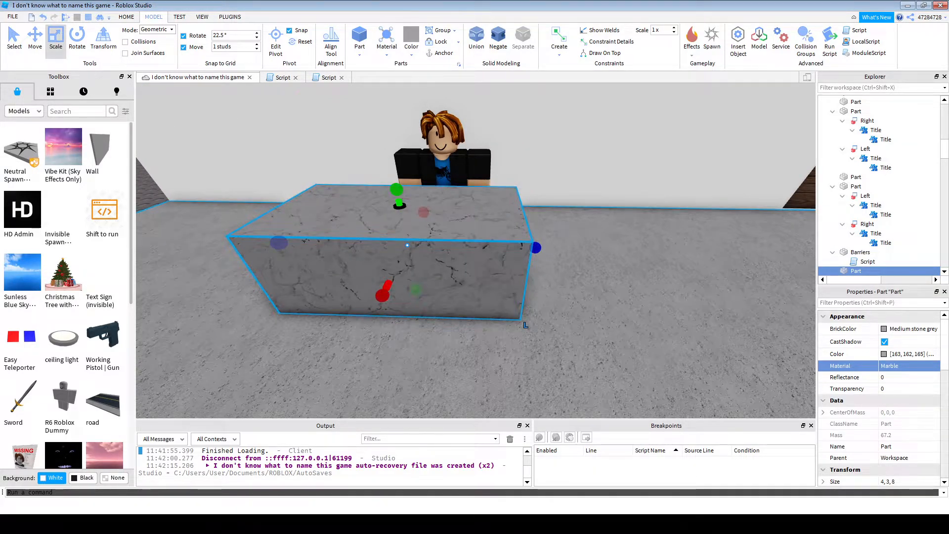
- Duplicate the marble counter block, place the copy against its end, and shorten the copy to 5 studs
{"action": "key", "text": "ctrl+2"}
{"action": "key", "text": "ctrl+d"}
{"action": "left_click_drag", "start_coordinate": [485, 247], "coordinate": [715, 251]}
{"action": "key", "text": "ctrl+3"}
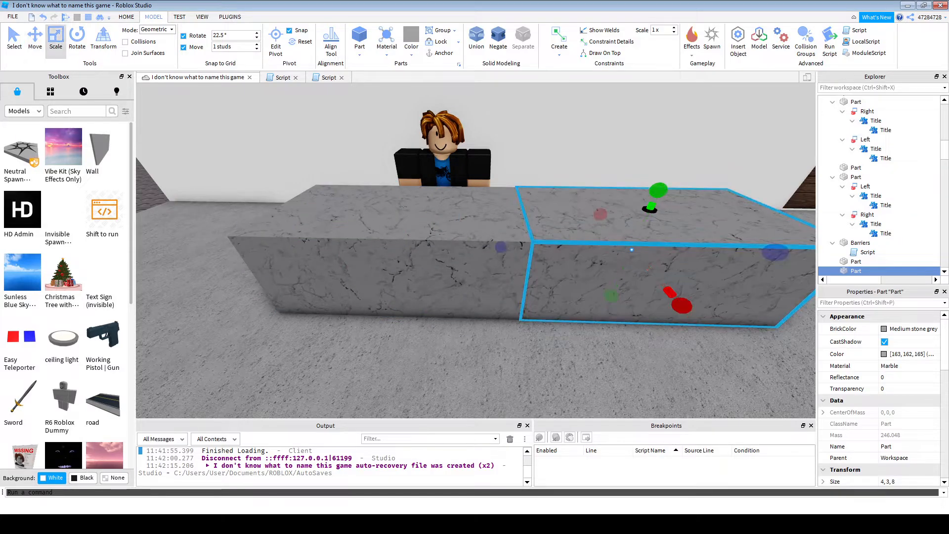
{"action": "left_click_drag", "start_coordinate": [801, 252], "coordinate": [710, 251]}
{"action": "right_click_drag", "start_coordinate": [709, 251], "coordinate": [811, 262]}
- Extend the copied marble block back toward the white wall and widen it, making it 9 × 3 × 6 studs
{"action": "left_click_drag", "start_coordinate": [440, 211], "coordinate": [326, 217]}
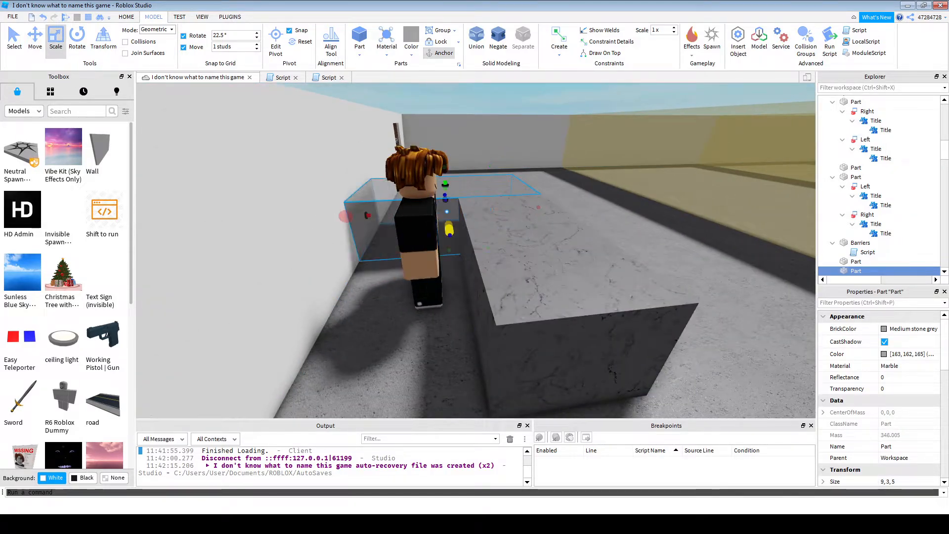
{"action": "key", "text": "d"}
{"action": "right_click_drag", "start_coordinate": [519, 252], "coordinate": [400, 229]}
{"action": "left_click_drag", "start_coordinate": [386, 187], "coordinate": [406, 185]}
{"action": "right_click_drag", "start_coordinate": [407, 185], "coordinate": [366, 223]}
- Duplicate the side block and reshape the copy into a lower 5 × 2 × 6 stud ledge beside the character
{"action": "key", "text": "ctrl+d"}
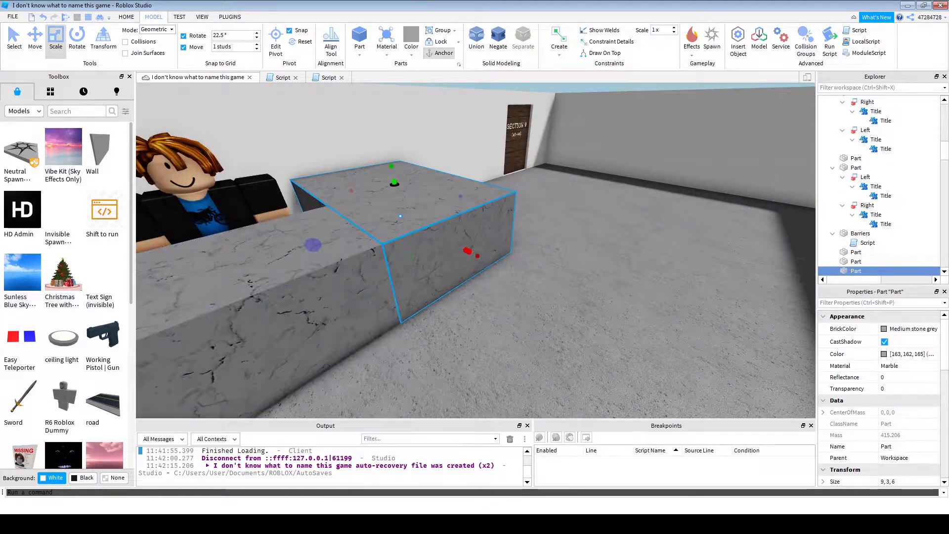
{"action": "left_click", "coordinate": [369, 222]}
{"action": "left_click_drag", "start_coordinate": [313, 245], "coordinate": [277, 222]}
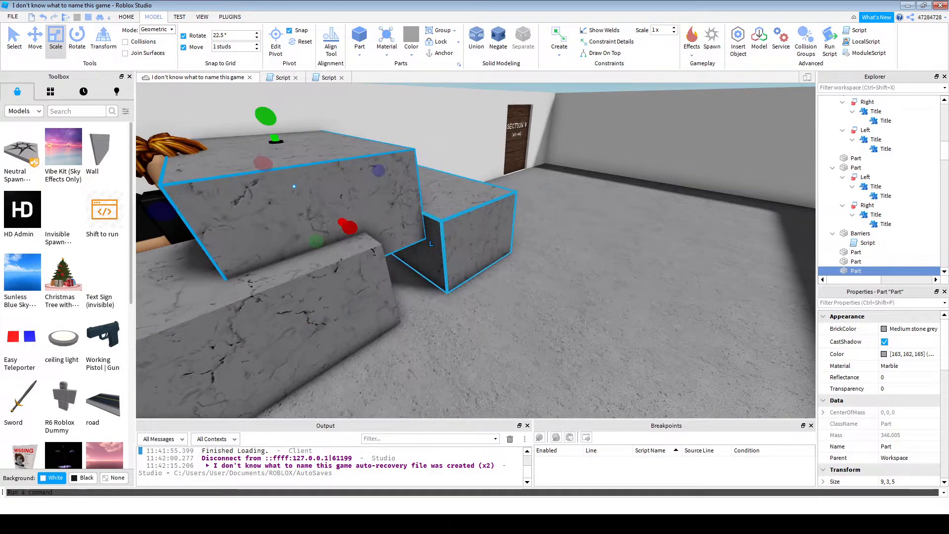
{"action": "key", "text": "Delete"}
{"action": "left_click", "coordinate": [510, 254]}
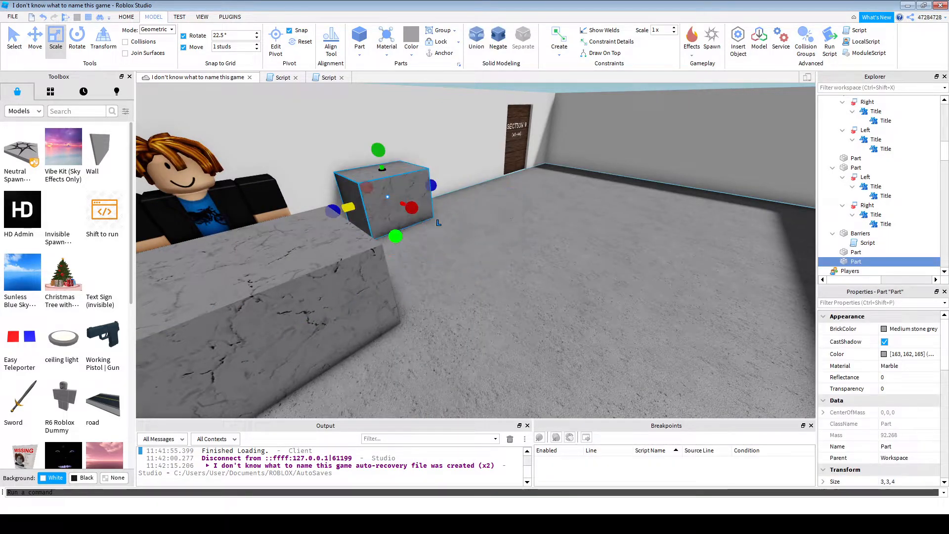
{"action": "key", "text": "ctrl+z"}
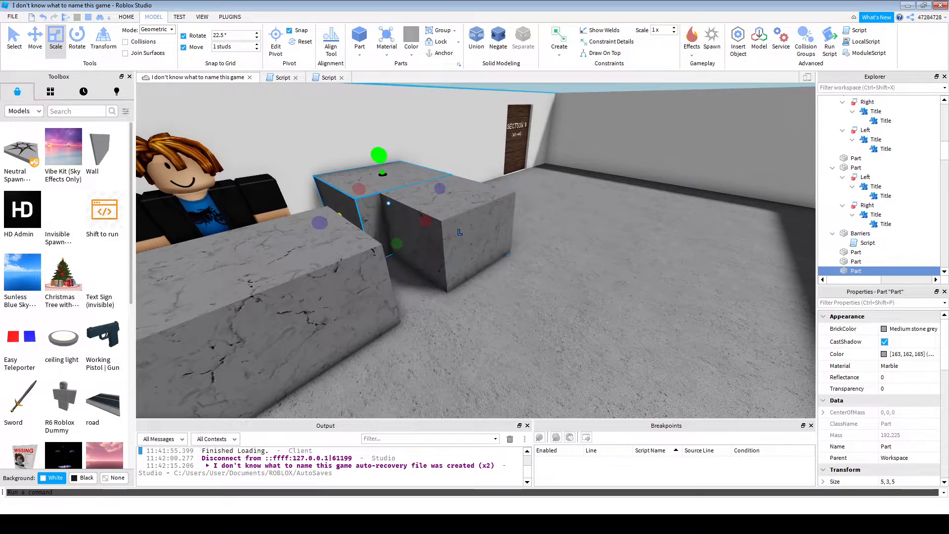
{"action": "right_click_drag", "start_coordinate": [402, 193], "coordinate": [403, 193]}
{"action": "left_click_drag", "start_coordinate": [403, 193], "coordinate": [402, 193]}
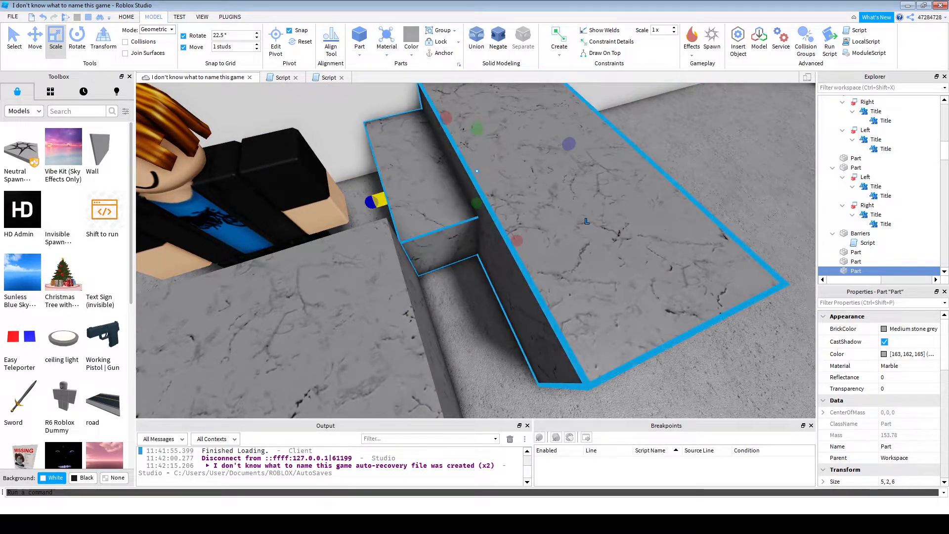
- Duplicate the tall side block and undo the last scaling of the copy
{"action": "left_click", "coordinate": [544, 299]}
{"action": "key", "text": "ctrl+d"}
{"action": "left_click_drag", "start_coordinate": [553, 276], "coordinate": [559, 266]}
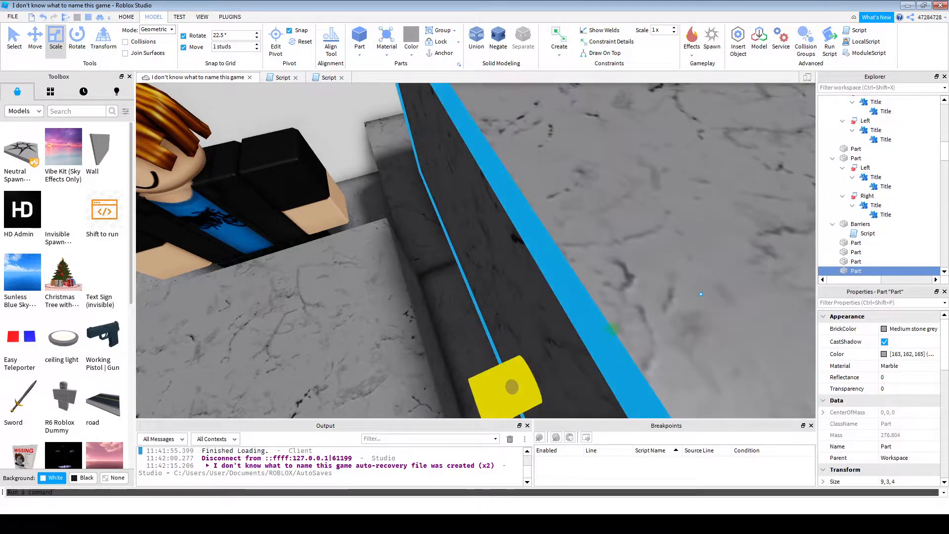
{"action": "key", "text": "ctrl+z"}
- Narrow the low marble ledge by the tall side block to 5 × 2 × 5 studs
{"action": "left_click", "coordinate": [416, 210]}
{"action": "key", "text": "d"}
{"action": "right_click_drag", "start_coordinate": [524, 220], "coordinate": [494, 207]}
{"action": "key", "text": "d"}
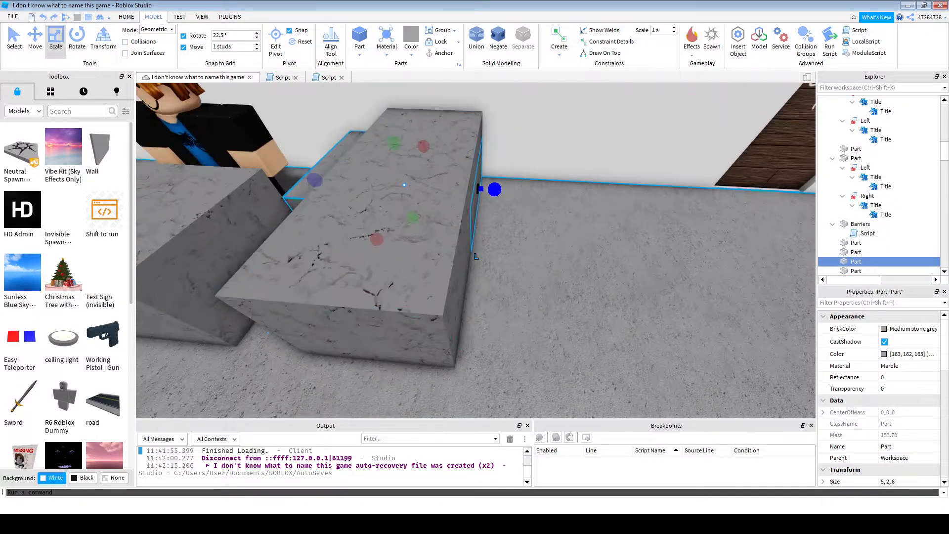
{"action": "left_click_drag", "start_coordinate": [494, 188], "coordinate": [482, 189]}
{"action": "key", "text": "a"}
{"action": "right_click_drag", "start_coordinate": [514, 217], "coordinate": [553, 217]}
{"action": "key", "text": "a"}
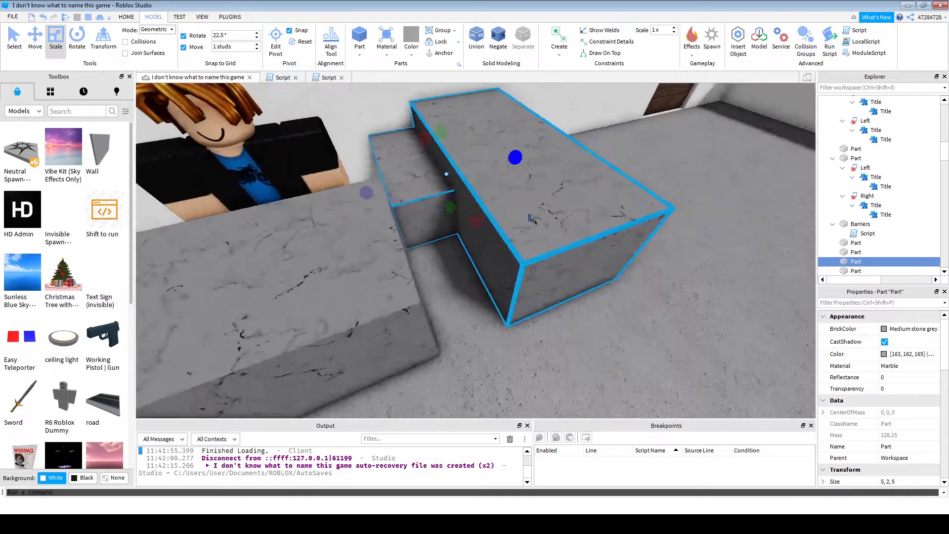
- Scale one of the tall side blocks to 4 × 3 × 2 studs to fill the gap beside the front counter
{"action": "left_click", "coordinate": [551, 217]}
{"action": "left_click_drag", "start_coordinate": [551, 218], "coordinate": [554, 210]}
{"action": "left_click_drag", "start_coordinate": [465, 148], "coordinate": [499, 179]}
{"action": "key", "text": "ctrl+z"}
{"action": "left_click_drag", "start_coordinate": [471, 246], "coordinate": [420, 264]}
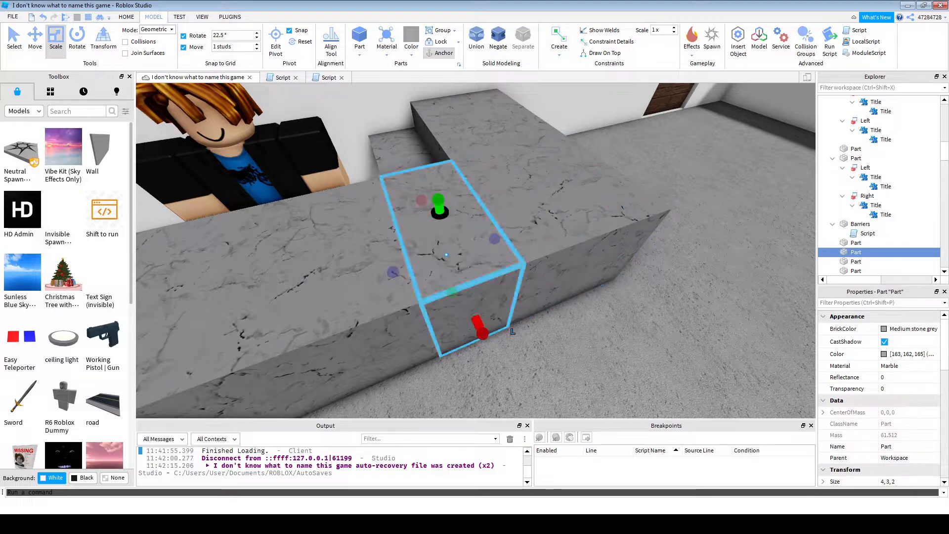
- Examine the marble counter and the open space around it from behind the character
{"action": "key", "text": "s"}
{"action": "right_click_drag", "start_coordinate": [420, 264], "coordinate": [439, 222]}
{"action": "key", "text": "a"}
{"action": "left_click", "coordinate": [445, 168]}
{"action": "key", "text": "w"}
{"action": "key", "text": "w"}
{"action": "key", "text": "s"}
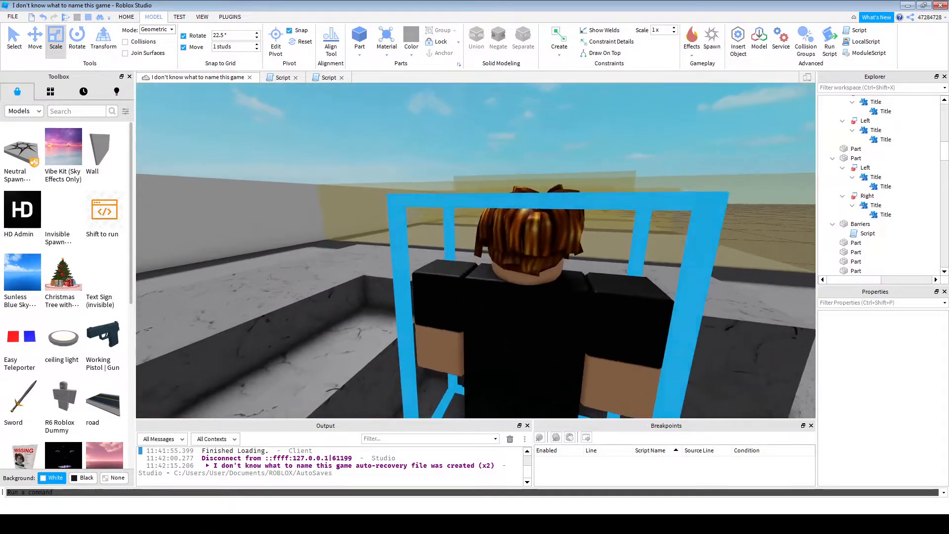
{"action": "key", "text": "d"}
{"action": "key", "text": "w"}
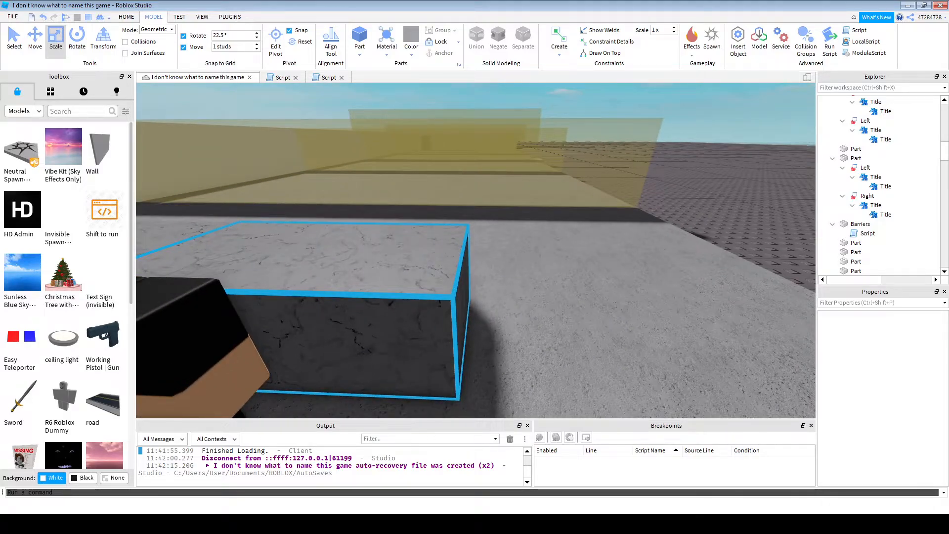
- Duplicate the front counter block and thin the copy to a 4 × 3 × 0.5 stud slab at its free end
{"action": "right_click_drag", "start_coordinate": [435, 257], "coordinate": [297, 297]}
{"action": "key", "text": "s"}
{"action": "key", "text": "d"}
{"action": "left_click", "coordinate": [484, 210]}
{"action": "key", "text": "ctrl+2"}
{"action": "key", "text": "ctrl+d"}
{"action": "left_click_drag", "start_coordinate": [426, 230], "coordinate": [455, 239]}
{"action": "key", "text": "a"}
{"action": "key", "text": "ctrl+3"}
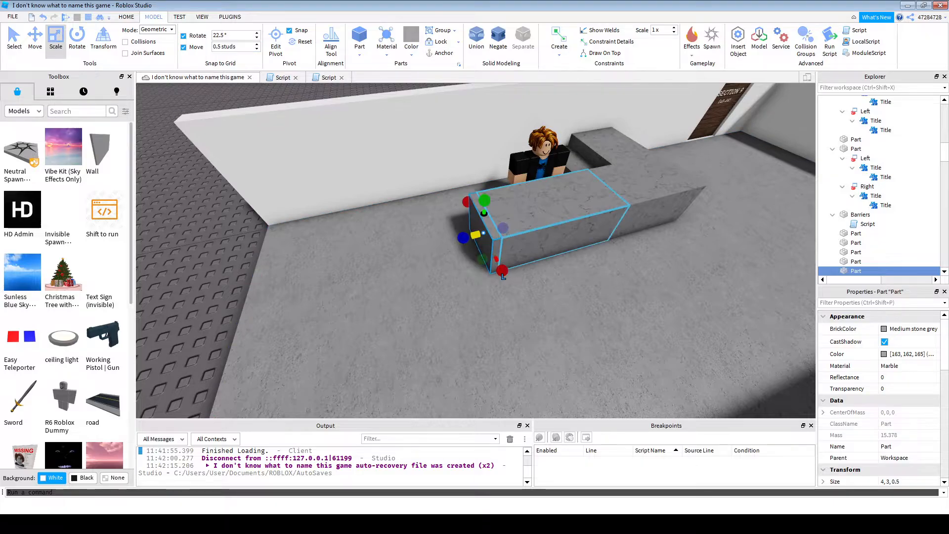
- Form a 0.5 × 3 × 14 stud marble side panel running out from the rear edge of the counter's free end
{"action": "key", "text": "a"}
{"action": "left_click_drag", "start_coordinate": [571, 271], "coordinate": [542, 229]}
{"action": "left_click_drag", "start_coordinate": [358, 256], "coordinate": [276, 276]}
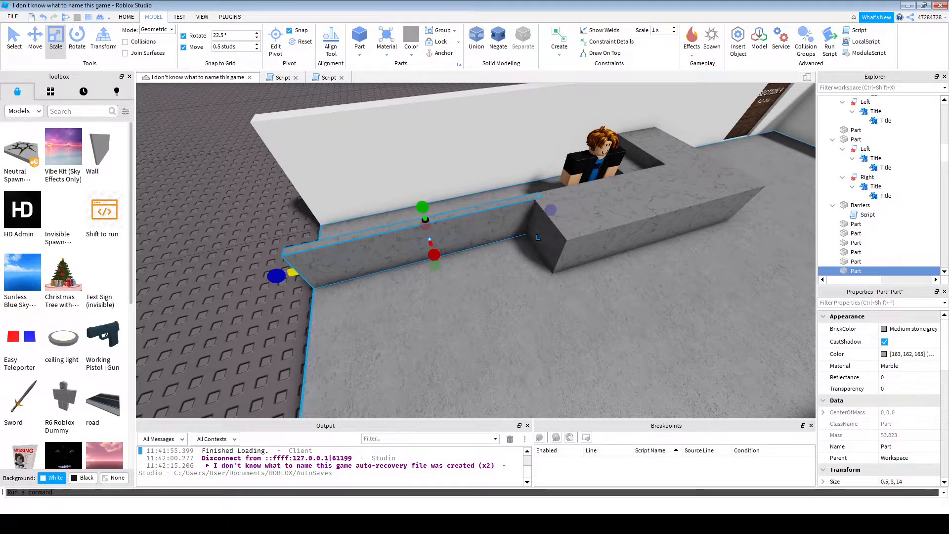
- Duplicate the long marble side panel and move the copy flush with the counter's front edge
{"action": "key", "text": "ctrl+2"}
{"action": "key", "text": "ctrl+d"}
{"action": "left_click_drag", "start_coordinate": [444, 300], "coordinate": [462, 355]}
{"action": "left_click", "coordinate": [247, 336]}
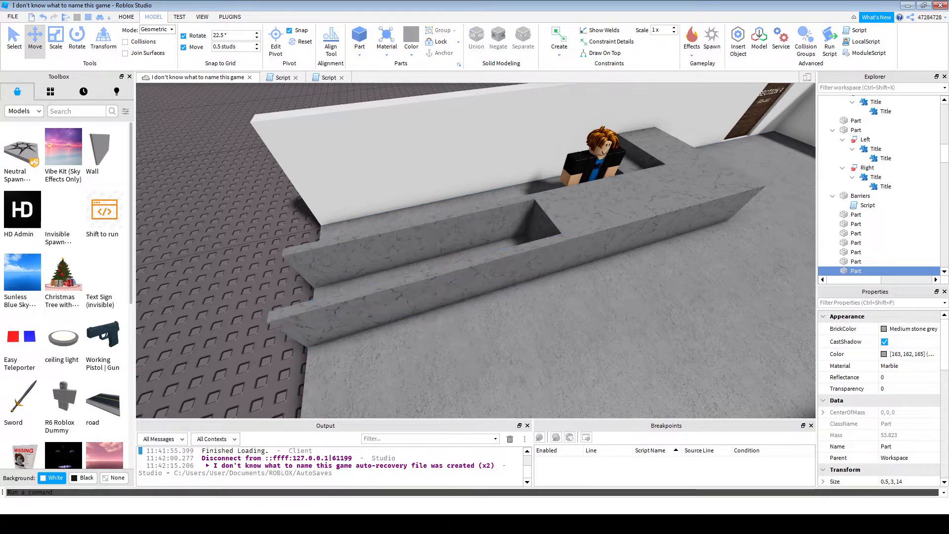
- Shorten the front and rear side panels, bringing the rear one to 7.5 studs
{"action": "left_click", "coordinate": [537, 236]}
{"action": "key", "text": "ctrl+3"}
{"action": "left_click", "coordinate": [396, 303]}
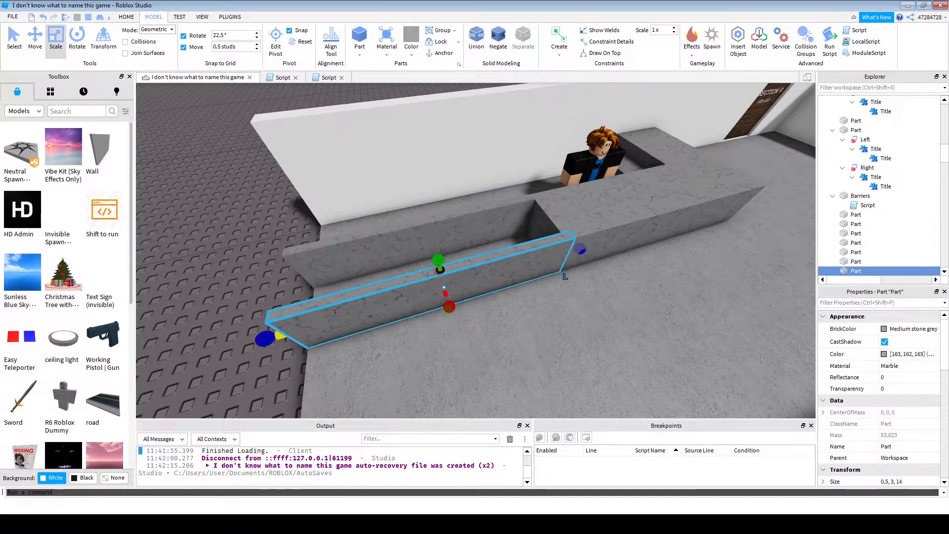
{"action": "key", "text": "ctrl+3"}
{"action": "key", "text": "ctrl+3"}
{"action": "left_click_drag", "start_coordinate": [265, 336], "coordinate": [416, 292]}
{"action": "left_click", "coordinate": [388, 258]}
{"action": "left_click_drag", "start_coordinate": [275, 275], "coordinate": [395, 247]}
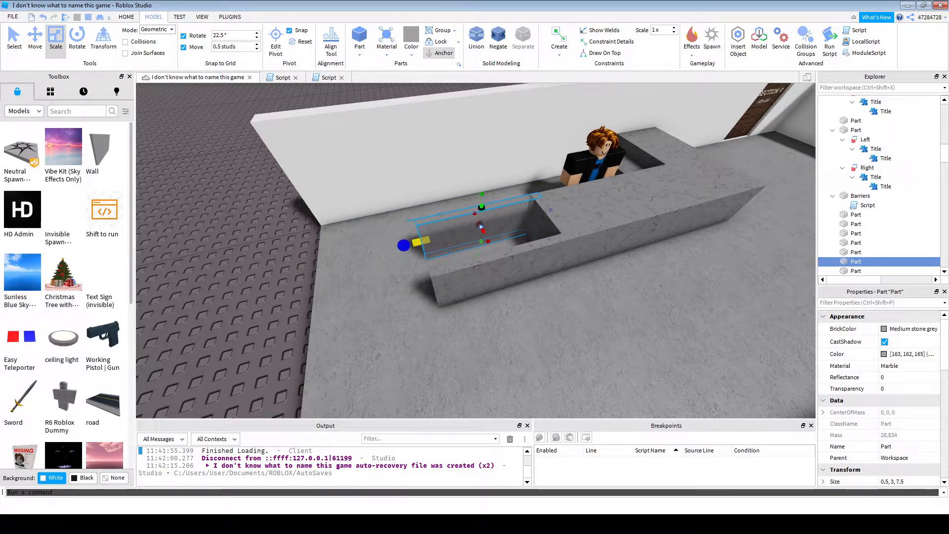
- Close the open end between the panels with a 3 × 3 × 0.5 stud piece and cover the top with a copied 3 × 0.5 × 6.5 stud slab
{"action": "left_click", "coordinate": [423, 239]}
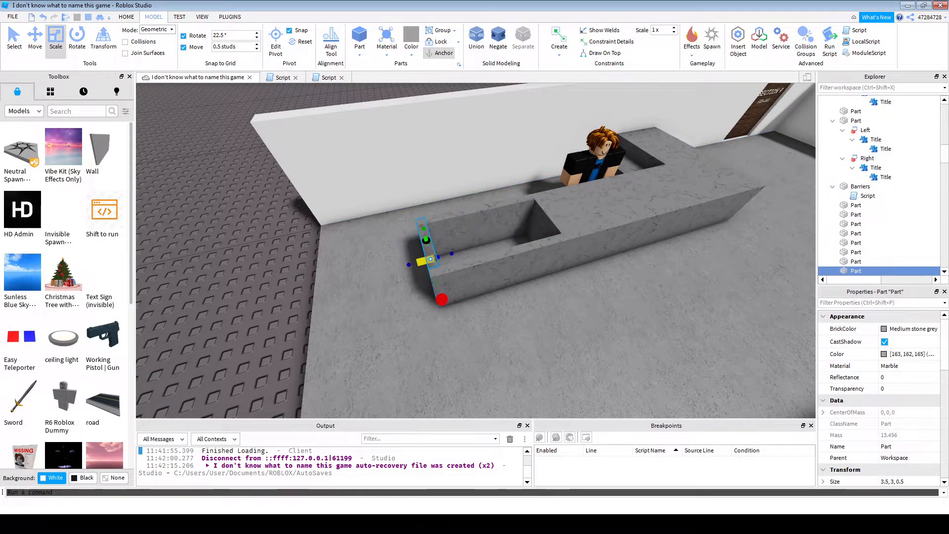
{"action": "left_click_drag", "start_coordinate": [442, 300], "coordinate": [439, 293]}
{"action": "key", "text": "a"}
{"action": "right_click_drag", "start_coordinate": [426, 257], "coordinate": [470, 262]}
{"action": "left_click_drag", "start_coordinate": [414, 267], "coordinate": [422, 273]}
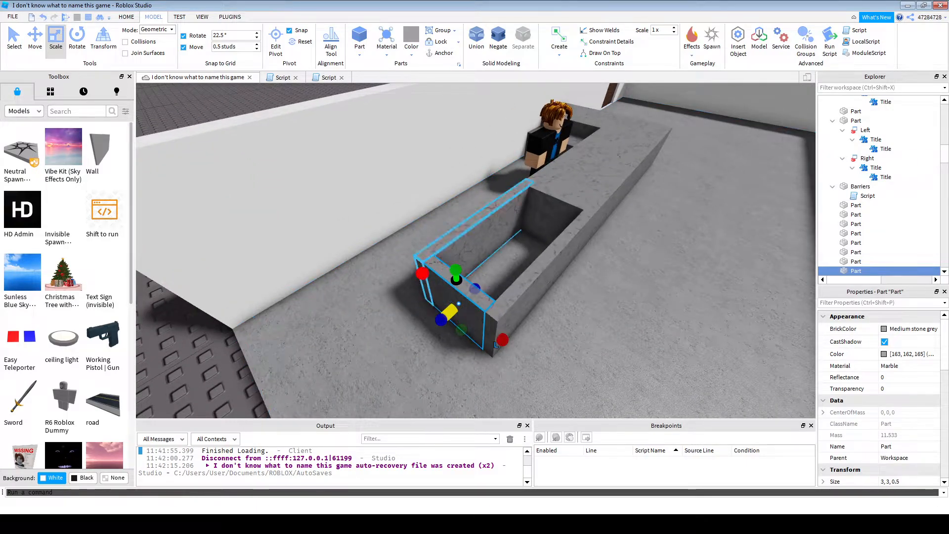
{"action": "key", "text": "ctrl+d"}
{"action": "left_click_drag", "start_coordinate": [460, 330], "coordinate": [562, 194]}
- Set the inset top slab's BrickColor to Black and its material to Concrete
{"action": "left_click", "coordinate": [910, 329]}
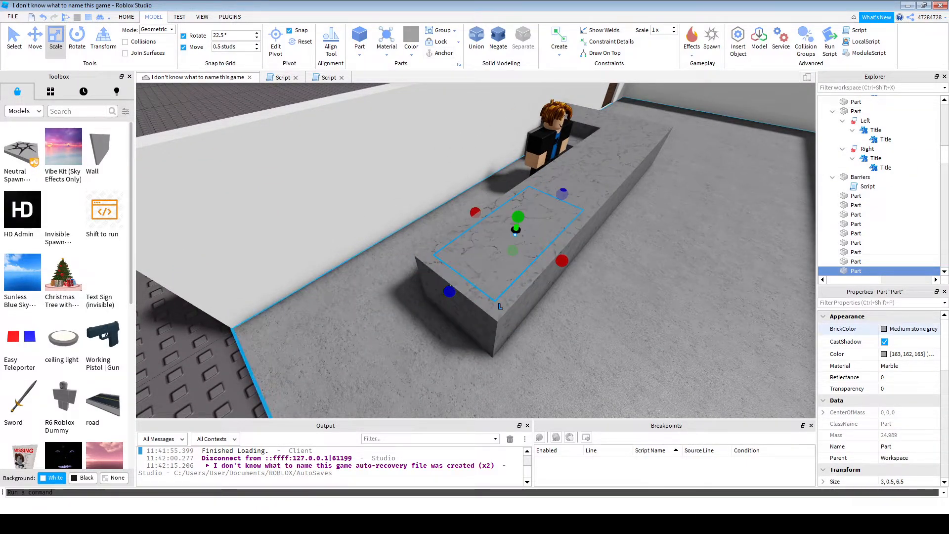
{"action": "left_click", "coordinate": [864, 502]}
{"action": "left_click", "coordinate": [909, 366]}
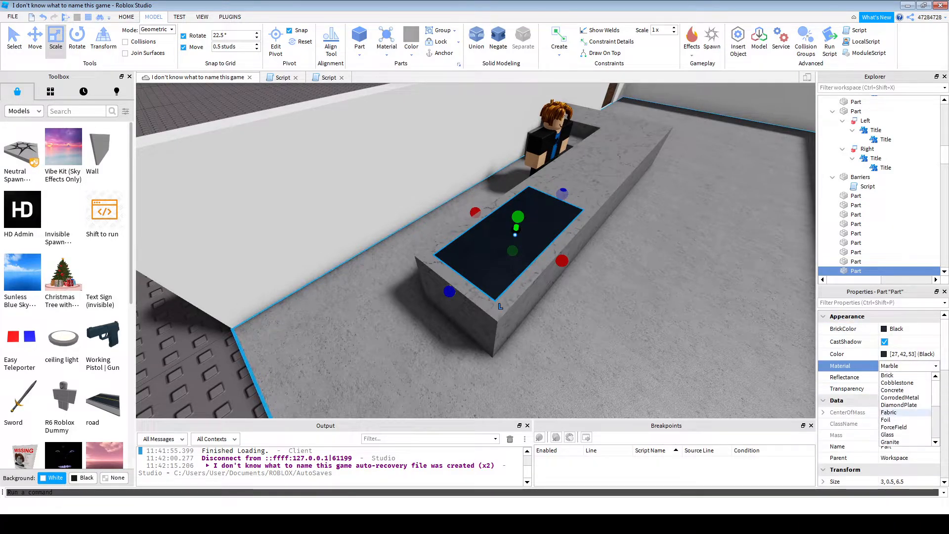
{"action": "left_click", "coordinate": [900, 397]}
{"action": "left_click", "coordinate": [909, 366]}
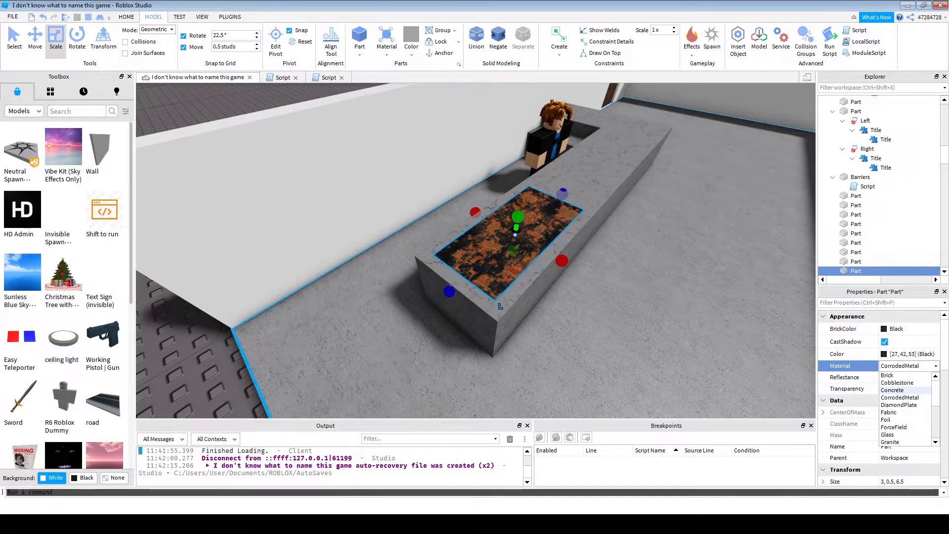
{"action": "left_click", "coordinate": [892, 390]}
{"action": "right_click_drag", "start_coordinate": [495, 247], "coordinate": [672, 225]}
{"action": "key", "text": "w"}
{"action": "scroll", "coordinate": [869, 261], "scroll_direction": "down", "scroll_amount": 1}
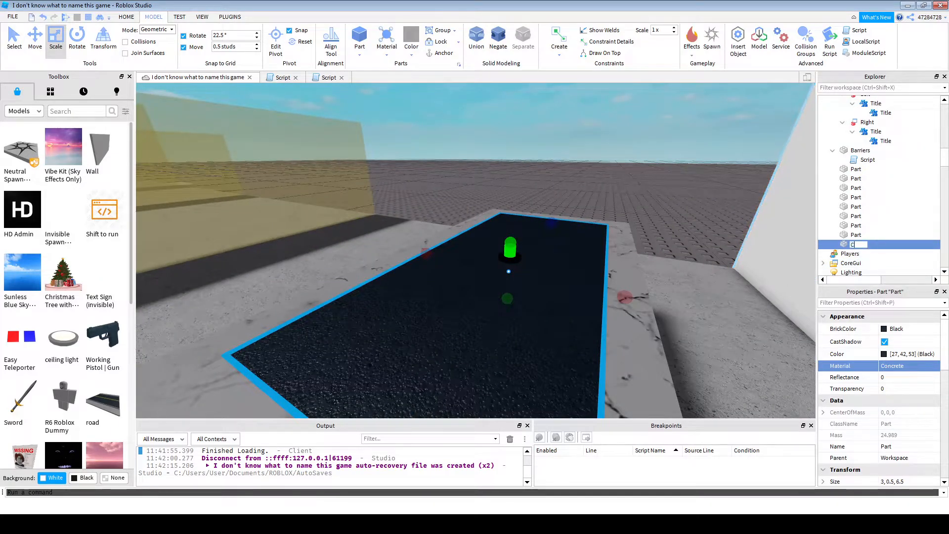
- Name the black slab Conveyor and group it with NPCSpawn and the counter parts in Checkout45, keeping the character model directly under Workspace
{"action": "left_click", "coordinate": [494, 188]}
{"action": "right_click_drag", "start_coordinate": [495, 197], "coordinate": [479, 301]}
{"action": "scroll", "coordinate": [480, 301], "scroll_direction": "down", "scroll_amount": 8}
{"action": "left_click_drag", "start_coordinate": [479, 302], "coordinate": [600, 160]}
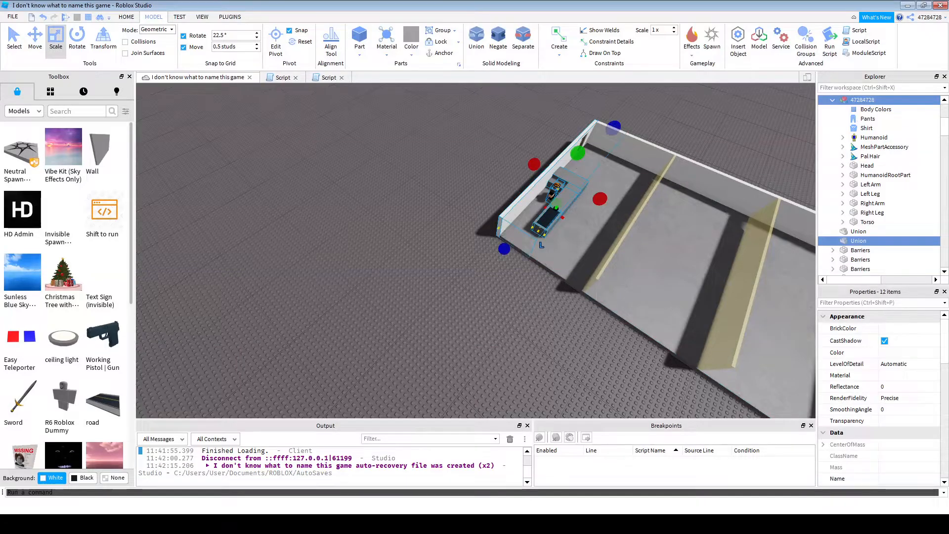
{"action": "left_click", "coordinate": [559, 169], "text": "ctrl"}
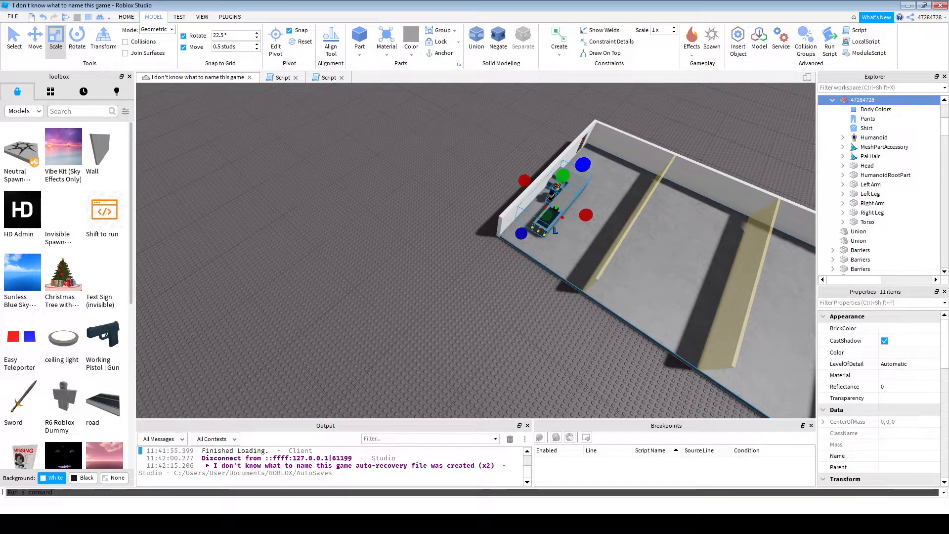
{"action": "scroll", "coordinate": [724, 253], "scroll_direction": "up", "scroll_amount": 5}
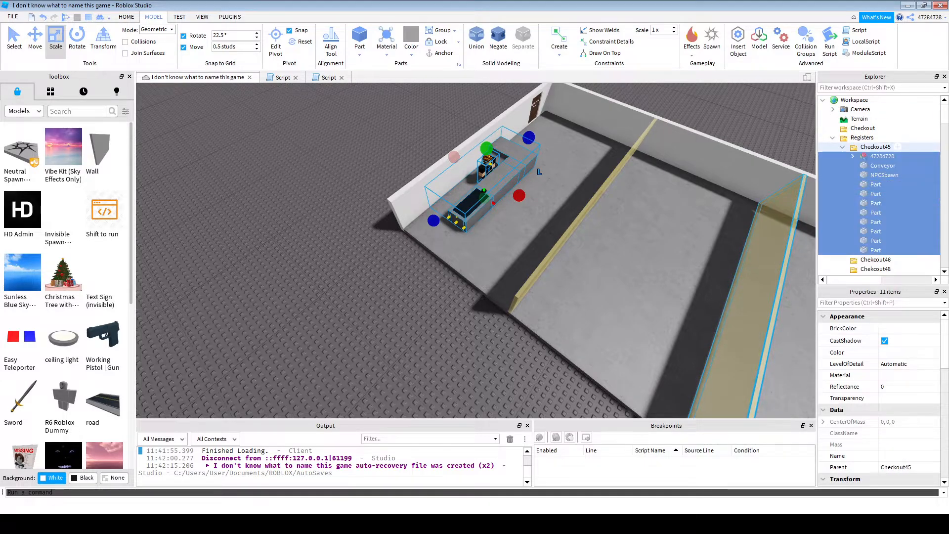
{"action": "left_click", "coordinate": [882, 156]}
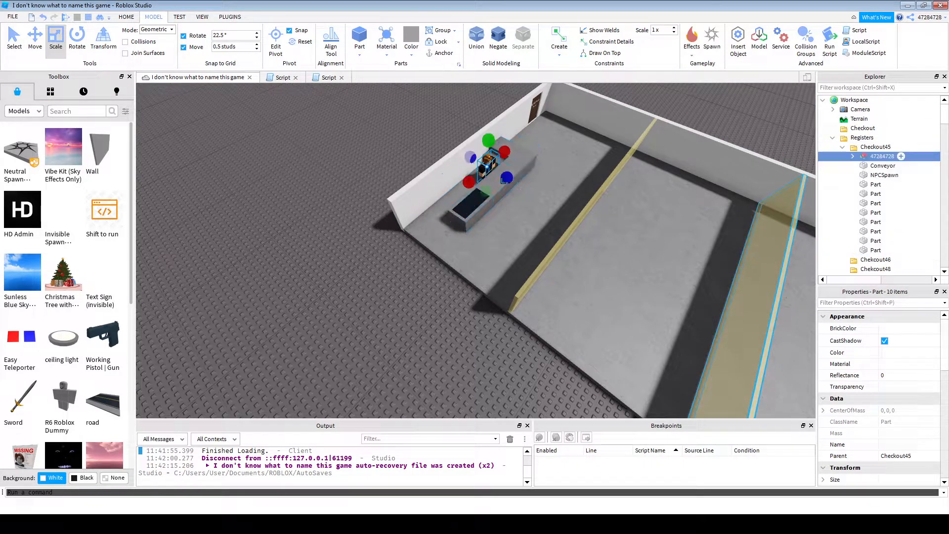
{"action": "left_click_drag", "start_coordinate": [864, 101], "coordinate": [864, 101]}
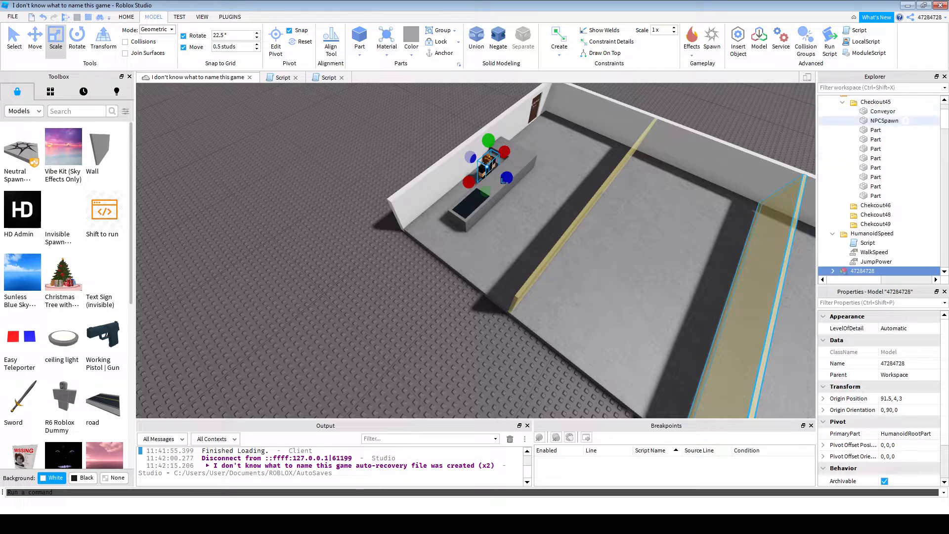
{"action": "scroll", "coordinate": [864, 118], "scroll_direction": "up", "scroll_amount": 3}
{"action": "left_click", "coordinate": [866, 110]}
{"action": "left_click", "coordinate": [874, 100]}
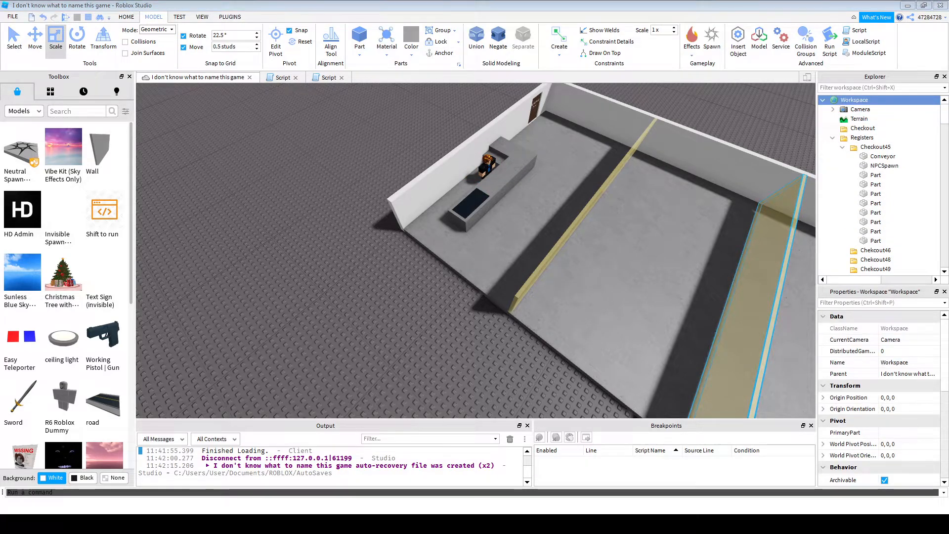
{"action": "left_click", "coordinate": [872, 129]}
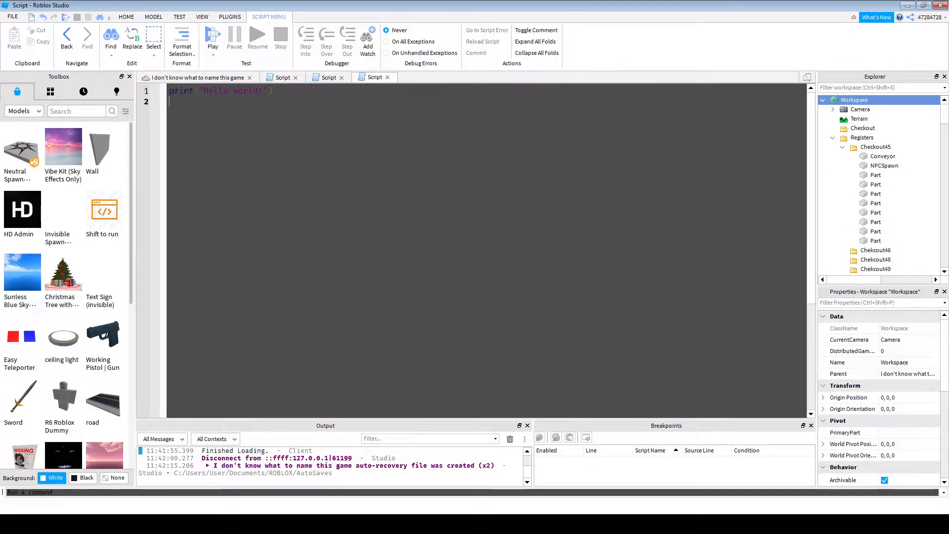
{"action": "left_click", "coordinate": [388, 77]}
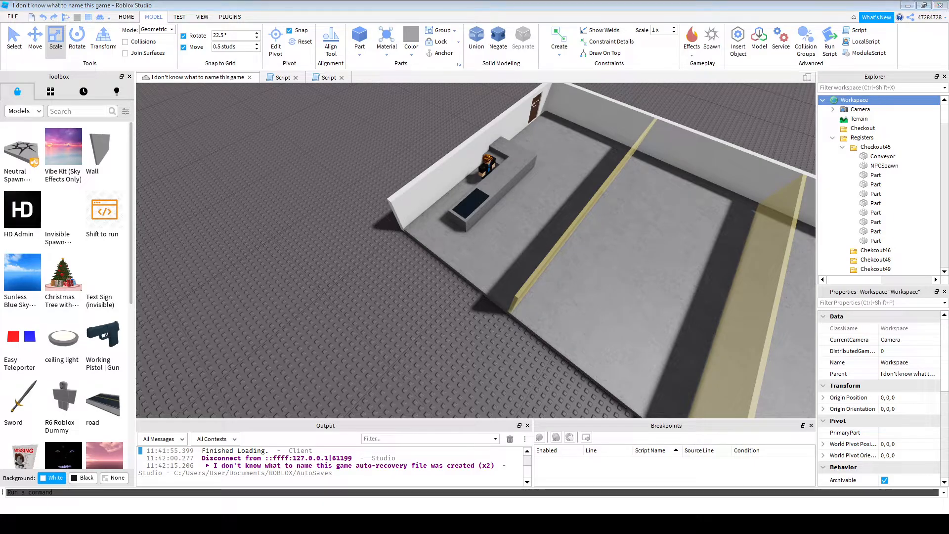
- Add a folder named TestingItems to Workspace and move the character model into it
{"action": "left_click", "coordinate": [873, 129]}
{"action": "left_click", "coordinate": [860, 138]}
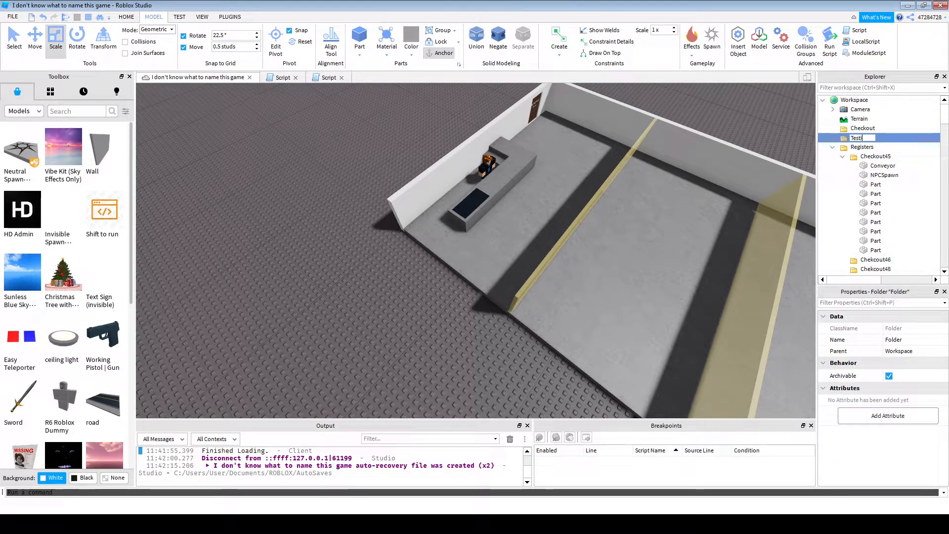
{"action": "scroll", "coordinate": [875, 185], "scroll_direction": "down", "scroll_amount": 3}
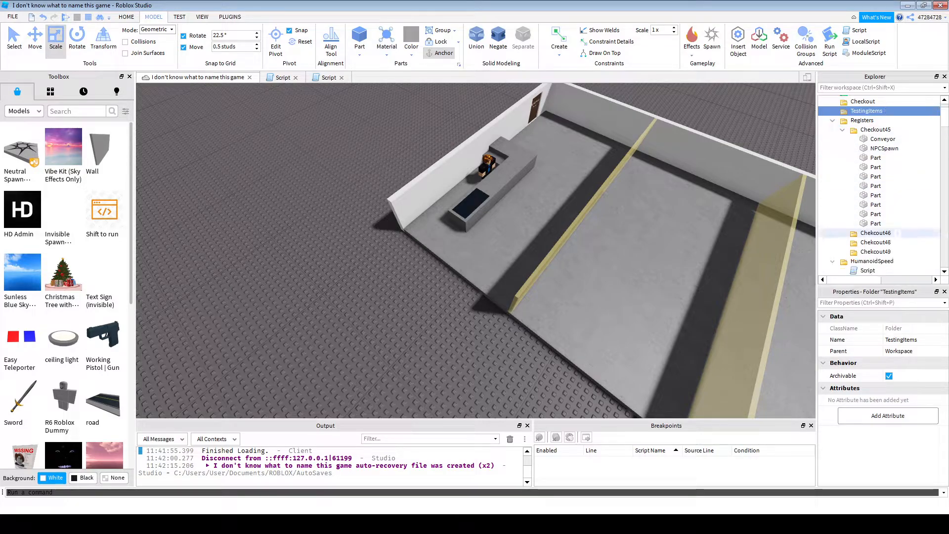
{"action": "left_click_drag", "start_coordinate": [866, 245], "coordinate": [874, 138]}
{"action": "scroll", "coordinate": [873, 198], "scroll_direction": "up", "scroll_amount": 3}
- Rename the room's large concrete base part Floor
{"action": "left_click", "coordinate": [474, 306]}
{"action": "key", "text": "w"}
{"action": "right_click_drag", "start_coordinate": [475, 307], "coordinate": [515, 277]}
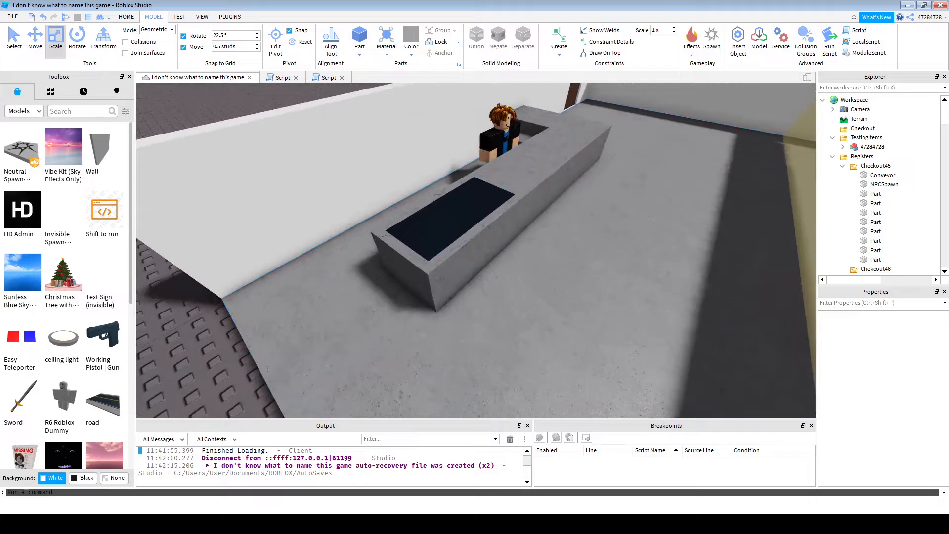
{"action": "scroll", "coordinate": [880, 214], "scroll_direction": "down", "scroll_amount": 1}
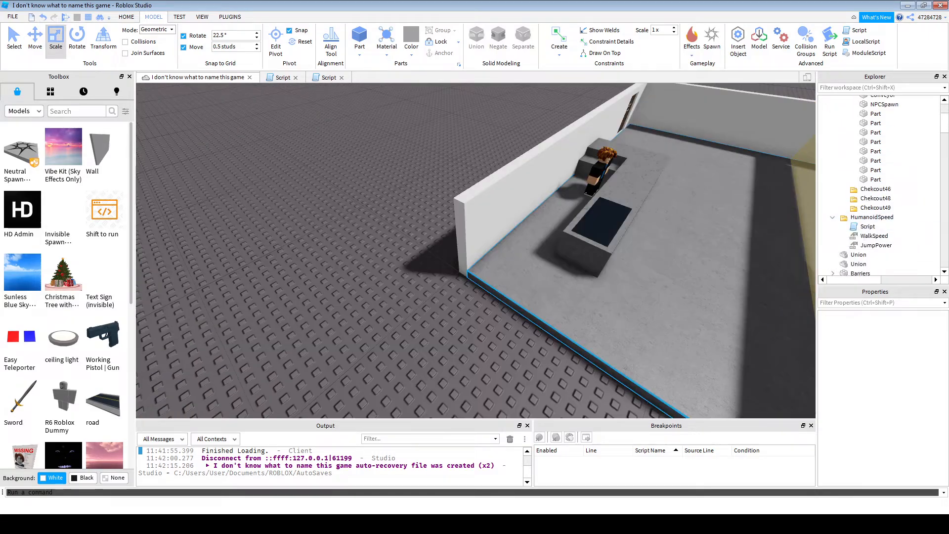
{"action": "key", "text": "s"}
{"action": "right_click_drag", "start_coordinate": [519, 254], "coordinate": [558, 247]}
{"action": "left_click", "coordinate": [519, 255]}
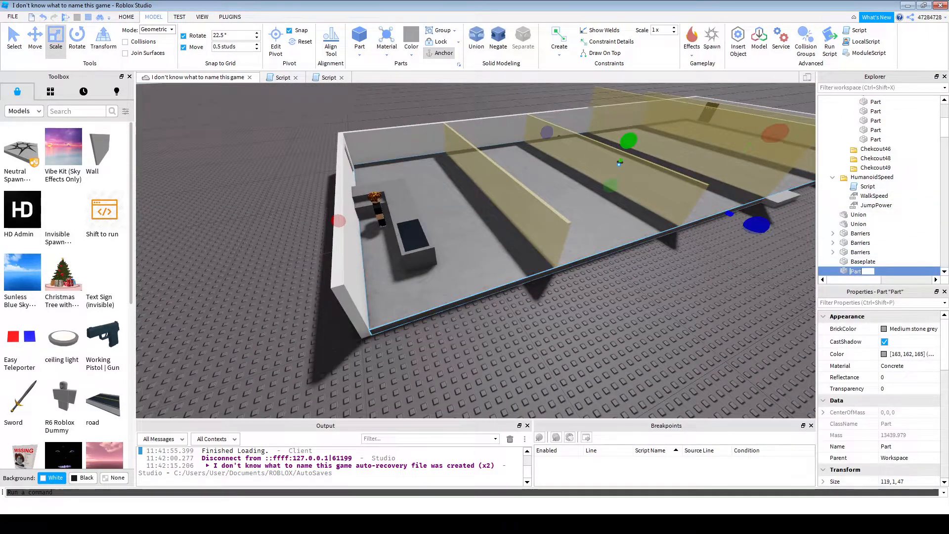
- Add a folder named Building to Workspace
{"action": "scroll", "coordinate": [879, 188], "scroll_direction": "up", "scroll_amount": 10}
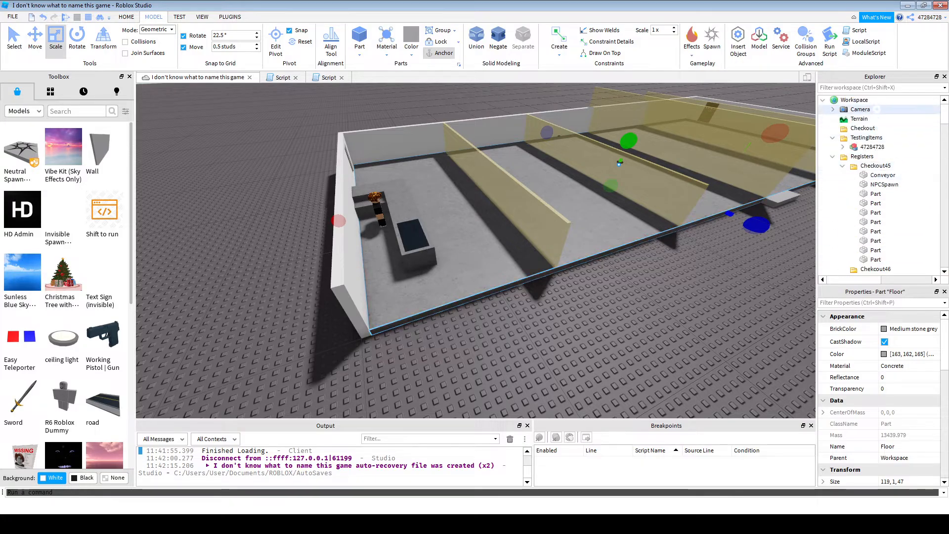
{"action": "left_click", "coordinate": [854, 100]}
{"action": "left_click", "coordinate": [865, 148]}
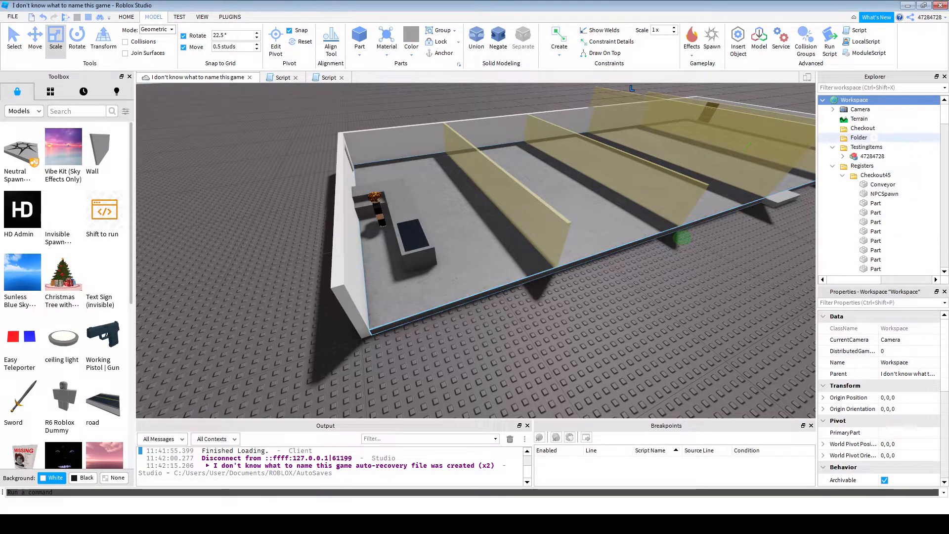
{"action": "left_click", "coordinate": [859, 138]}
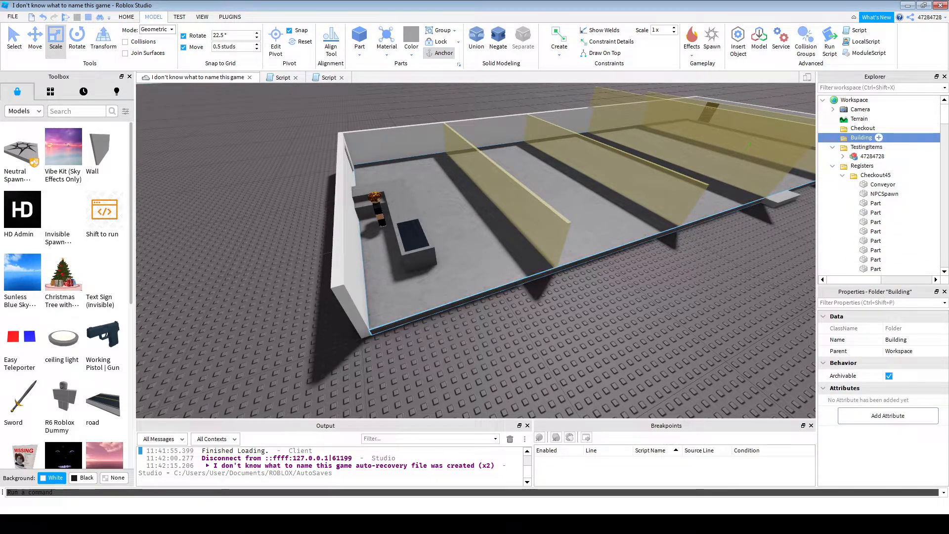
- Move the floor and the four yellow barrier partitions into the Building folder
{"action": "left_click", "coordinate": [576, 201], "text": "ctrl"}
{"action": "left_click", "coordinate": [621, 181], "text": "ctrl"}
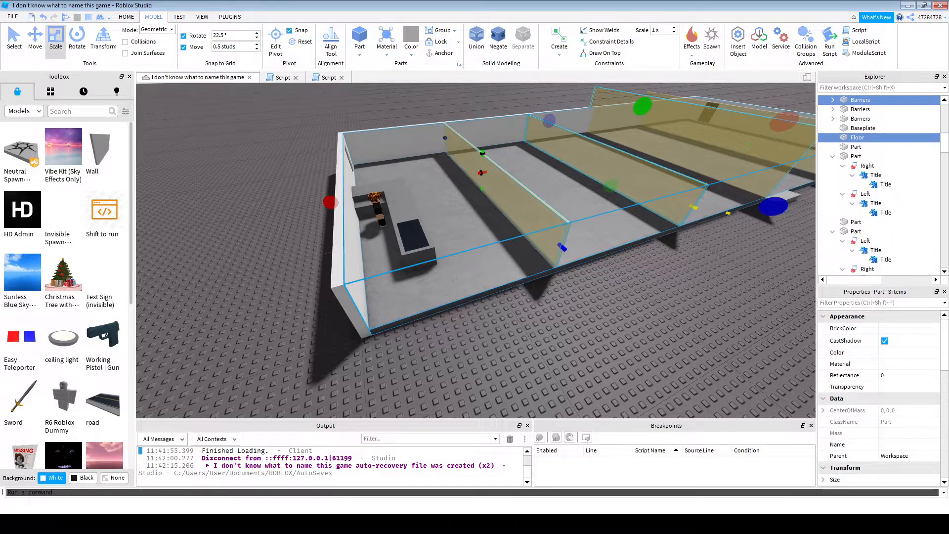
{"action": "left_click", "coordinate": [717, 153], "text": "ctrl"}
{"action": "right_click_drag", "start_coordinate": [717, 154], "coordinate": [761, 141]}
{"action": "left_click", "coordinate": [766, 144], "text": "ctrl"}
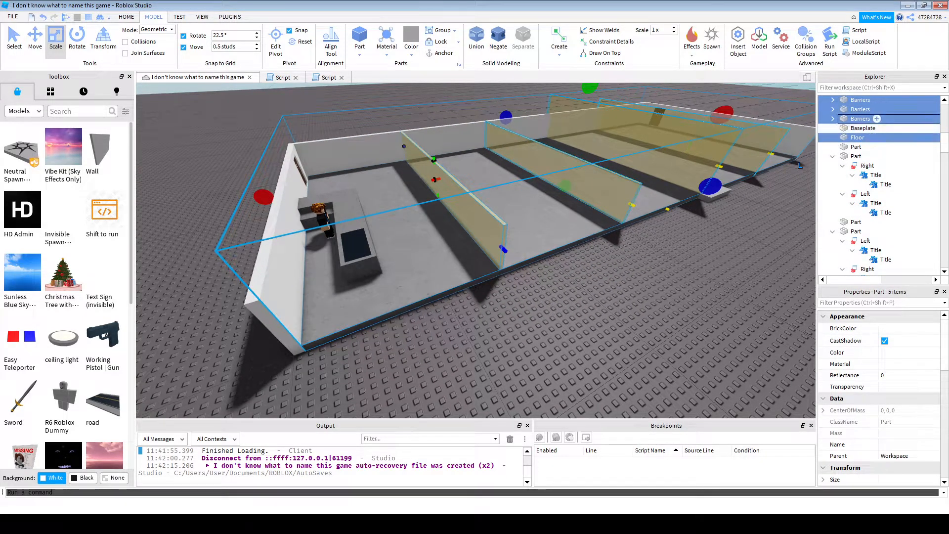
{"action": "scroll", "coordinate": [880, 119], "scroll_direction": "up", "scroll_amount": 5}
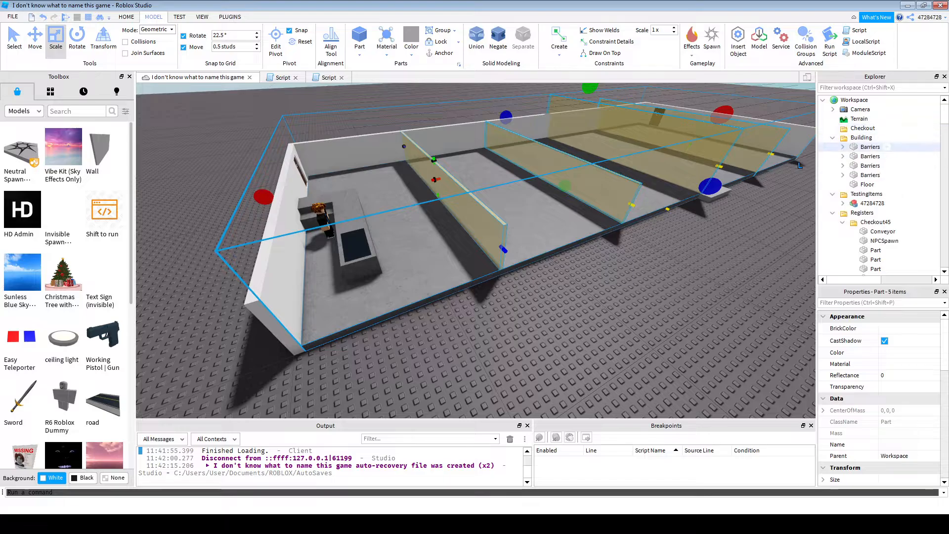
{"action": "left_click", "coordinate": [643, 247]}
- Move the room's outer walls and the two titled door parts into the Building folder
{"action": "mouse_move", "coordinate": [643, 247]}
{"action": "right_mouse_down"}
{"action": "mouse_move", "coordinate": [692, 262]}
{"action": "mouse_move", "coordinate": [643, 232]}
{"action": "right_mouse_up"}
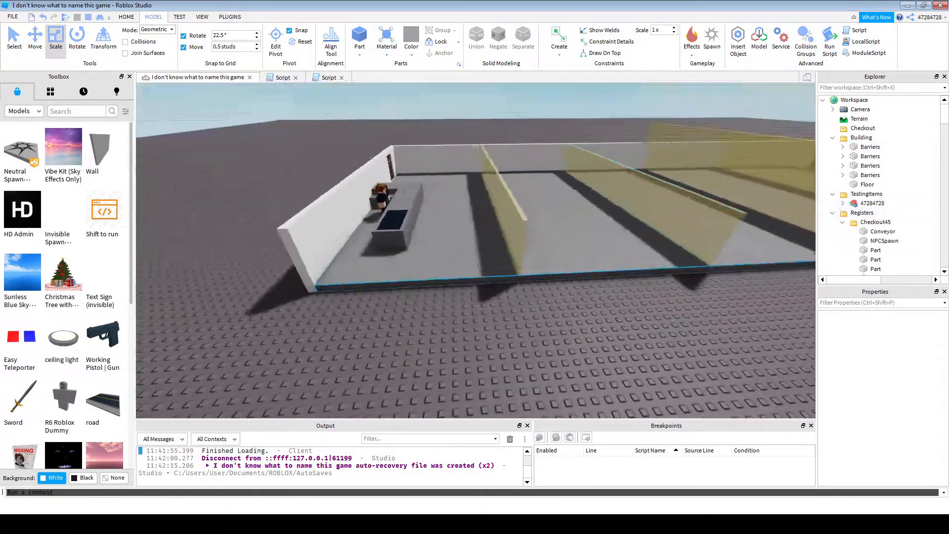
{"action": "key", "text": "d"}
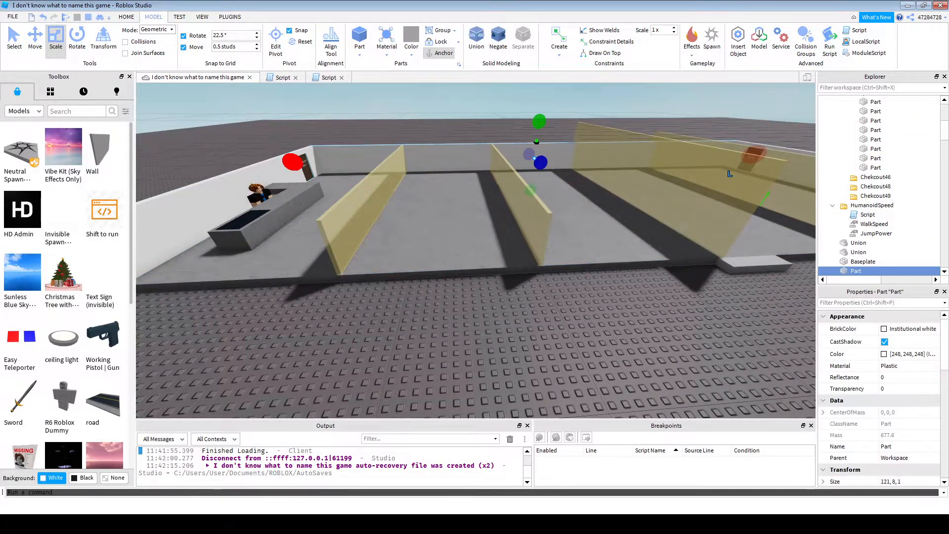
{"action": "left_click", "coordinate": [218, 198], "text": "ctrl"}
{"action": "left_click", "coordinate": [793, 151], "text": "ctrl"}
{"action": "right_click_drag", "start_coordinate": [662, 173], "coordinate": [697, 173]}
{"action": "key", "text": "d"}
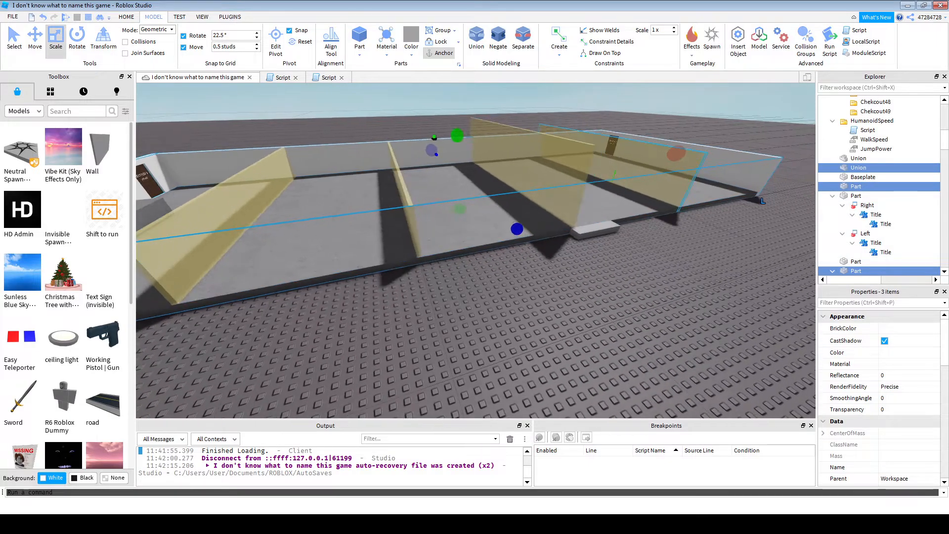
{"action": "key", "text": "d"}
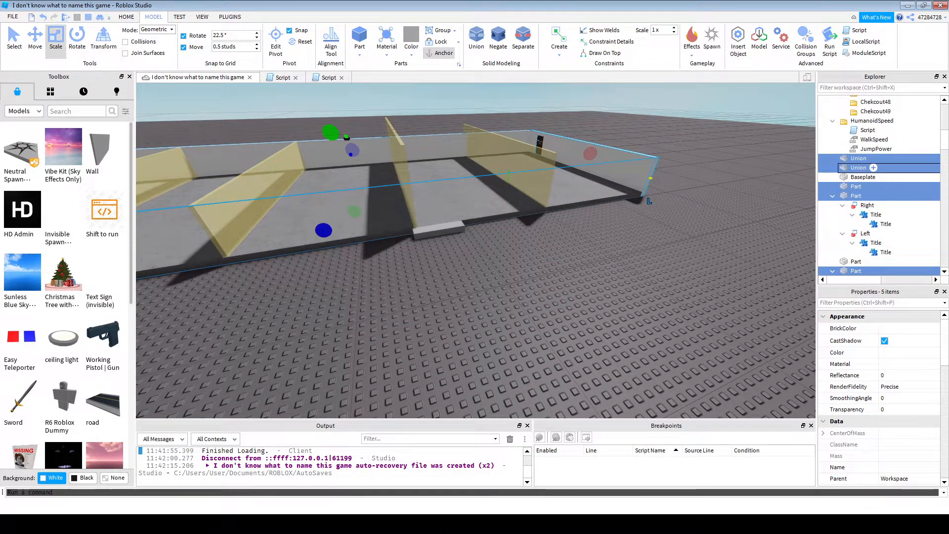
{"action": "scroll", "coordinate": [873, 167], "scroll_direction": "up", "scroll_amount": 10}
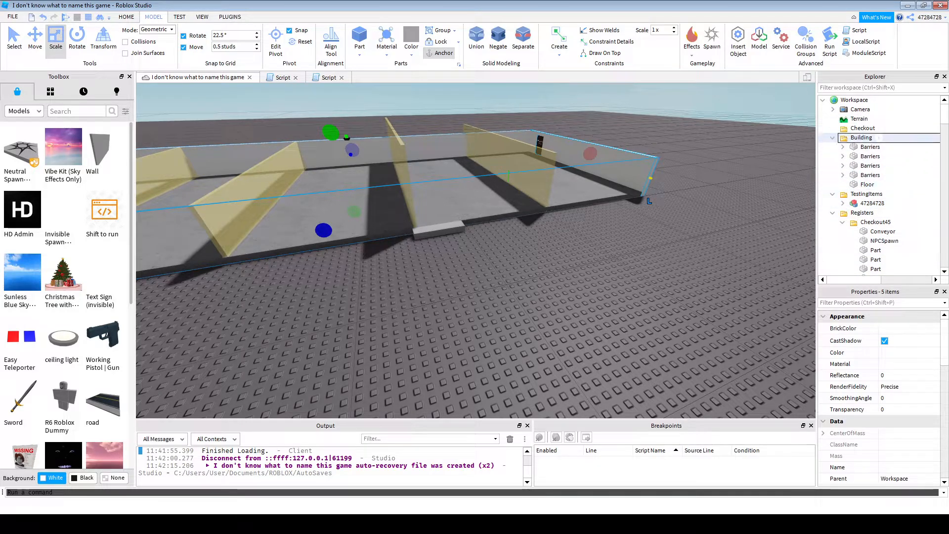
{"action": "left_click_drag", "start_coordinate": [878, 138], "coordinate": [878, 138]}
- Shift the whole Building folder sideways to check for parts left outside it, and undo the move
{"action": "left_click", "coordinate": [771, 163]}
{"action": "key", "text": "s"}
{"action": "key", "text": "a"}
{"action": "left_click", "coordinate": [874, 138]}
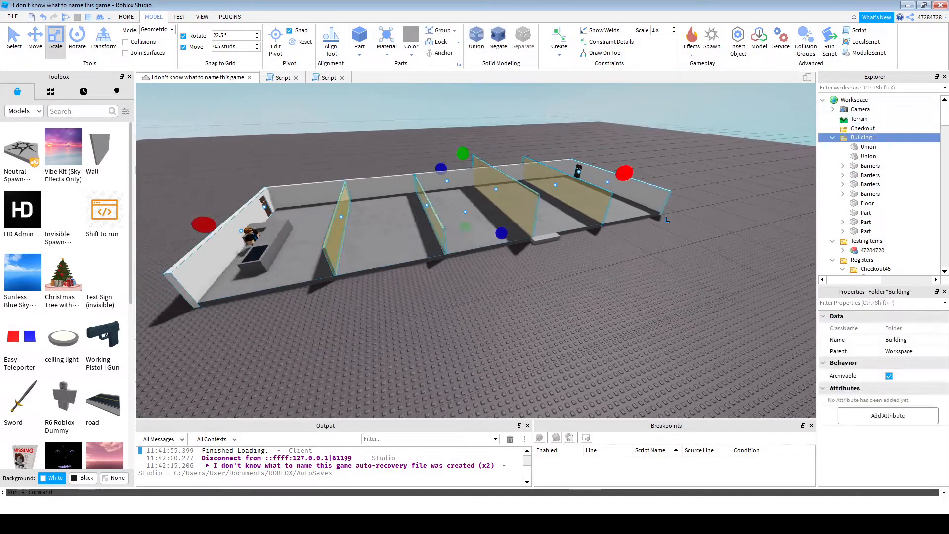
{"action": "left_click_drag", "start_coordinate": [466, 211], "coordinate": [213, 198]}
{"action": "right_click_drag", "start_coordinate": [213, 198], "coordinate": [163, 205]}
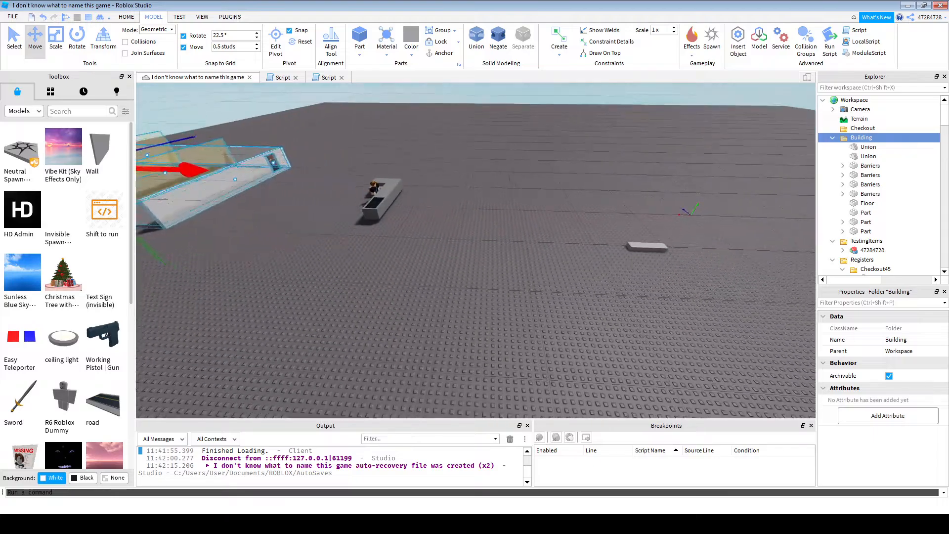
{"action": "key", "text": "ctrl+z"}
{"action": "left_click", "coordinate": [643, 277]}
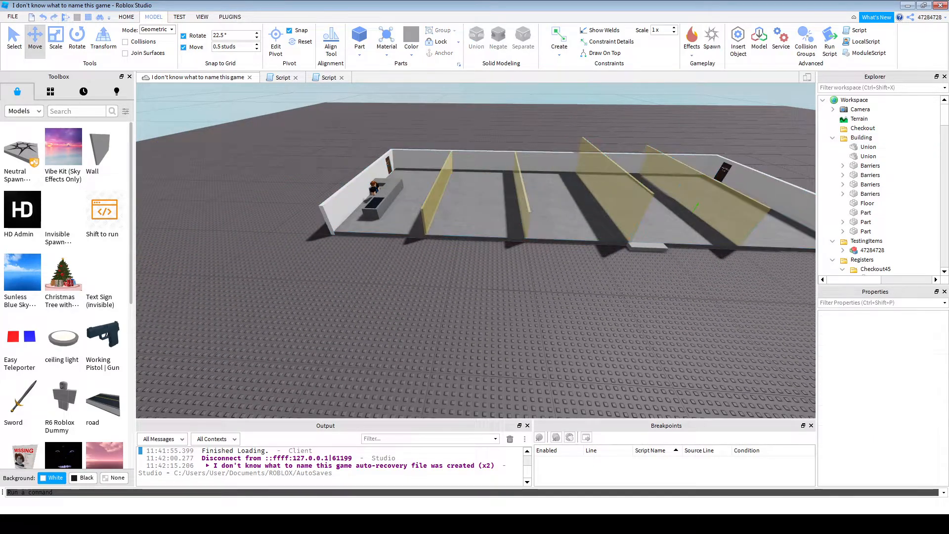
- Move the loose 8 × 1 × 2 stud part at the room's front edge into the TestingItems folder
{"action": "left_click", "coordinate": [648, 246]}
{"action": "scroll", "coordinate": [867, 246], "scroll_direction": "down", "scroll_amount": 2}
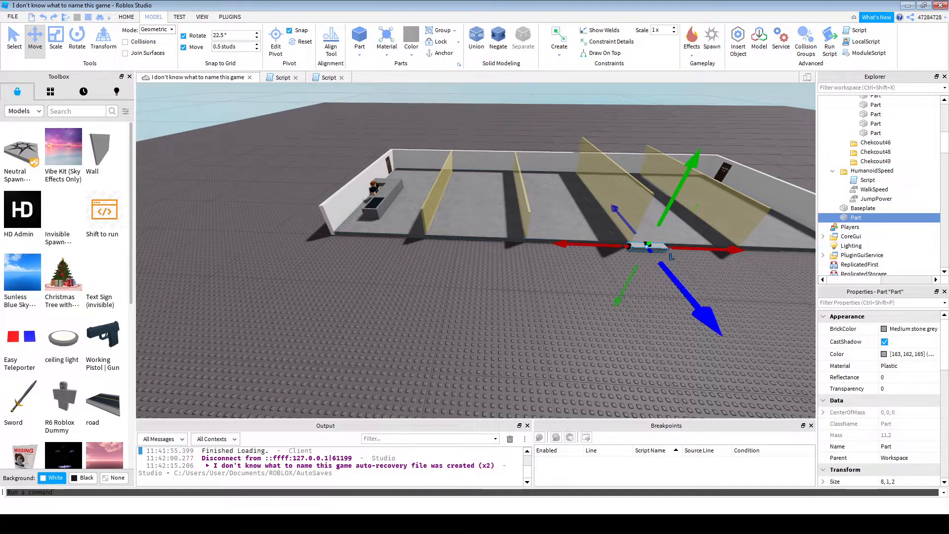
{"action": "key", "text": "f"}
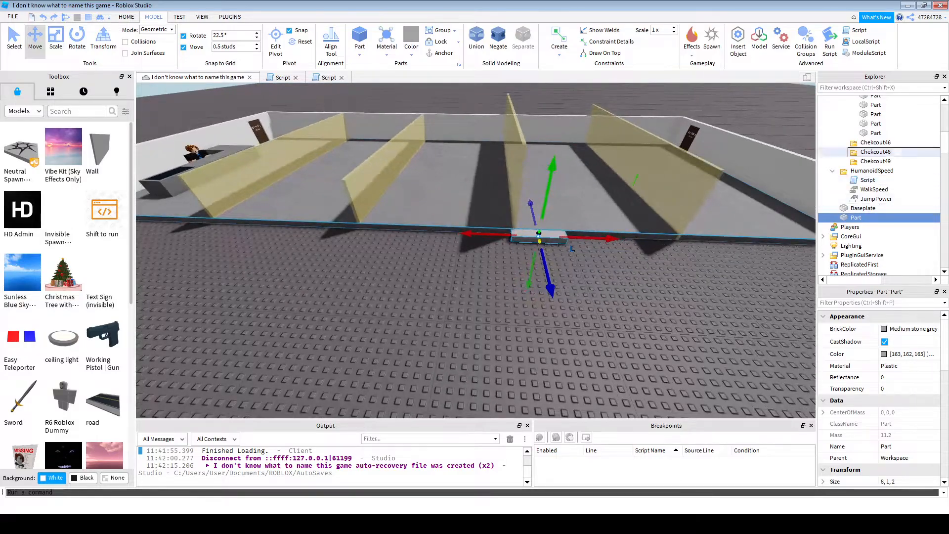
{"action": "scroll", "coordinate": [885, 152], "scroll_direction": "up", "scroll_amount": 5}
{"action": "left_click_drag", "start_coordinate": [885, 152], "coordinate": [882, 144]}
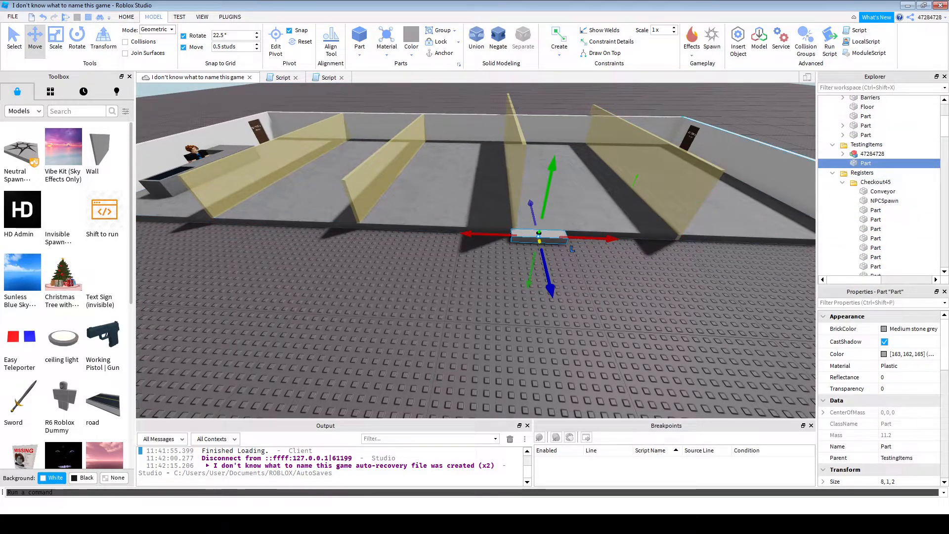
{"action": "left_click_drag", "start_coordinate": [663, 289], "coordinate": [652, 294]}
- Insert a 4 × 1 × 2 stud part over the empty baseplate, raise it into the air and name it Testingitems
{"action": "key", "text": "a"}
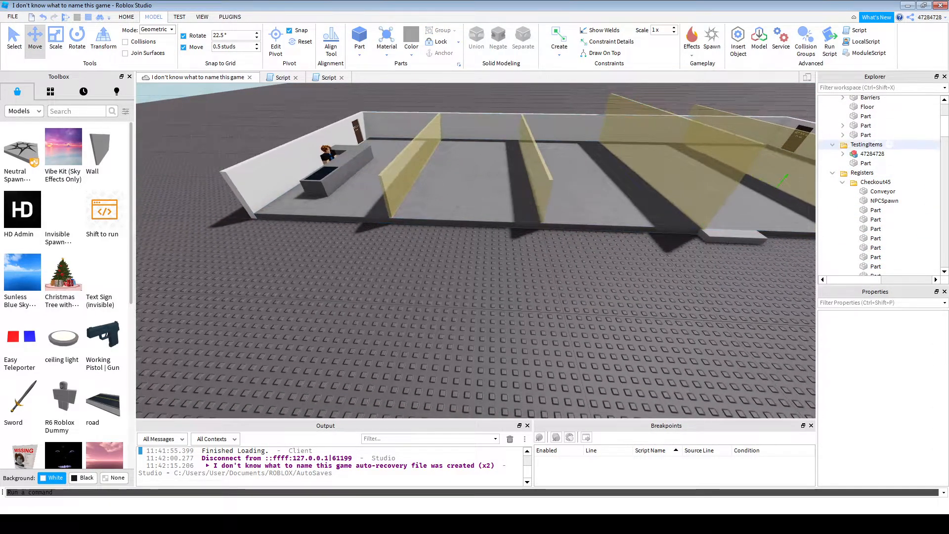
{"action": "left_click", "coordinate": [866, 145]}
{"action": "key", "text": "a"}
{"action": "key", "text": "s"}
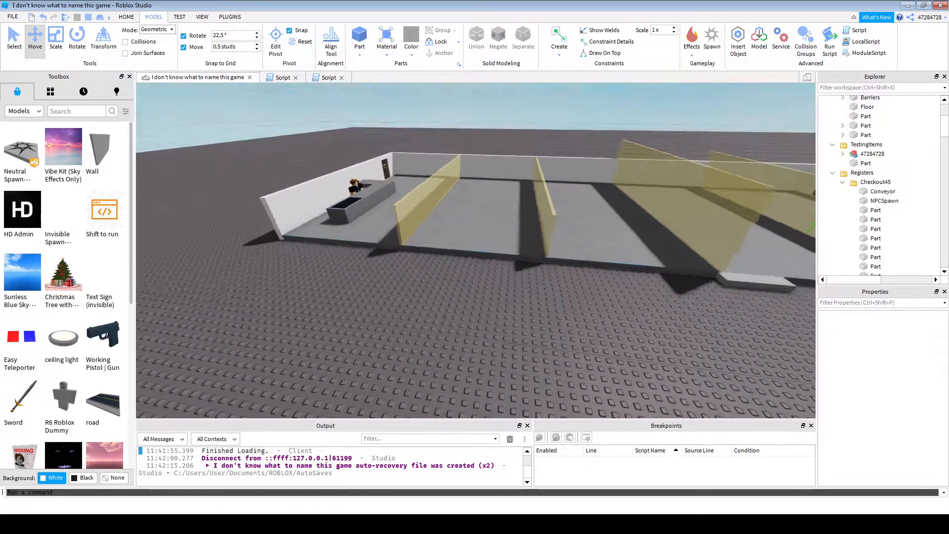
{"action": "key", "text": "q"}
{"action": "key", "text": "e"}
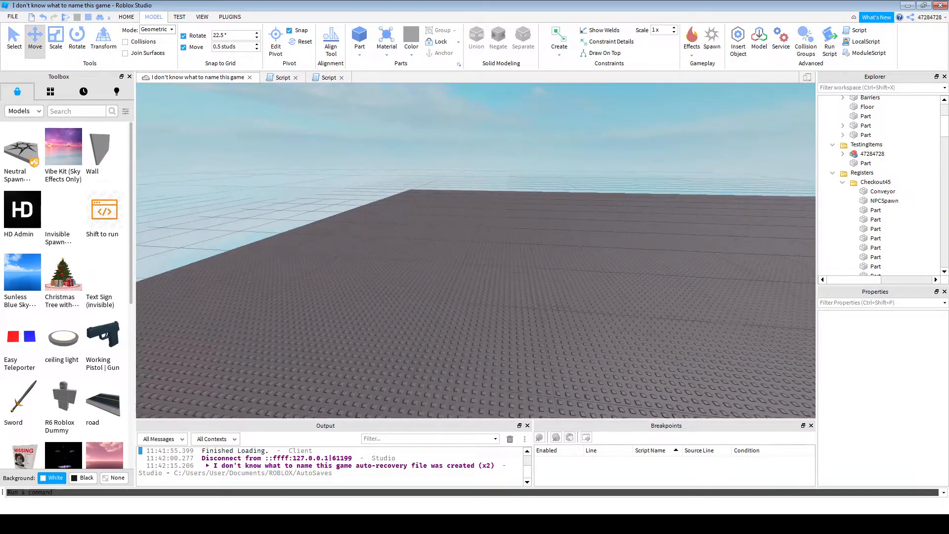
{"action": "left_click", "coordinate": [359, 37]}
{"action": "left_click_drag", "start_coordinate": [476, 180], "coordinate": [476, 99]}
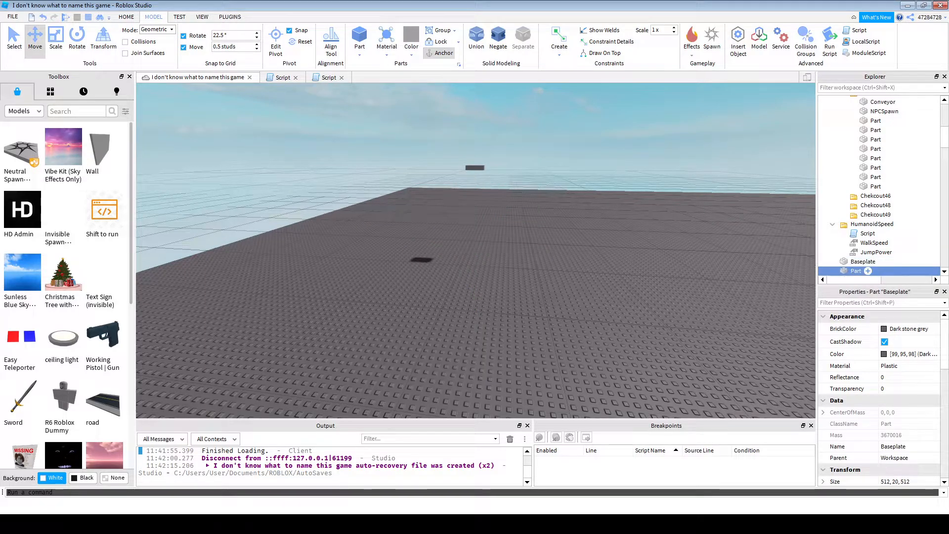
{"action": "left_click", "coordinate": [868, 270]}
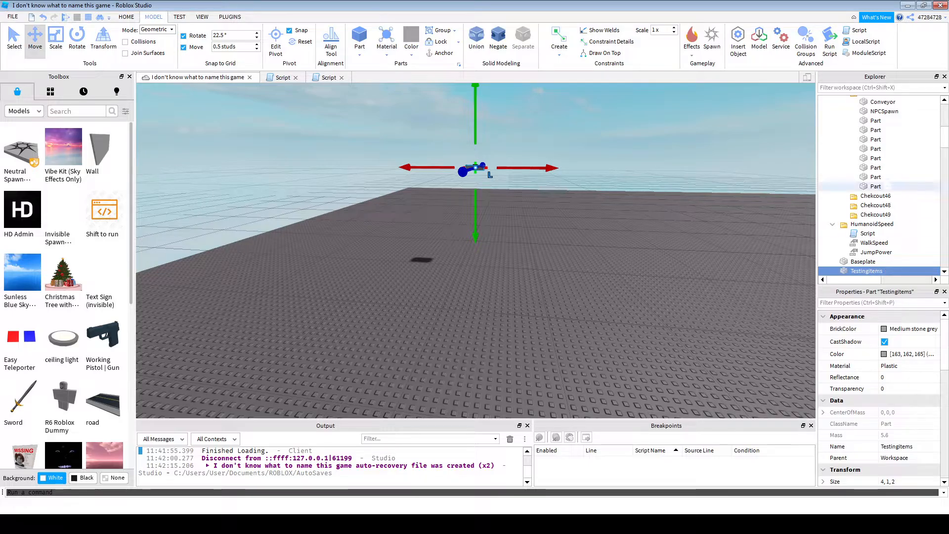
- Add a script to the 8 × 1 × 2 stud part in the TestingItems folder and start its line with script.Parent.Position = script.Parent
{"action": "scroll", "coordinate": [880, 186], "scroll_direction": "up", "scroll_amount": 5}
{"action": "right_click_drag", "start_coordinate": [475, 297], "coordinate": [593, 291]}
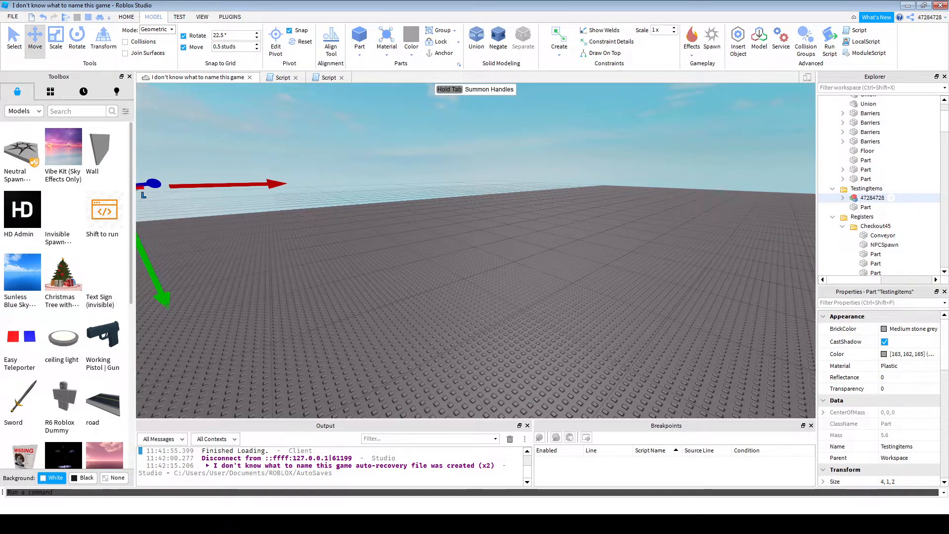
{"action": "left_click", "coordinate": [866, 207]}
{"action": "left_click", "coordinate": [859, 30]}
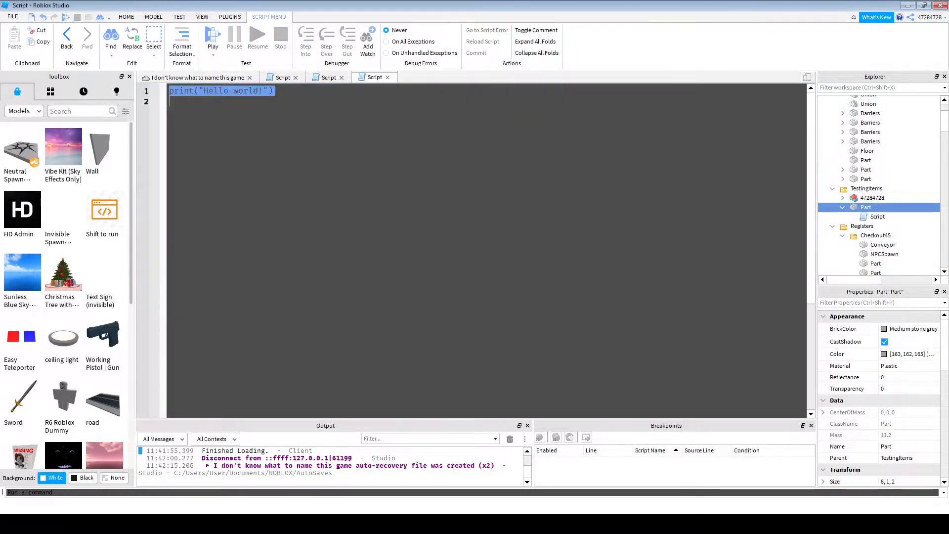
{"action": "type", "text": "game."}
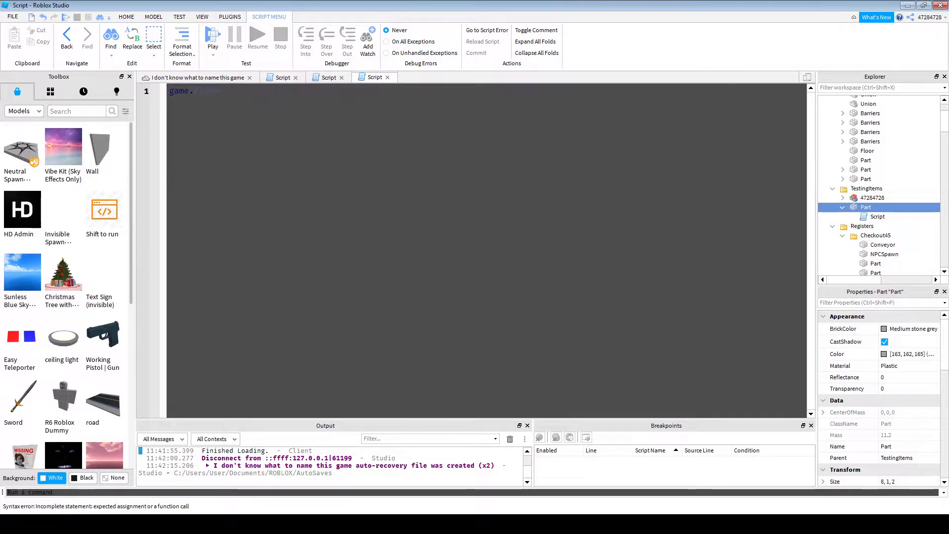
{"action": "type", "text": "script."}
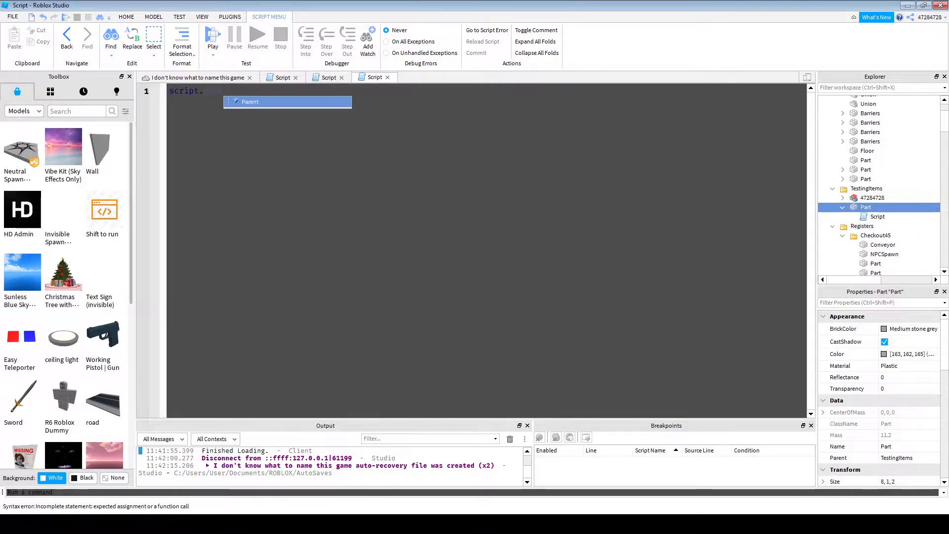
{"action": "type", "text": "Parent.Position = game.Workspace"}
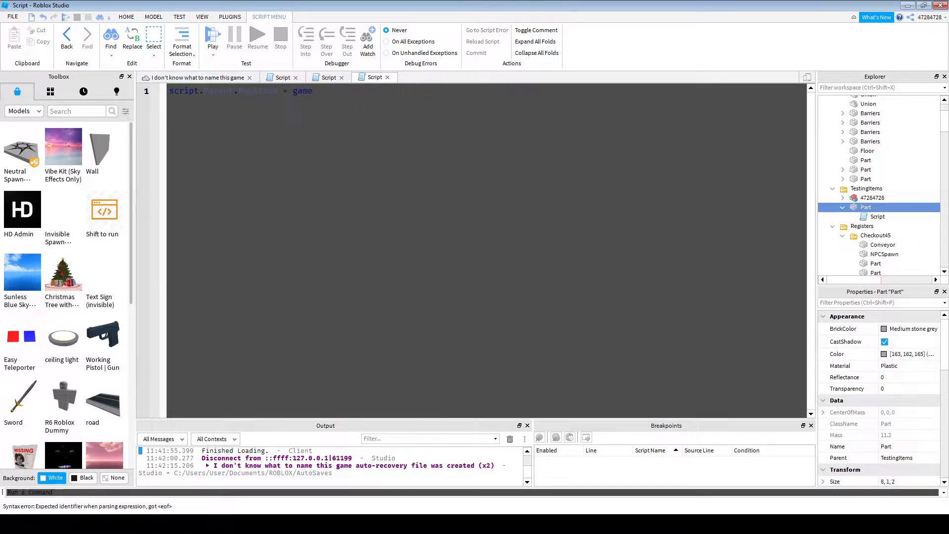
{"action": "key", "text": "BackSpace"}
{"action": "key", "text": "BackSpace"}
{"action": "key", "text": "BackSpace"}
{"action": "key", "text": "BackSpace"}
{"action": "type", "text": "script.Pare"}
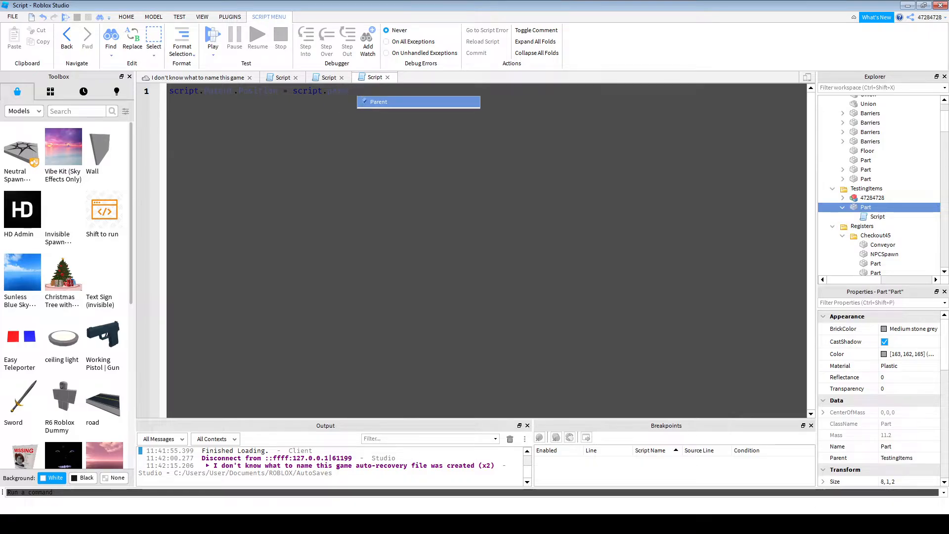
{"action": "type", "text": "nt."}
- Move the floating Testingitems part from the workspace into the TestingItems folder
{"action": "left_click", "coordinate": [197, 77]}
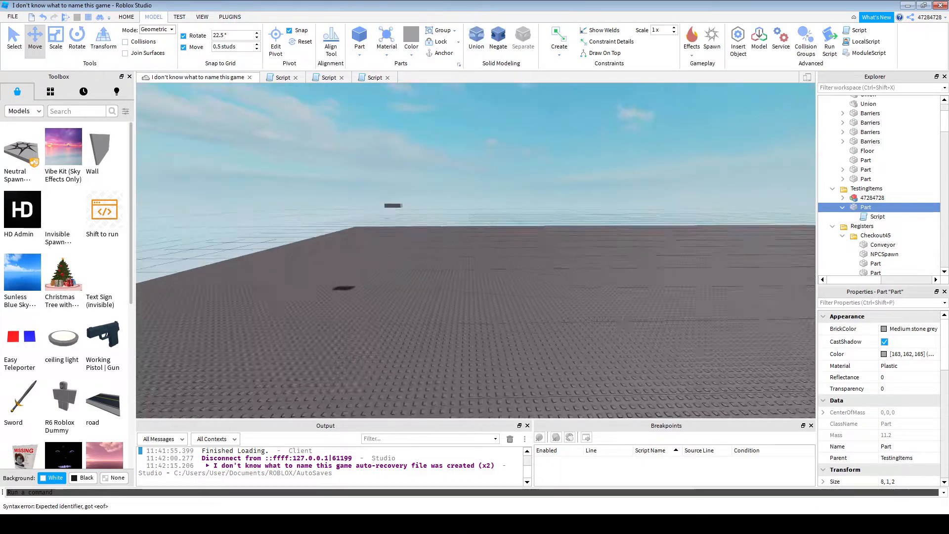
{"action": "right_click_drag", "start_coordinate": [346, 222], "coordinate": [307, 222]}
{"action": "left_click", "coordinate": [449, 208]}
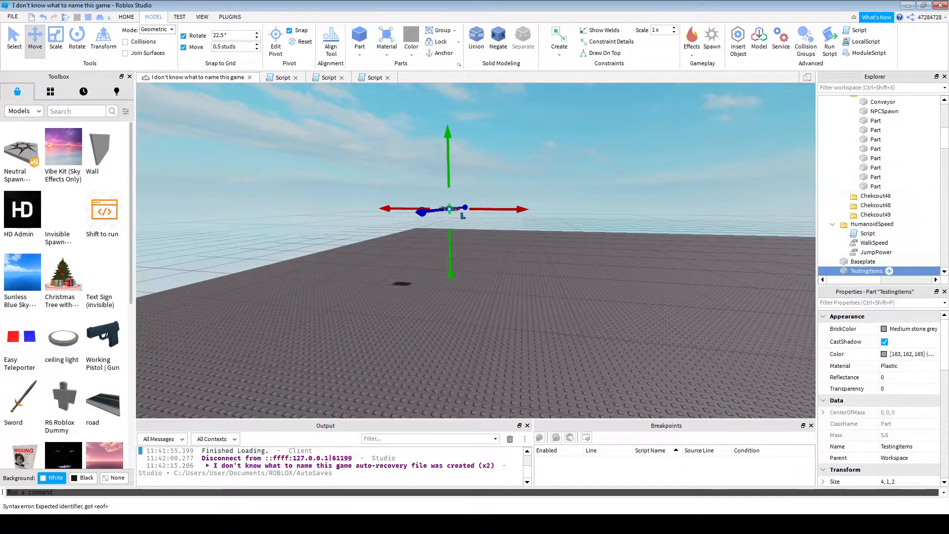
{"action": "scroll", "coordinate": [883, 156], "scroll_direction": "up", "scroll_amount": 2}
{"action": "left_click_drag", "start_coordinate": [883, 156], "coordinate": [888, 242]}
- Complete the part's script so it reads script.Parent.Position = script.Parent.Parent.Testingitems.Position
{"action": "double_click", "coordinate": [878, 261]}
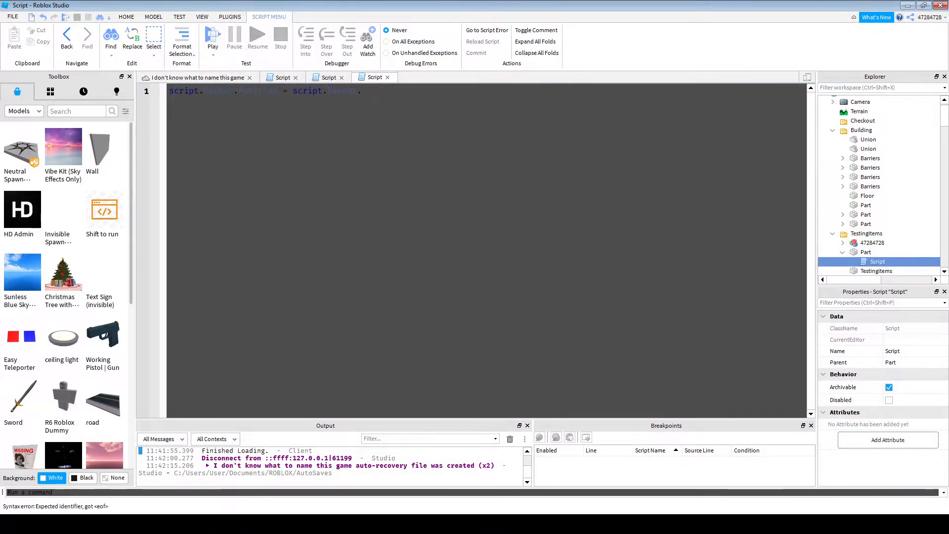
{"action": "type", "text": "Touc"}
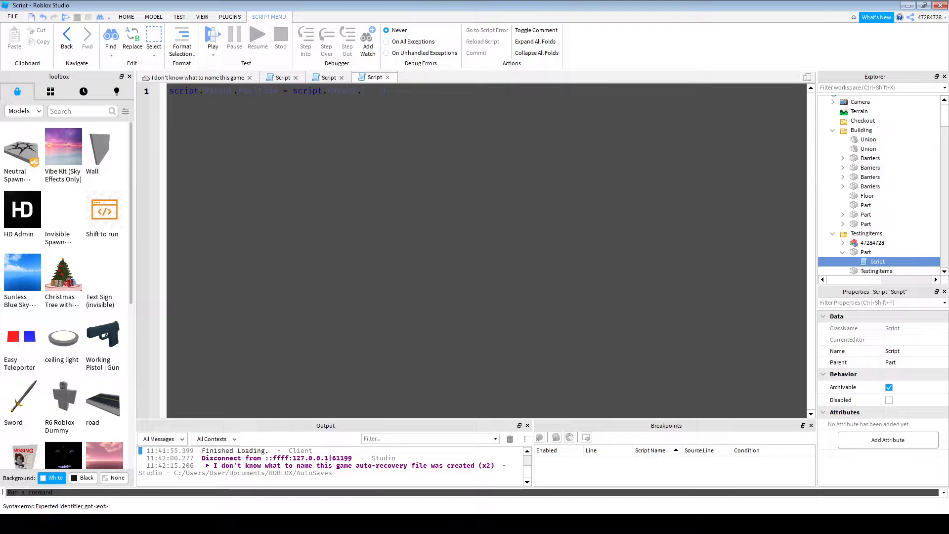
{"action": "type", "text": "Ce"}
{"action": "key", "text": "BackSpace"}
{"action": "key", "text": "BackSpace"}
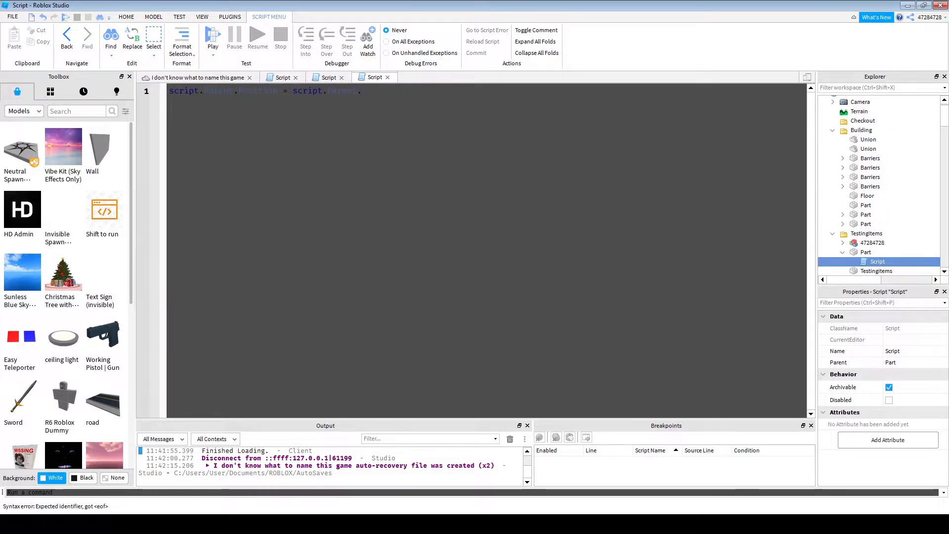
{"action": "type", "text": "Parent.TestingItems.Position"}
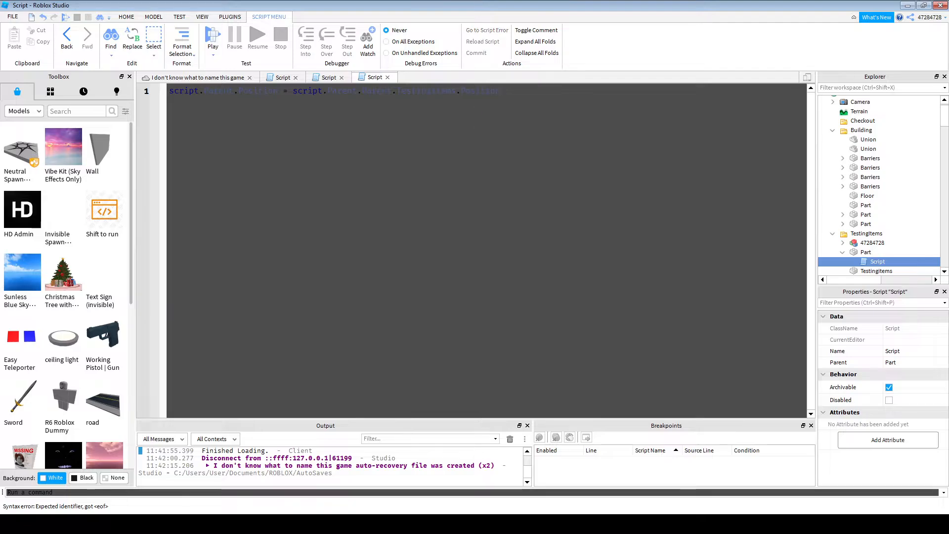
- Turn off CanCollide for the Testingitems part
{"action": "left_click", "coordinate": [877, 271]}
{"action": "left_click", "coordinate": [877, 302]}
{"action": "type", "text": "ca"}
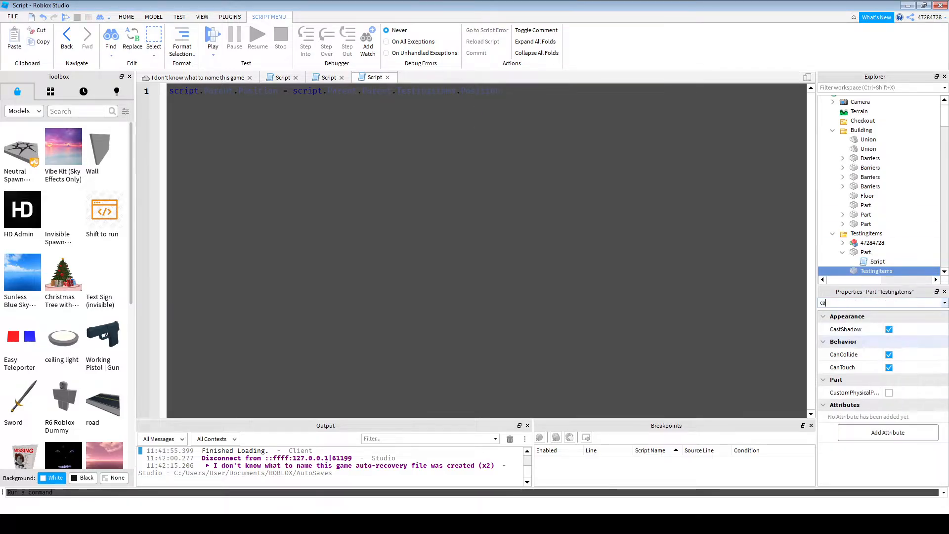
{"action": "left_click", "coordinate": [888, 354]}
- Playtest the game by walking across the room to check the part's position script, and stop the test
{"action": "left_click", "coordinate": [213, 37]}
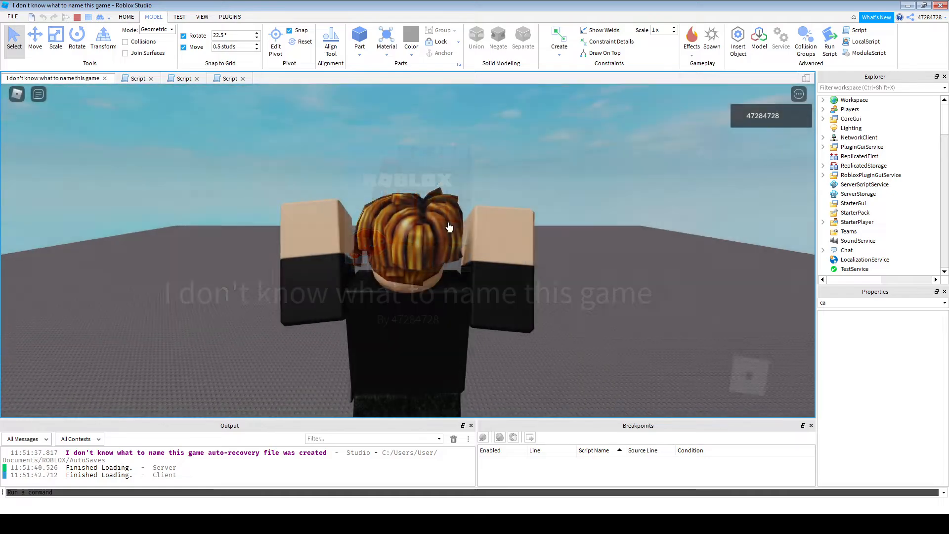
{"action": "key", "text": "w"}
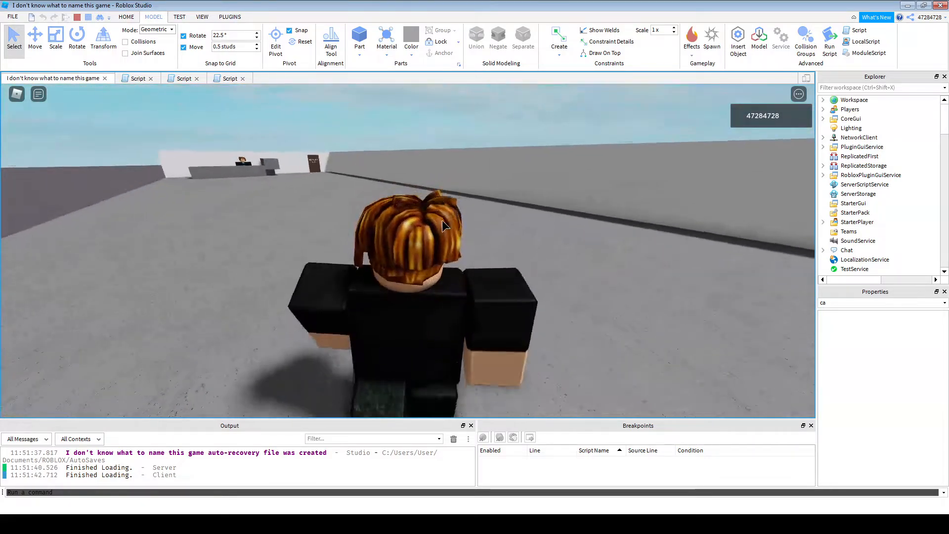
{"action": "key", "text": "a"}
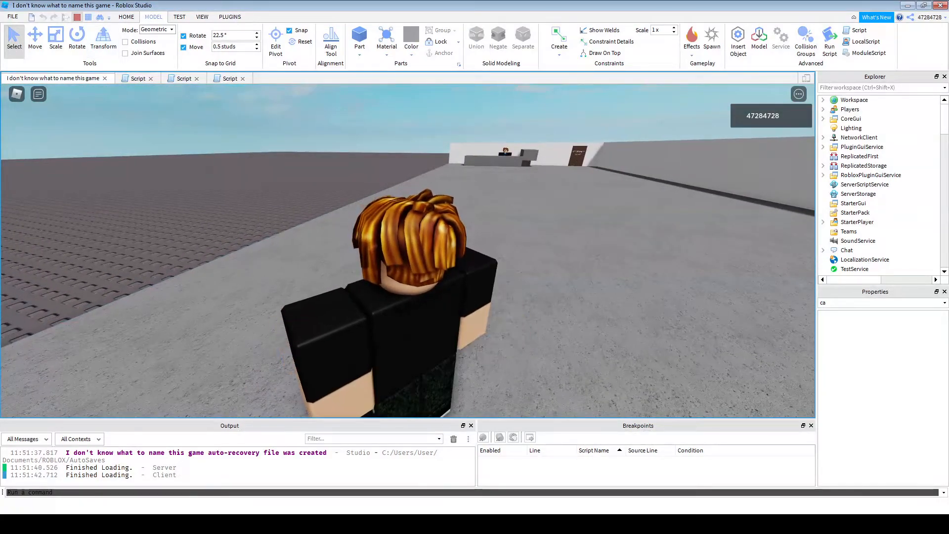
{"action": "key", "text": "shift+F5"}
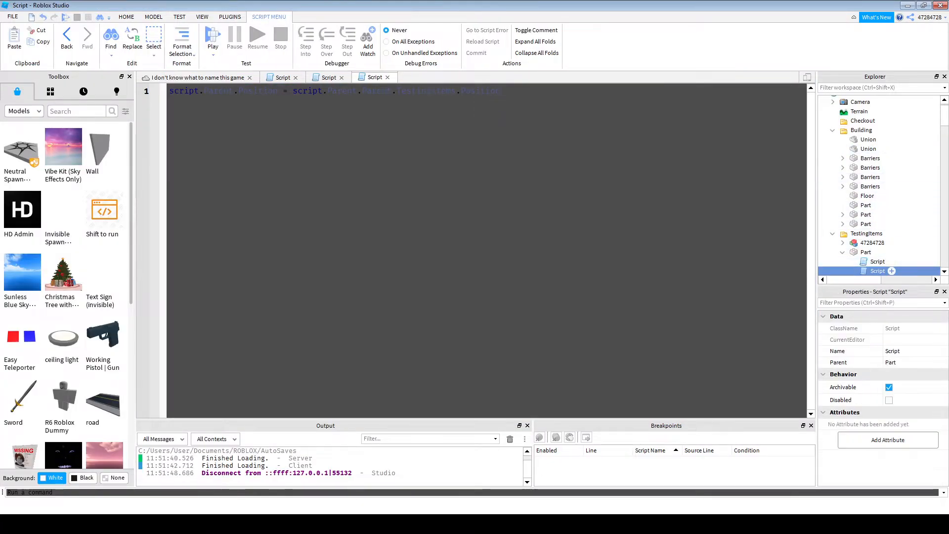
- Put a copy of the script in the cashier character and change it to script.Parent.Torso.CFrame = script.Parent.Parent.Testingitems.CFrame
{"action": "left_click_drag", "start_coordinate": [873, 243], "coordinate": [873, 244]}
{"action": "double_click", "coordinate": [885, 271]}
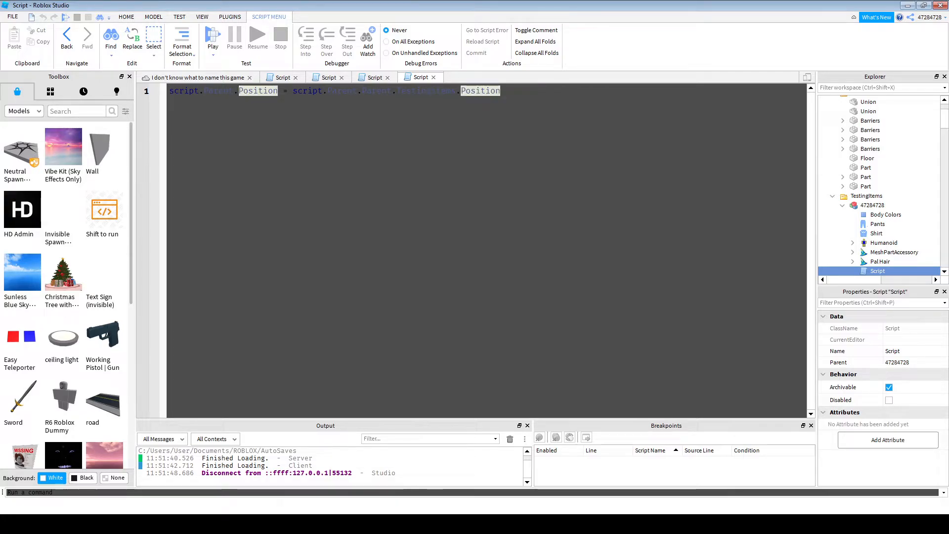
{"action": "key", "text": "BackSpace"}
{"action": "key", "text": "BackSpace"}
{"action": "key", "text": "BackSpace"}
{"action": "key", "text": "BackSpace"}
{"action": "key", "text": "BackSpace"}
{"action": "key", "text": "BackSpace"}
{"action": "key", "text": "BackSpace"}
{"action": "key", "text": "BackSpace"}
{"action": "type", "text": "CFrame"}
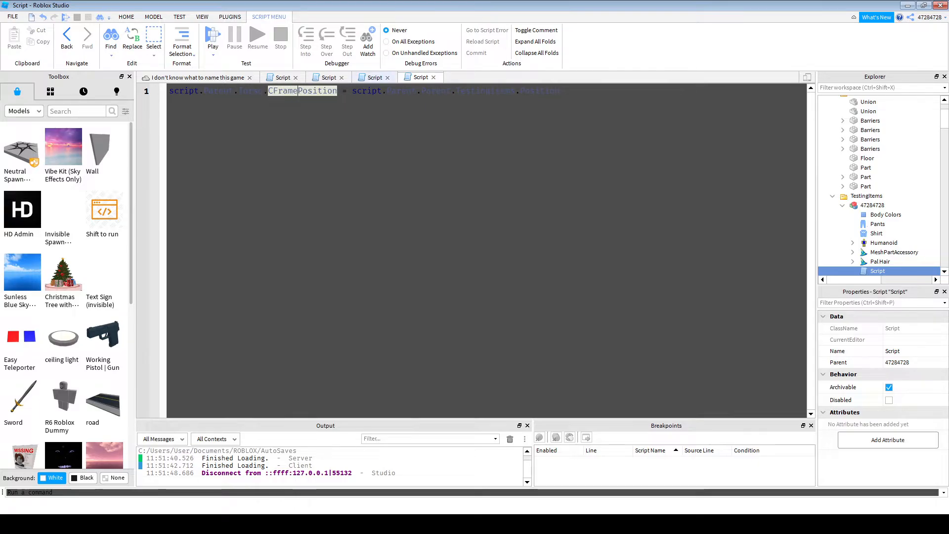
{"action": "left_click_drag", "start_coordinate": [352, 91], "coordinate": [169, 91]}
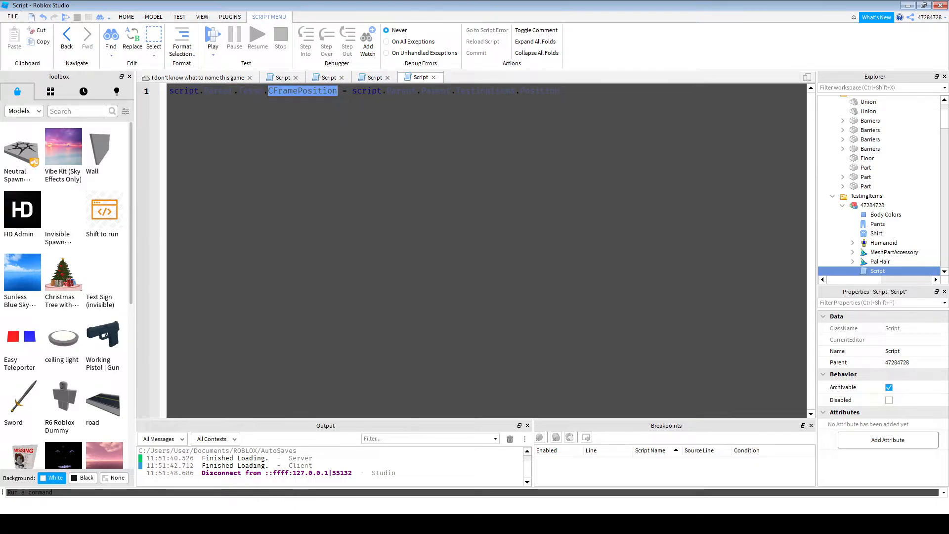
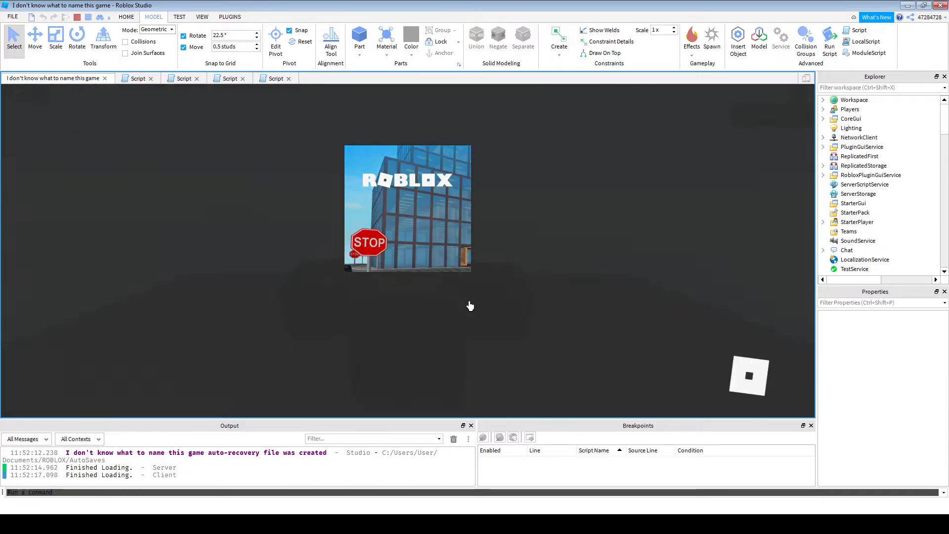
- Walk through the room in a playtest to check where the script puts the cashier character, and stop the test
{"action": "key", "text": "w"}
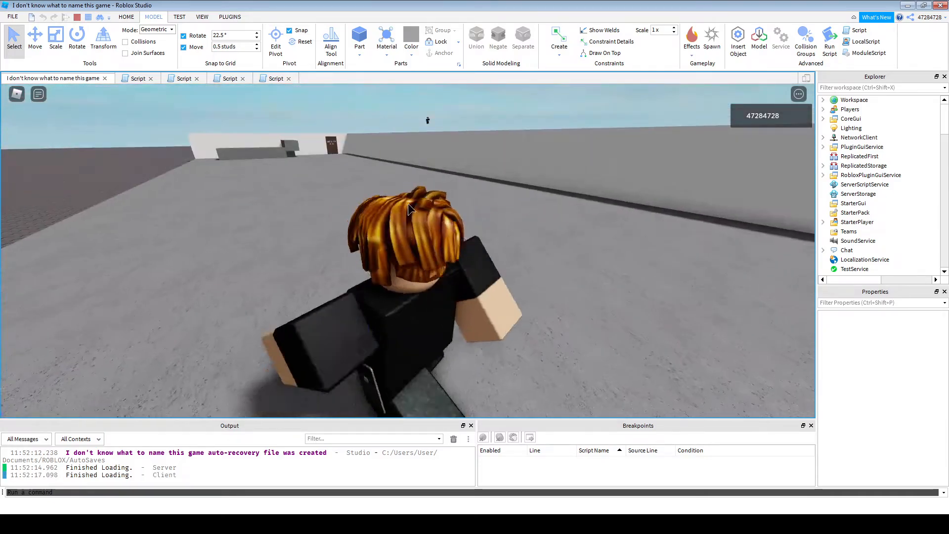
{"action": "key", "text": "a"}
{"action": "key", "text": "w"}
{"action": "key", "text": "a"}
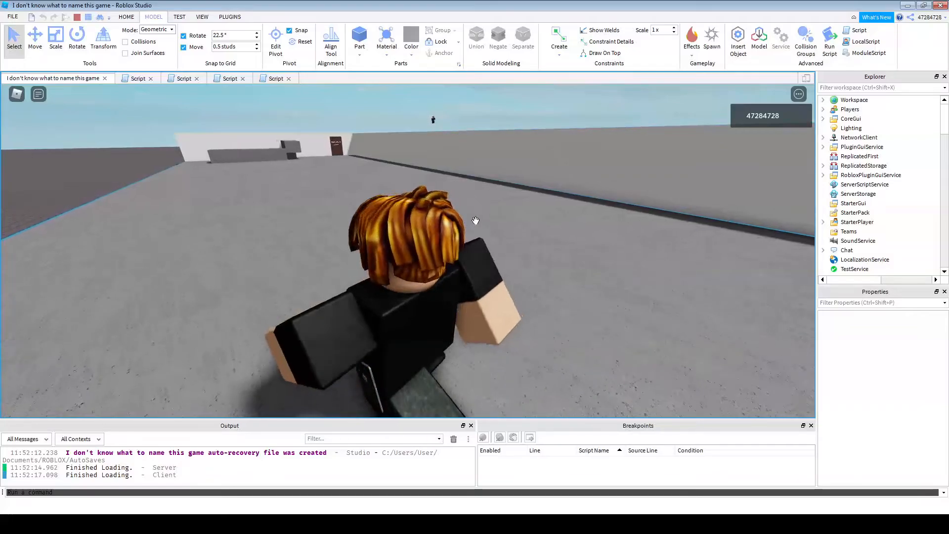
{"action": "key", "text": "w"}
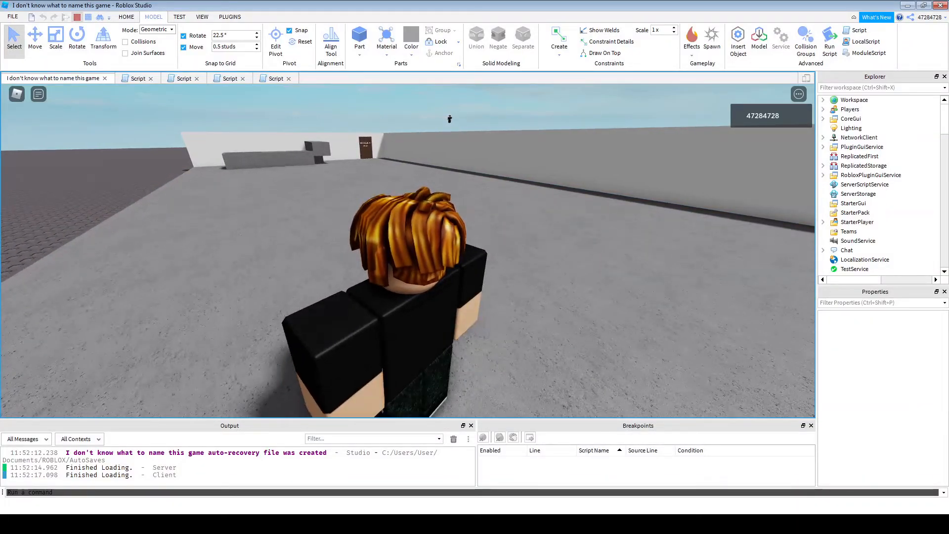
{"action": "key", "text": "shift+F5"}
{"action": "right_click", "coordinate": [482, 176]}
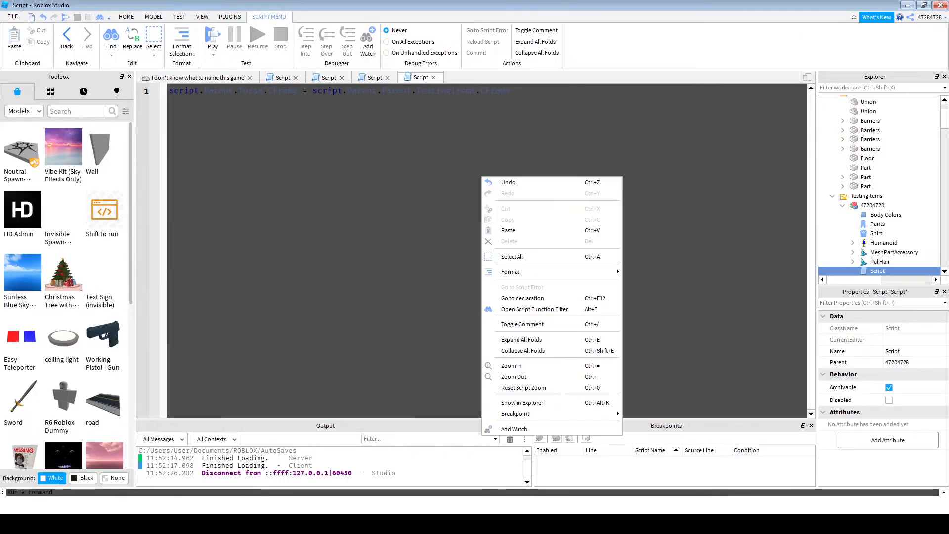
- Return to the 3D view of the room and collapse the Building and TestingItems folders
{"action": "left_click", "coordinate": [197, 79]}
{"action": "right_click_drag", "start_coordinate": [395, 208], "coordinate": [316, 198]}
{"action": "right_click_drag", "start_coordinate": [475, 247], "coordinate": [396, 238]}
{"action": "key", "text": "w"}
{"action": "key", "text": "s"}
{"action": "scroll", "coordinate": [880, 188], "scroll_direction": "up", "scroll_amount": 3}
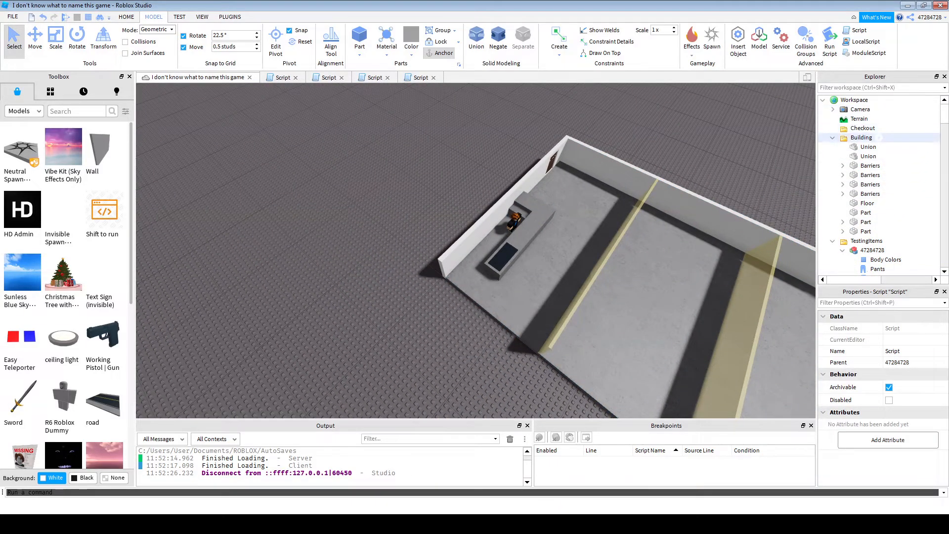
{"action": "left_click", "coordinate": [861, 137]}
{"action": "left_click", "coordinate": [832, 138]}
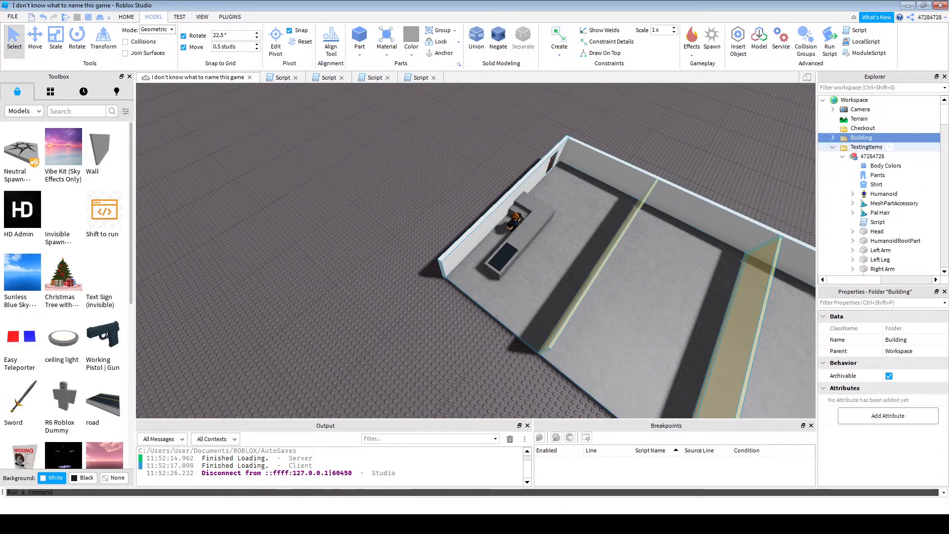
{"action": "left_click", "coordinate": [832, 147]}
{"action": "left_click", "coordinate": [832, 148]}
{"action": "left_click", "coordinate": [832, 147]}
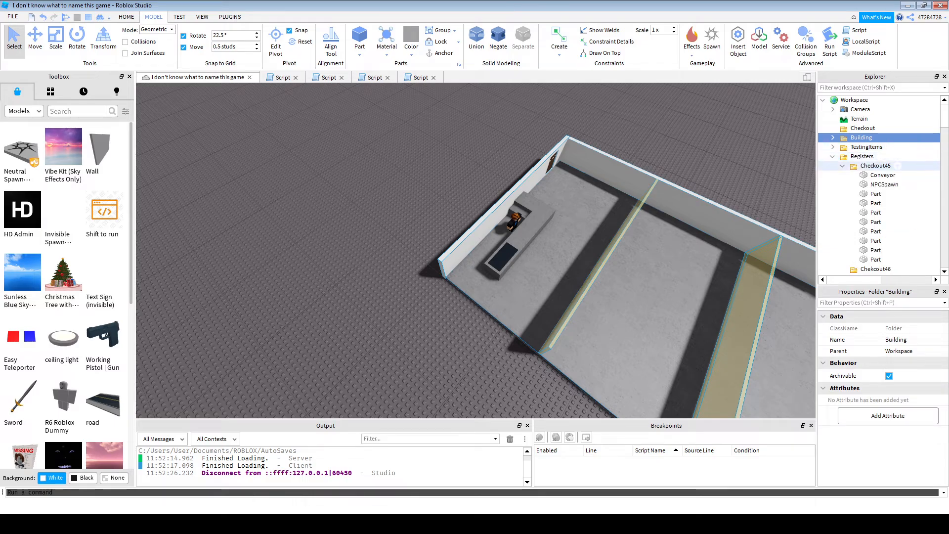
- Select all contents of the Checkout45 folder and the cashier character to check which folder each belongs to
{"action": "left_click", "coordinate": [876, 165]}
{"action": "left_click", "coordinate": [883, 175]}
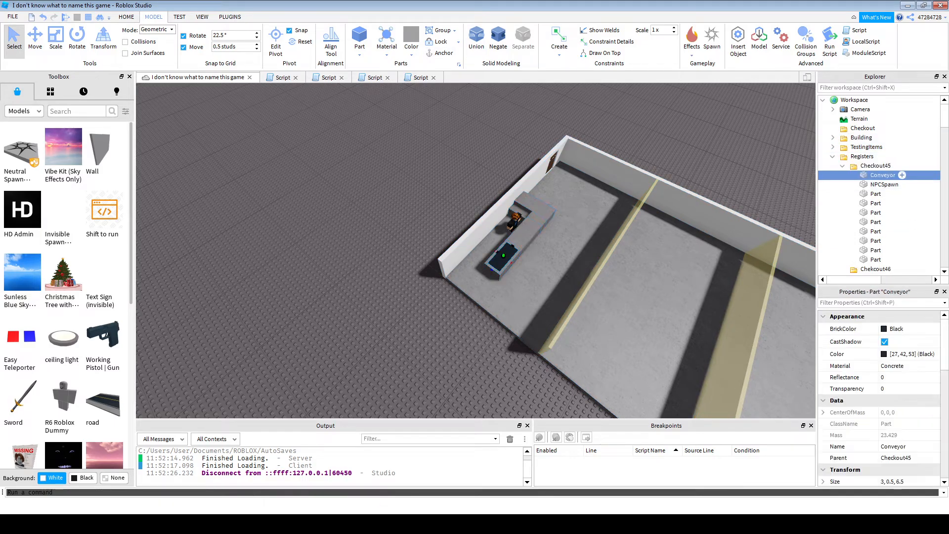
{"action": "left_click", "coordinate": [875, 250], "text": "shift"}
{"action": "left_click", "coordinate": [875, 260], "text": "shift"}
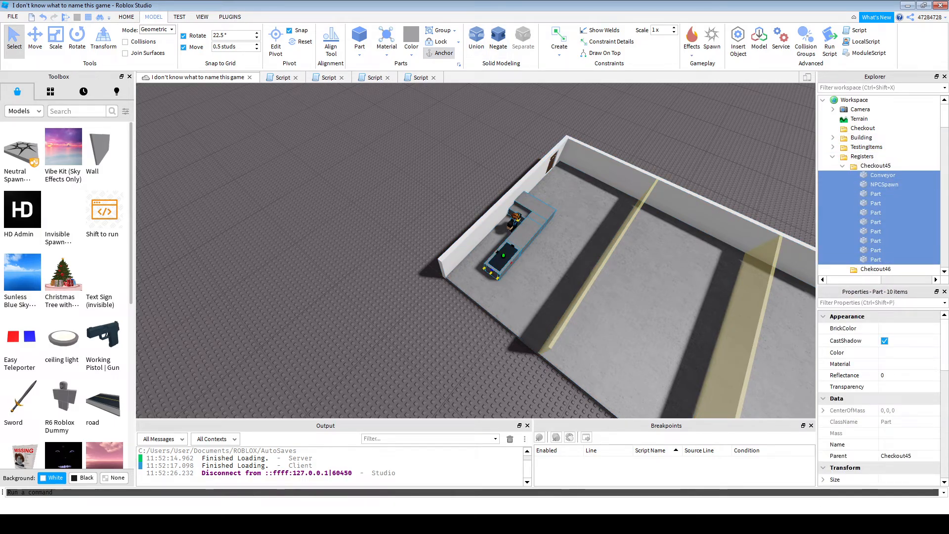
{"action": "left_click", "coordinate": [588, 252]}
{"action": "scroll", "coordinate": [574, 249], "scroll_direction": "up", "scroll_amount": 8}
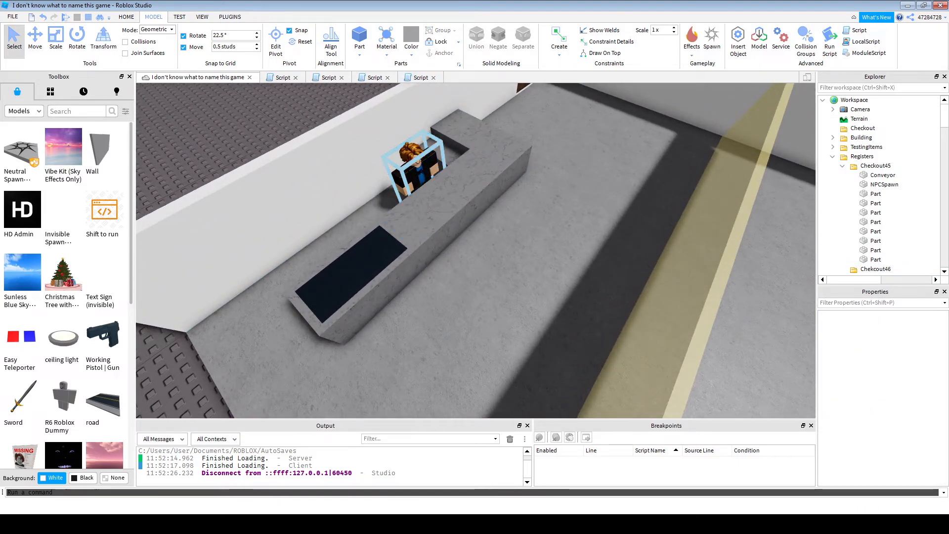
{"action": "left_click", "coordinate": [415, 171]}
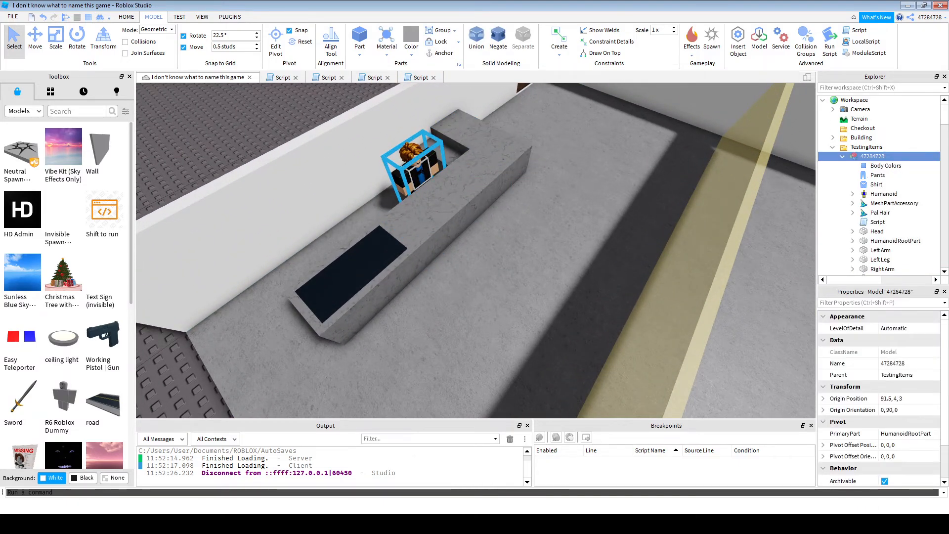
{"action": "left_click", "coordinate": [474, 267]}
{"action": "scroll", "coordinate": [474, 267], "scroll_direction": "down", "scroll_amount": 10}
{"action": "right_click_drag", "start_coordinate": [474, 267], "coordinate": [504, 267]}
{"action": "key", "text": "d"}
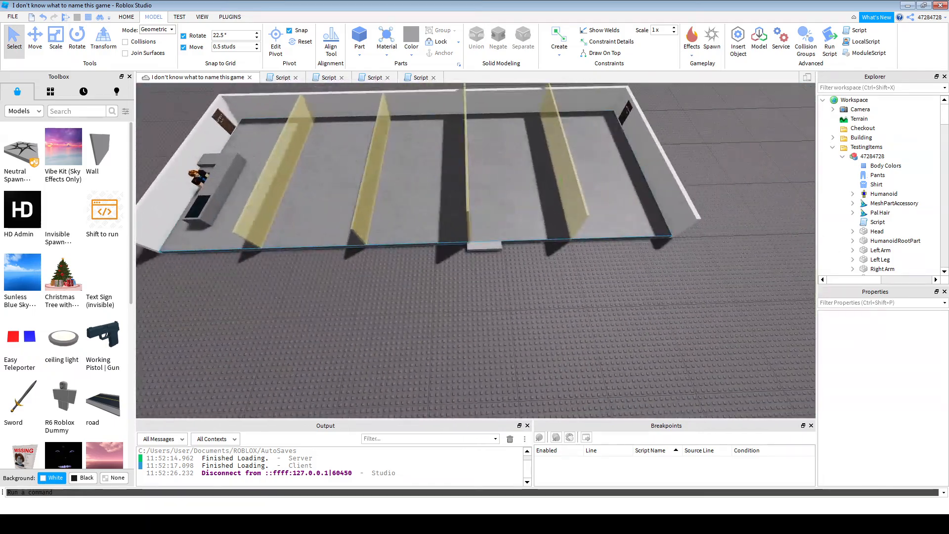
{"action": "key", "text": "a"}
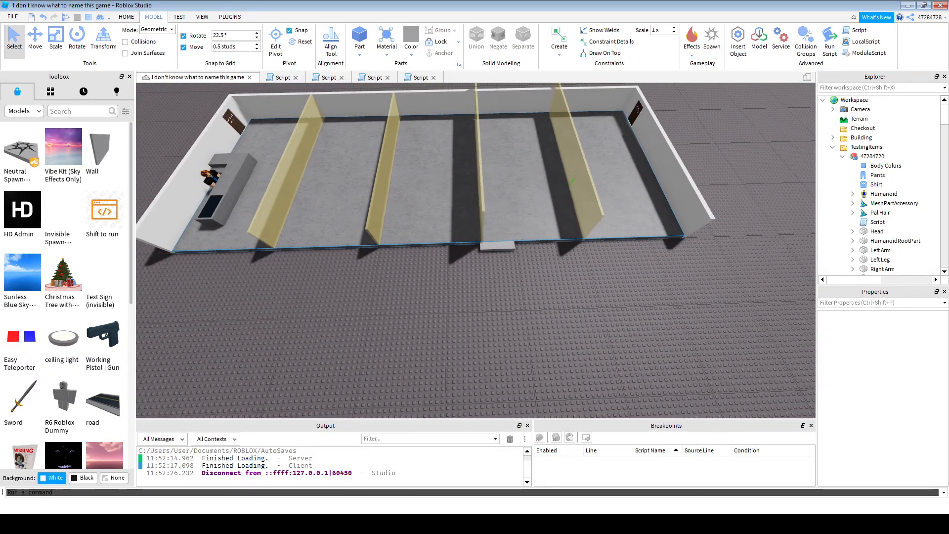